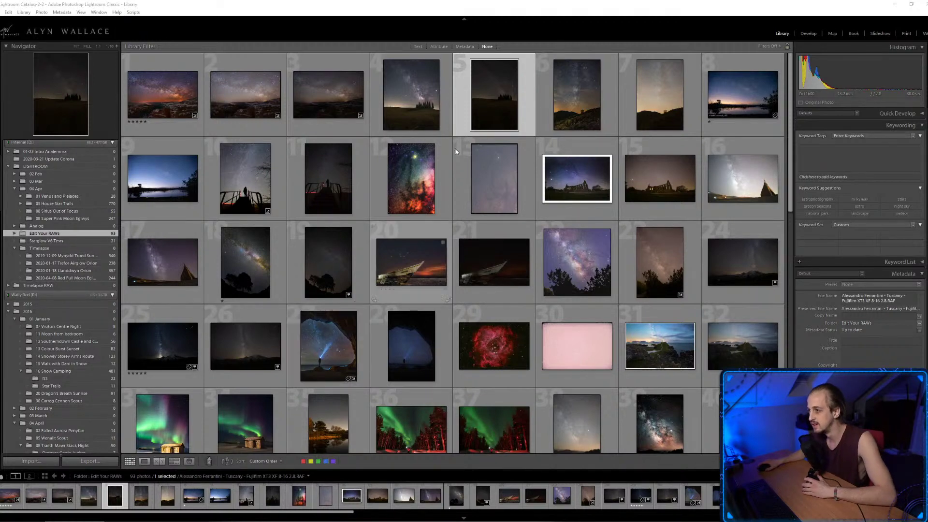
Find the finished Tuscany Milky Way JPEG in the Edit Your RAWs folder, open it in Develop and compare it with its RAF original.
scroll(536, 191, "down", 10)
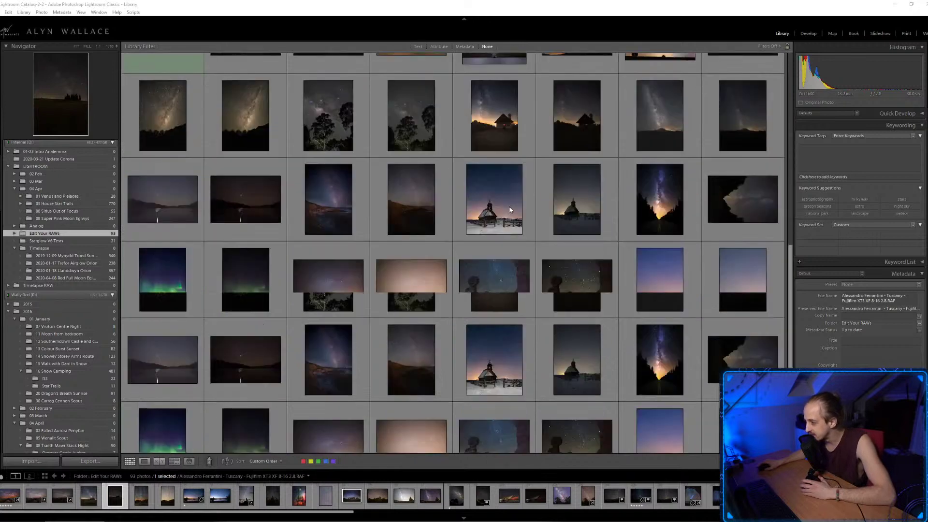
scroll(509, 215, "down", 1)
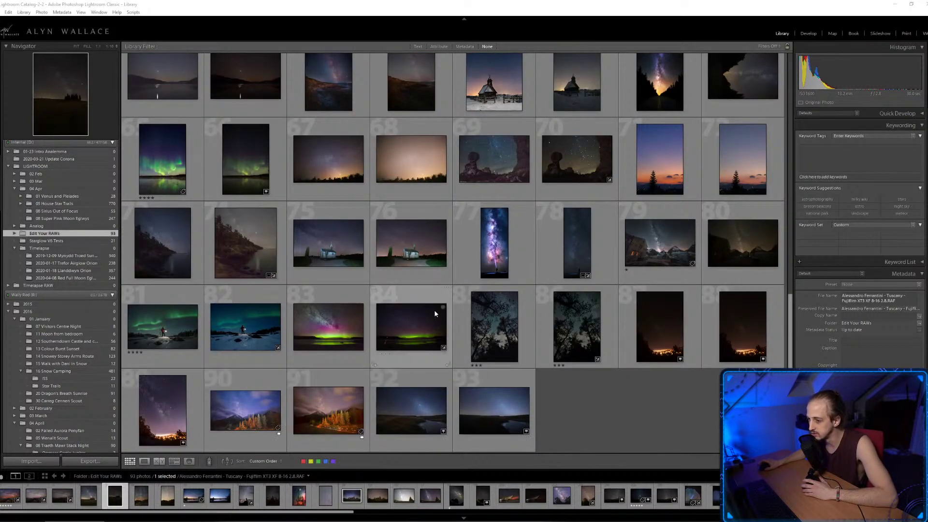
scroll(435, 314, "up", 12)
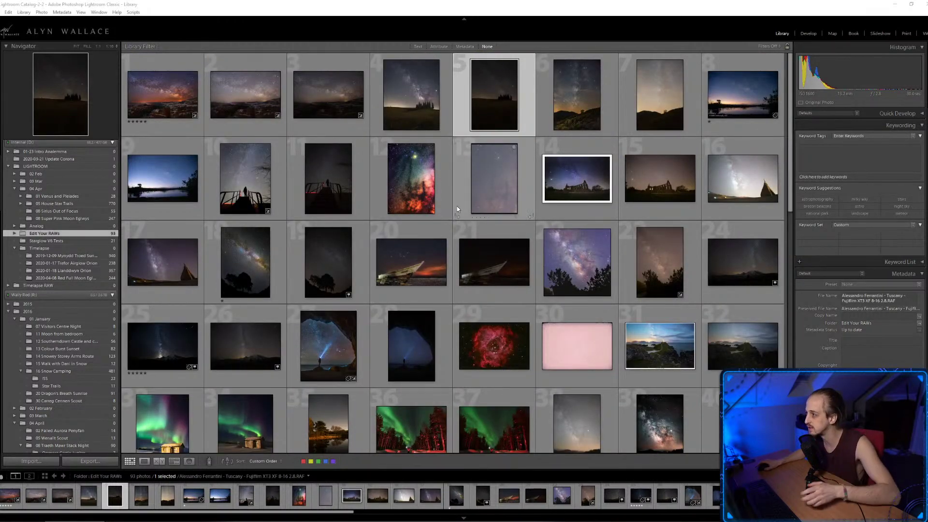
double_click(420, 102)
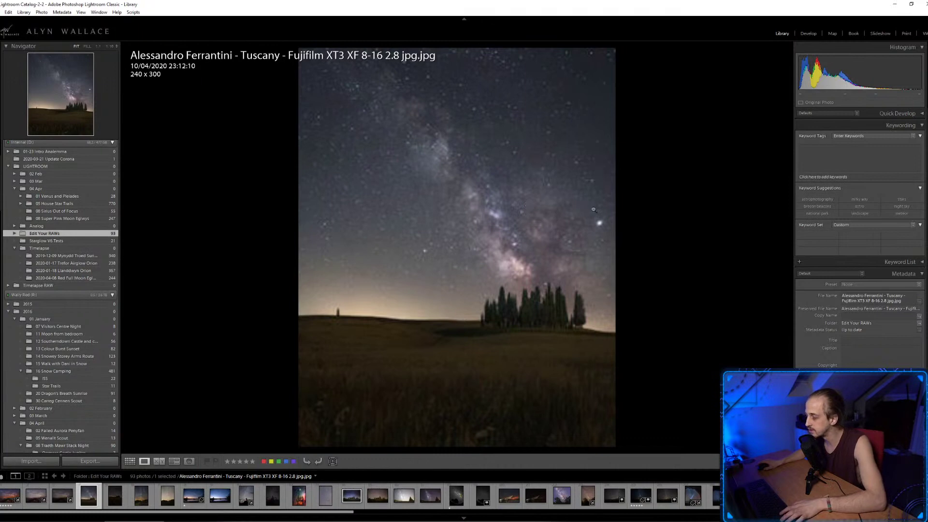
key("d")
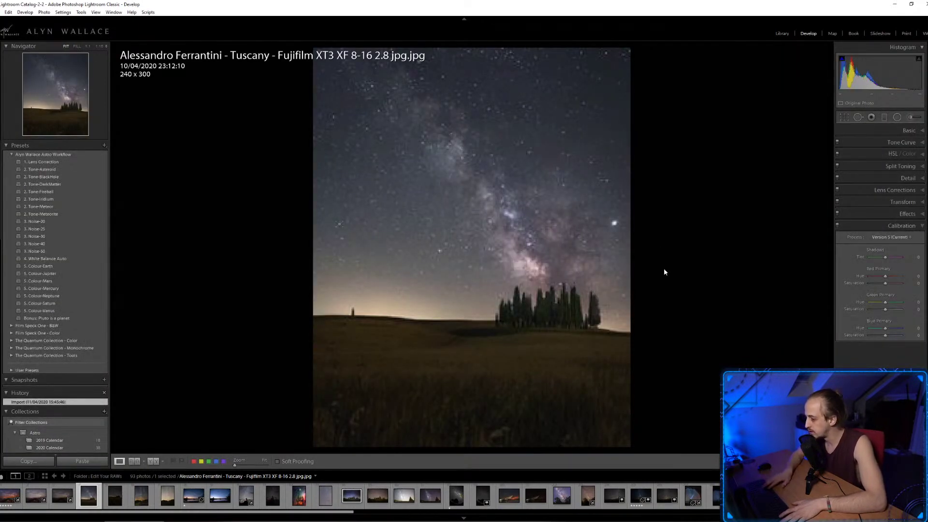
key("Right")
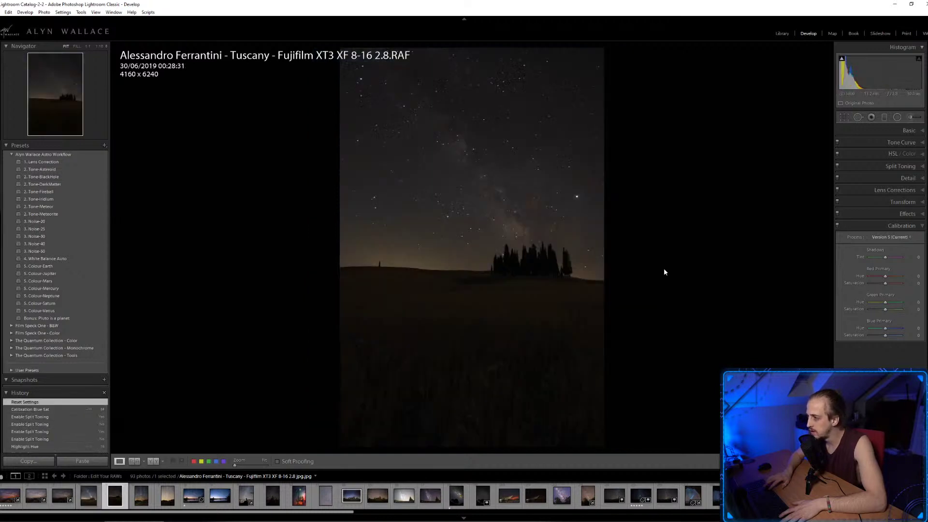
key("Left")
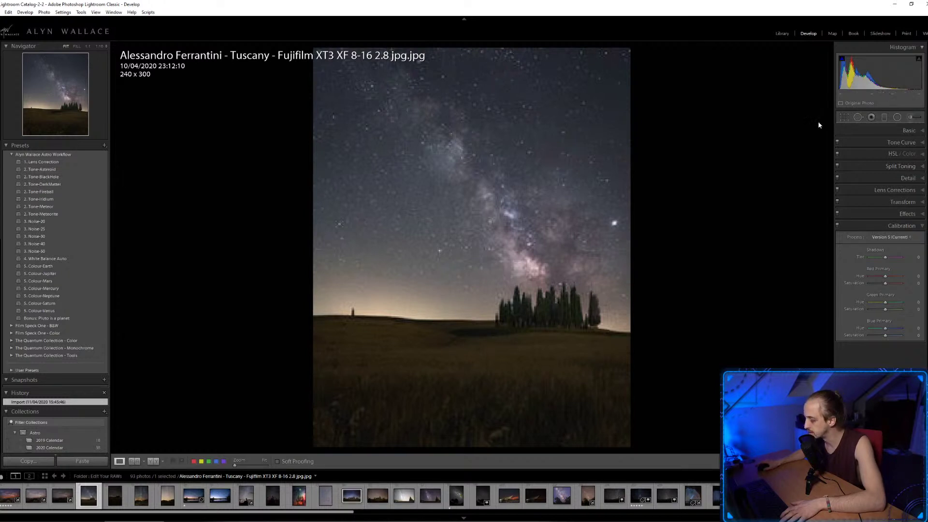
key("Right")
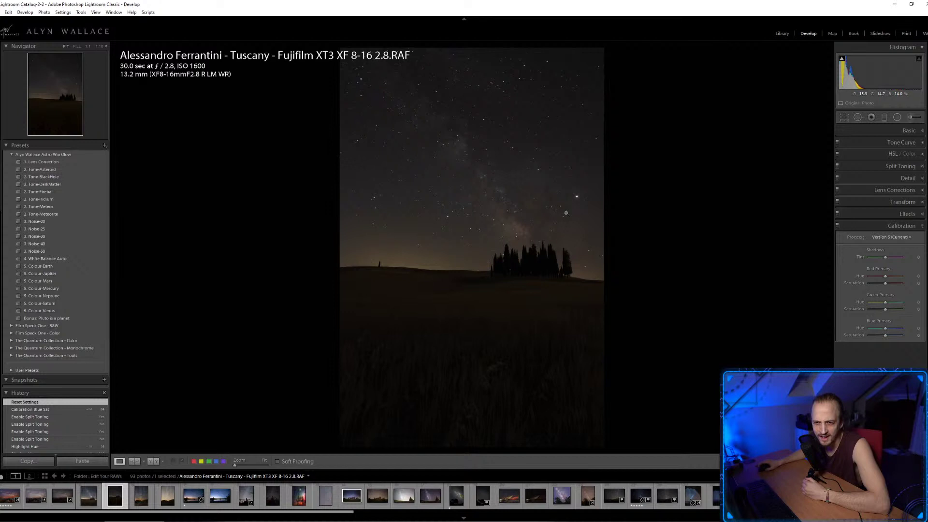
Set up the Adjustment Brush with the Marker effect and a Flow of 100, undoing the test stroke.
left_click(911, 118)
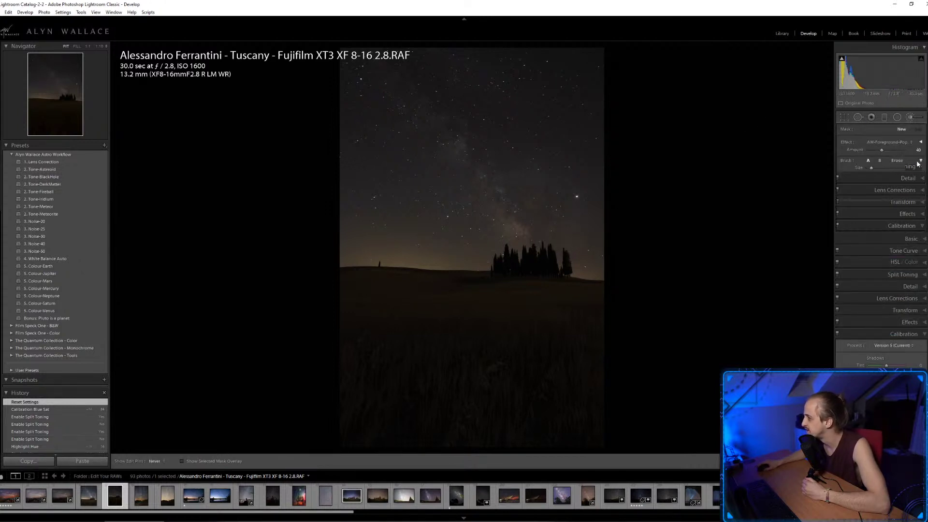
left_click(908, 142)
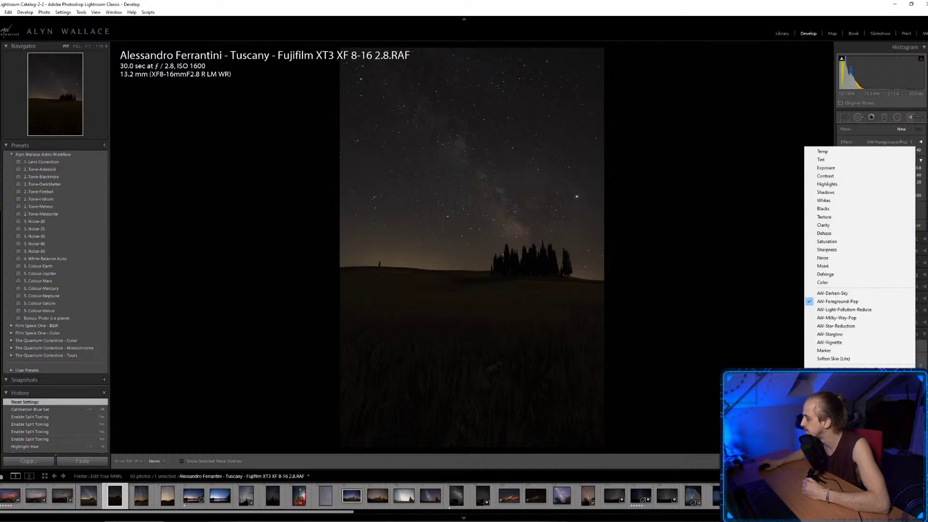
left_click(825, 351)
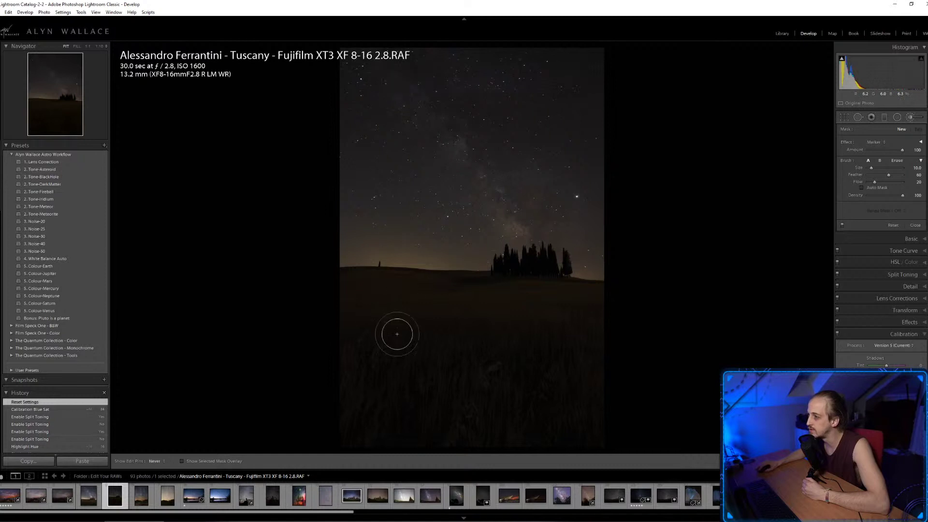
key("ctrl+z")
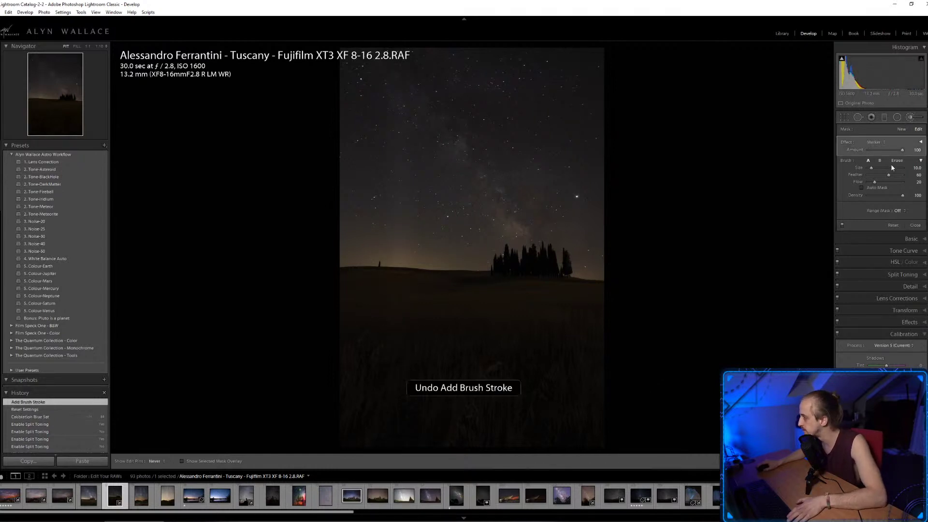
double_click(879, 185)
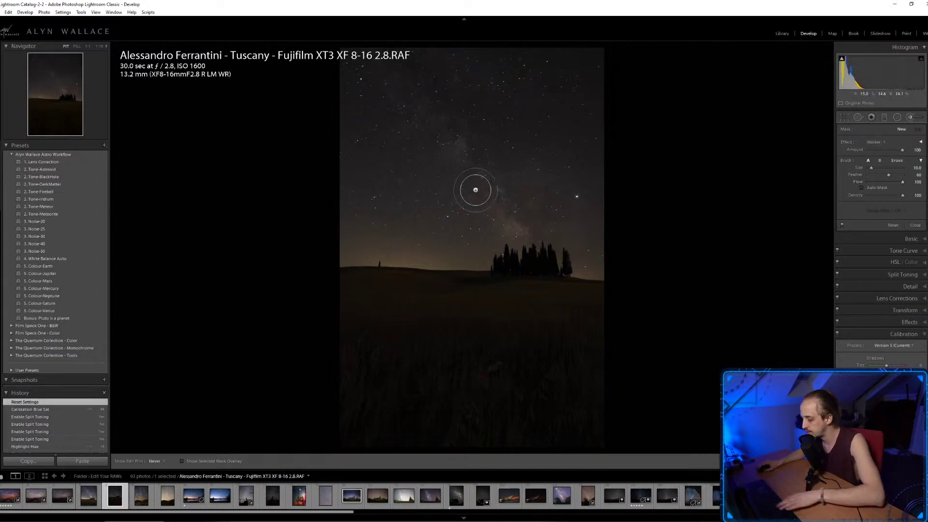
Sketch a possible crop outline around the trees and Milky Way with a brush of size 0.1, and undo the stroke.
key("bracketleft")
key("bracketleft")
key("bracketleft")
key("bracketleft")
key("bracketleft")
key("bracketleft")
key("bracketleft")
key("bracketleft")
key("bracketleft")
key("bracketleft")
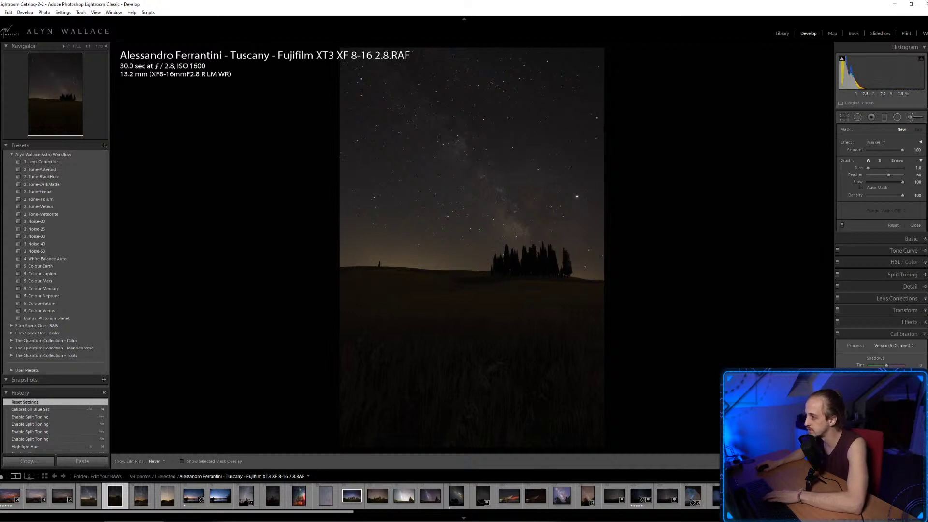
mouse_move(600, 117)
left_mouse_down()
mouse_move(466, 118)
mouse_move(429, 195)
mouse_move(431, 347)
left_mouse_up()
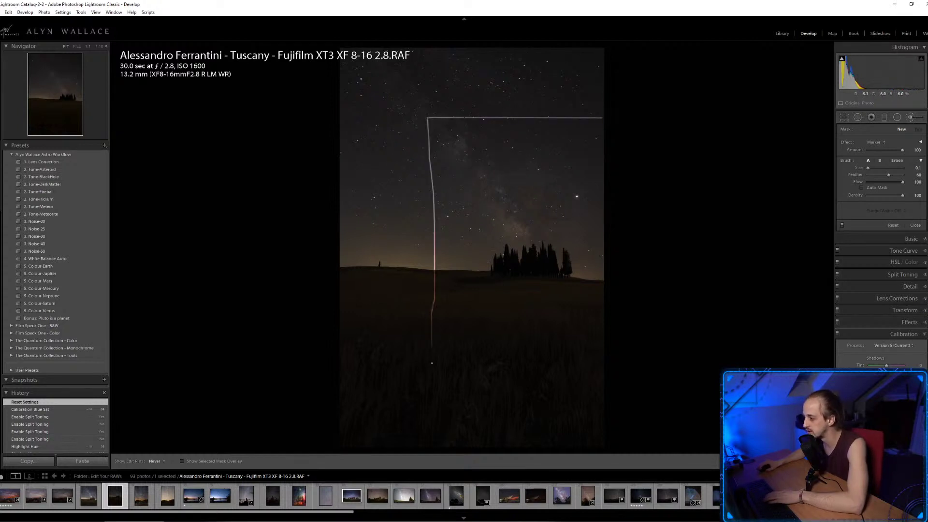
left_click_drag(434, 378, 628, 382)
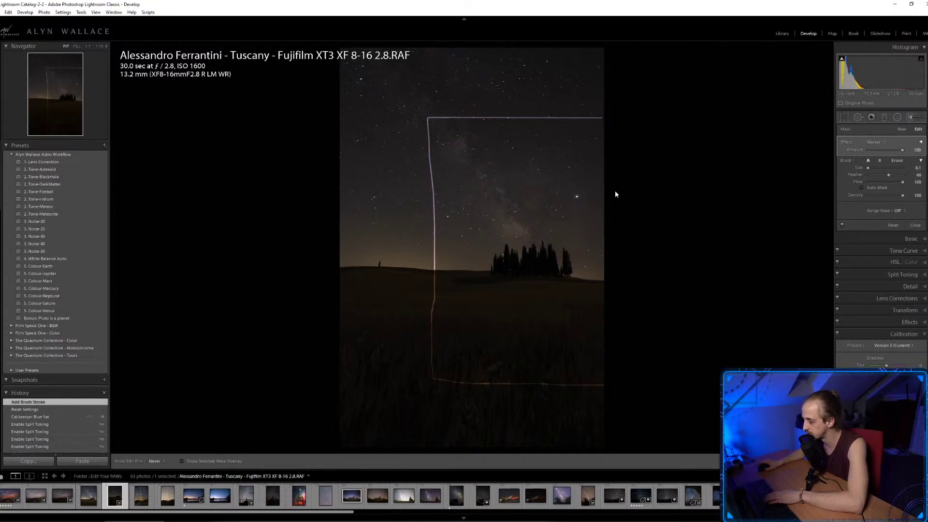
key("ctrl+z")
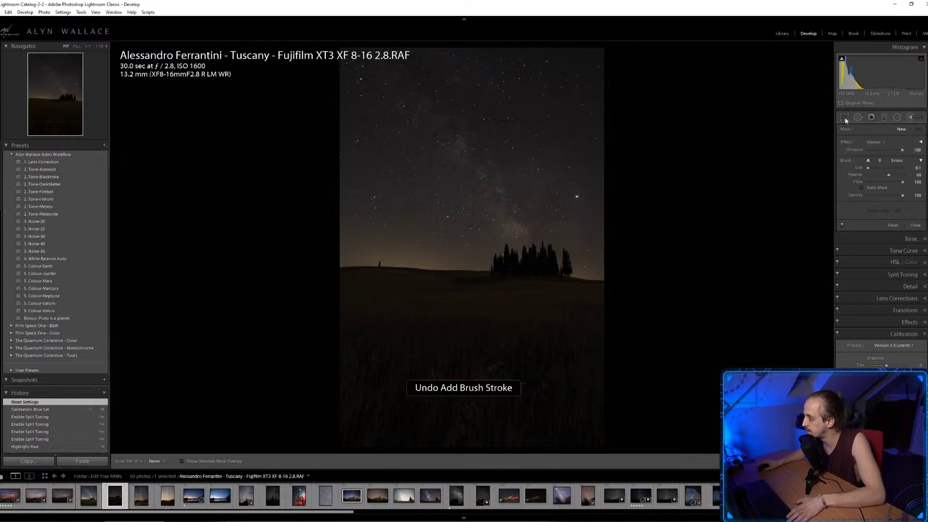
Crop the RAF photo freehand around the cypress trees and Milky Way, cutting off the empty field and sky beside them.
left_click(844, 117)
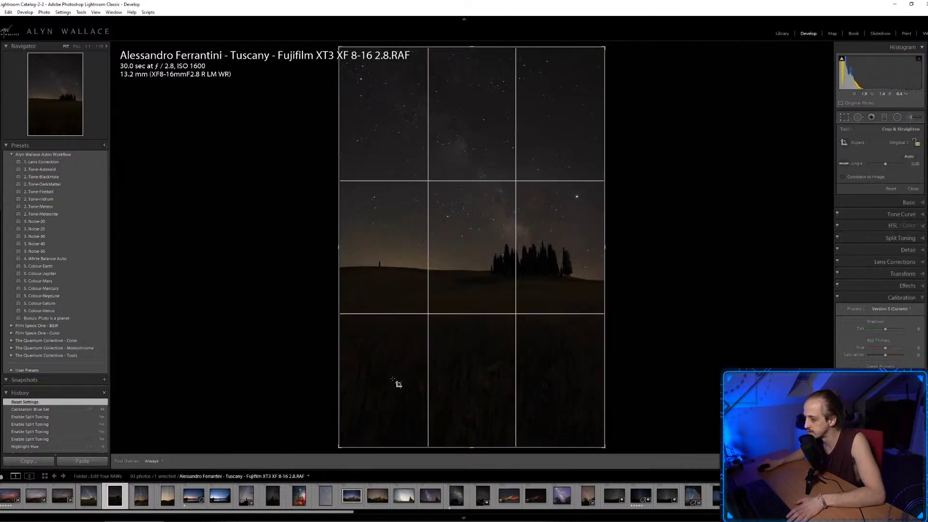
left_click_drag(352, 434, 420, 378)
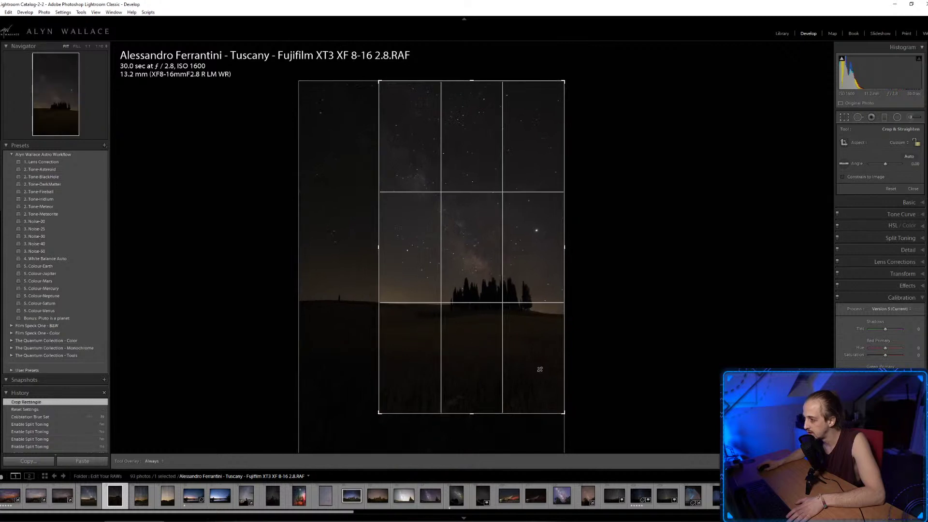
left_click_drag(540, 369, 528, 363)
left_click_drag(379, 248, 382, 248)
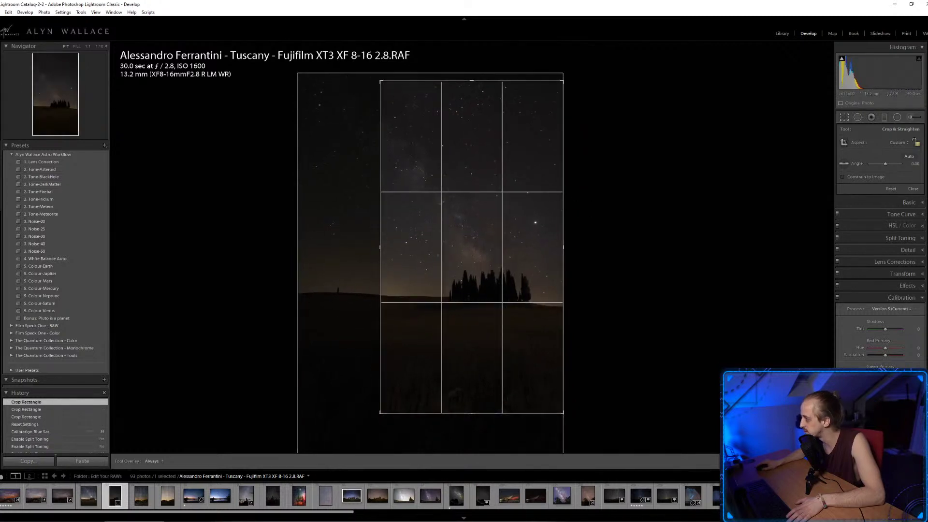
Constrain the crop to the Original aspect ratio and tighten it around the cypress trees.
left_click(900, 143)
left_click(857, 209)
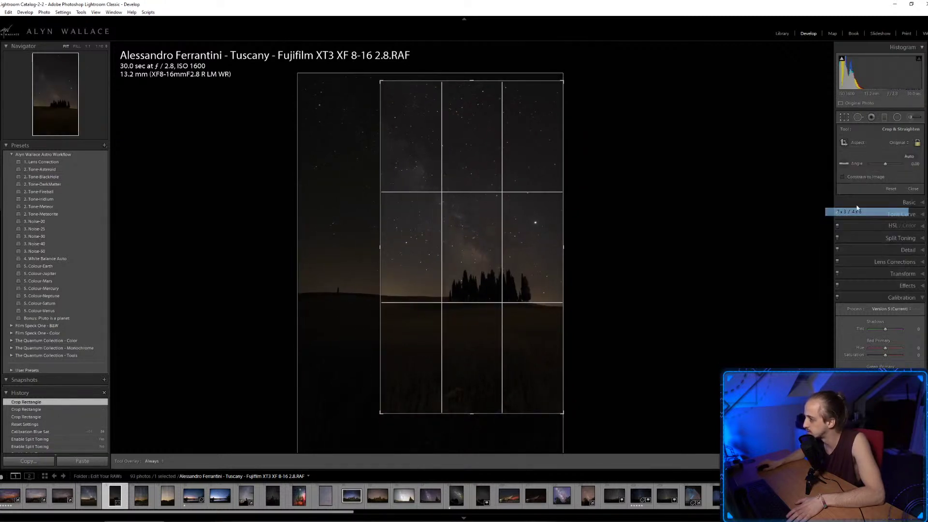
left_click_drag(390, 256, 389, 244)
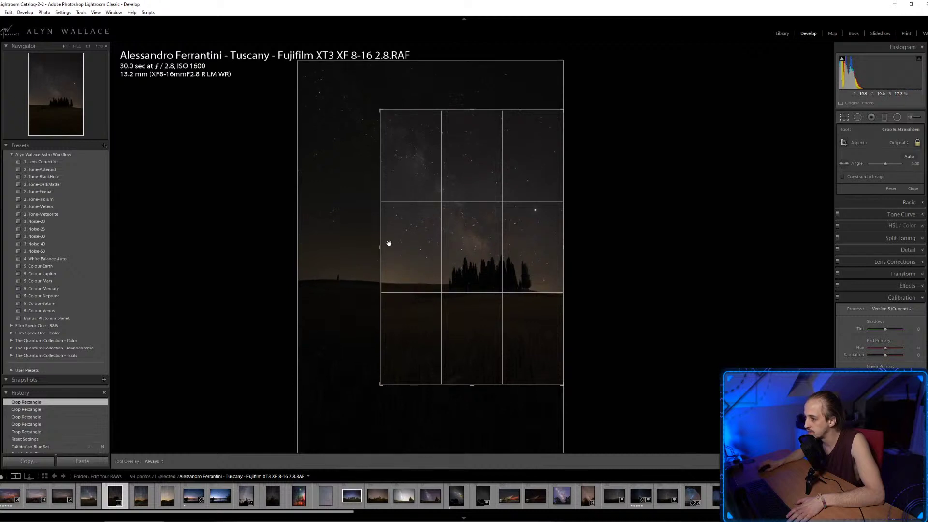
left_click_drag(380, 111, 394, 128)
mouse_move(535, 249)
left_mouse_down()
mouse_move(533, 265)
mouse_move(535, 257)
left_mouse_up()
left_click_drag(392, 127, 394, 129)
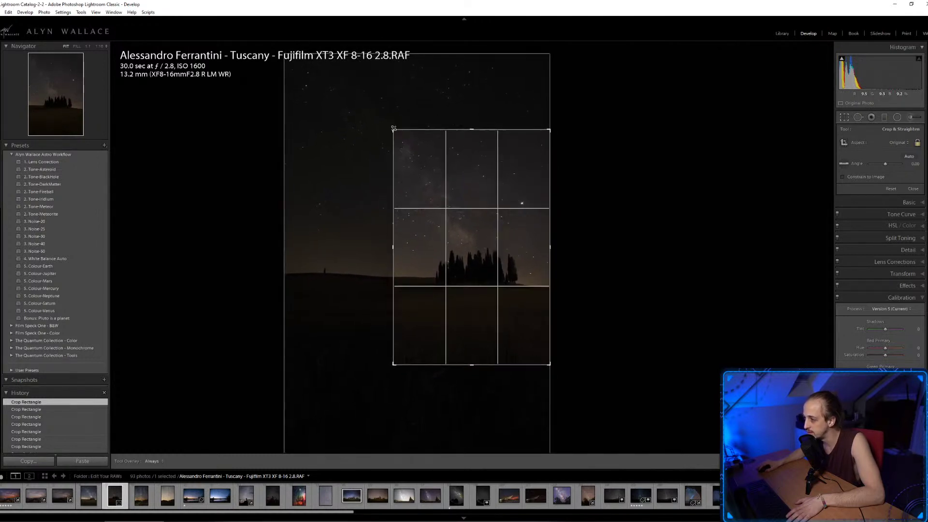
left_click(845, 118)
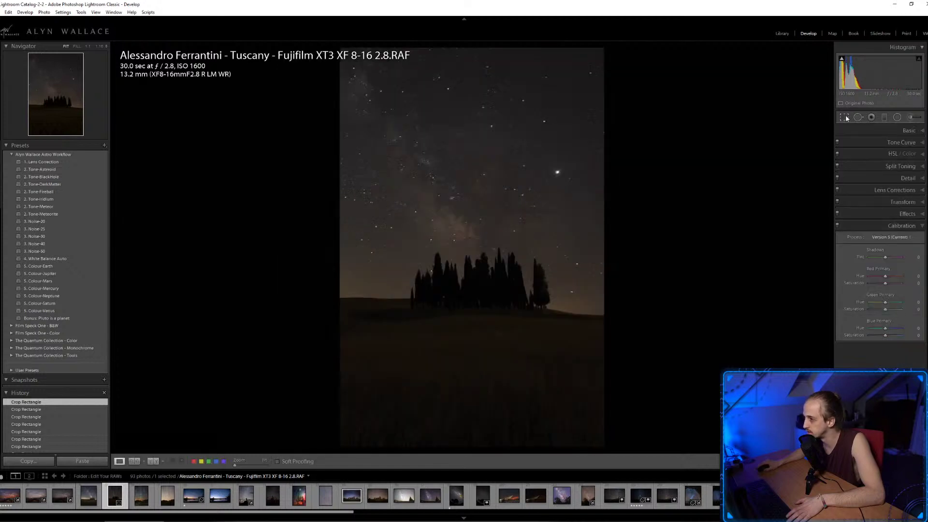
Shift the photo slightly downward within the crop frame and apply the crop.
left_click(845, 118)
left_click_drag(521, 244, 523, 248)
left_click(845, 117)
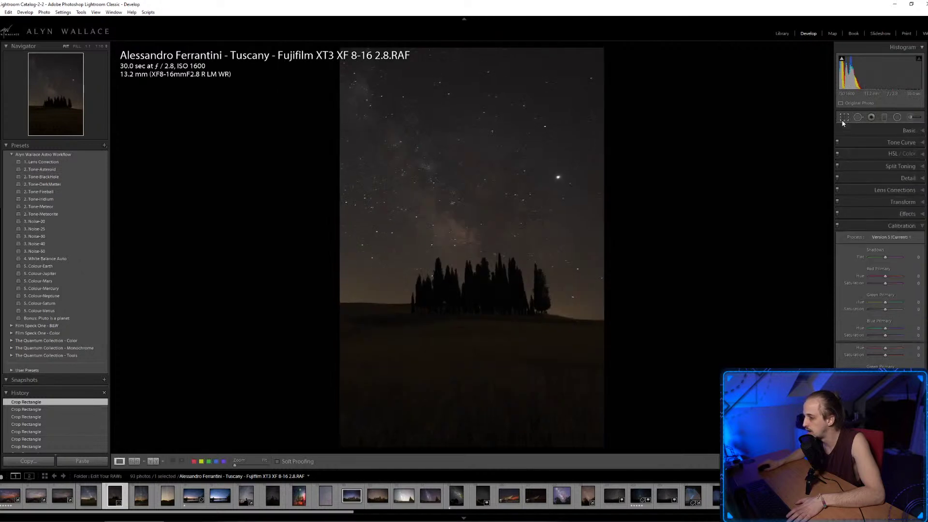
Set the basic tone values to Highlights -26, Shadows +49, Whites +49 and Blacks +35.
left_click(921, 131)
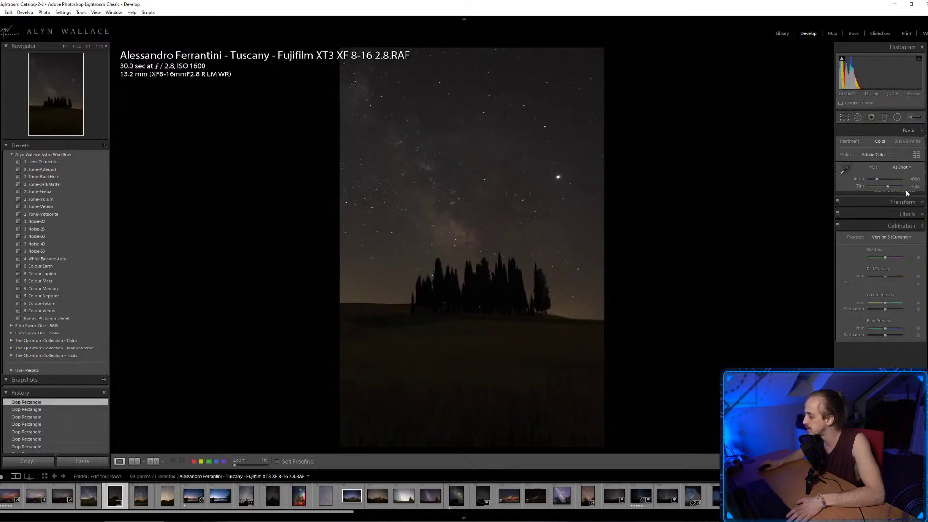
mouse_move(886, 232)
left_mouse_down()
mouse_move(891, 245)
mouse_move(885, 225)
mouse_move(892, 227)
mouse_move(883, 231)
left_mouse_up()
left_click_drag(882, 231, 884, 231)
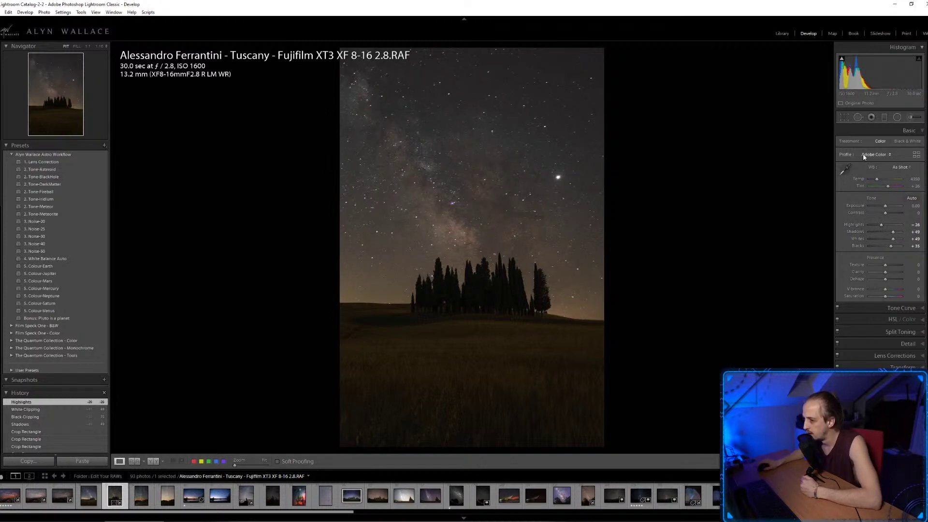
Set the white balance to Auto, trying out a cooler colour temperature before returning to Auto.
left_click(903, 167)
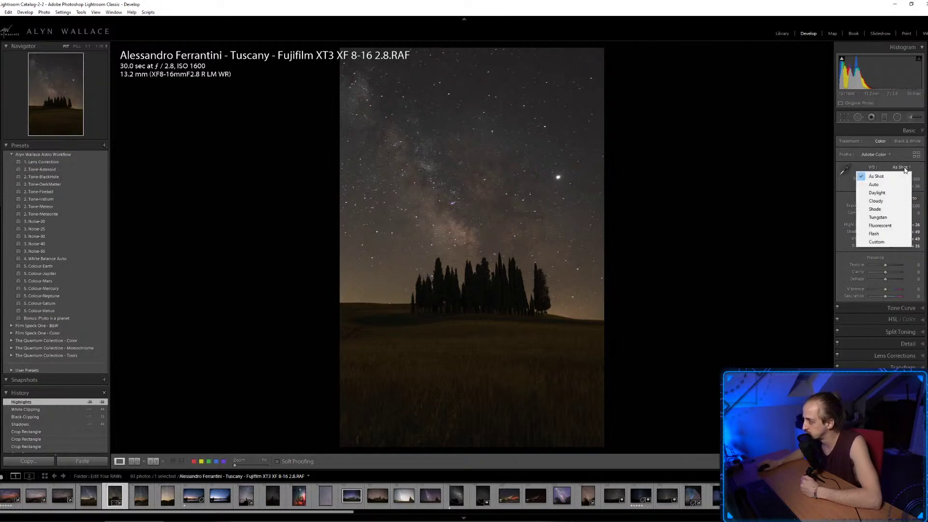
left_click(885, 187)
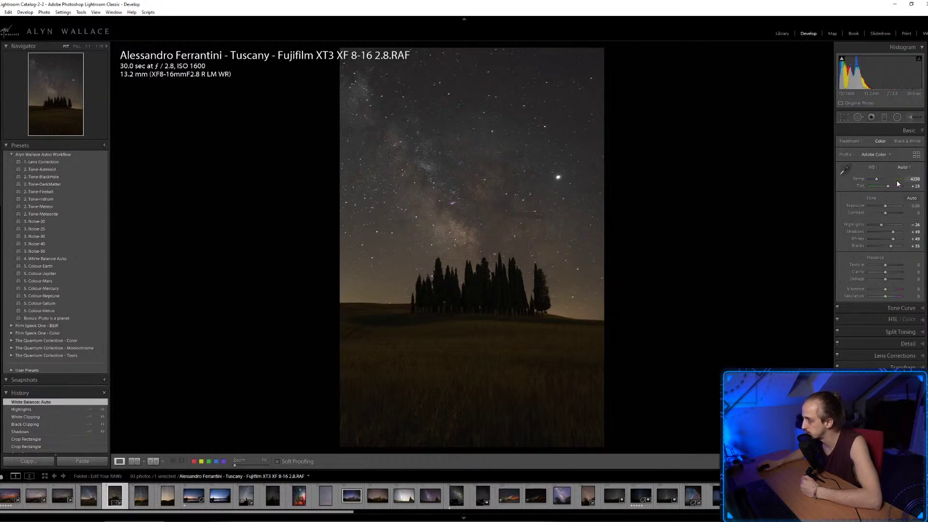
left_click_drag(876, 179, 877, 181)
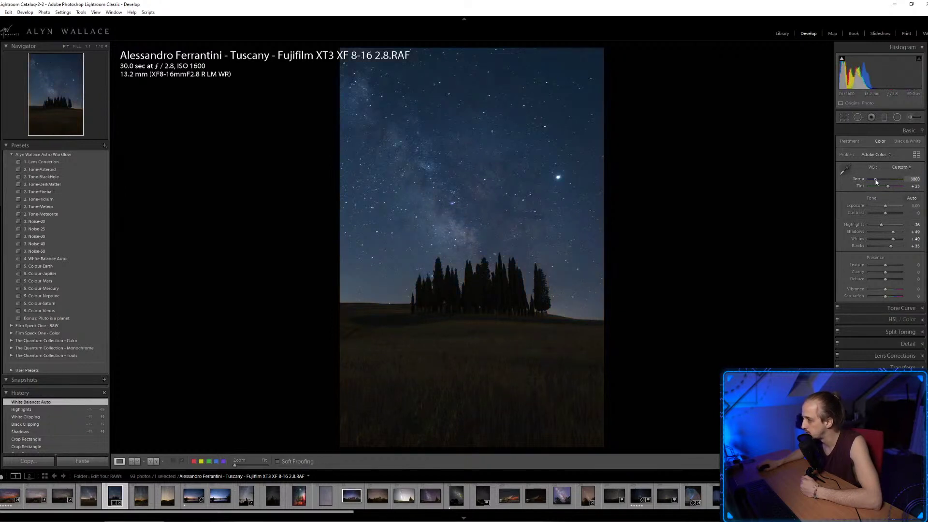
left_click(901, 166)
left_click(892, 182)
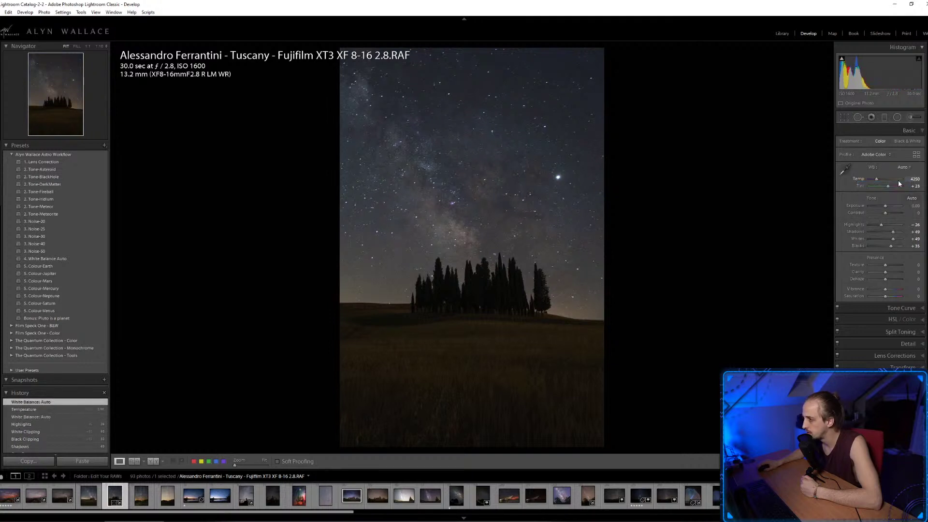
Fine-tune the white balance by setting the colour temperature to 4150.
left_click(915, 179)
type("4050")
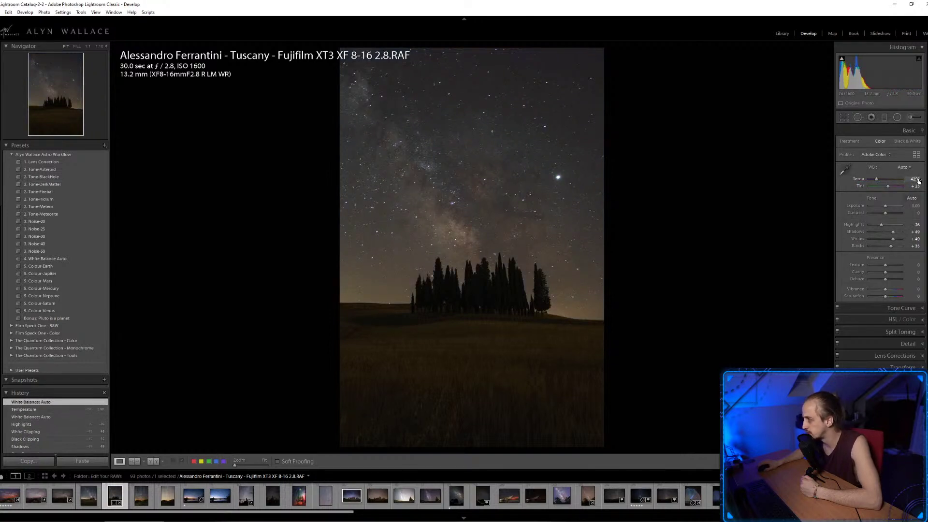
key("Return")
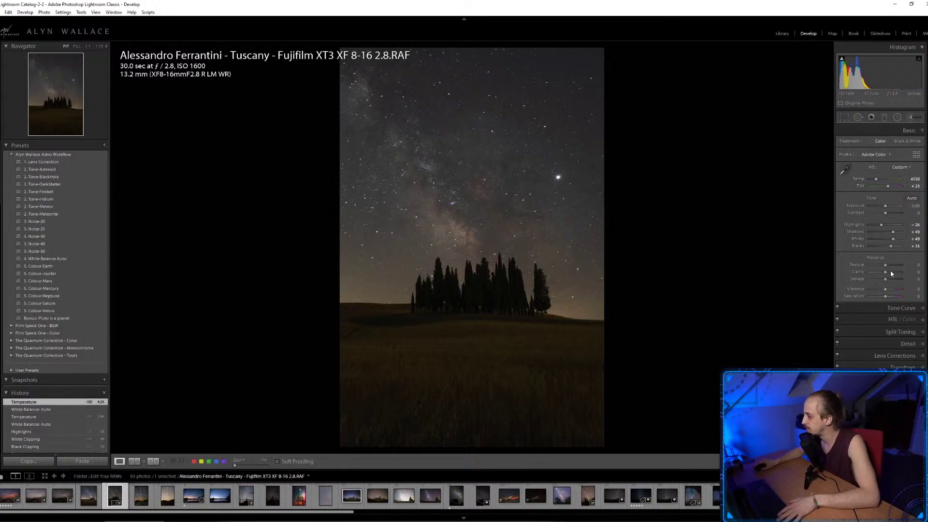
Set luminance noise reduction to 30, judging the effect on the trees and sky at full magnification.
left_click(923, 132)
left_click(563, 315)
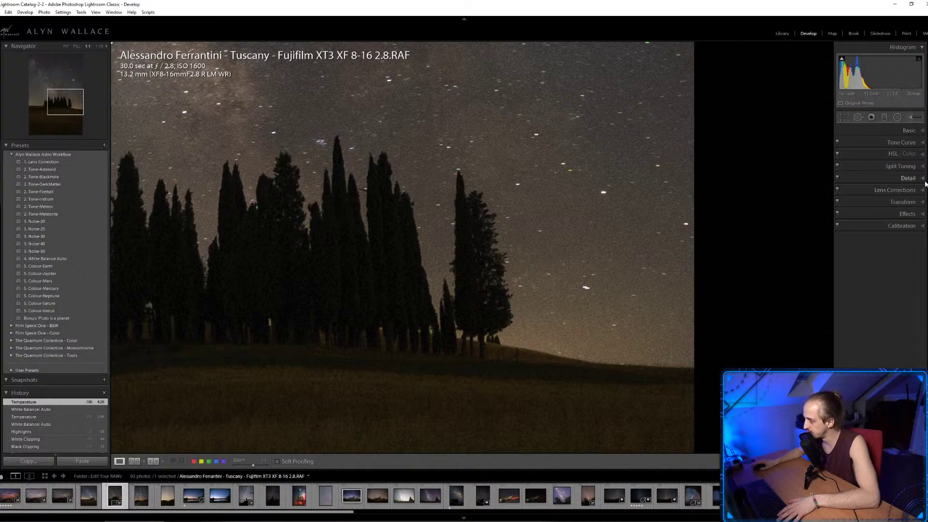
left_click(909, 178)
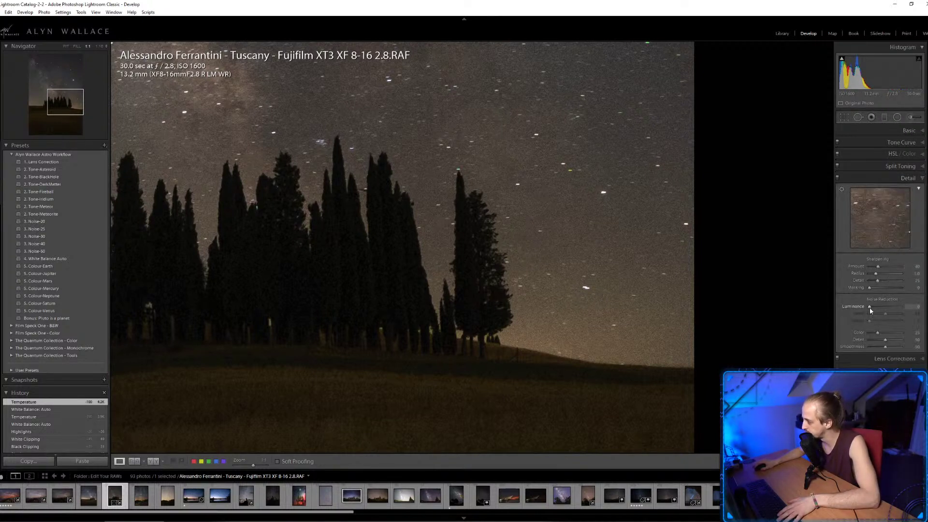
left_click_drag(874, 307, 879, 309)
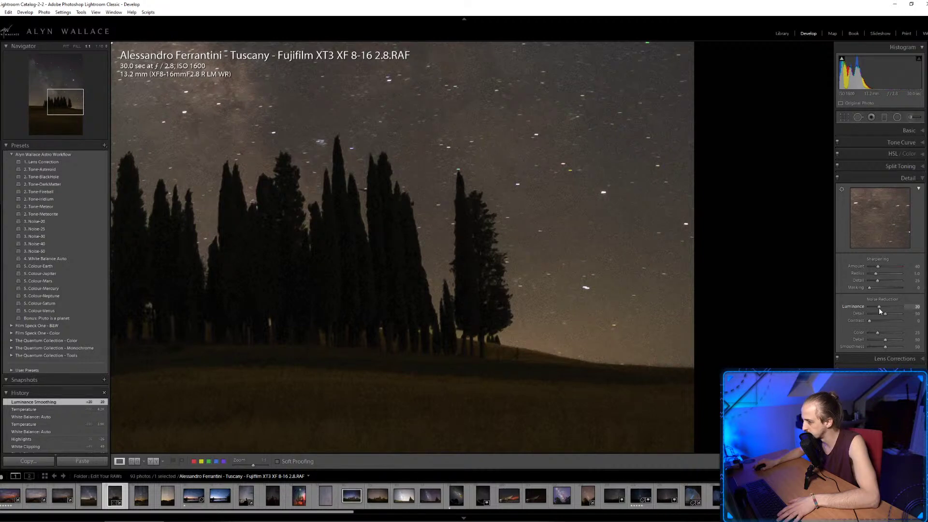
key("z")
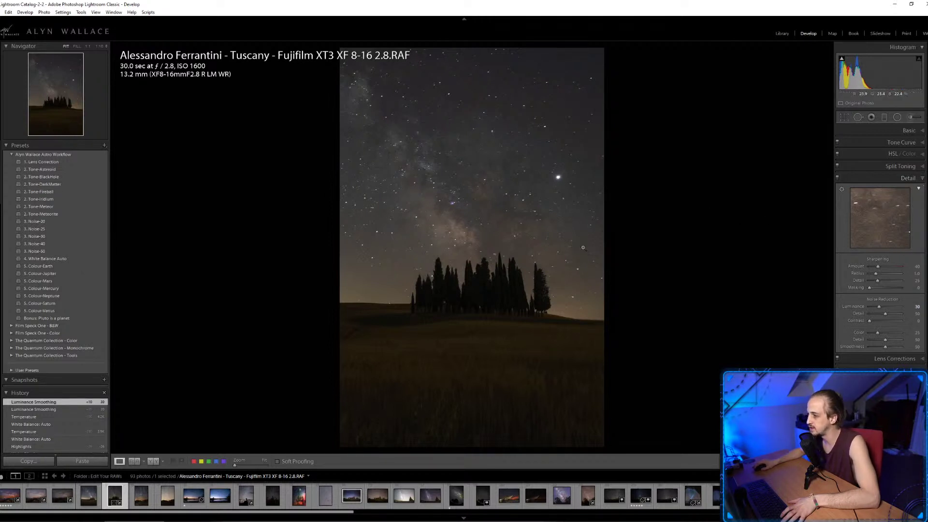
left_click(923, 180)
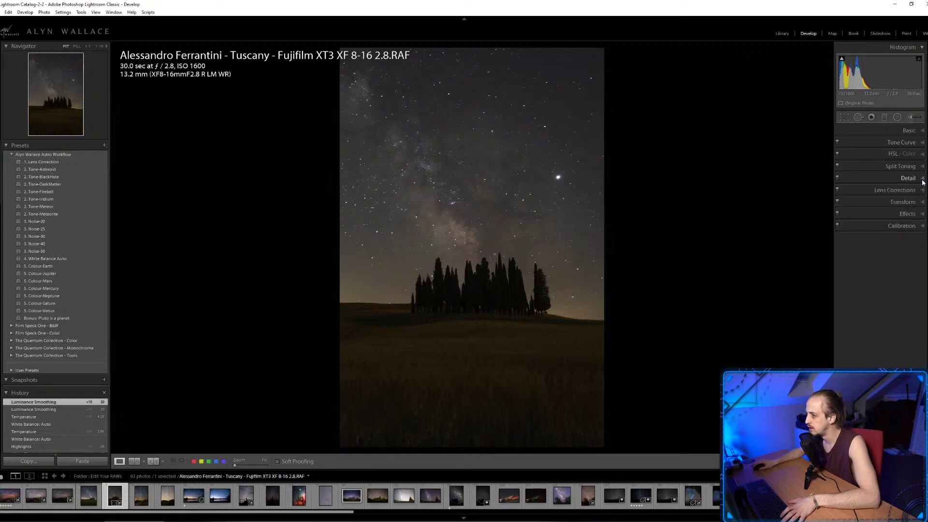
Add a graduated filter from the top of the sky down to the field, reset its effects and set Contrast to 37.
left_click(885, 118)
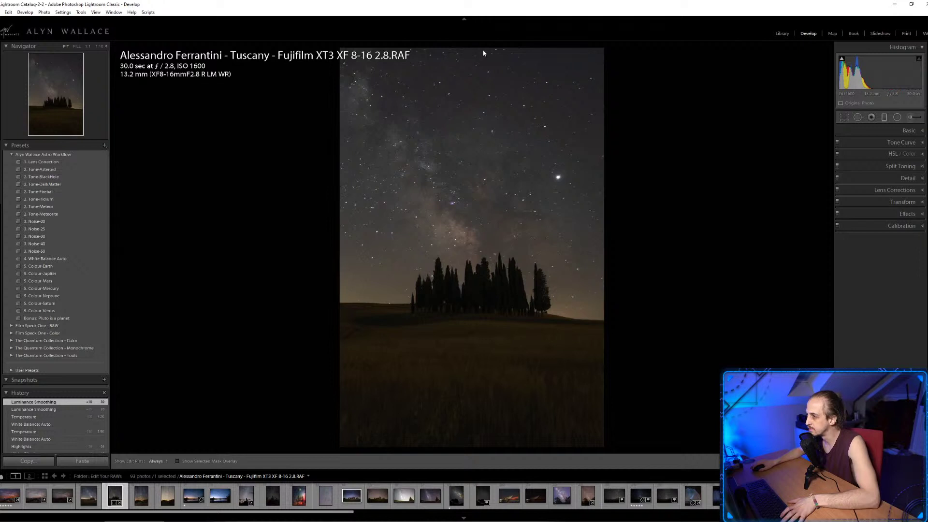
left_click_drag(484, 49, 485, 375)
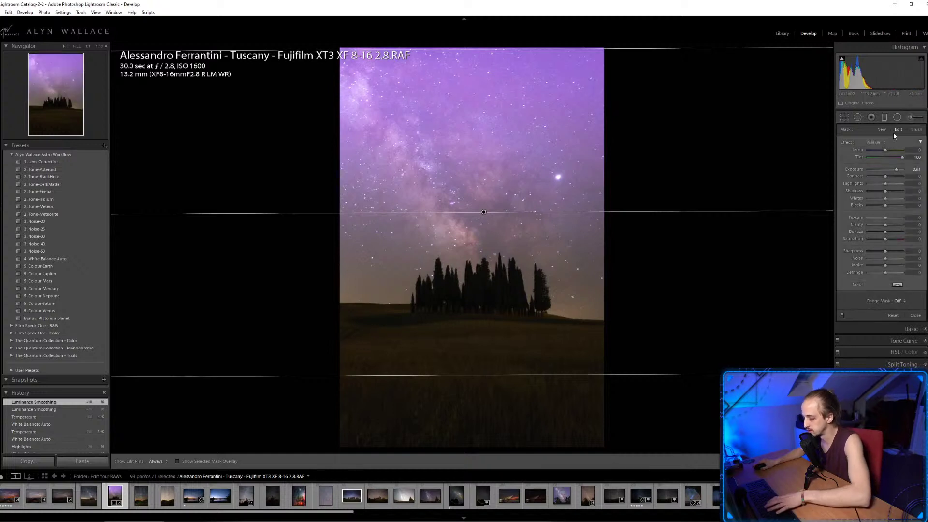
double_click(847, 143)
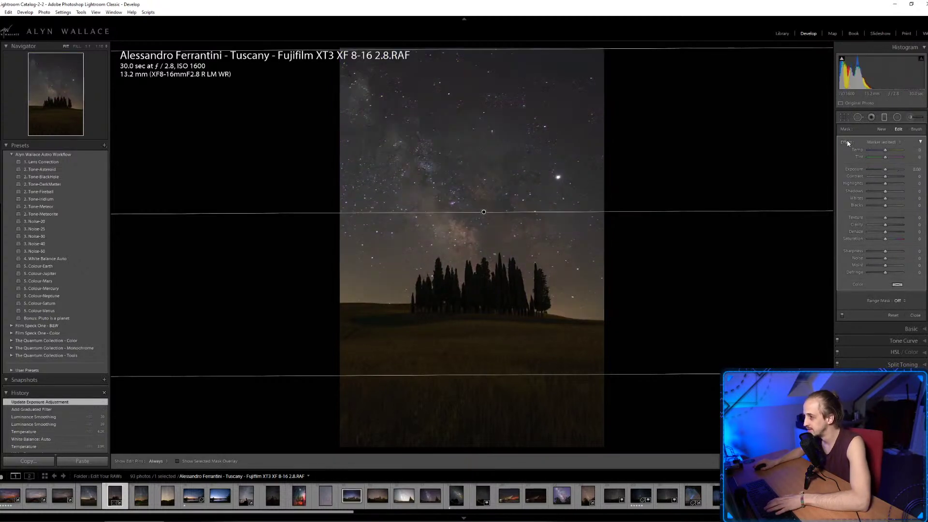
left_click_drag(886, 169, 891, 176)
double_click(859, 170)
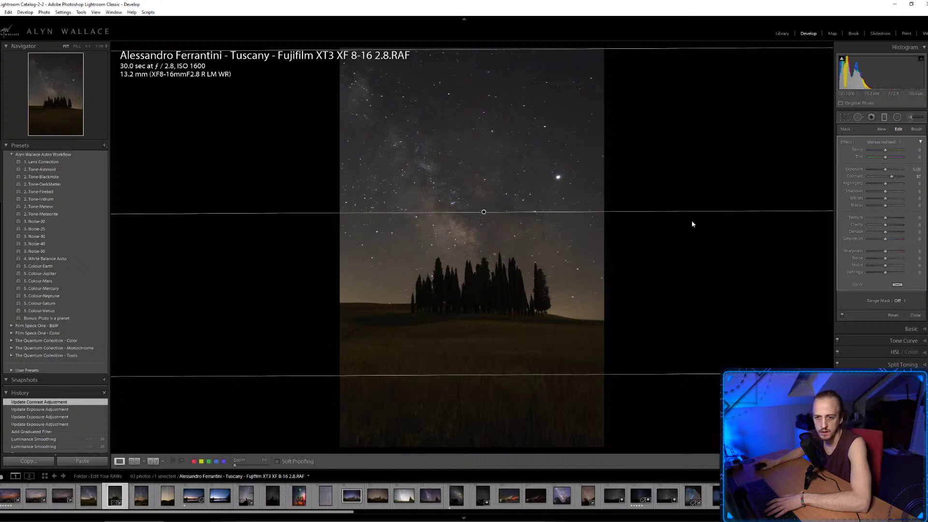
key("m")
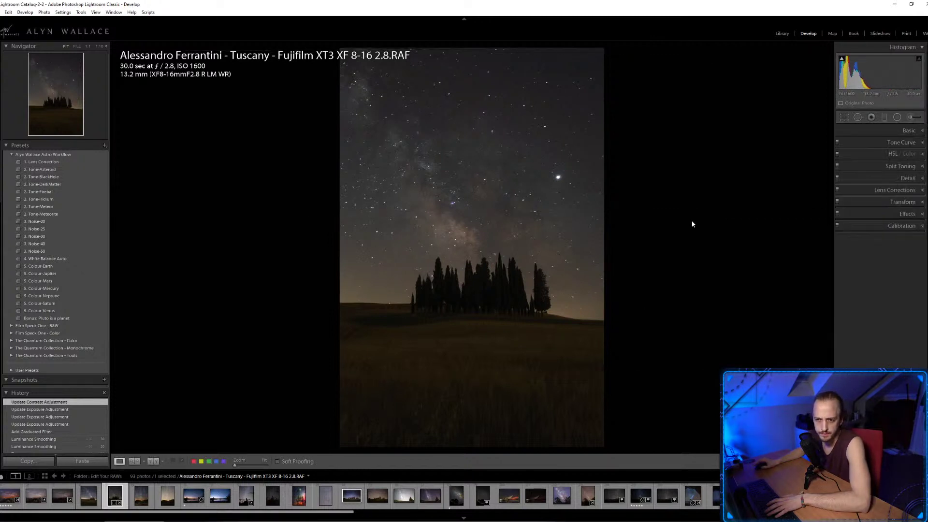
Set up an adjustment brush with Size 8.0, Flow 20, Highlights 50, Whites 39 and Clarity 15.
left_click(916, 120)
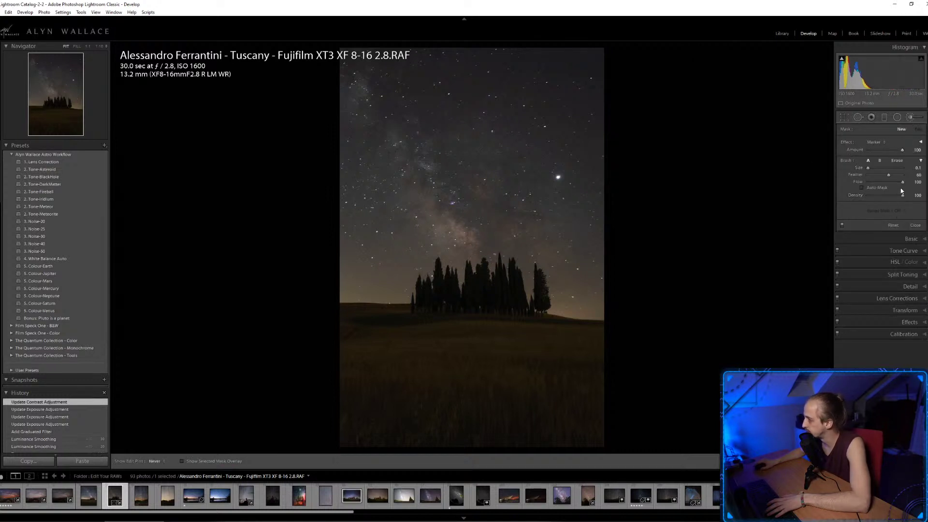
left_click_drag(903, 183, 876, 186)
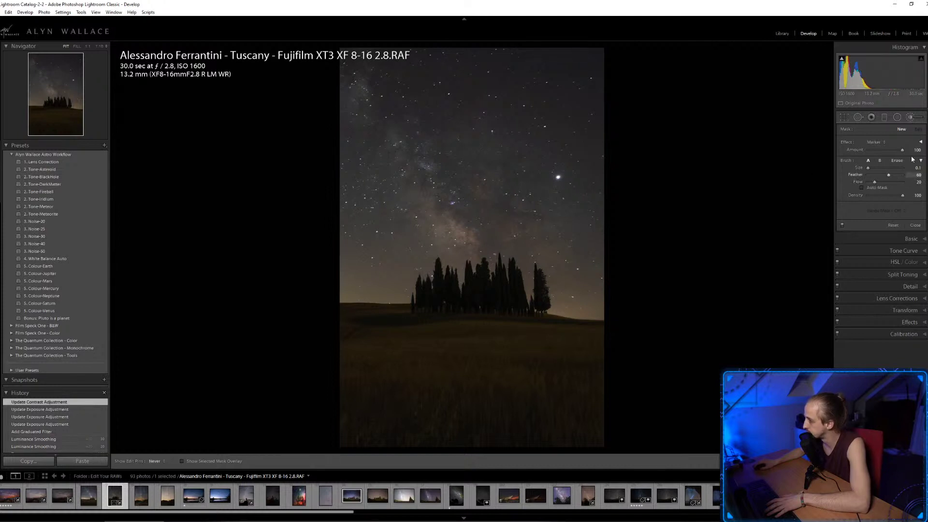
left_click(921, 142)
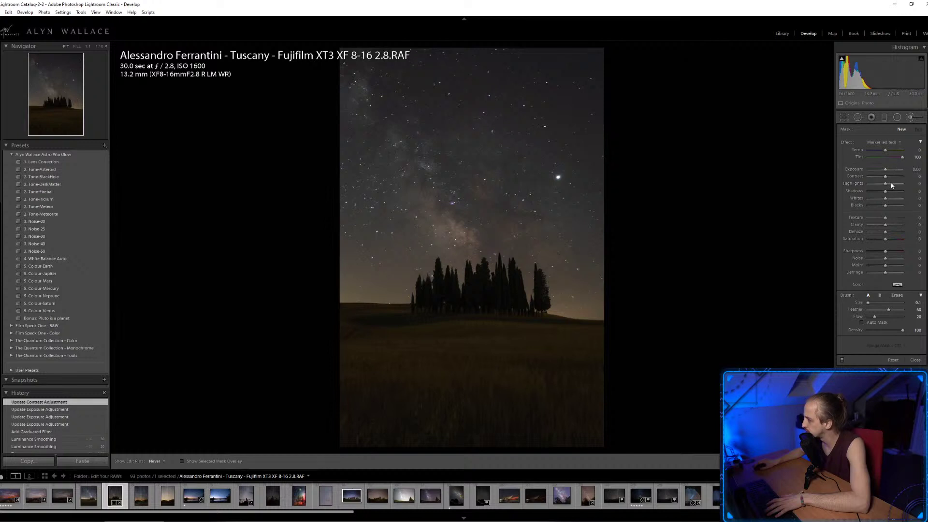
mouse_move(886, 183)
left_mouse_down()
mouse_move(892, 198)
mouse_move(895, 186)
left_mouse_up()
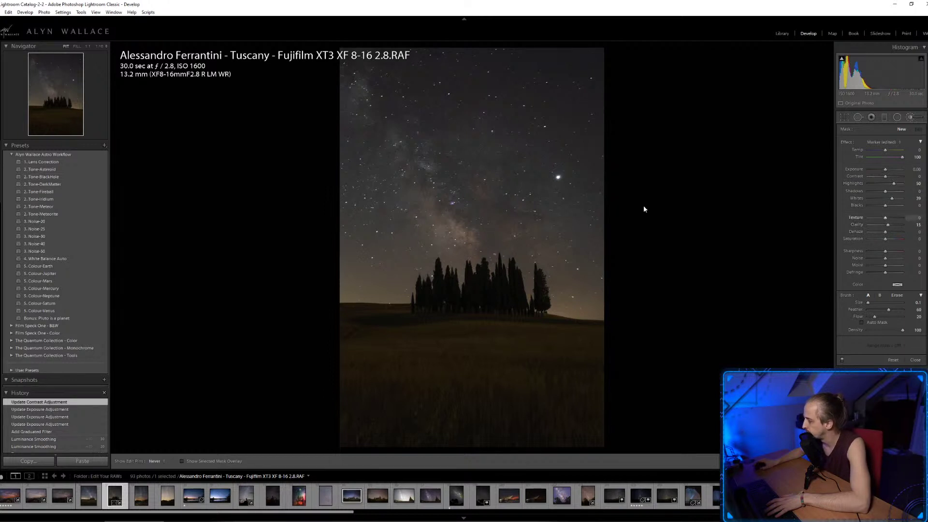
scroll(461, 226, "up", 5)
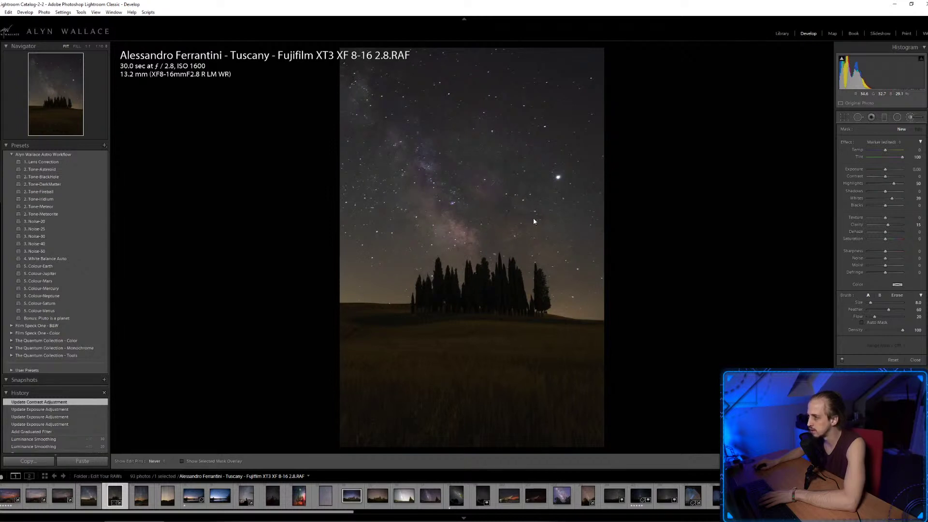
Paint brush strokes along the Milky Way from the core above the trees to the upper-left sky, with the brush Tint at 0.
left_click_drag(534, 230, 522, 232)
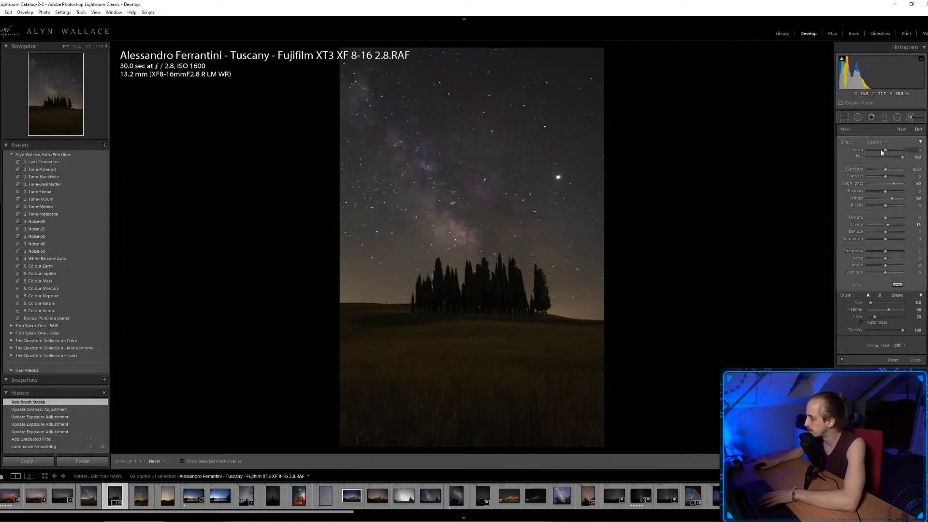
left_click_drag(900, 157, 887, 159)
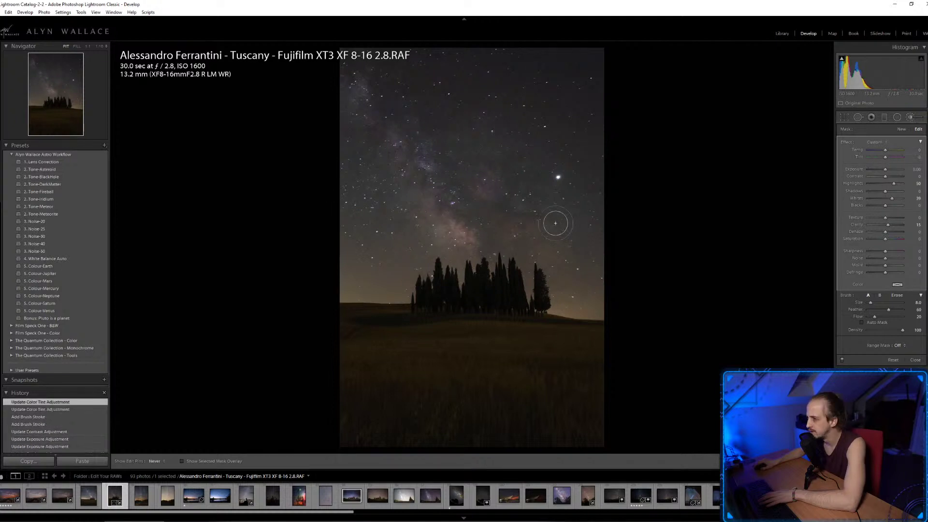
left_click_drag(449, 219, 445, 198)
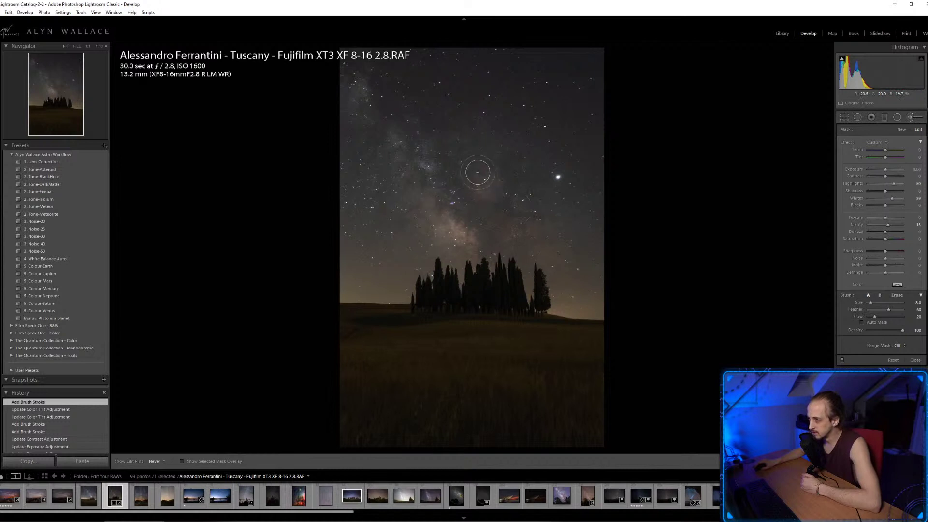
left_click_drag(477, 170, 438, 159)
left_click_drag(371, 103, 488, 190)
left_click(535, 252)
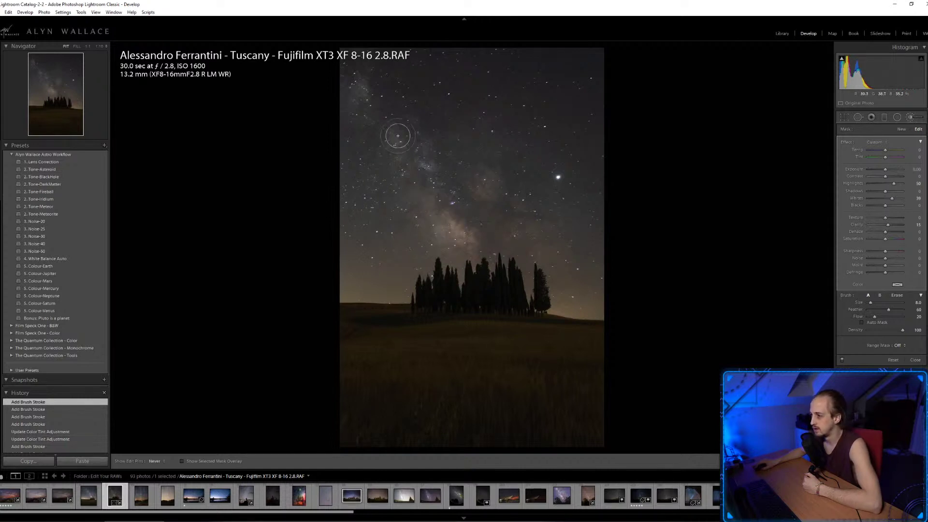
mouse_move(356, 78)
left_mouse_down()
mouse_move(405, 131)
mouse_move(495, 193)
left_mouse_up()
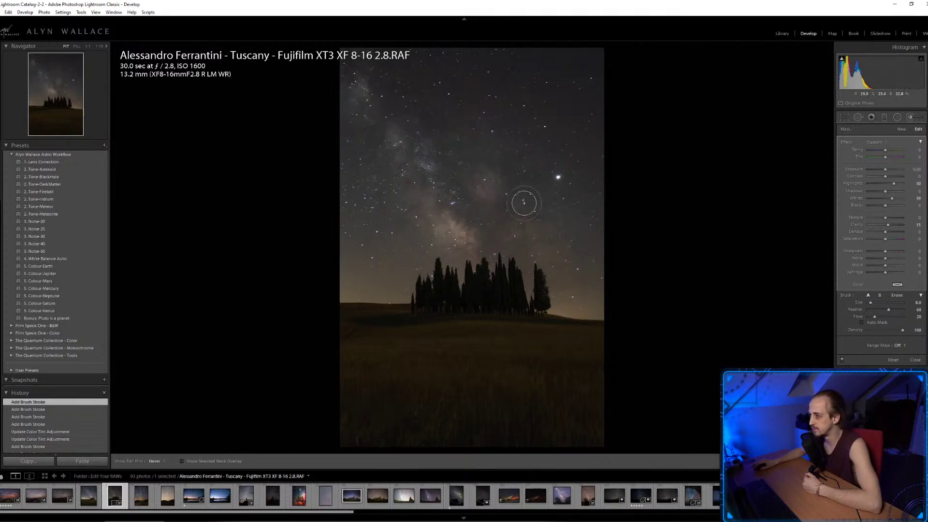
mouse_move(542, 234)
left_mouse_down()
mouse_move(532, 232)
mouse_move(578, 228)
left_mouse_up()
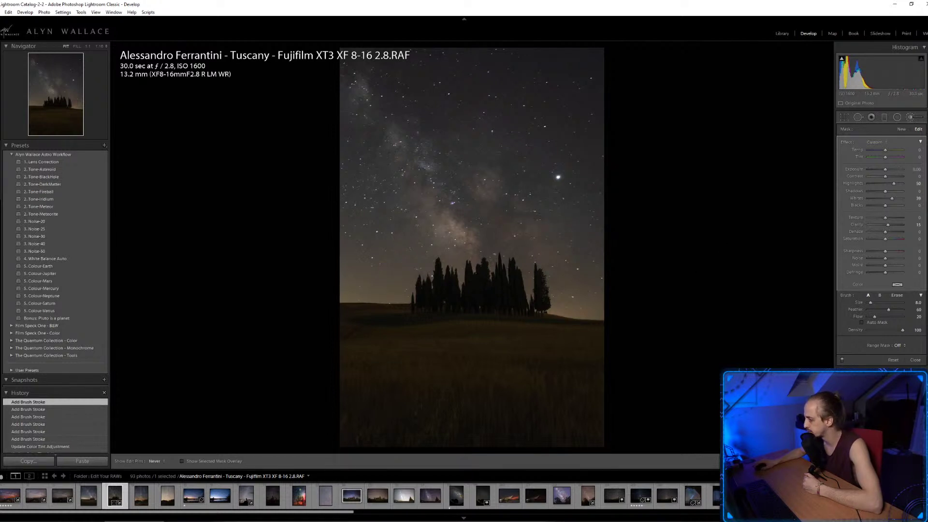
key("k")
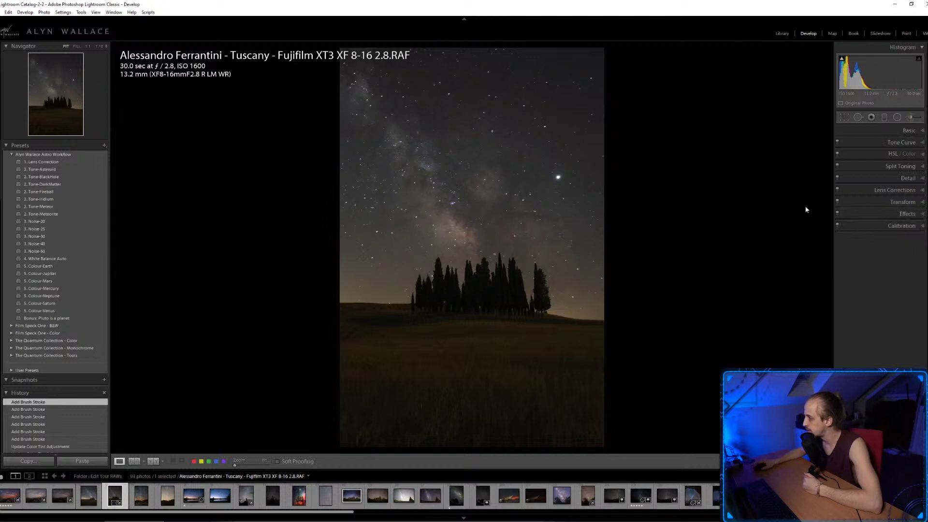
Add a large radial filter centred above the trees with reset effects, Contrast 50 and Blacks -4, and shift it slightly right.
left_click(897, 117)
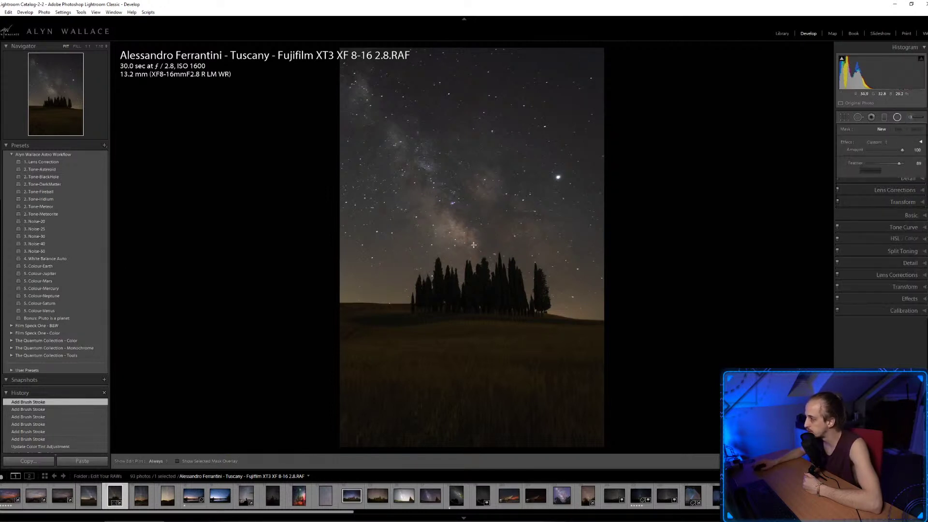
left_click_drag(565, 372, 627, 458)
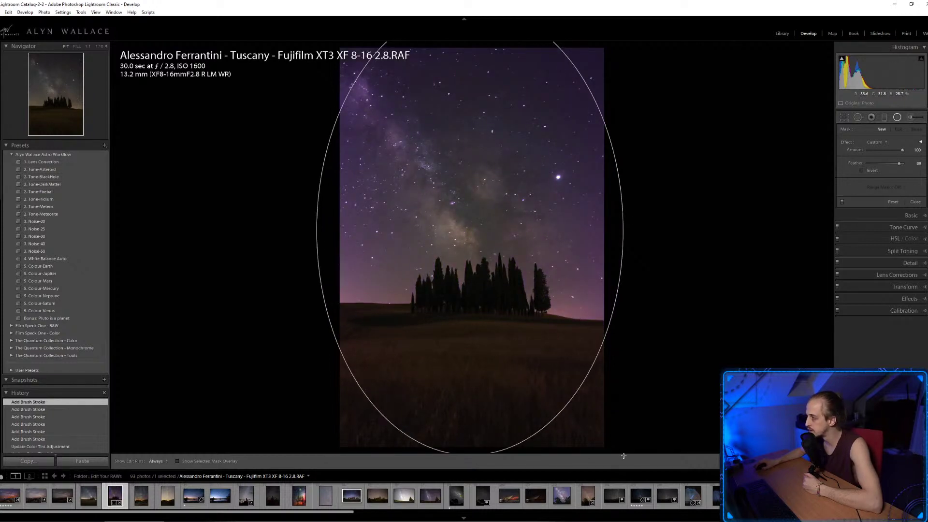
double_click(848, 144)
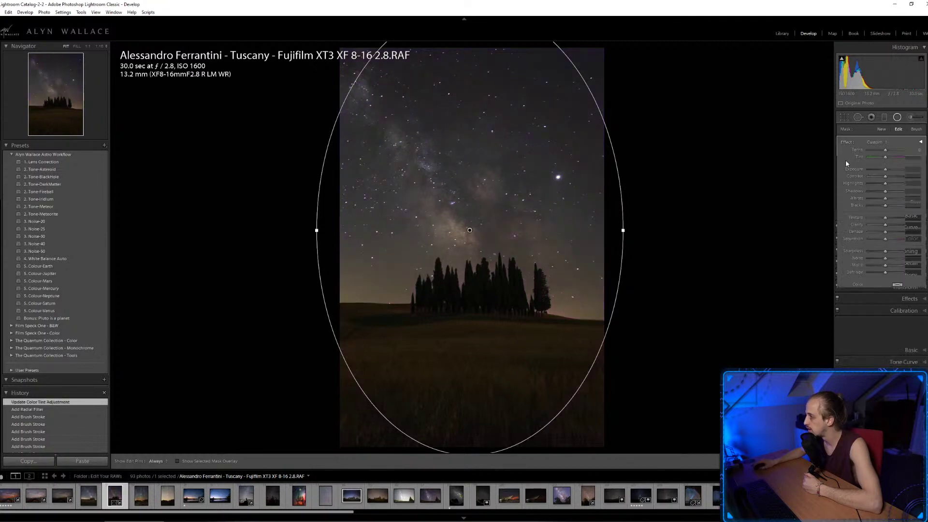
left_click_drag(885, 176, 887, 205)
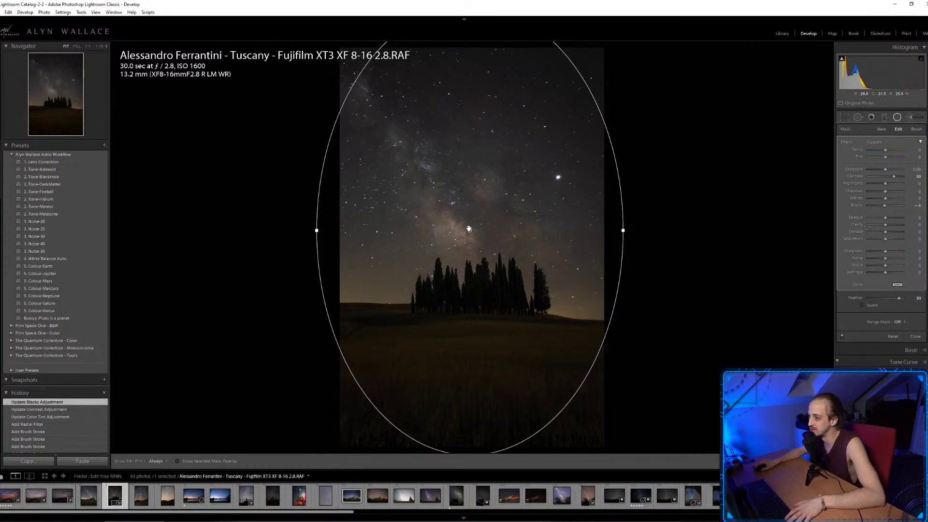
left_click_drag(469, 229, 477, 230)
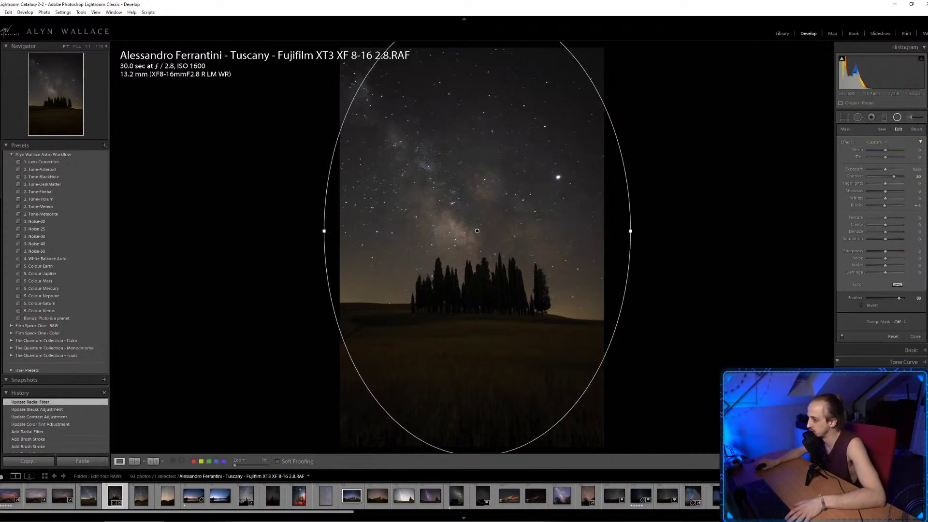
key("shift+m")
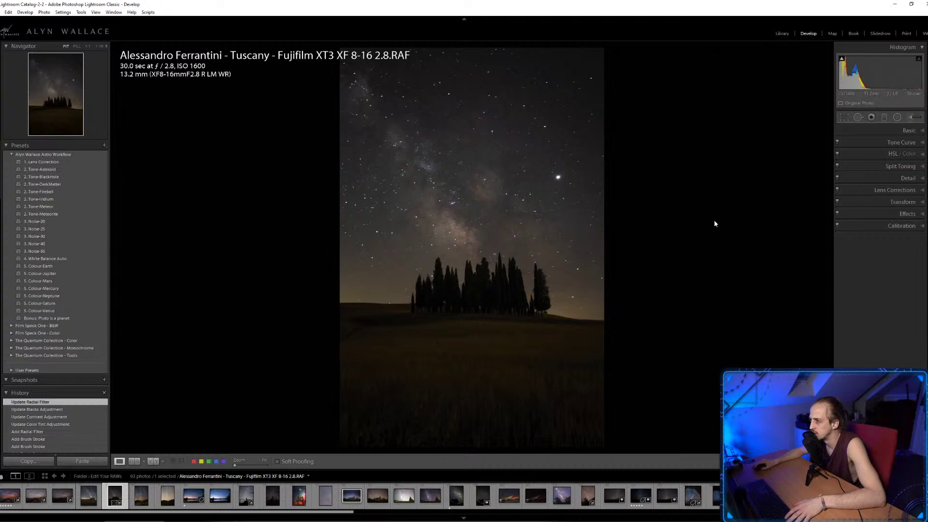
Apply a faint blue split tone to the shadows with hue 227 and a low saturation.
left_click(904, 168)
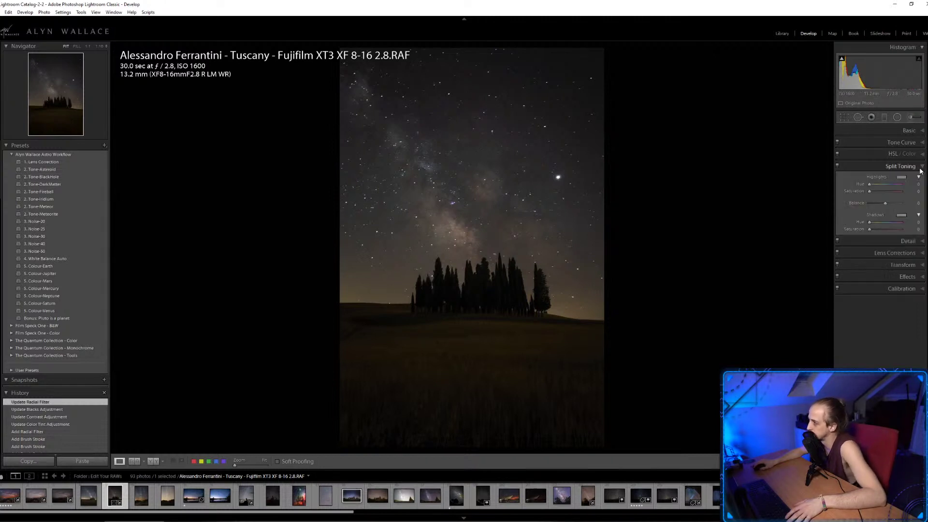
left_click(901, 216)
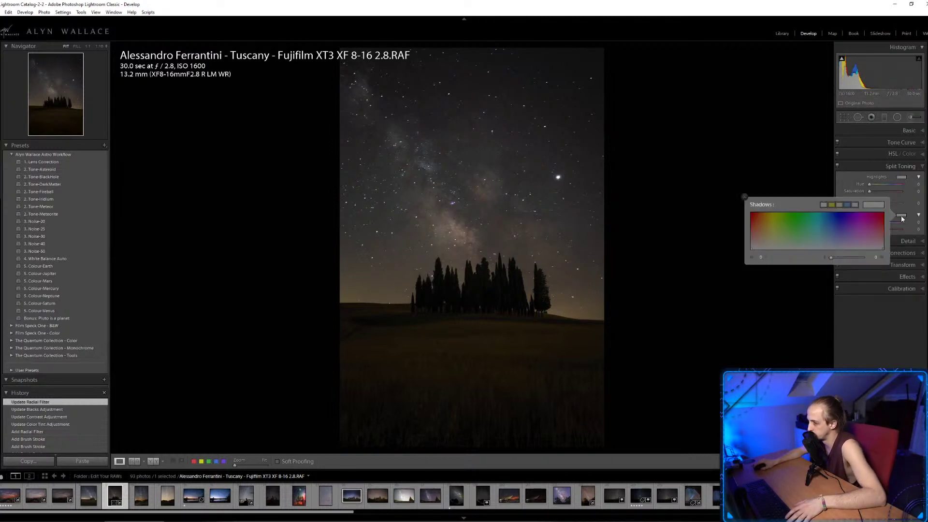
left_click(835, 243)
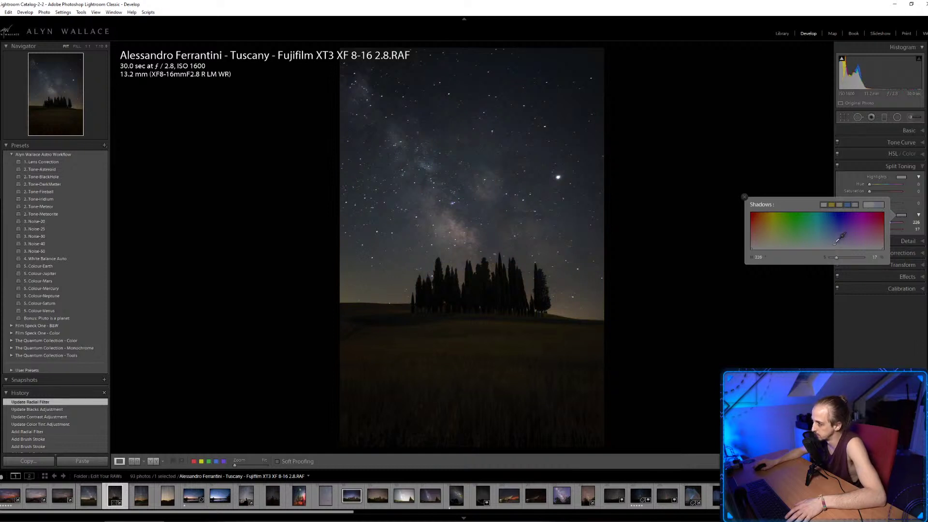
left_click_drag(835, 243, 836, 245)
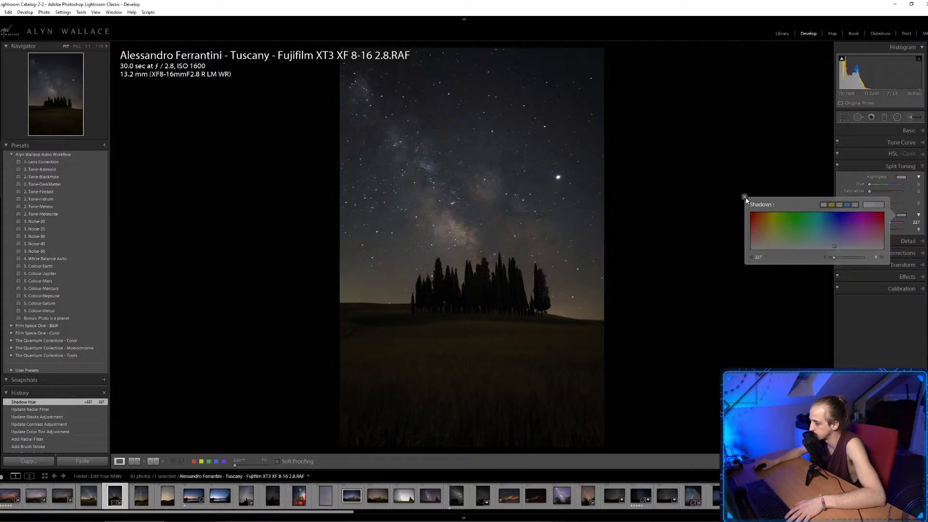
left_click(745, 197)
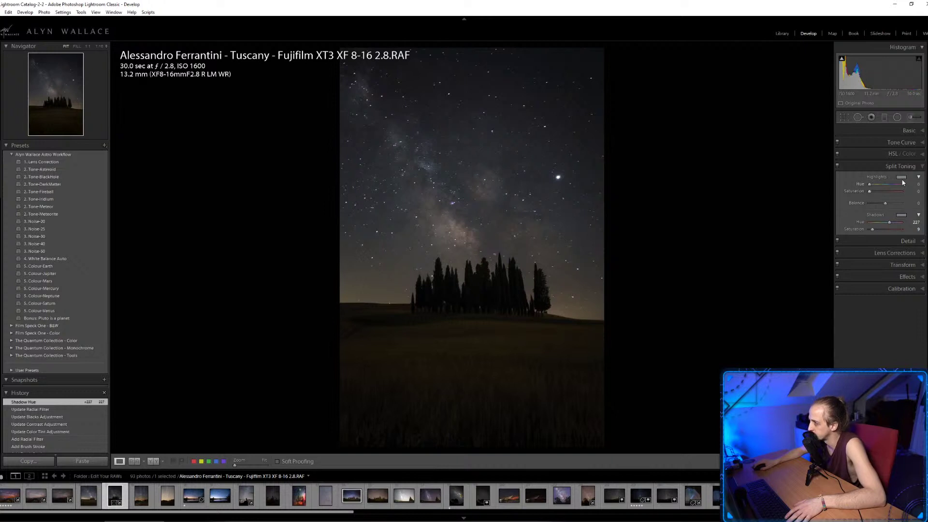
Apply a warm yellow split tone to the highlights with hue 51 and saturation 23.
left_click(902, 177)
left_click(772, 204)
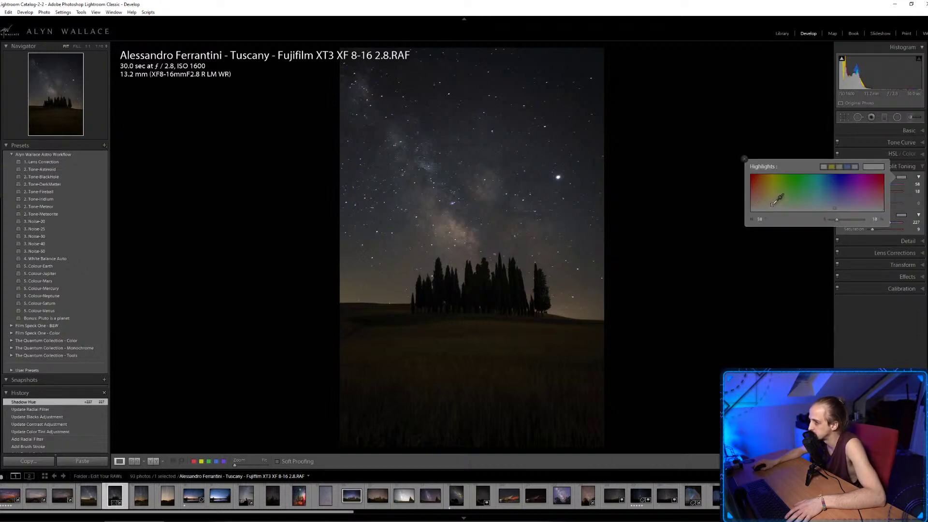
mouse_move(773, 205)
left_mouse_down()
mouse_move(772, 193)
mouse_move(771, 202)
left_mouse_up()
Refine the shadows split tone to hue 228 and saturation 11.
left_click(901, 214)
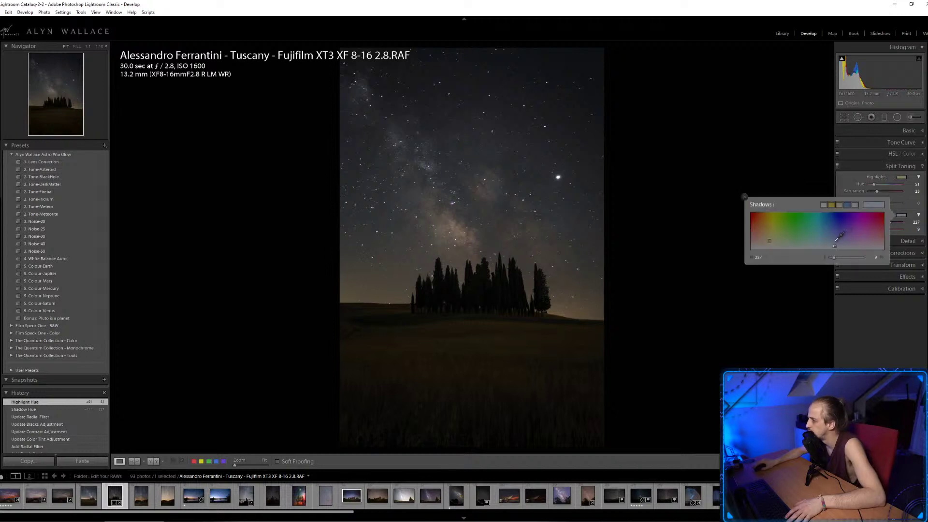
left_click_drag(837, 241, 836, 244)
left_click(847, 181)
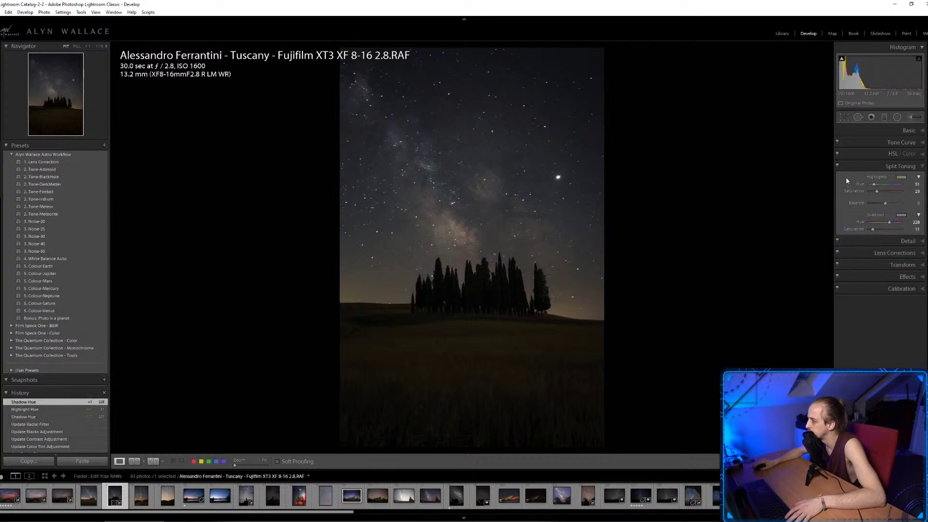
Compare the photo with split toning switched off and back on.
left_click(838, 167)
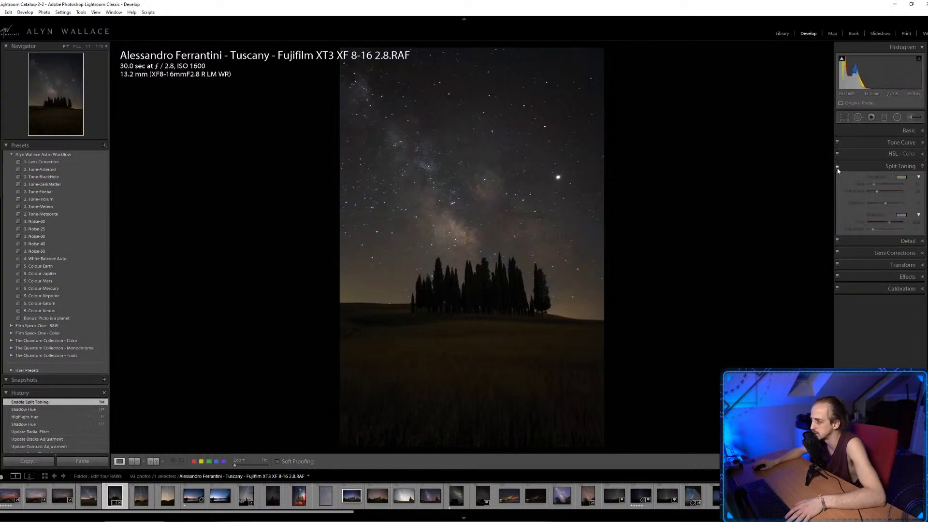
left_click(837, 167)
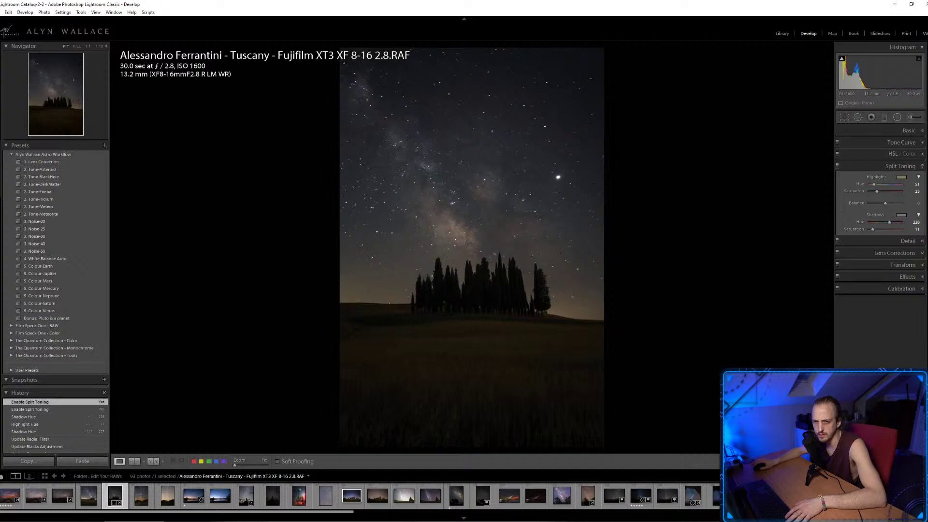
left_click(919, 166)
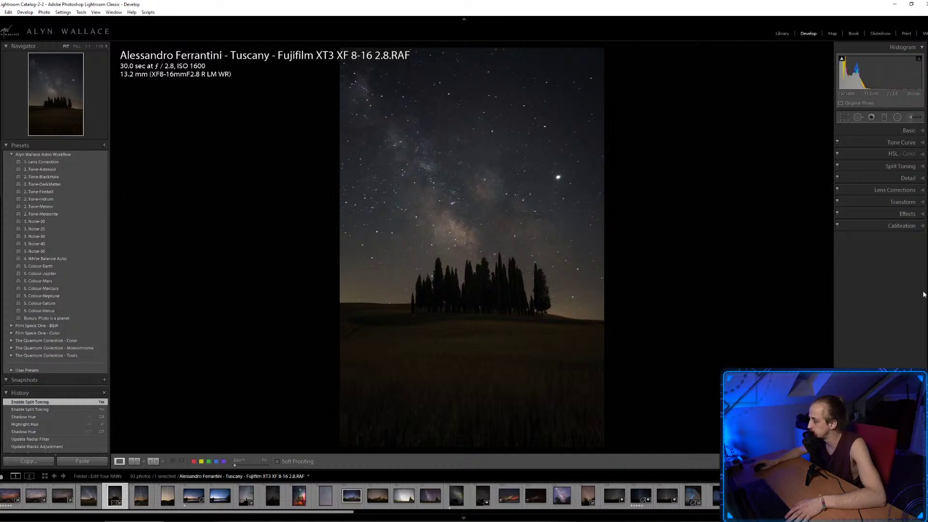
Raise the Blue Primary saturation in the camera calibration to +84.
left_click(923, 226)
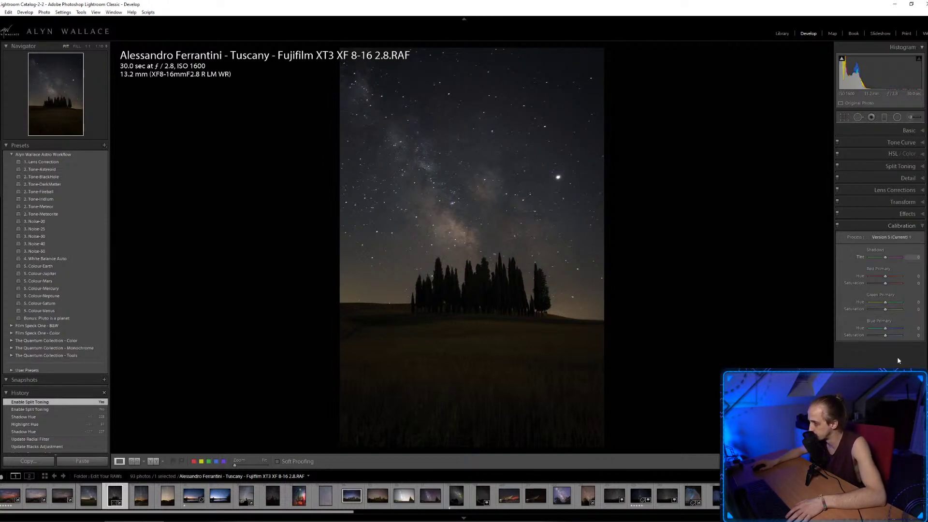
left_click_drag(886, 335, 900, 339)
left_click_drag(899, 338, 896, 338)
key("ctrl+1")
key("ctrl+1")
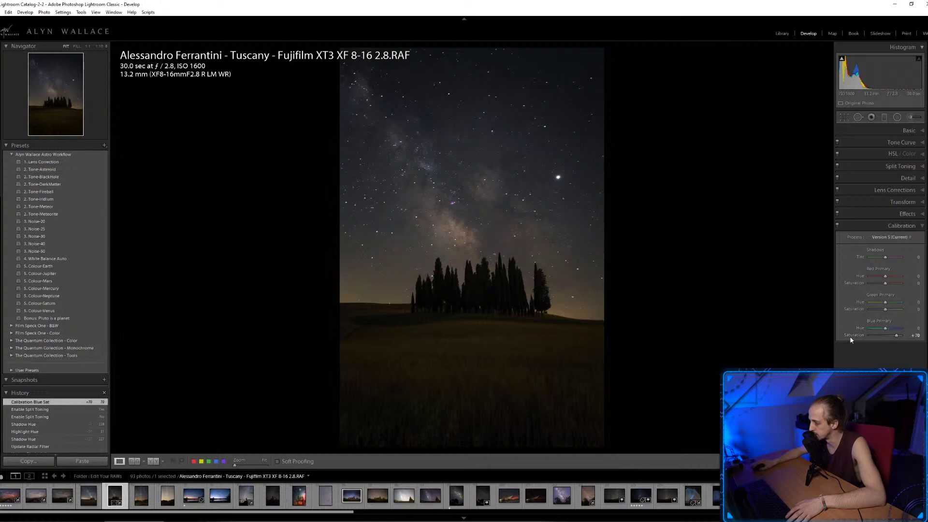
left_click_drag(897, 335, 899, 335)
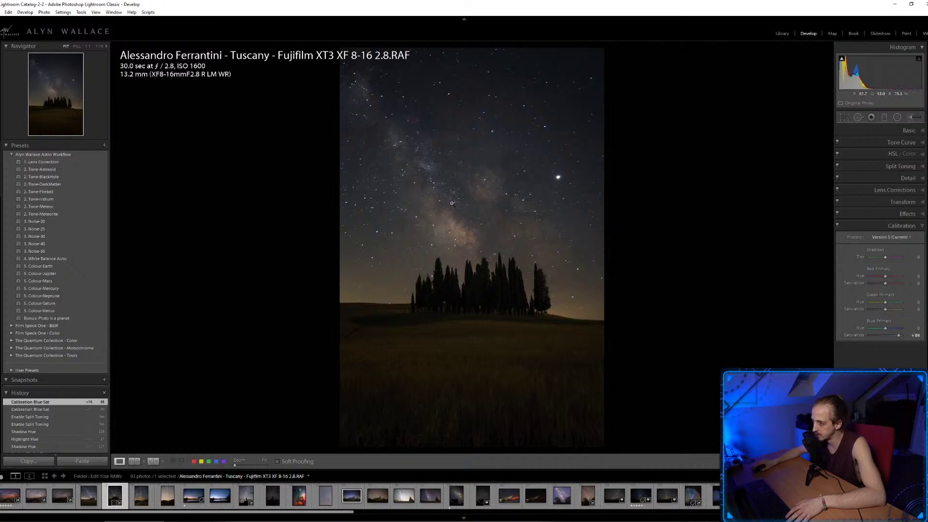
Examine the Milky Way core at 1:1, and open the finished Tuscany JPG for comparison.
left_click(462, 202)
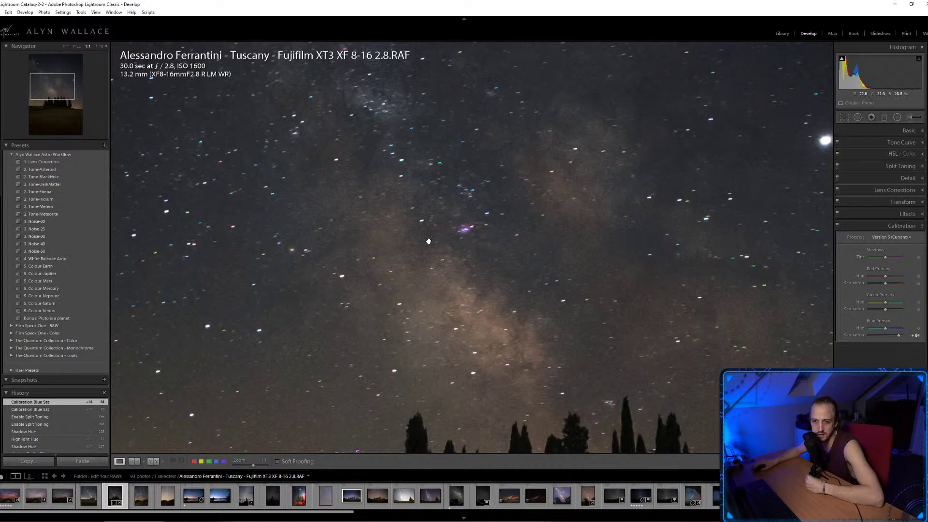
left_click(454, 256)
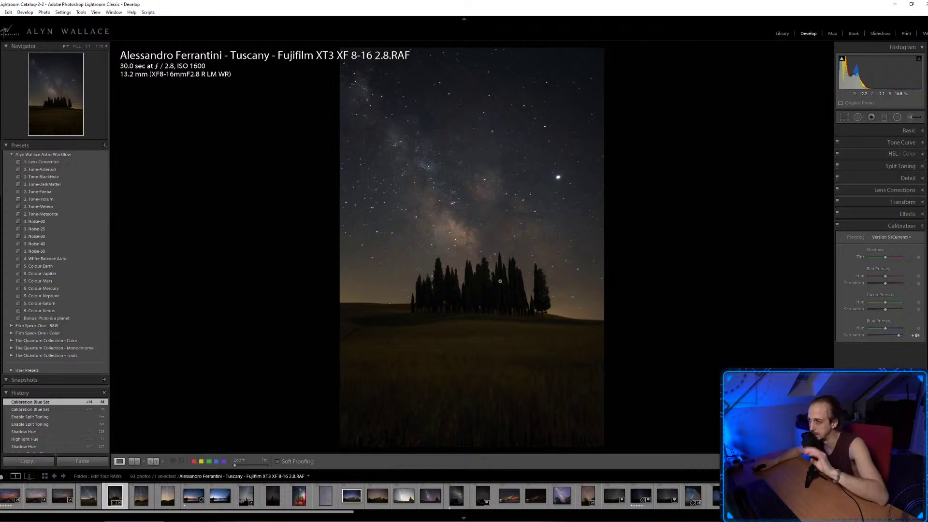
left_click(923, 229)
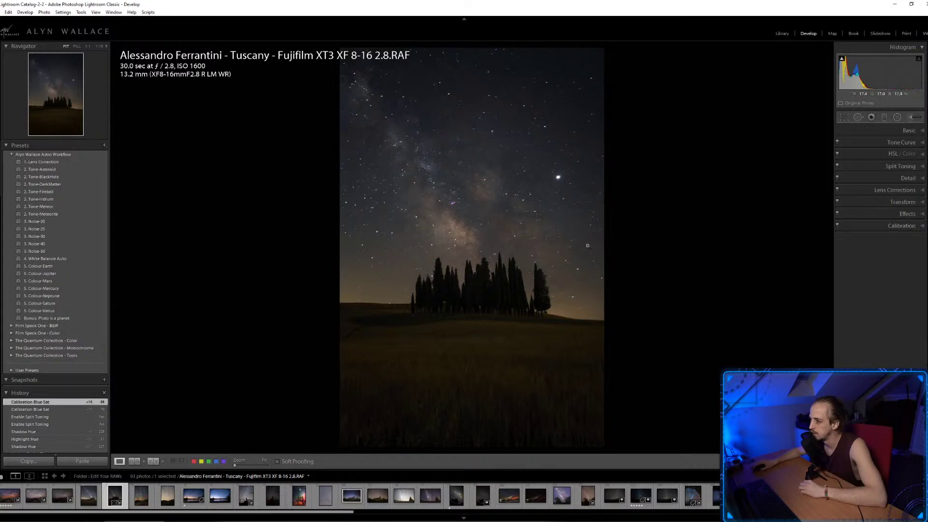
left_click(96, 500)
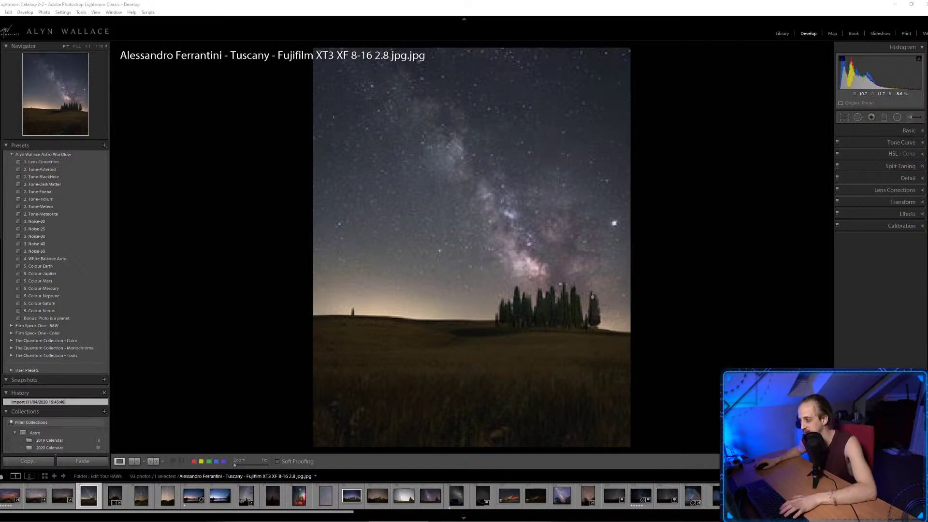
Browse the library grid for the dark Dolomites 6D 17-40 f4 RAW photo of the chapel and open it in Develop.
key("g")
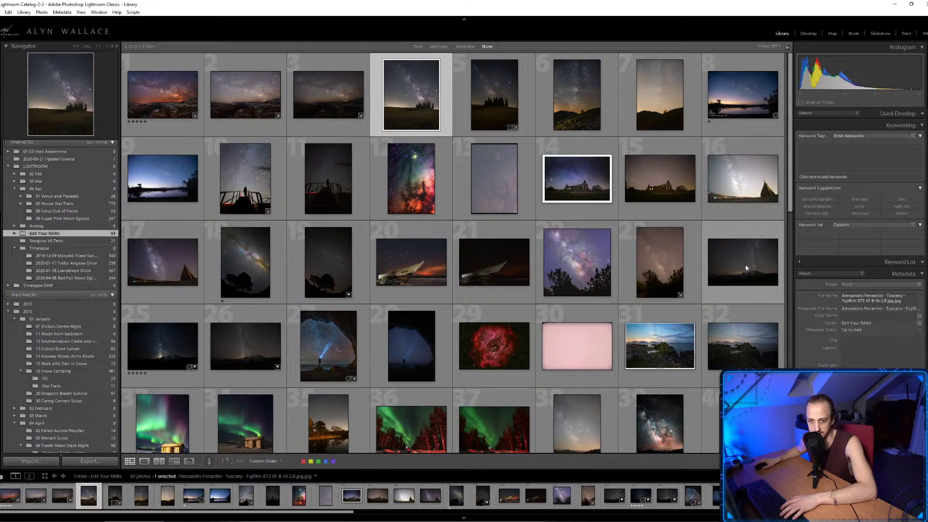
scroll(553, 247, "down", 3)
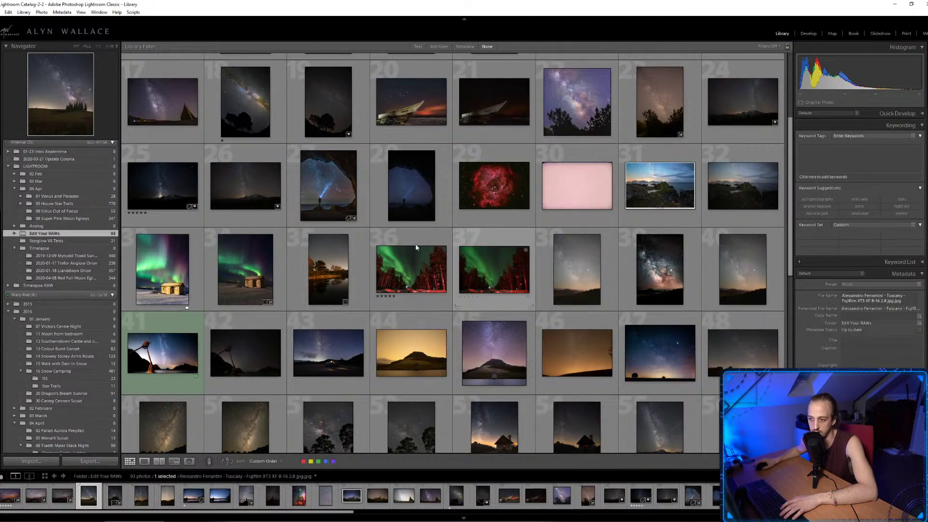
scroll(416, 247, "down", 2)
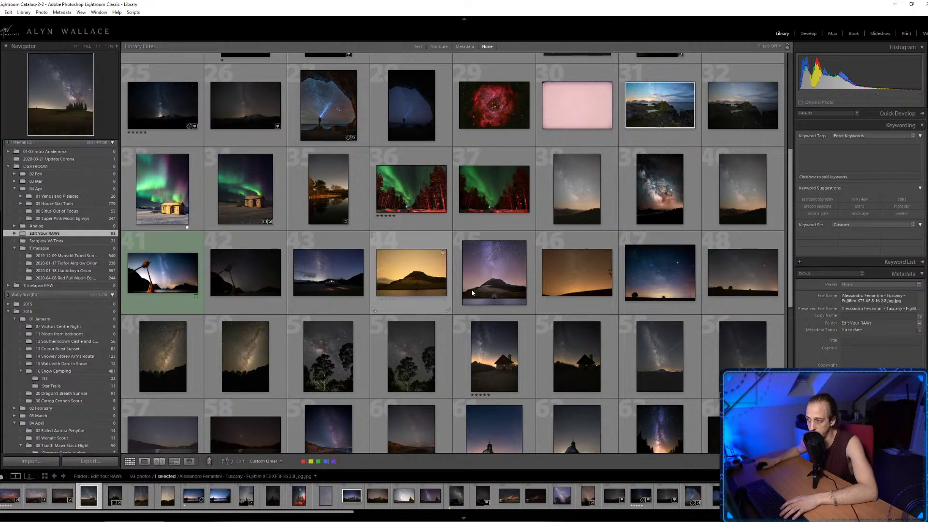
scroll(472, 290, "down", 3)
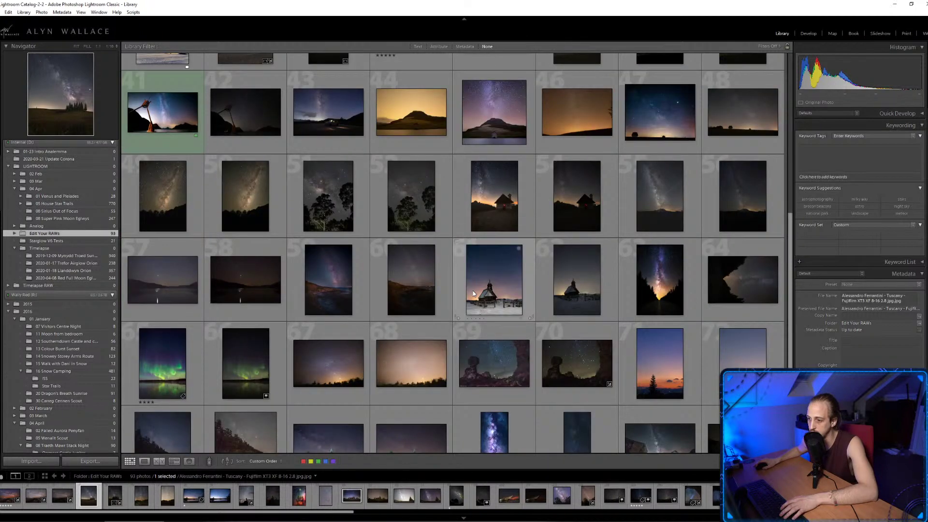
scroll(473, 291, "down", 3)
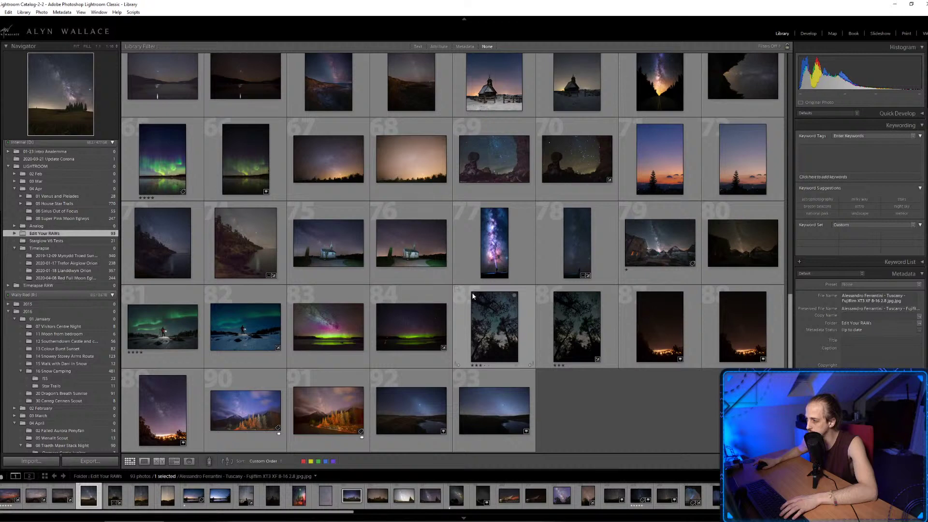
scroll(471, 294, "up", 12)
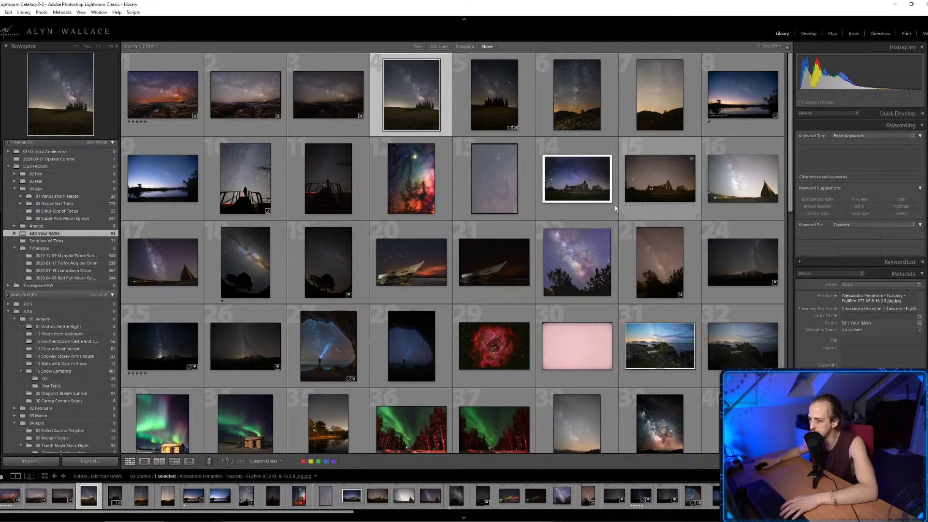
scroll(440, 280, "down", 1)
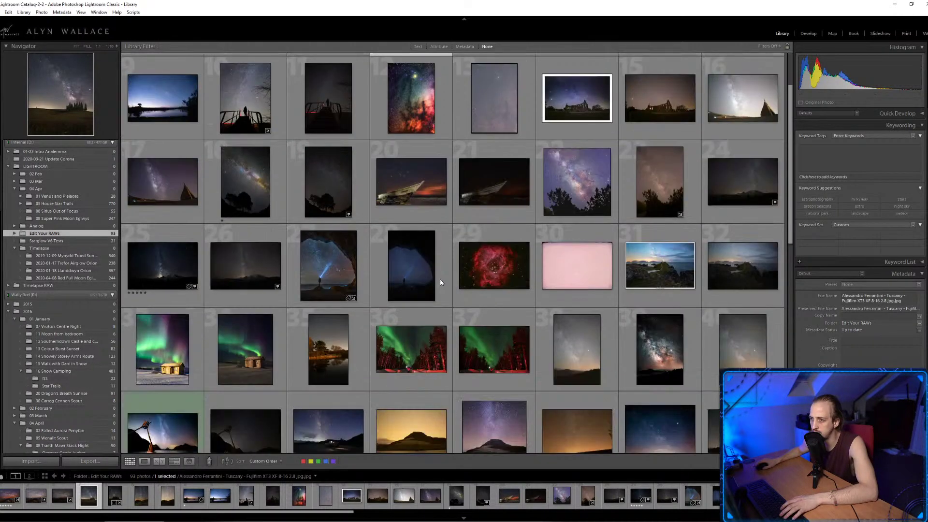
scroll(440, 279, "down", 1)
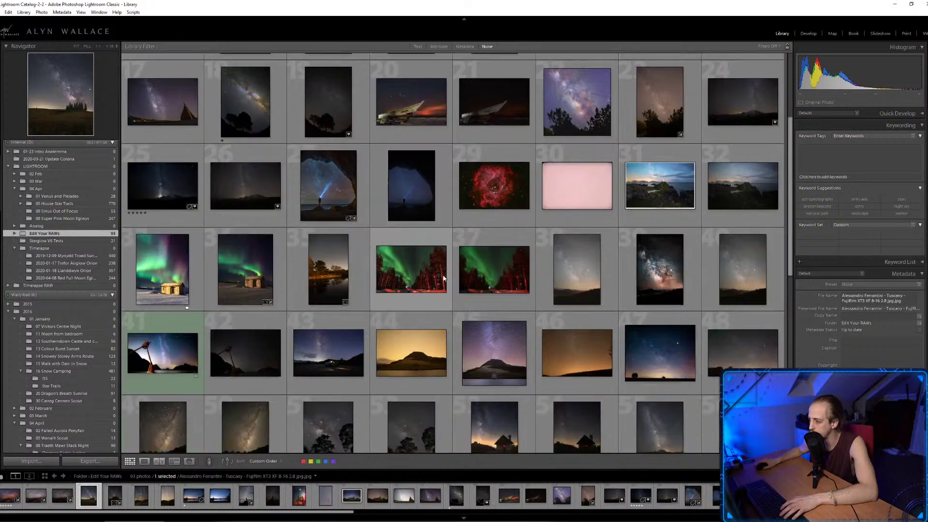
scroll(444, 278, "down", 1)
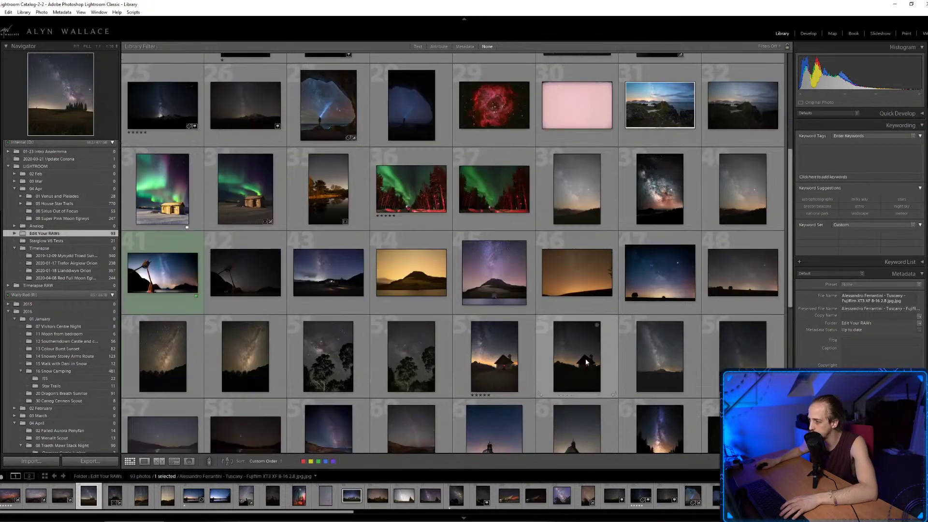
left_click(586, 362)
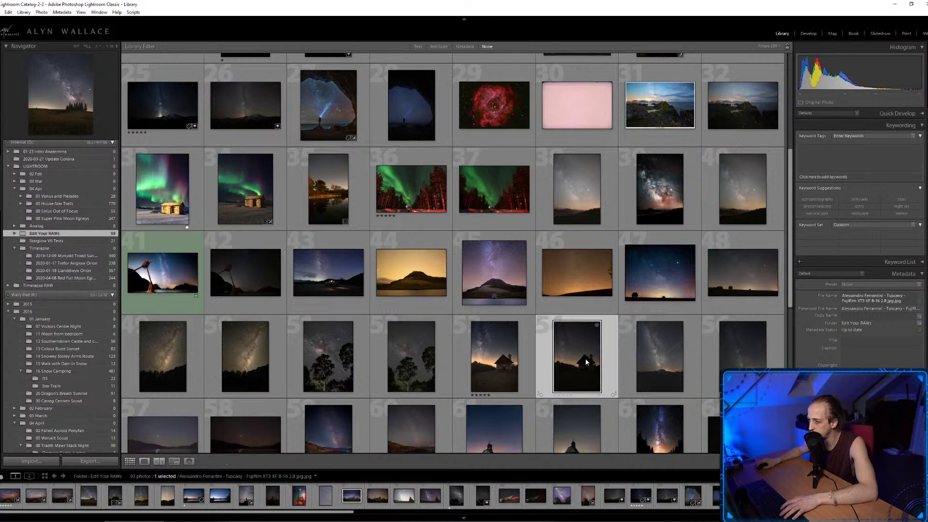
double_click(586, 362)
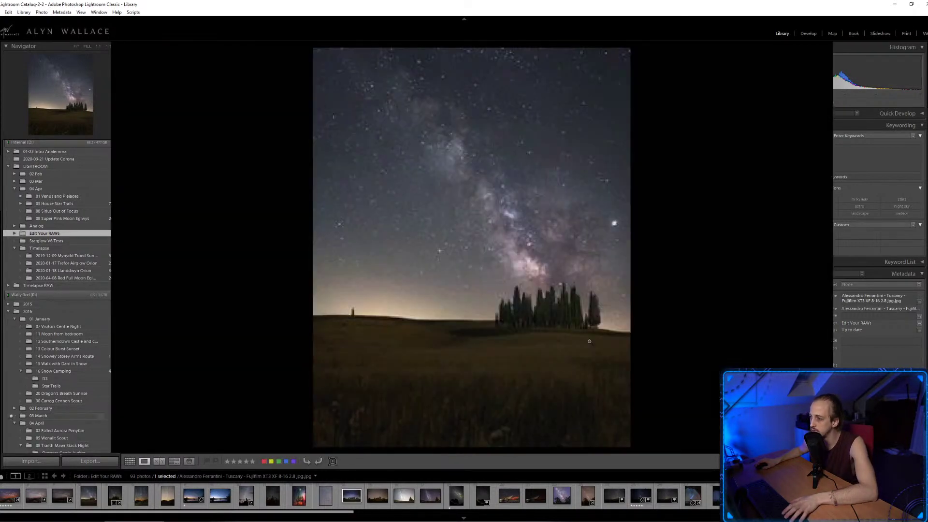
key("d")
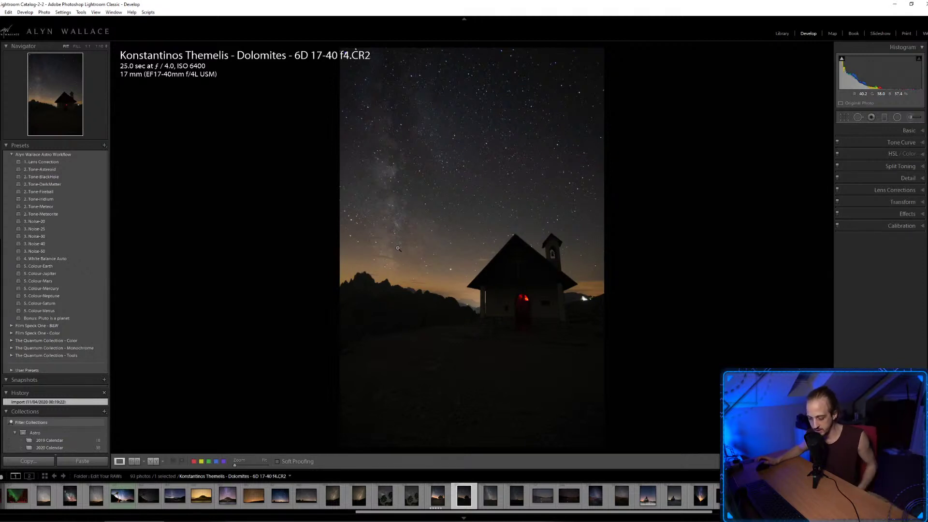
Try a slight Shadows lift of +2 on the chapel photo.
left_click(922, 132)
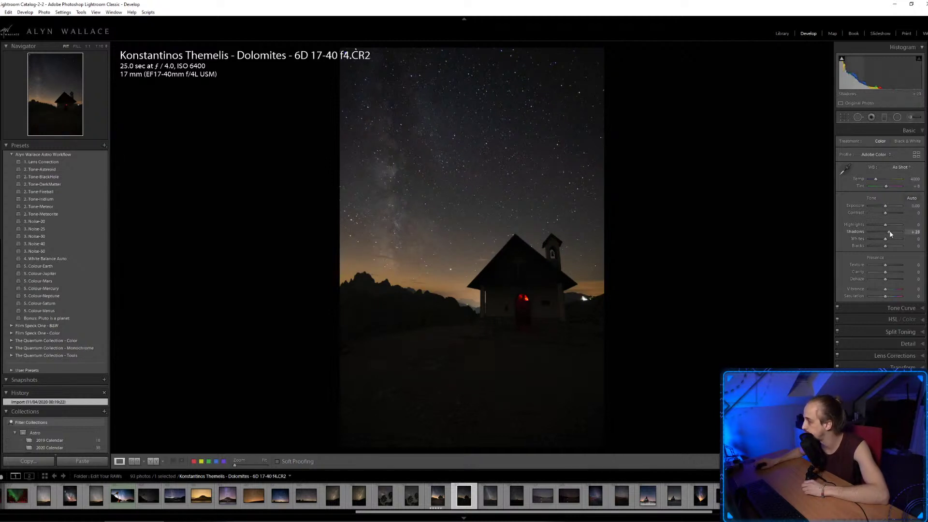
left_click_drag(885, 233, 888, 236)
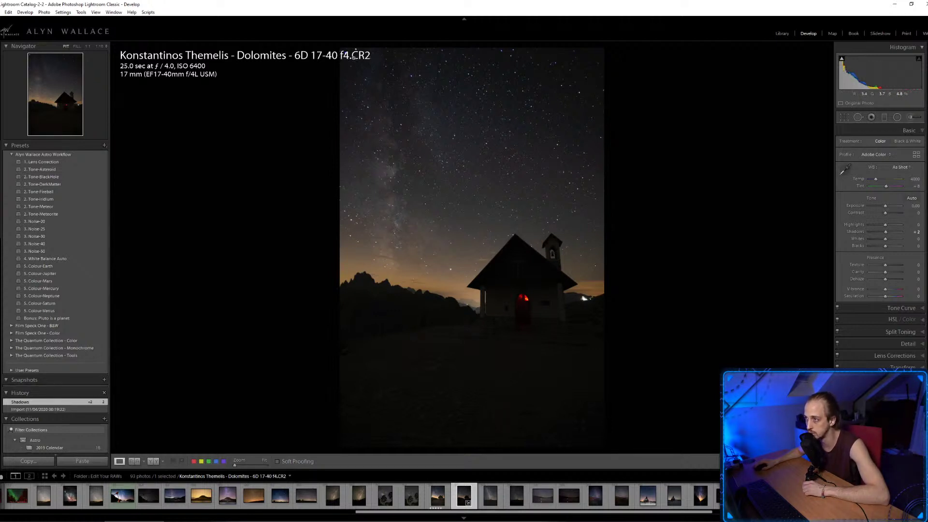
Examine the star shapes and fringing across the upper edge and corners of the sky at 1:1.
left_click(572, 92)
left_click_drag(611, 183, 566, 241)
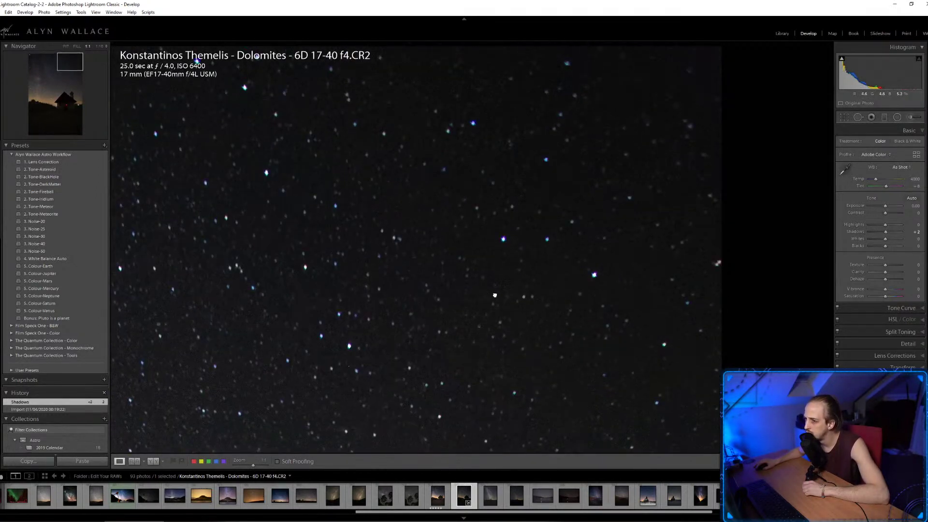
left_click_drag(382, 309, 530, 334)
left_click_drag(285, 218, 505, 229)
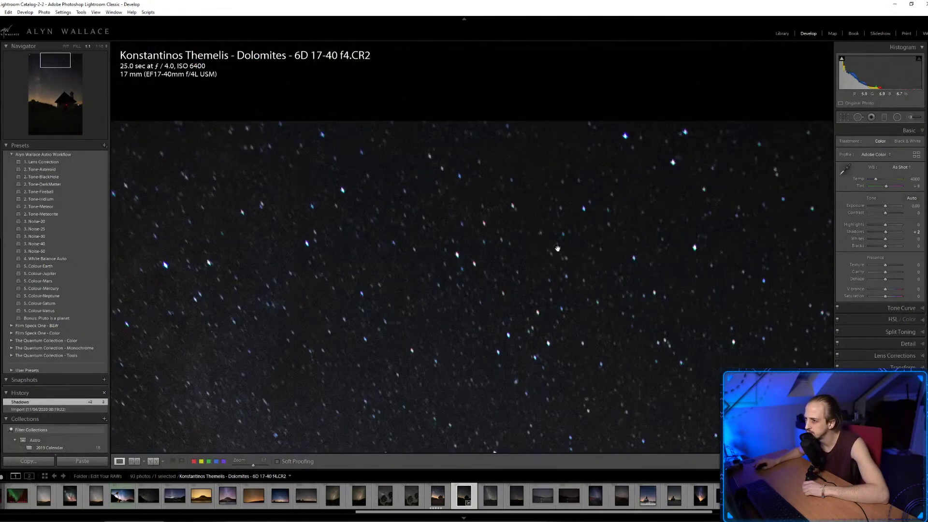
left_click_drag(290, 227, 365, 238)
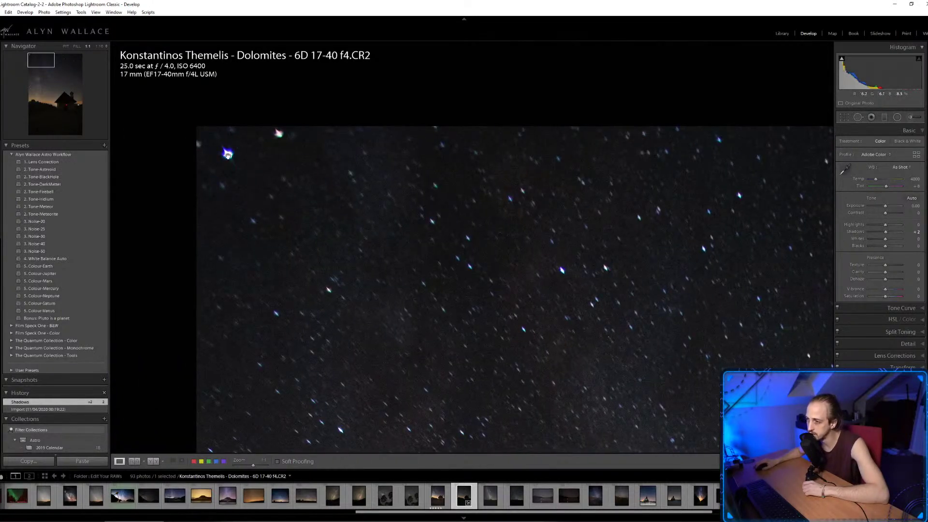
left_click_drag(230, 154, 228, 68)
left_click(339, 193)
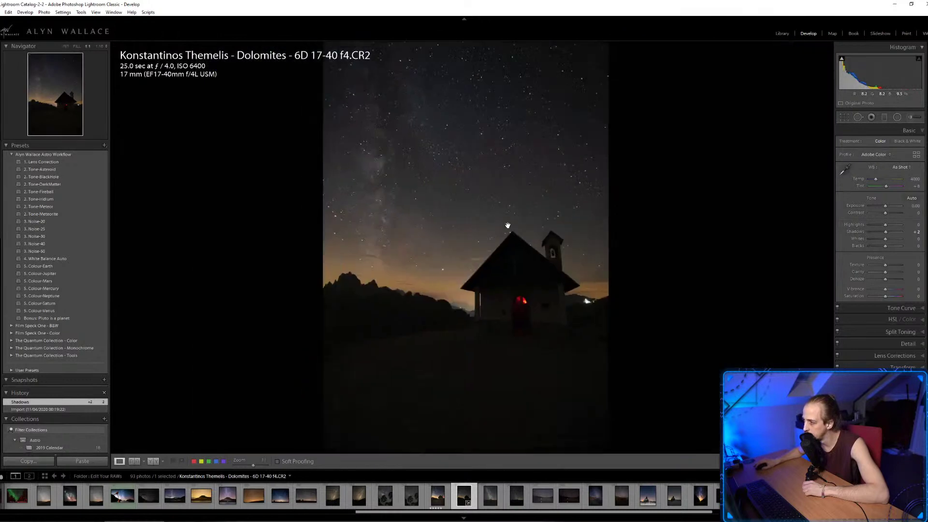
left_click(508, 225)
left_click(507, 226)
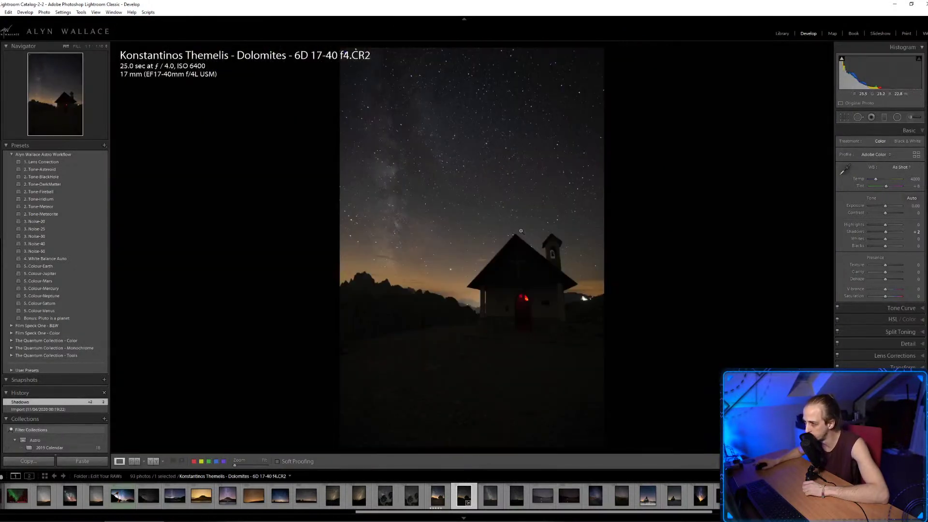
Adjust the chapel photo's basic tone with Highlights -37, Shadows +67, Whites +56 and Blacks +23.
mouse_move(886, 233)
left_mouse_down()
mouse_move(897, 234)
mouse_move(891, 247)
mouse_move(880, 232)
left_mouse_up()
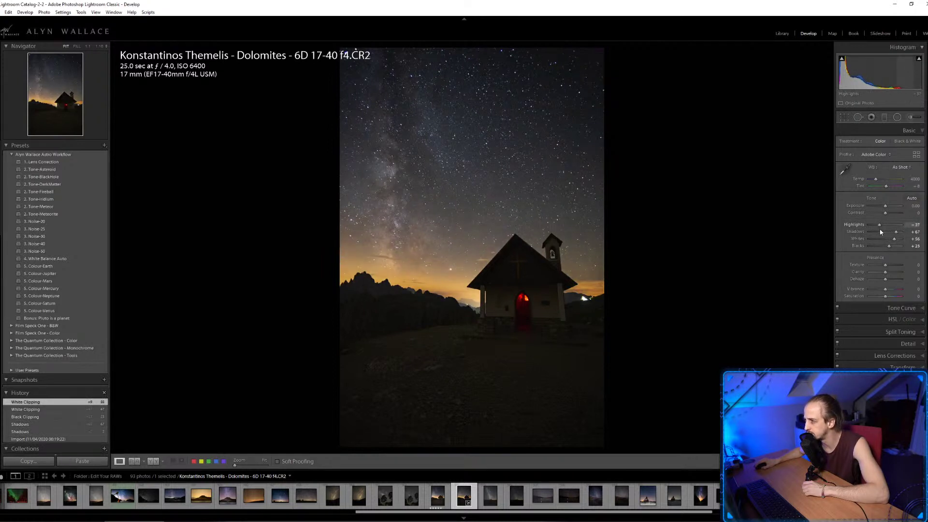
left_click(918, 132)
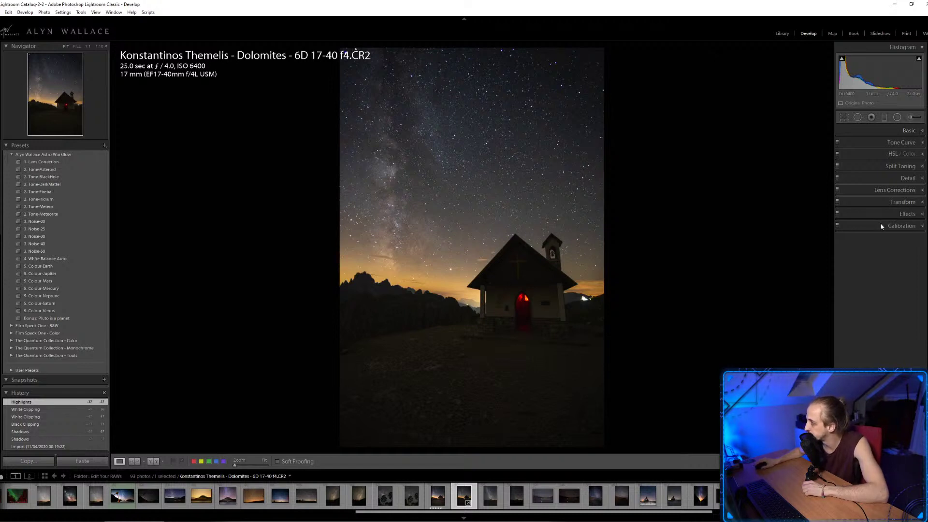
Remove chromatic aberration and enable the Canon EF 17-40mm lens profile correction.
left_click(890, 190)
left_click(863, 212)
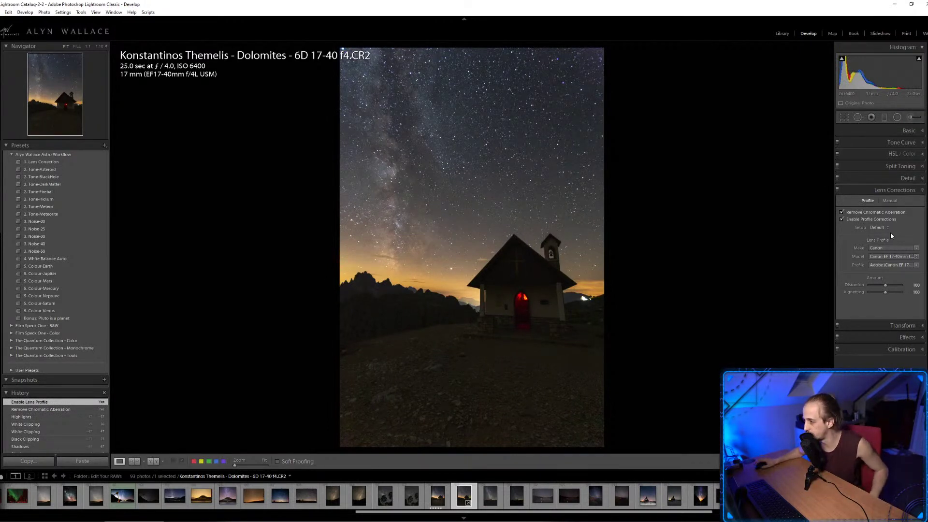
left_click(923, 191)
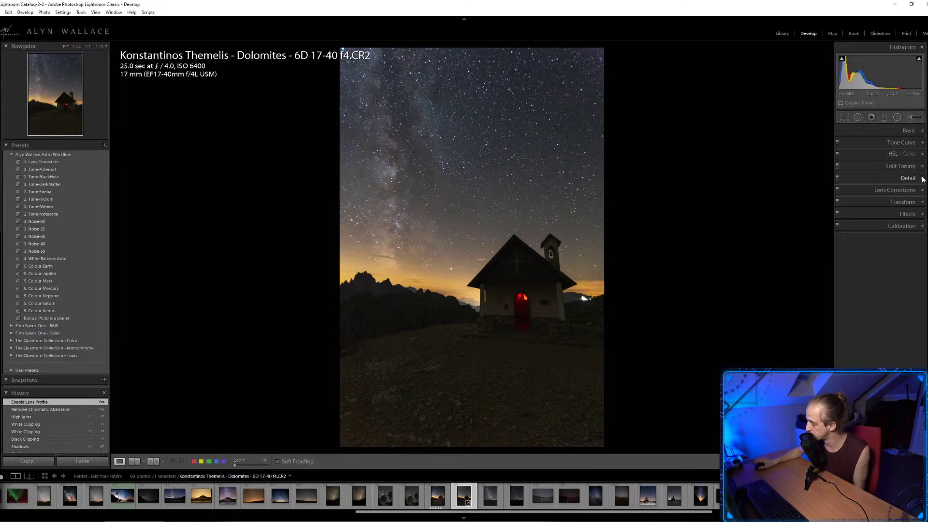
Reduce the chapel photo's noise by setting the Luminance noise reduction to about 30.
left_click(924, 179)
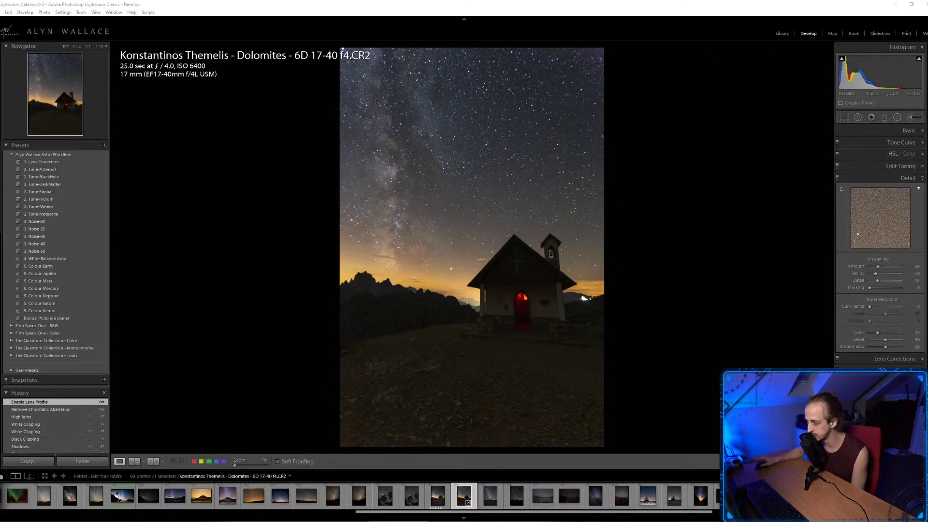
left_click_drag(876, 306, 874, 306)
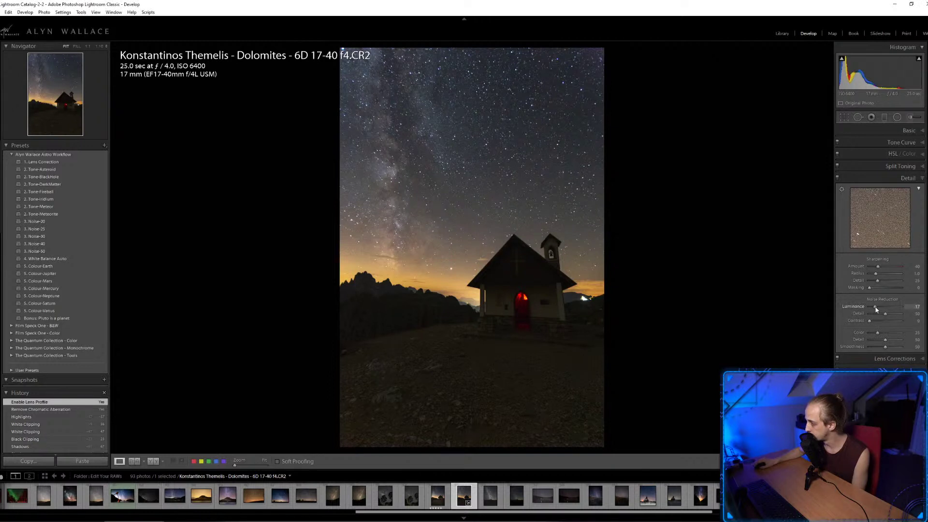
left_click_drag(876, 310, 880, 312)
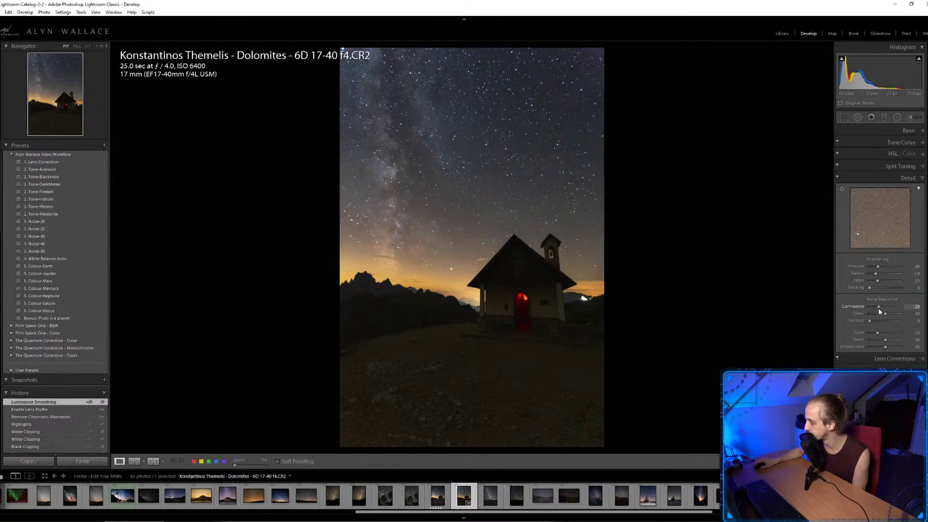
left_click_drag(880, 312, 881, 312)
left_click(854, 179)
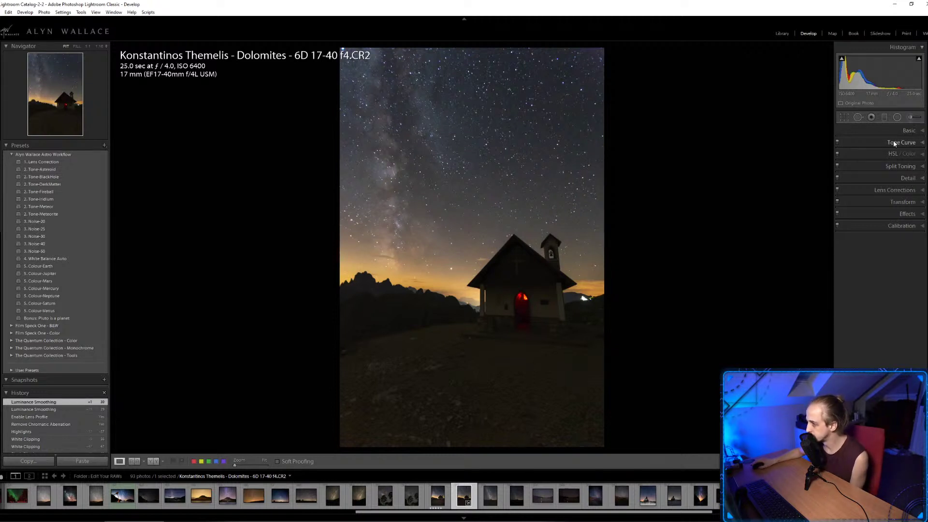
Add a large radial filter centred in the sky spanning the full frame height and reset all its effect settings to zero.
left_click(897, 119)
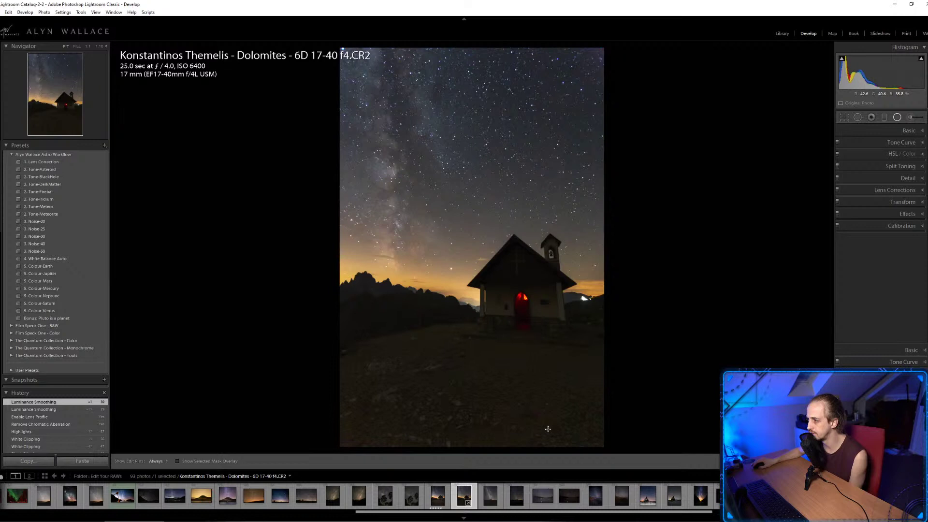
key("shift+m")
left_click_drag(448, 247, 589, 448)
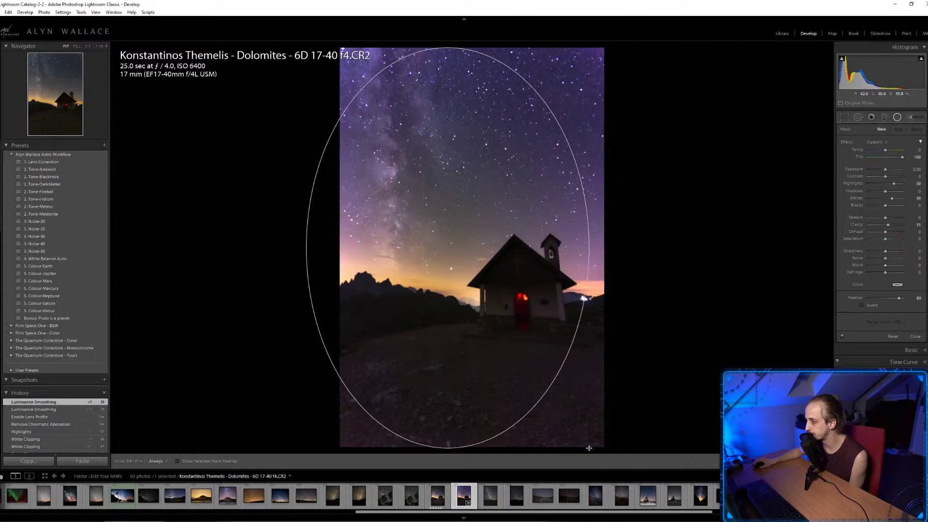
left_click_drag(590, 448, 589, 448)
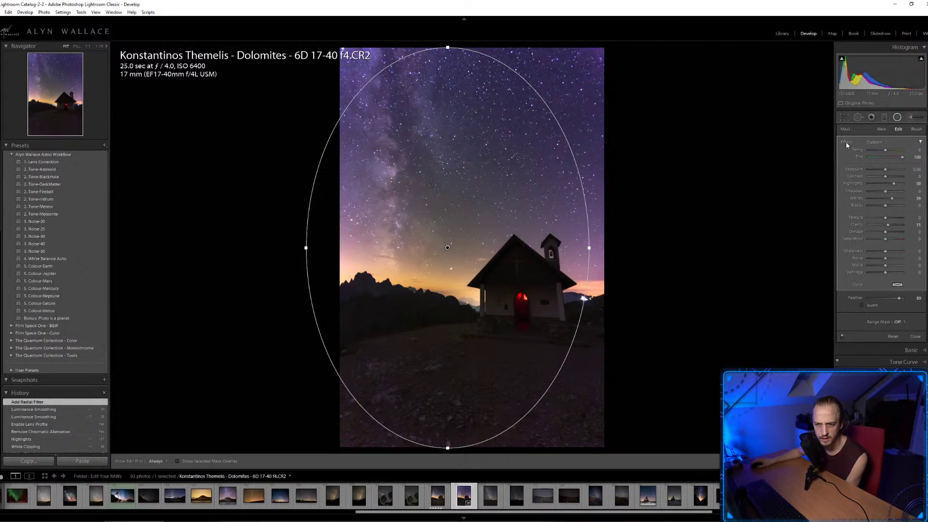
double_click(846, 141)
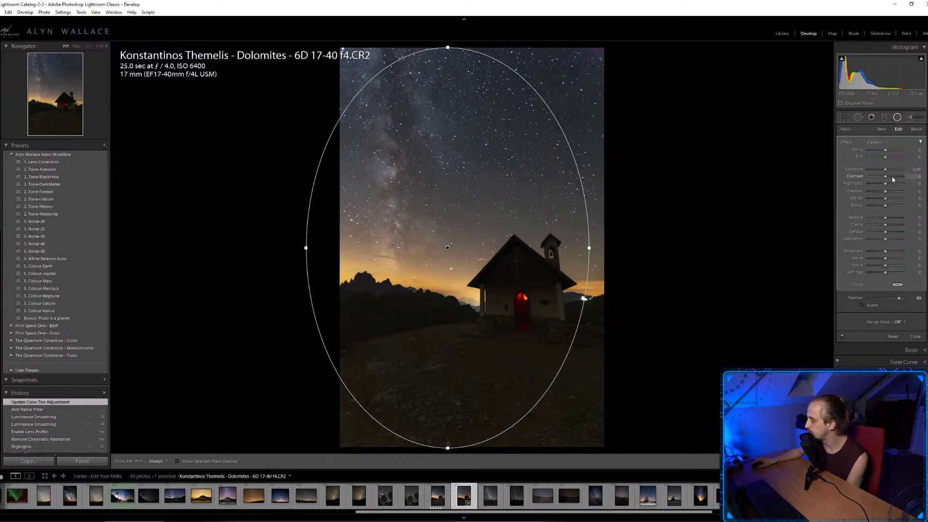
Darken the radial filter area by lowering Shadows, with Contrast at 22 and Blacks at -5.
left_click_drag(892, 177, 896, 180)
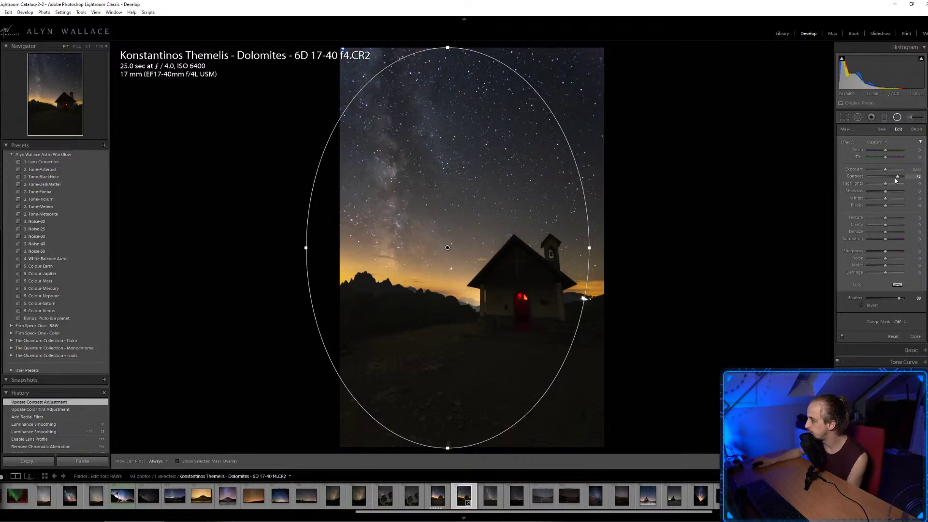
left_click_drag(896, 181, 894, 177)
left_click_drag(886, 191, 880, 192)
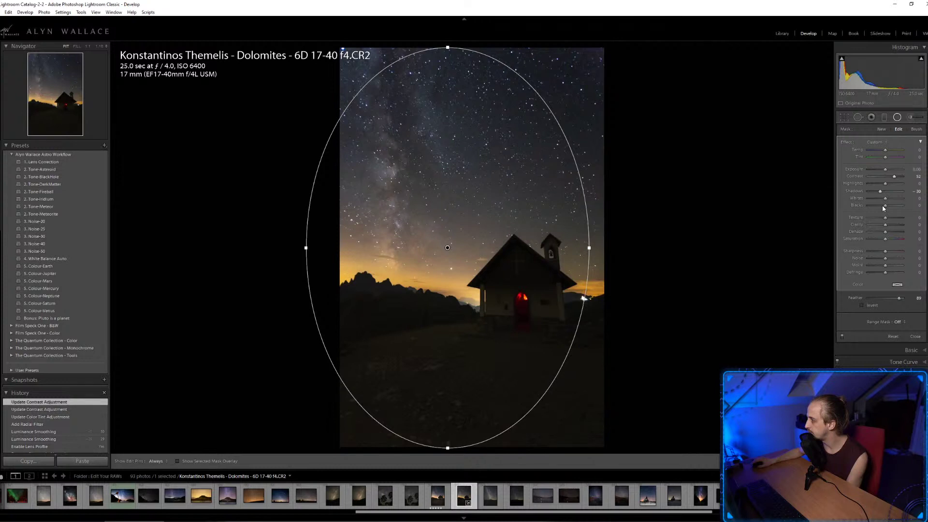
left_click_drag(884, 206, 881, 206)
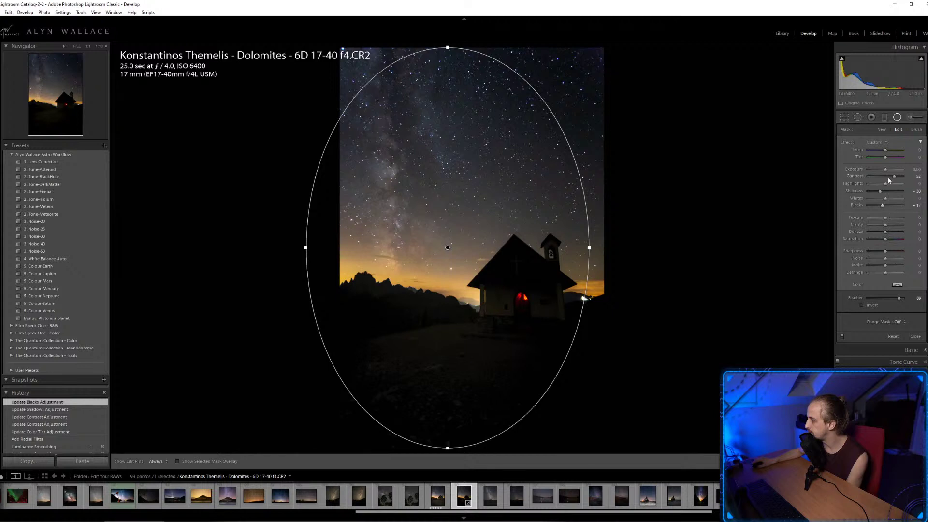
left_click_drag(889, 180, 884, 178)
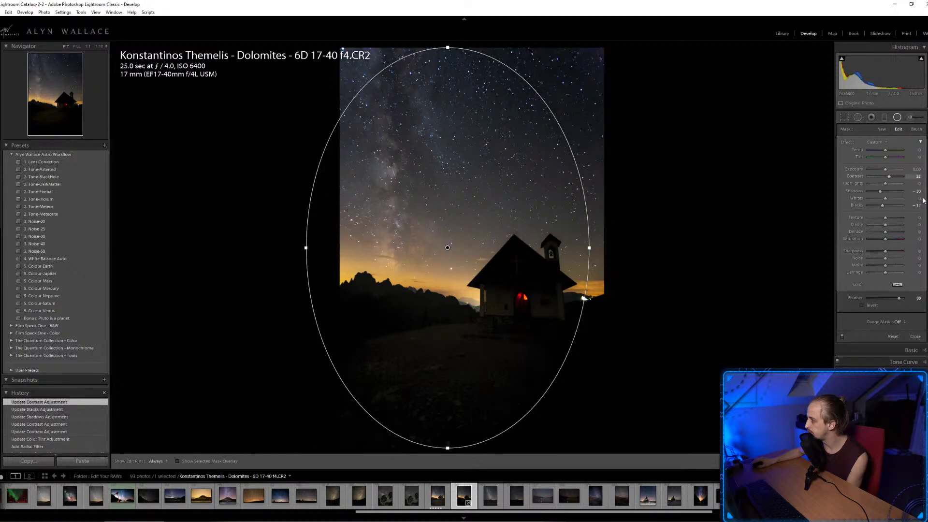
left_click(918, 205)
type("-5")
key("Return")
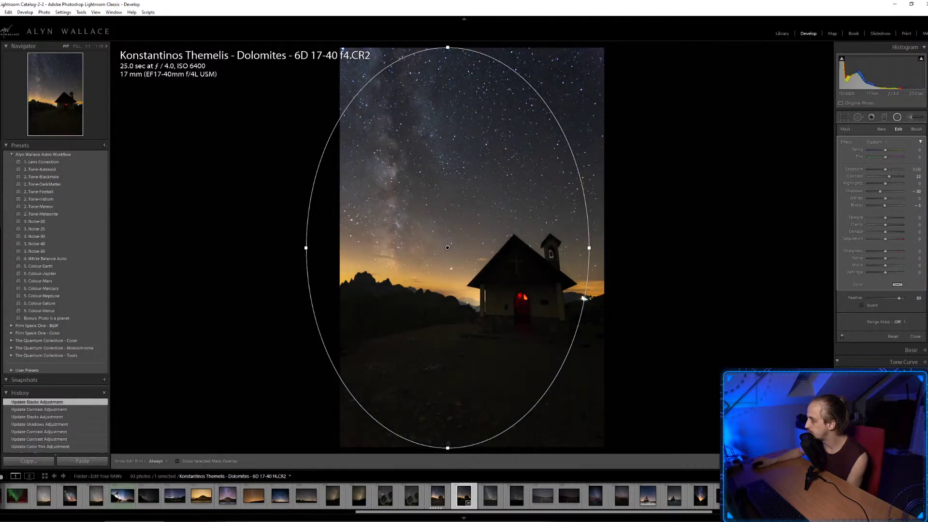
Set the radial filter's Shadows to -10 and Exposure to -0.10.
left_click(918, 194)
type("-10")
key("Return")
left_click(916, 169)
key("BackSpace")
type("- 0.1")
key("Return")
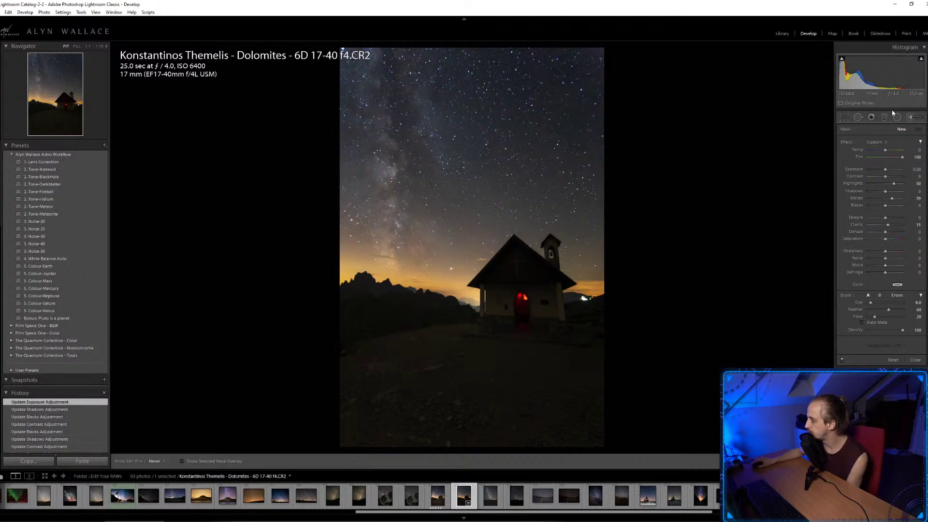
Paint the AW-Foreground-Pop brush effect at Amount 40 over the chapel's front wall and door, using brush size 12.
left_click(883, 143)
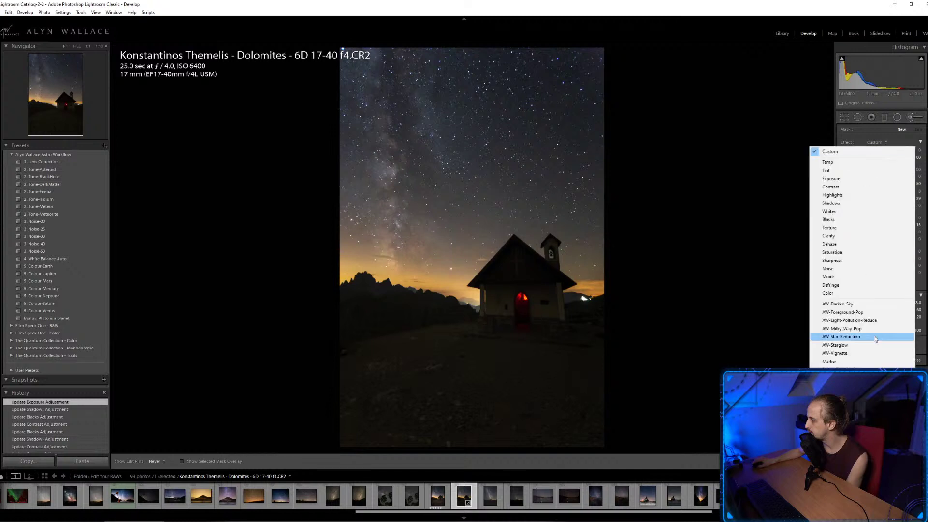
left_click(865, 312)
double_click(849, 142)
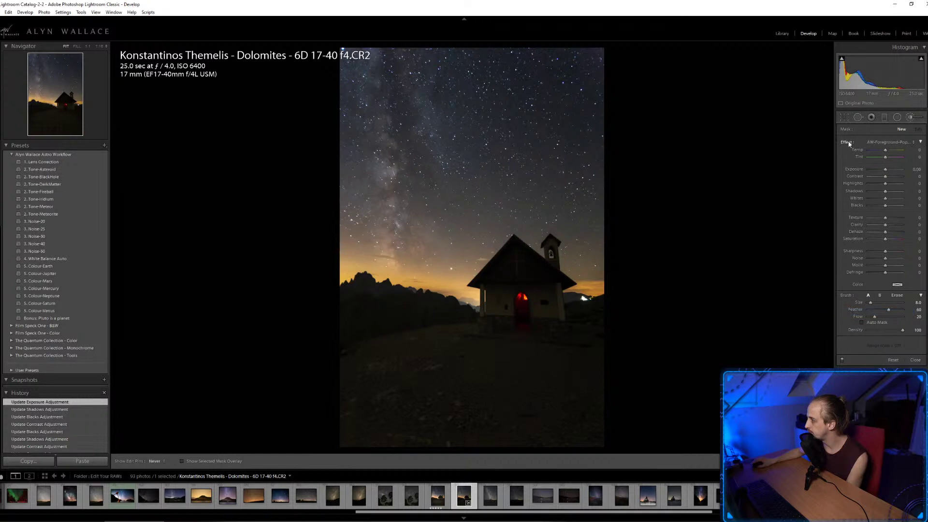
left_click(921, 143)
left_click(921, 142)
left_click(889, 142)
left_click(861, 321)
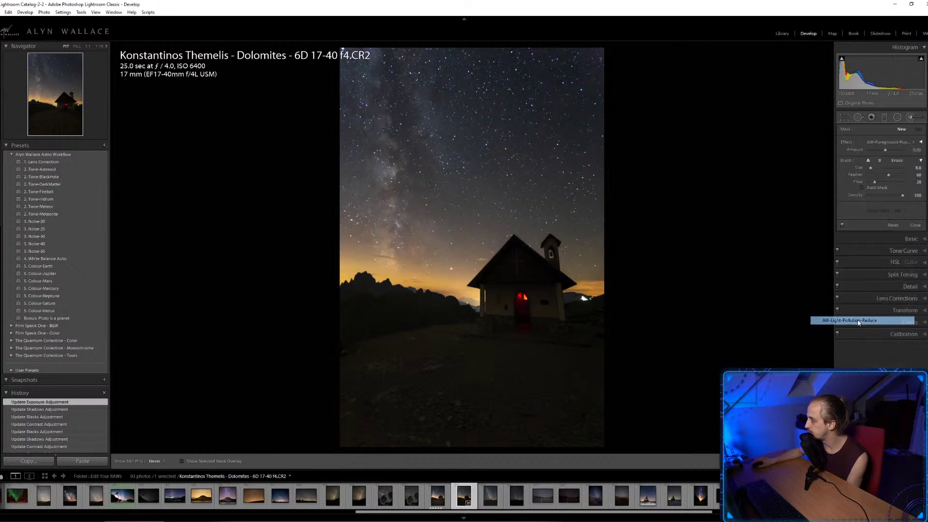
left_click(905, 141)
left_click(854, 305)
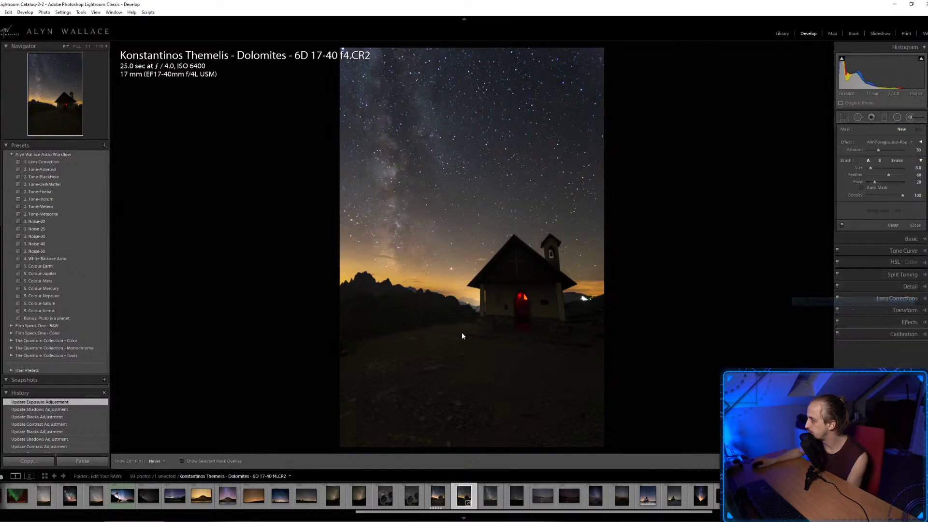
scroll(501, 344, "up", 4)
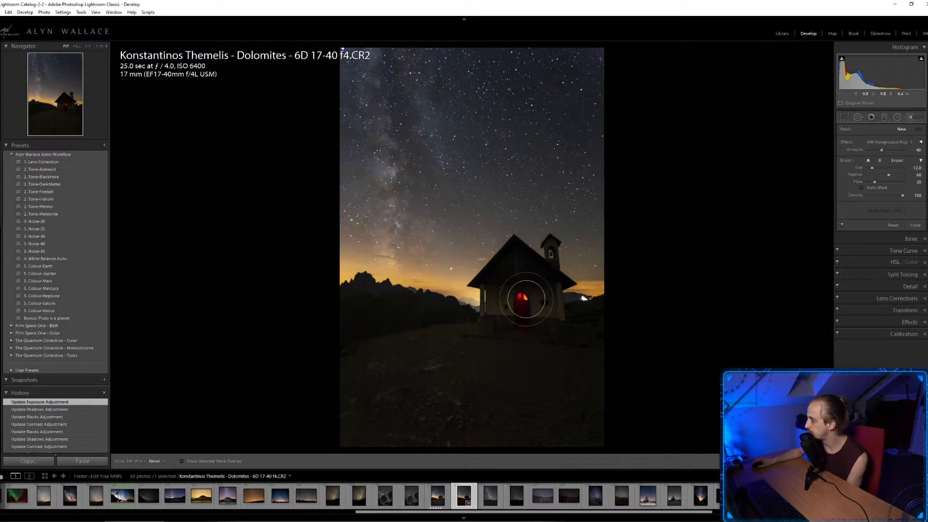
left_click(526, 300)
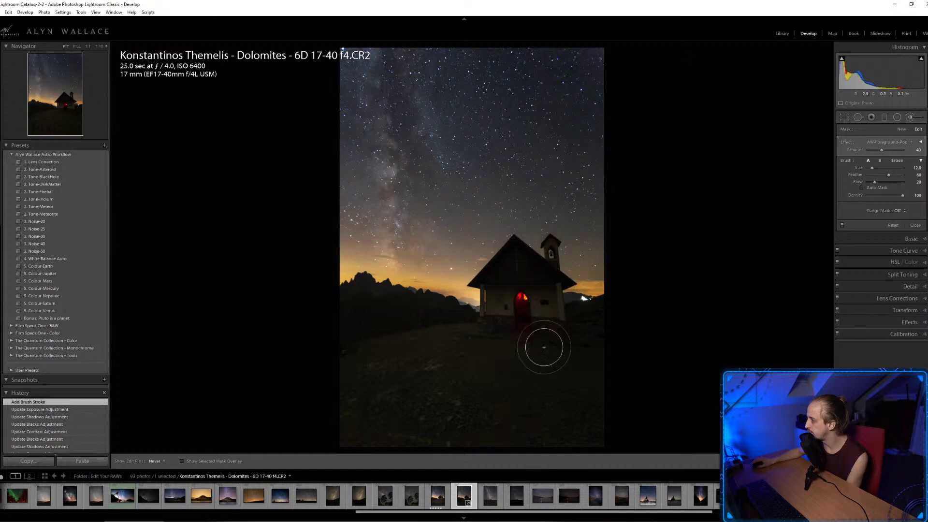
mouse_move(507, 306)
left_mouse_down()
mouse_move(535, 290)
mouse_move(499, 309)
mouse_move(528, 290)
mouse_move(508, 296)
mouse_move(535, 295)
mouse_move(495, 317)
left_mouse_up()
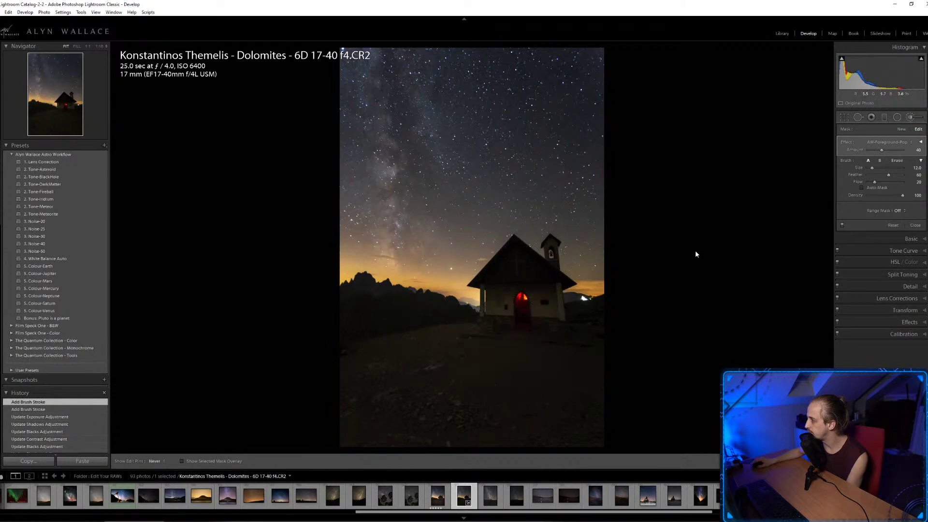
Change the brush effect to AW-Milky-Way-Pop at Amount 50 and paint along the Milky Way's bright bands with brush size 8.
left_click(906, 144)
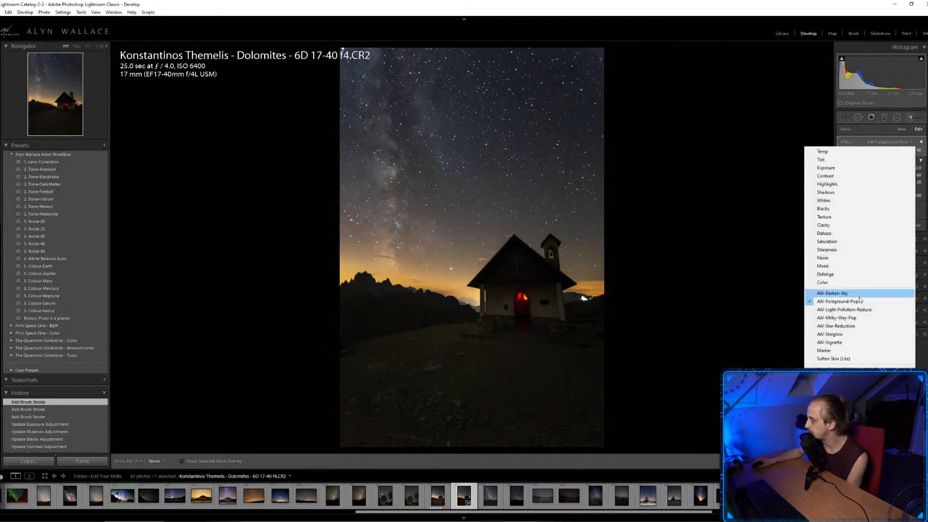
left_click(822, 317)
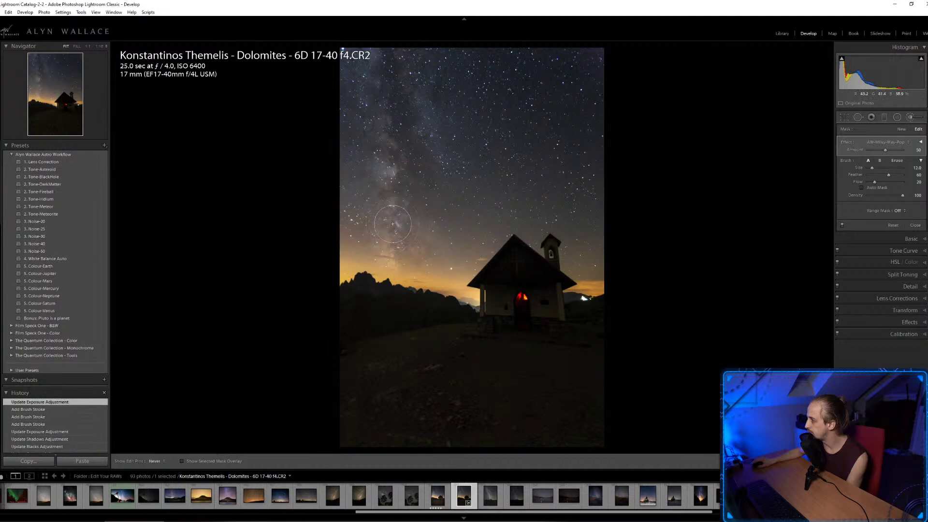
key("bracketleft")
key("bracketleft")
key("bracketleft")
key("bracketleft")
left_click(370, 69)
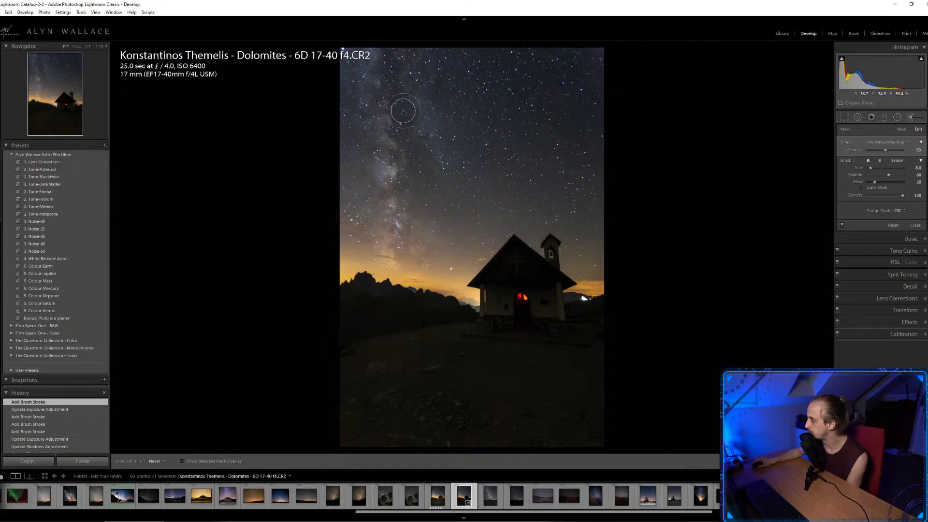
left_click(435, 114)
left_click_drag(400, 213, 425, 83)
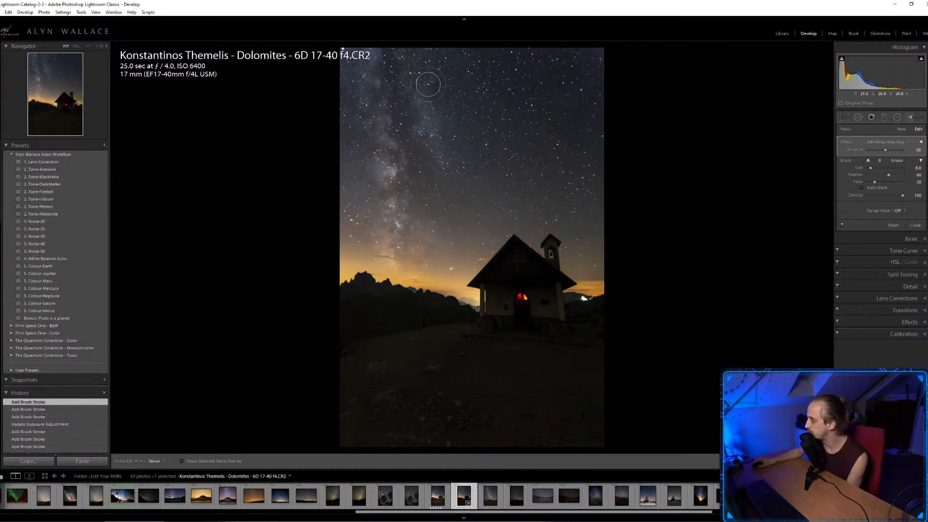
left_click(420, 113)
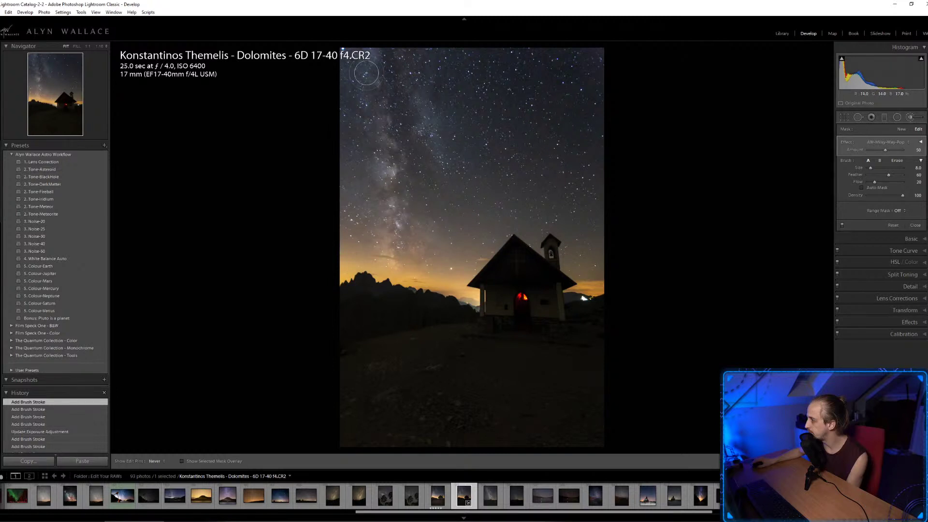
left_click(375, 118)
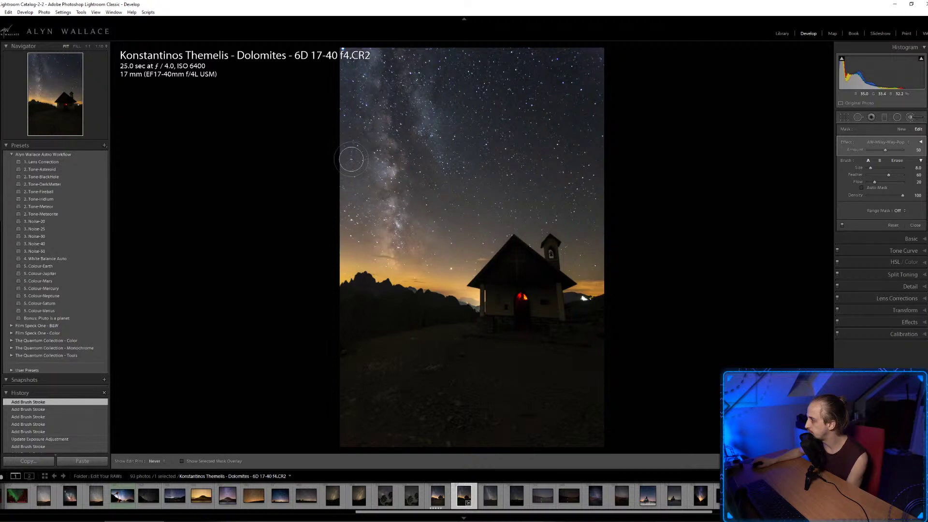
left_click_drag(351, 160, 416, 258)
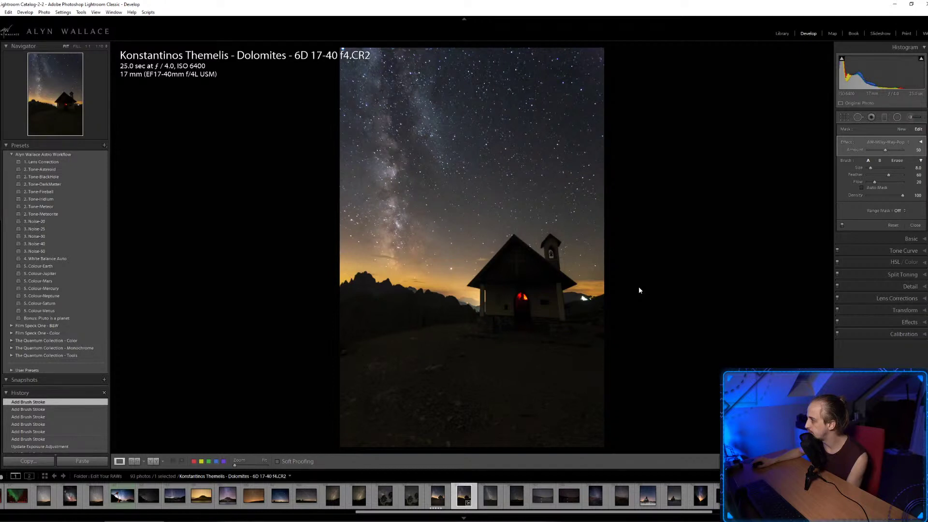
key("k")
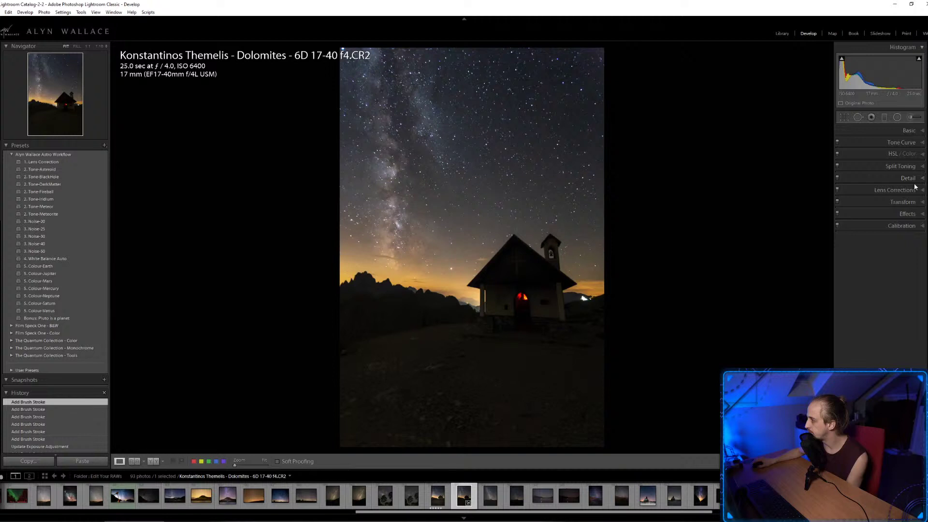
Refine the chapel photo's basic tone with Blacks +37 and Highlights -56, and raise the Whites.
left_click(912, 131)
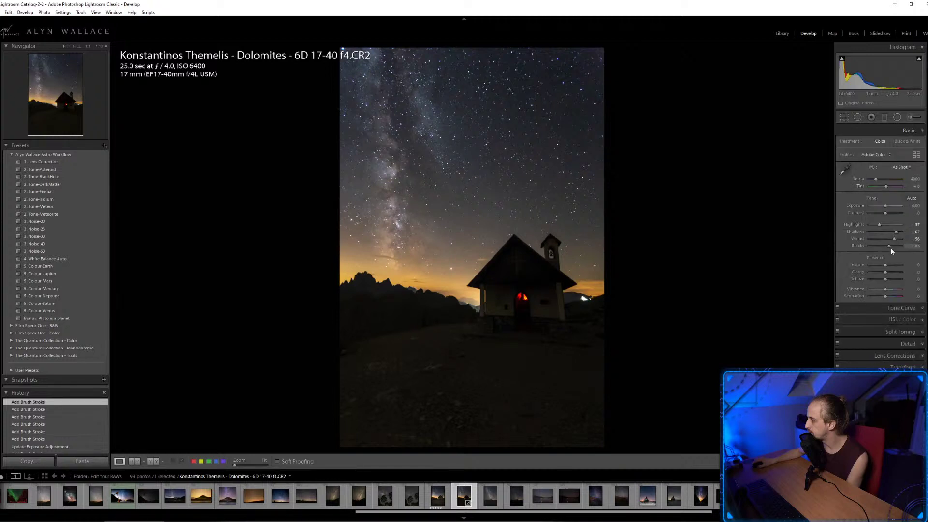
left_click_drag(889, 246, 892, 247)
left_click_drag(877, 225, 895, 242)
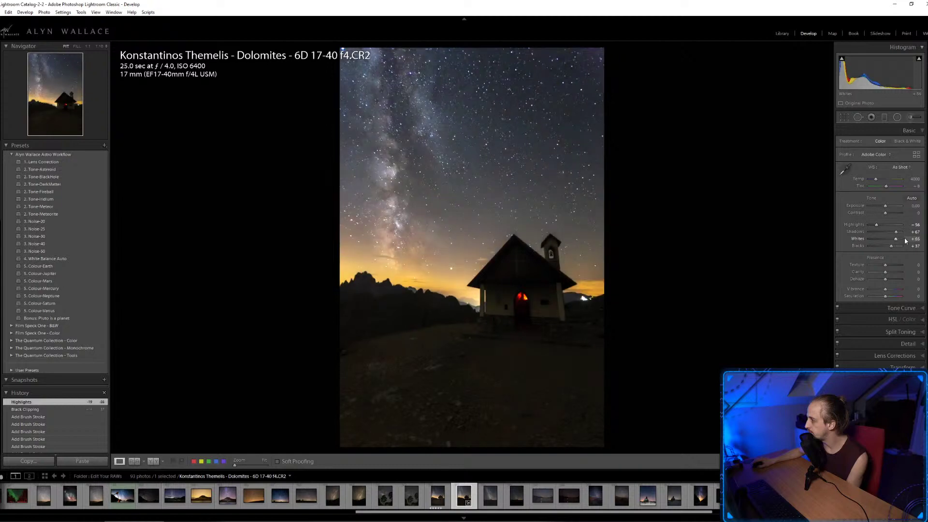
Fine-tune the Whites through 64 and 63, settling on +60.
left_click(912, 239)
type("64")
key("Return")
left_click(924, 240)
type("63")
key("Return")
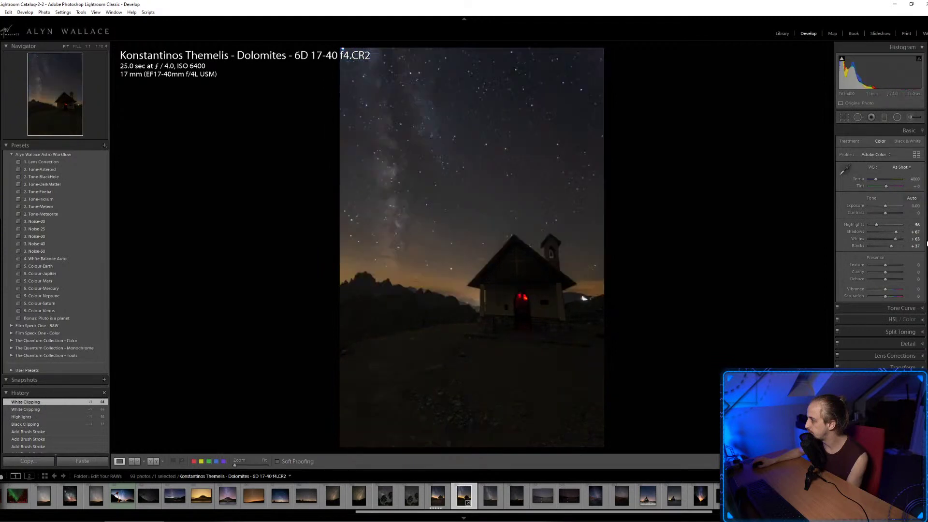
left_click(923, 240)
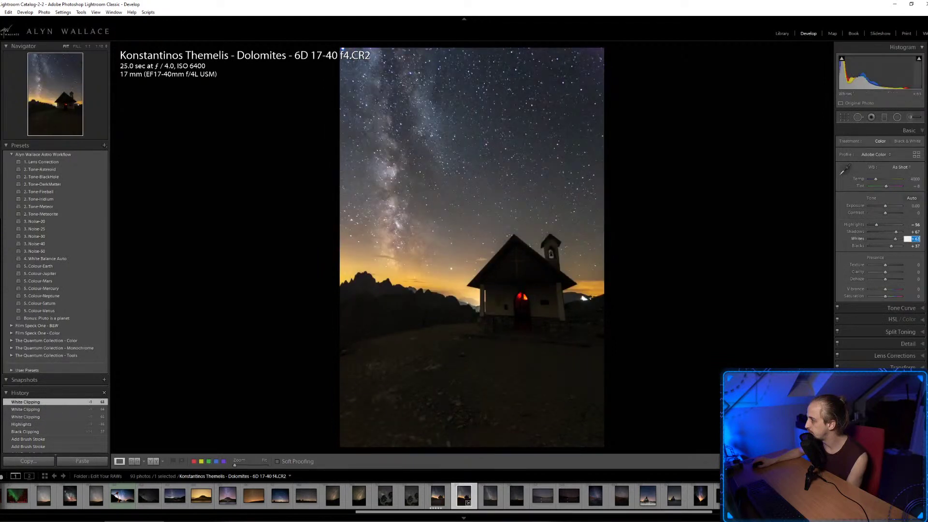
type("60")
key("Return")
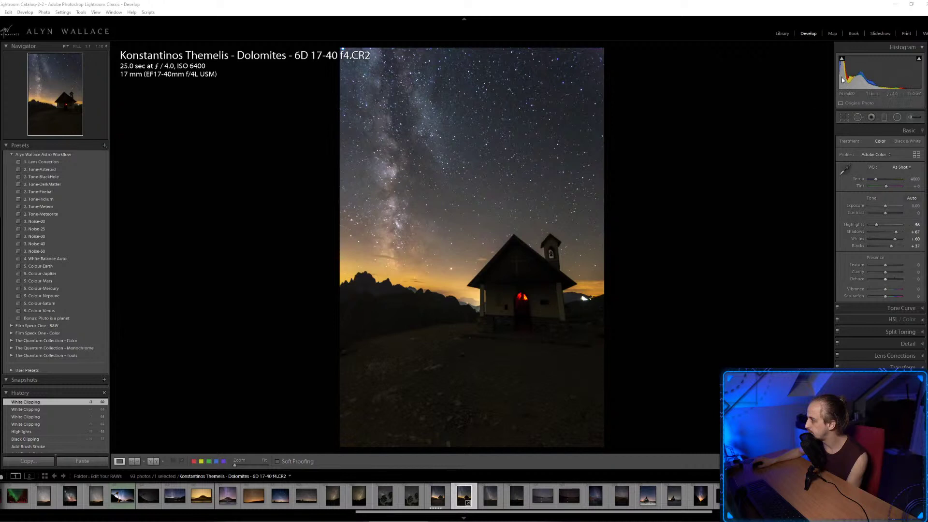
Add a large oval radial filter over the chapel photo and set its effect to AW-Vignette.
left_click(896, 118)
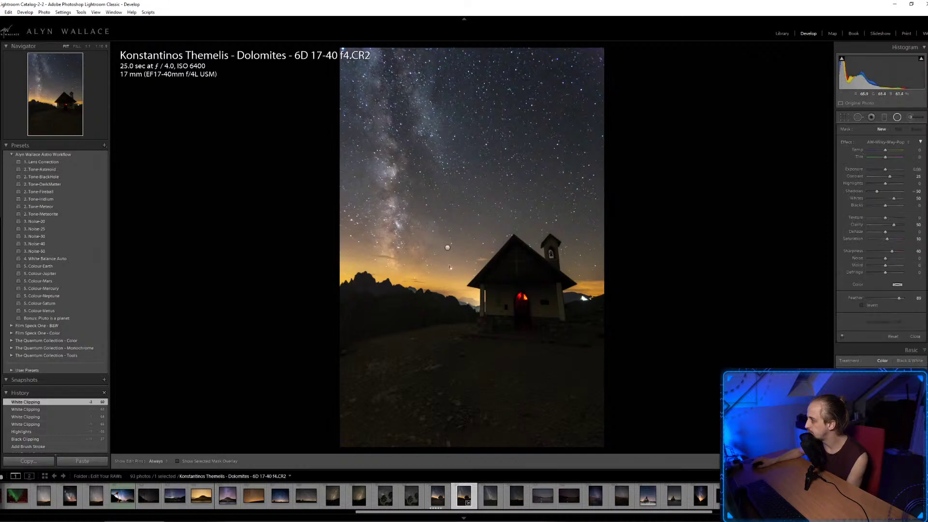
left_click_drag(431, 241, 620, 465)
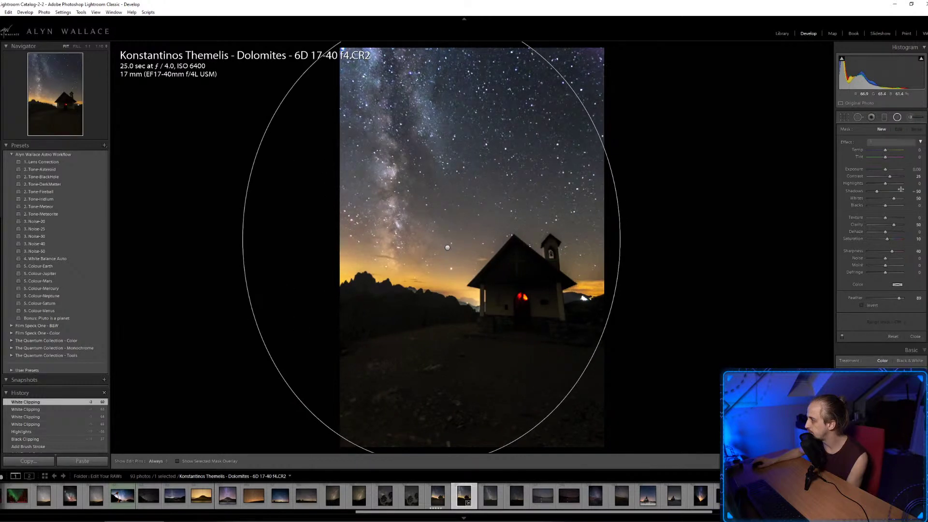
left_click(921, 143)
left_click(908, 144)
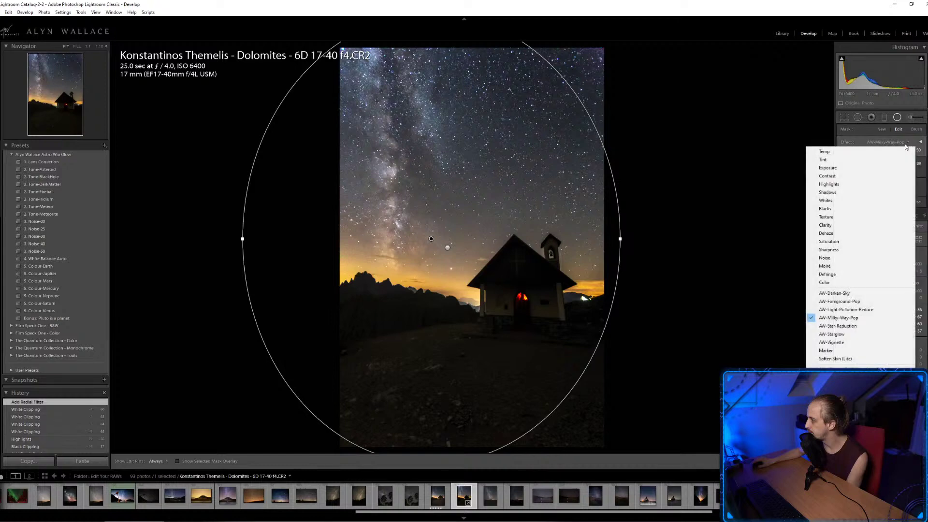
left_click(826, 345)
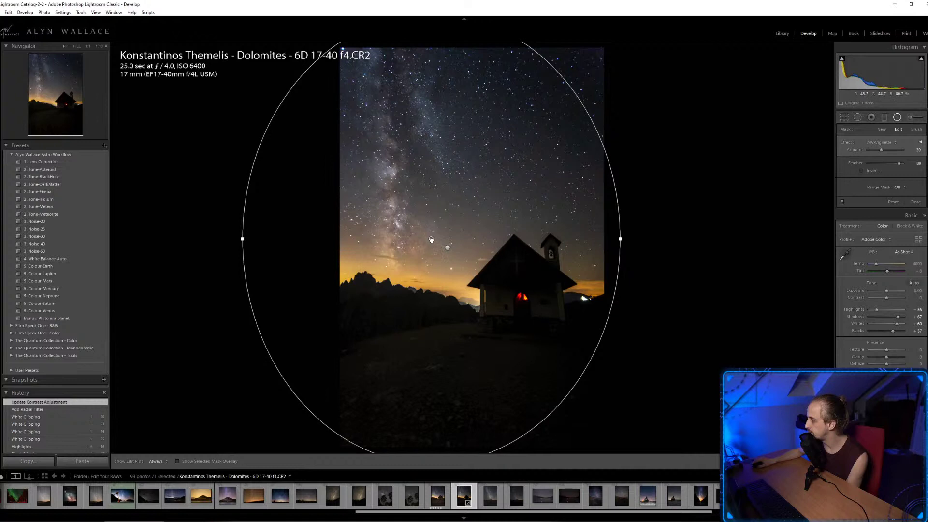
Shift the vignette filter slightly down the chapel photo and reduce its Amount to 17.
left_click_drag(432, 239, 434, 260)
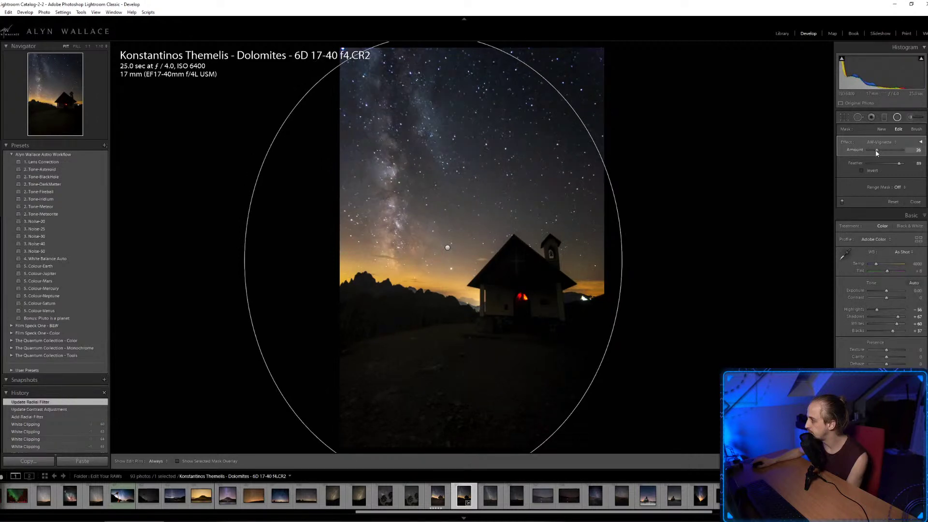
left_click_drag(877, 153, 875, 153)
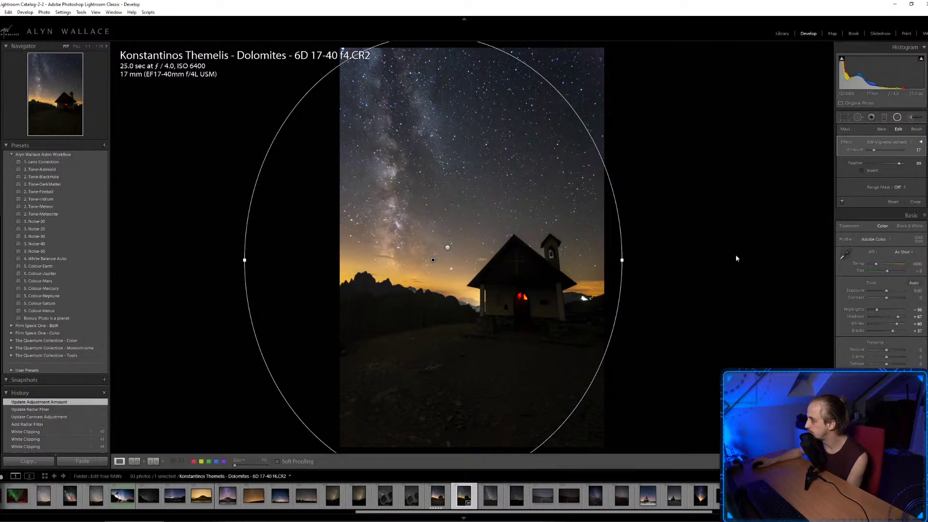
key("shift+m")
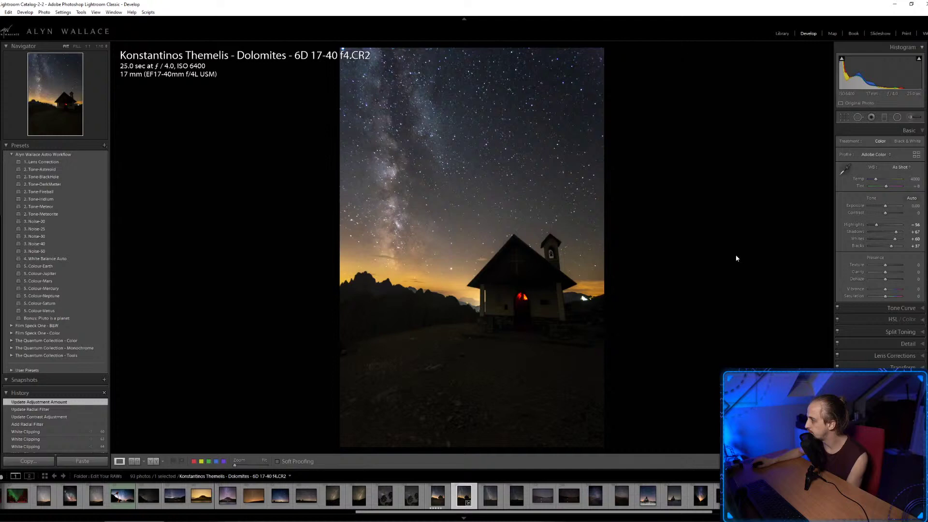
Browse the photo library and open the Finland aurora shot of a figure holding a lantern in Develop.
key("g")
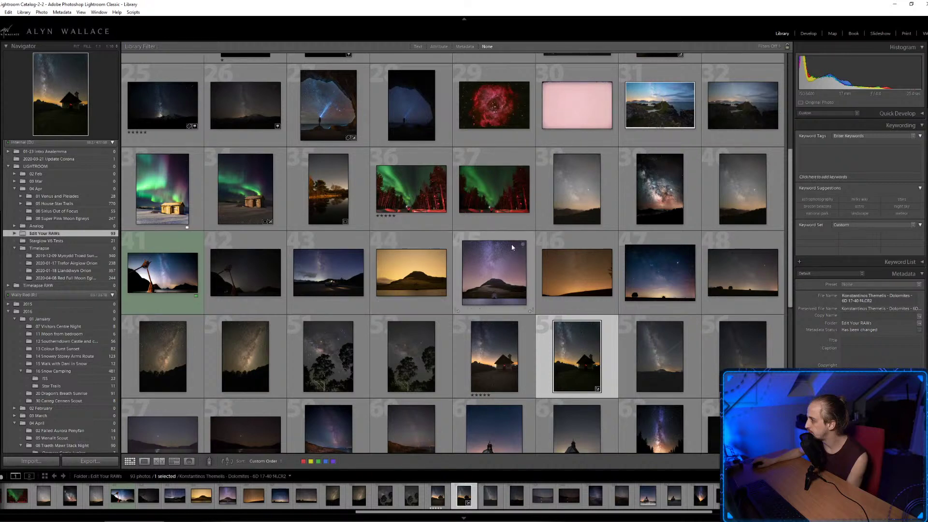
scroll(419, 239, "up", 3)
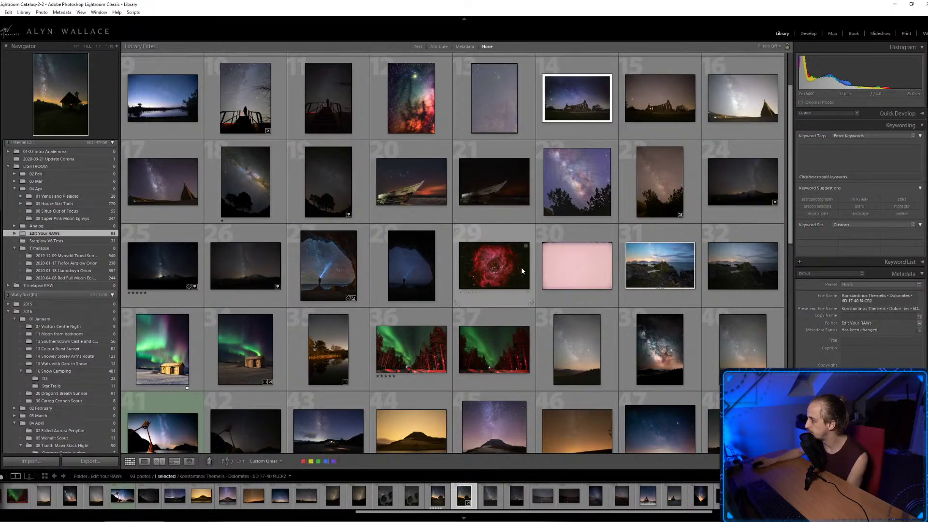
scroll(521, 269, "down", 1)
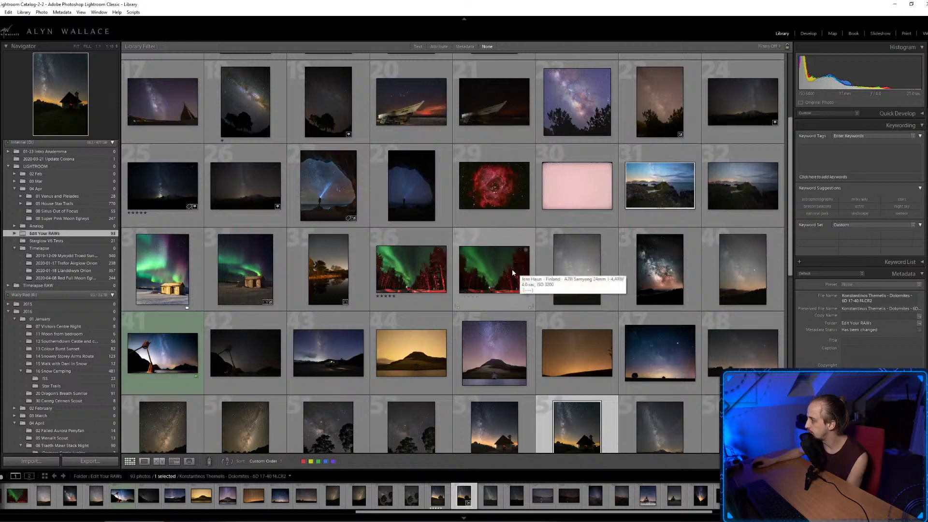
scroll(512, 269, "down", 5)
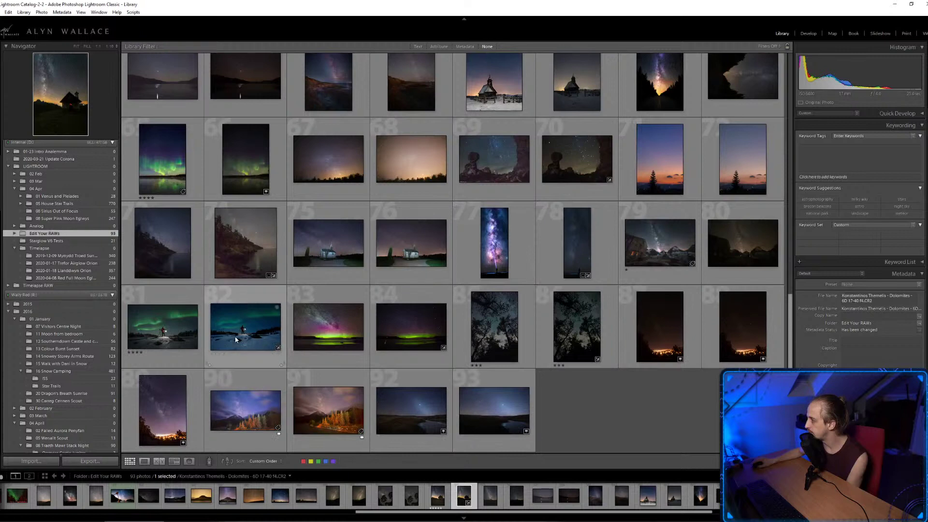
left_click(236, 340)
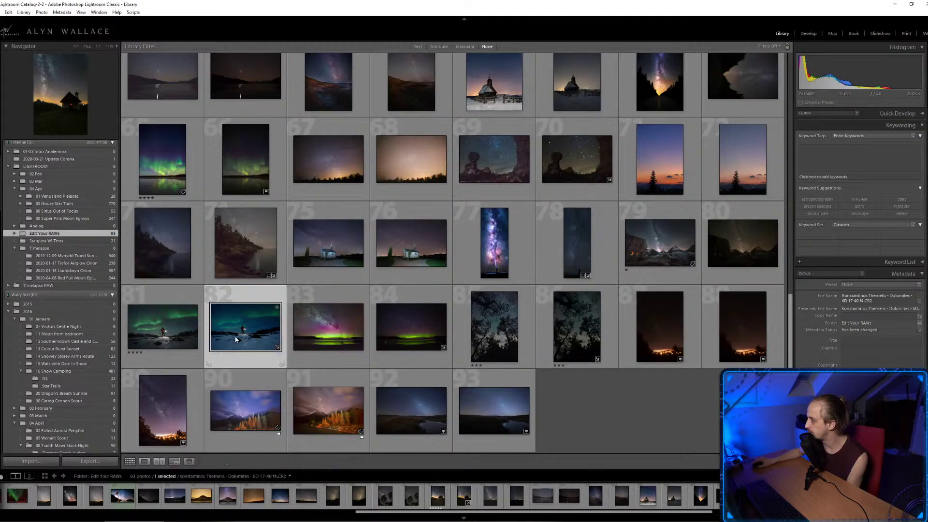
double_click(236, 340)
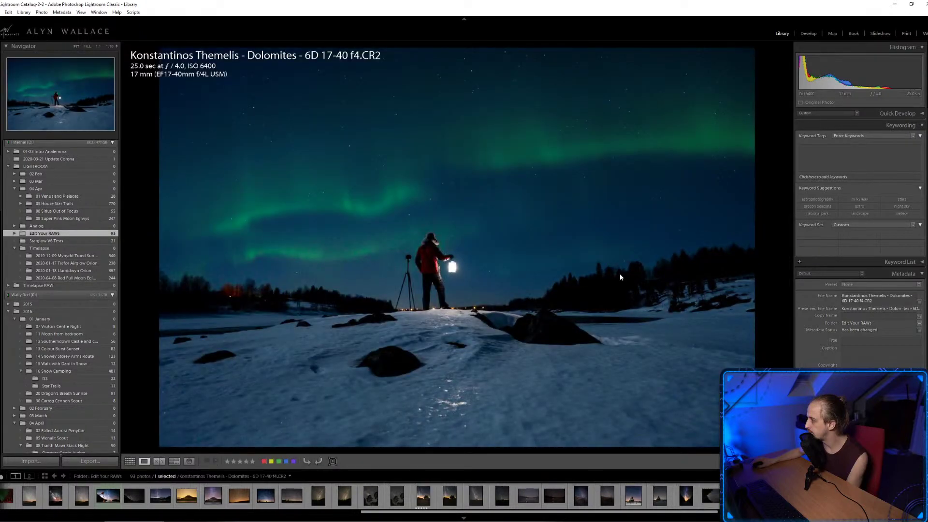
key("Right")
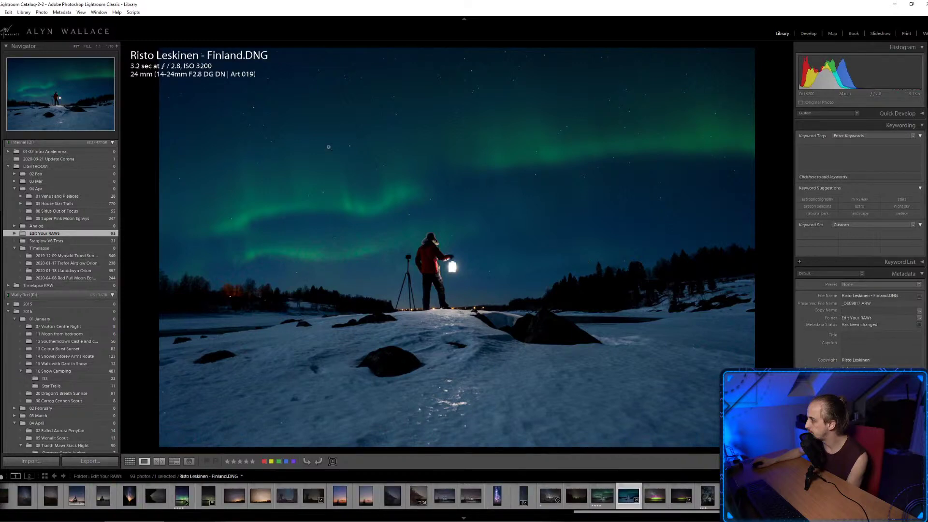
key("d")
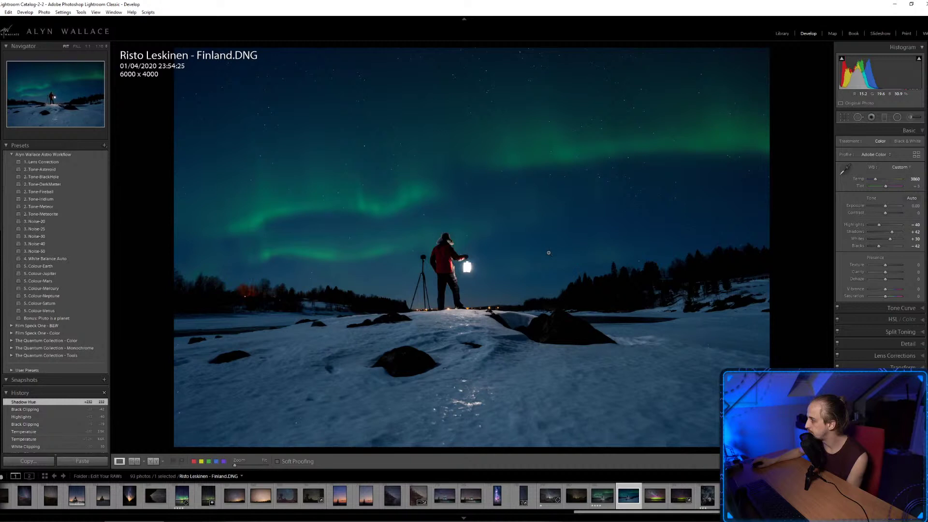
Reset the aurora photo's settings and crop it to 5225 x 3486, reframing around the figure.
key("ctrl+shift+r")
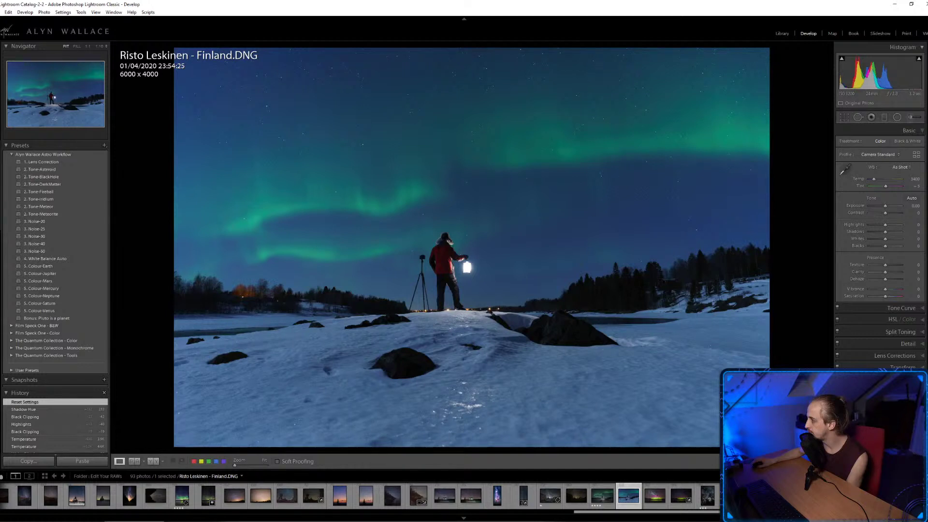
left_click(845, 119)
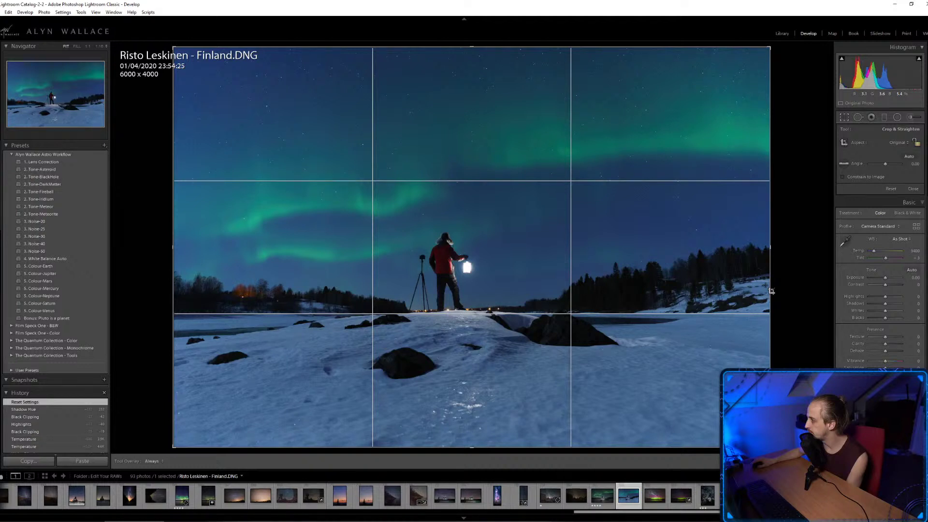
left_click_drag(771, 290, 731, 264)
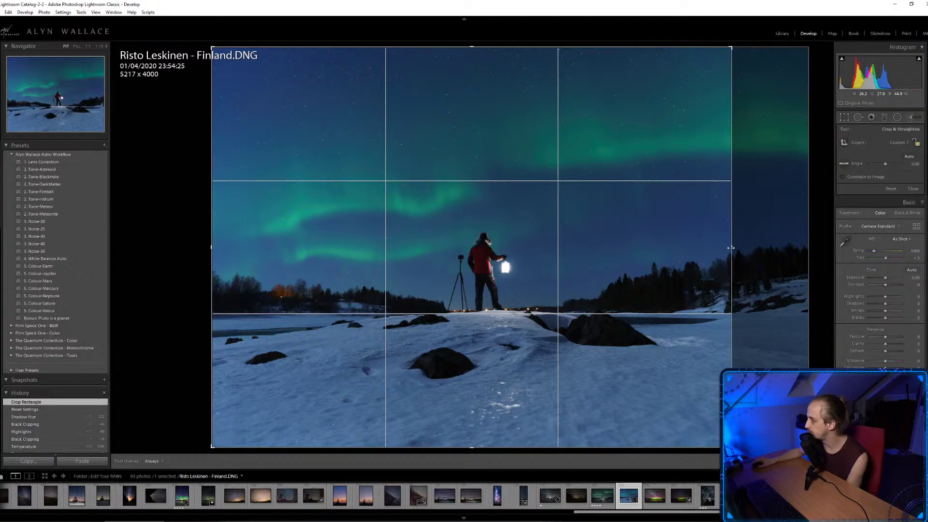
left_click_drag(731, 247, 477, 234)
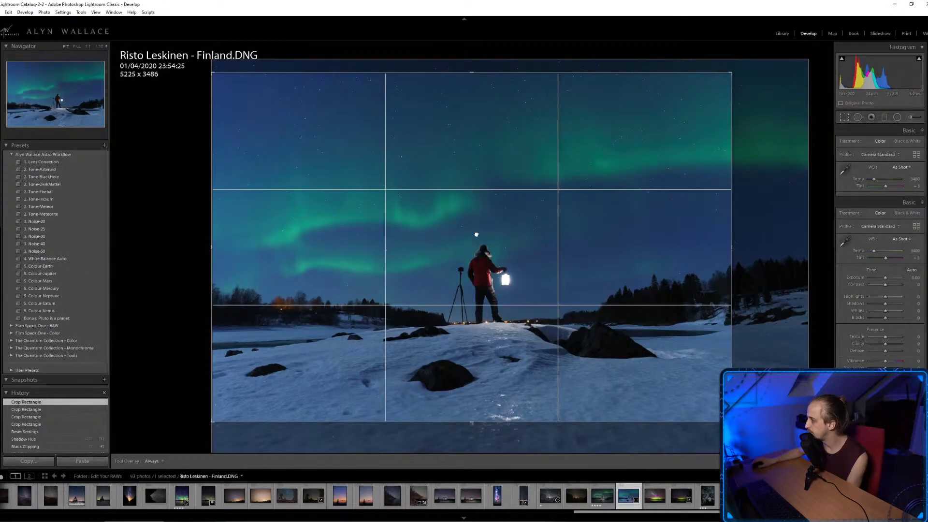
left_click(844, 118)
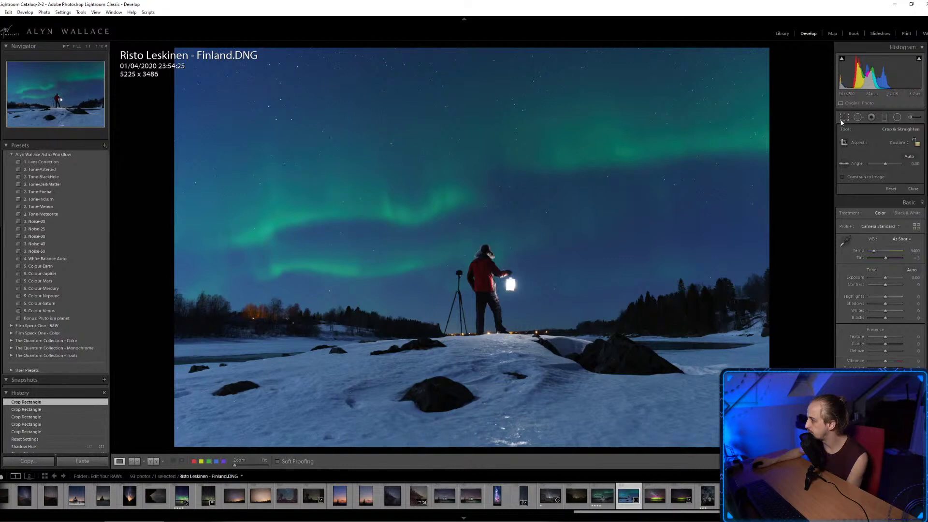
left_click(844, 118)
Apply auto white balance, refine it to Temp 4400 and Tint +12, and auto-set the Whites to +19.
key("ctrl+shift+u")
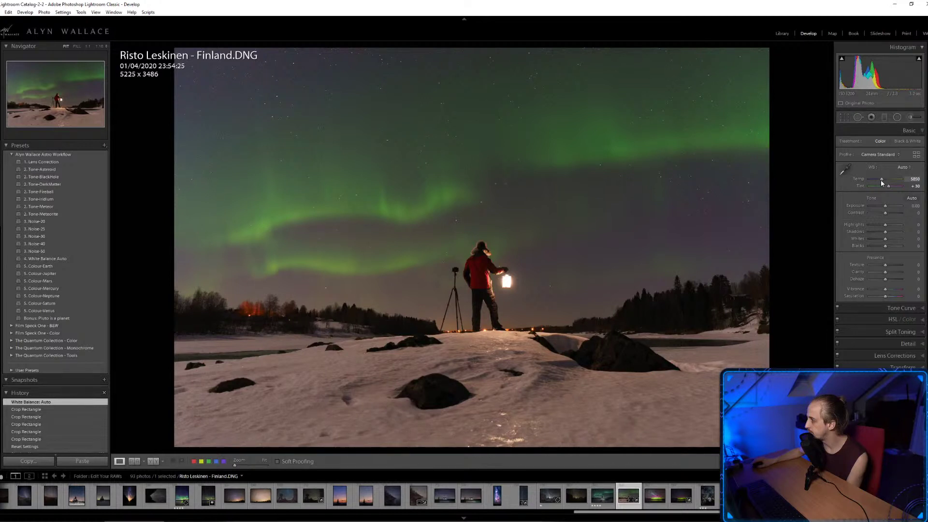
left_click_drag(881, 180, 879, 180)
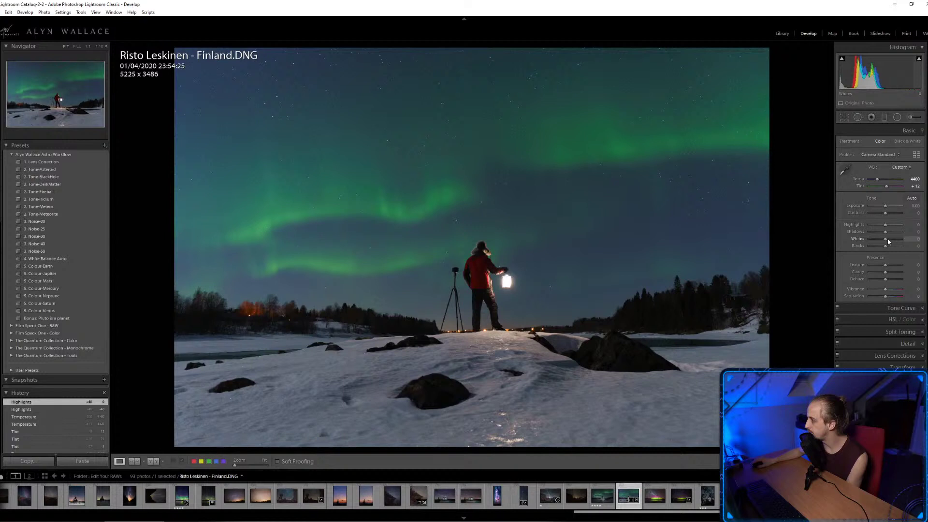
double_click(888, 239, "shift")
Apply the 3. Noise-20 preset and add a frame-filling radial filter with the AW-Vignette effect.
left_click(41, 222)
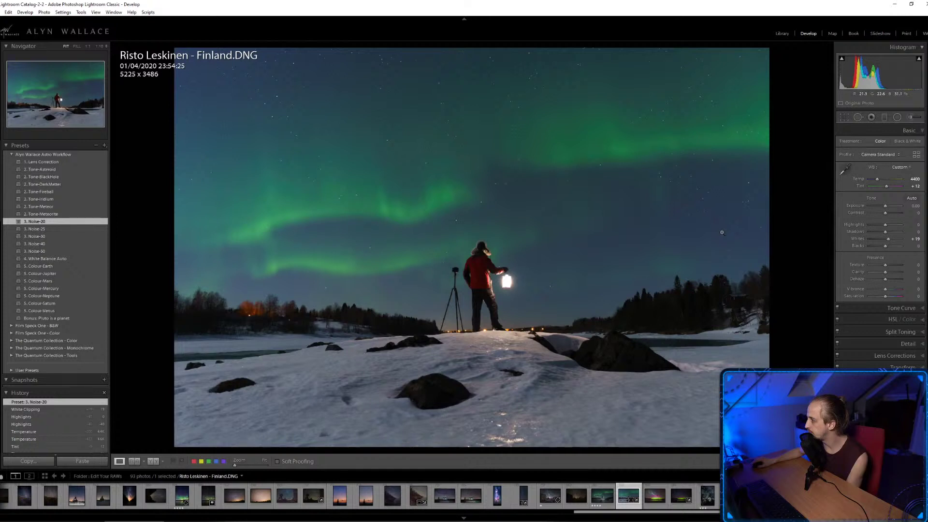
left_click(898, 117)
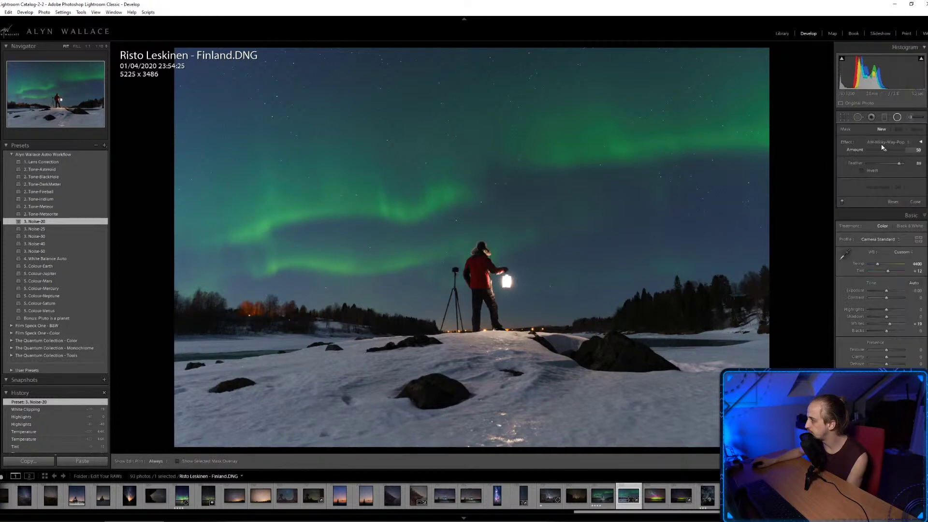
left_click(889, 142)
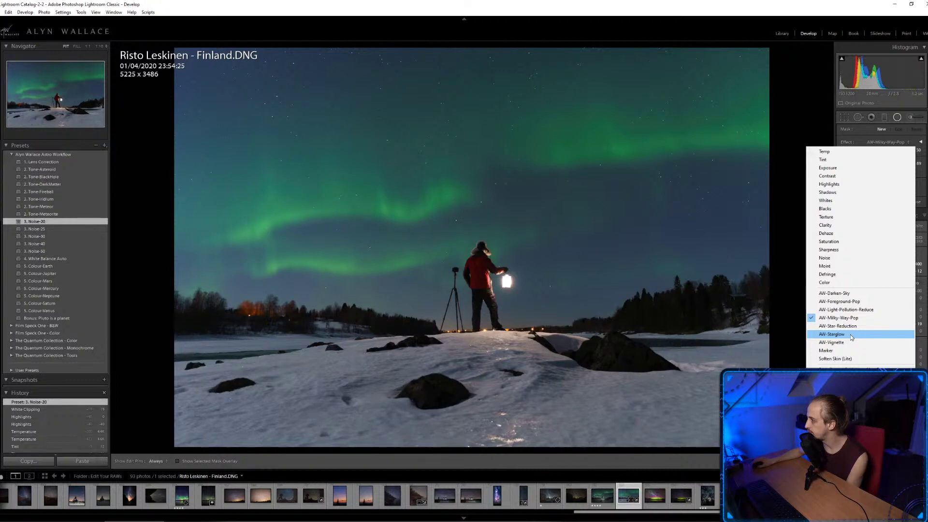
left_click(851, 343)
double_click(471, 240)
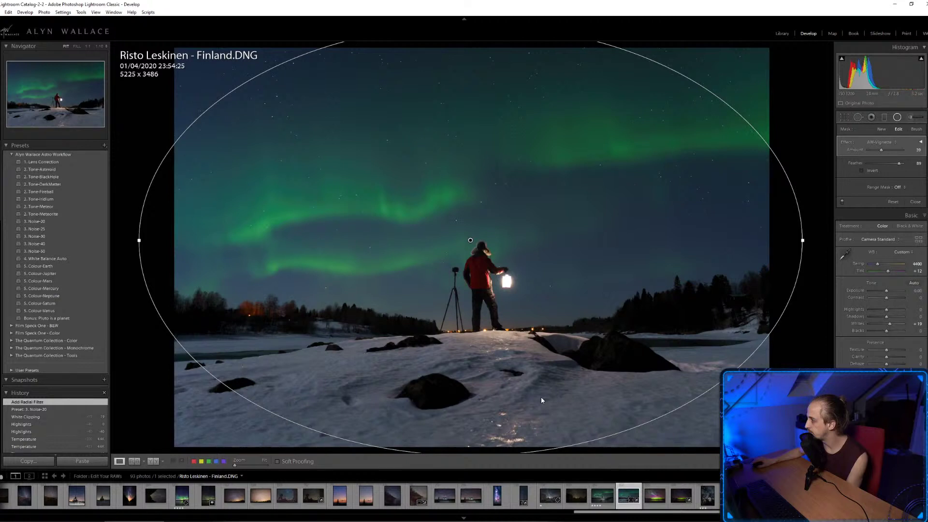
key("shift+m")
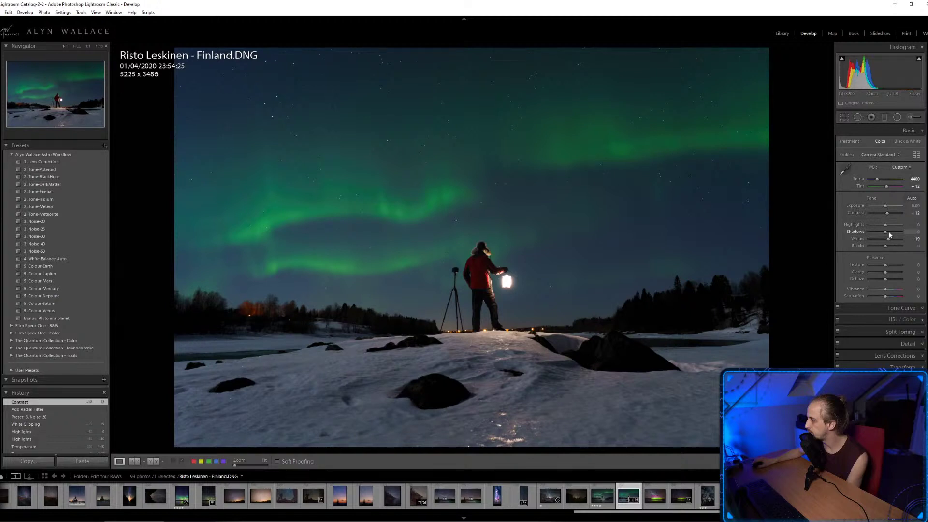
Refine the tone with Contrast +12, Shadows +19 and auto-set Blacks, and set the Temp to 4300.
left_click_drag(891, 236, 894, 234)
double_click(886, 246, "shift")
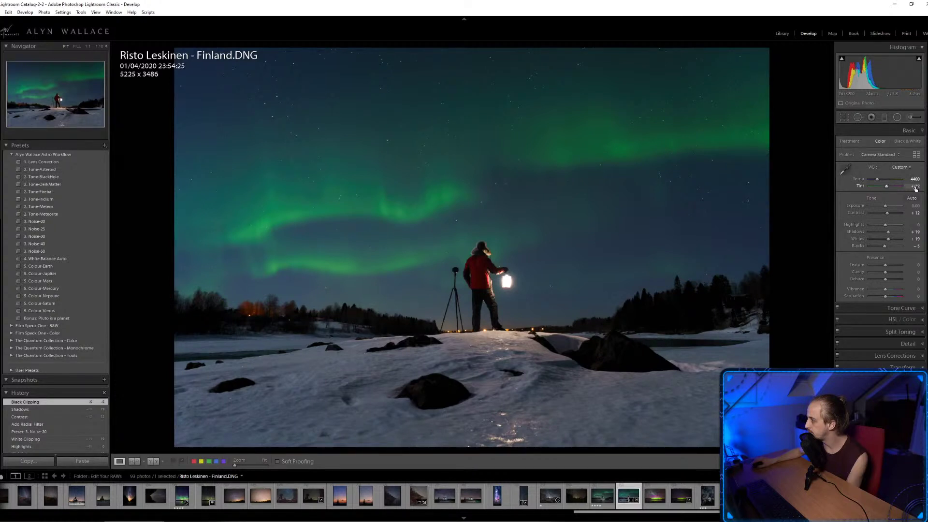
key("Up")
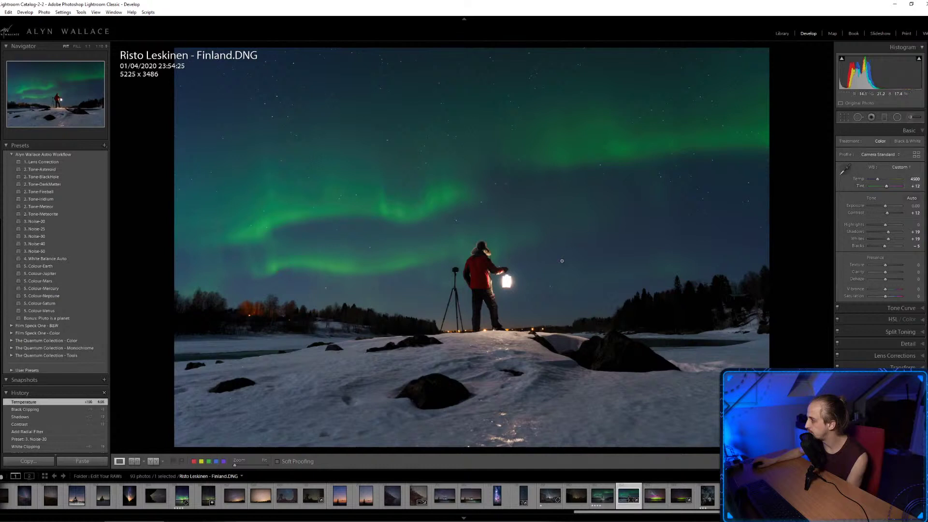
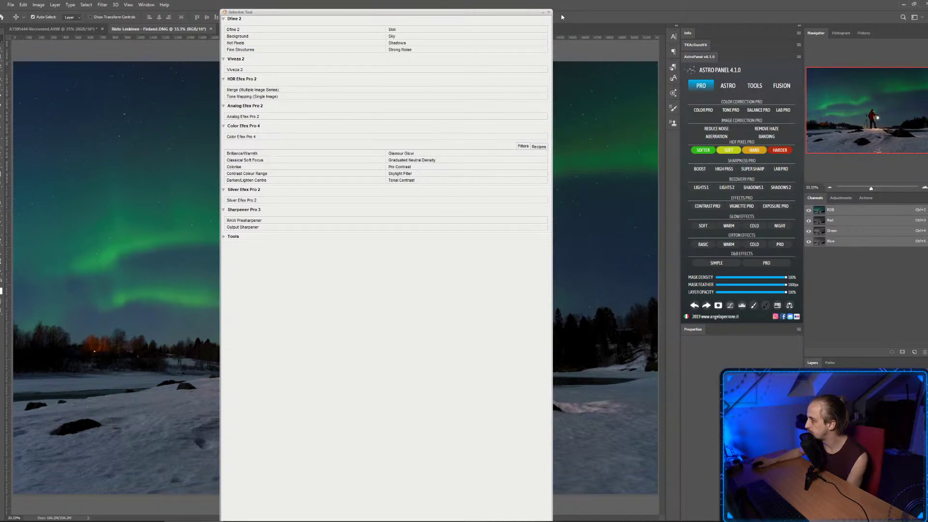
In Photoshop, close the Selective Tool window and expand the TKActions panel beside the aurora photo.
left_click(550, 11)
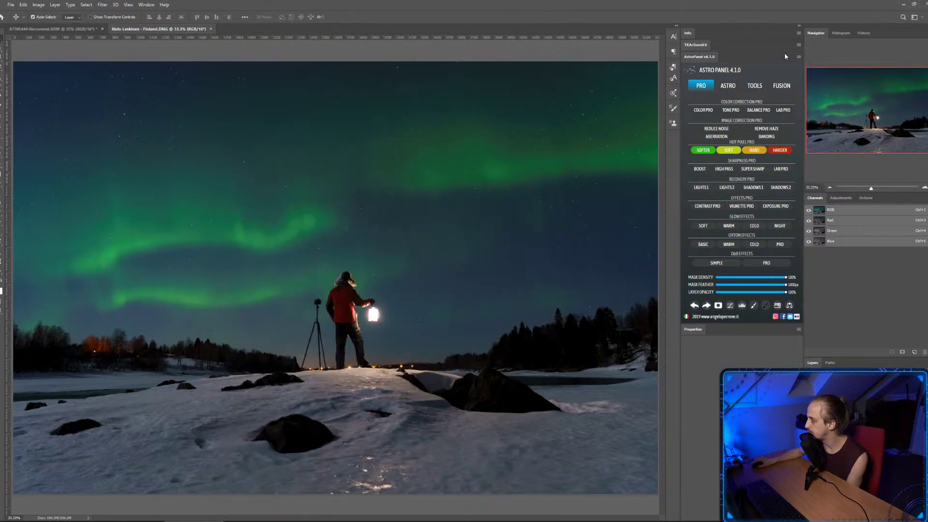
left_click(701, 46)
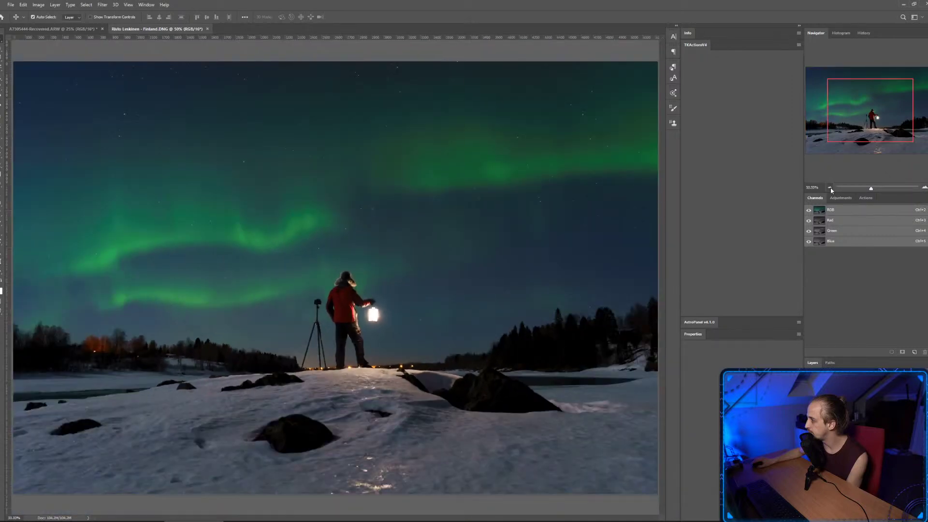
left_click(831, 188)
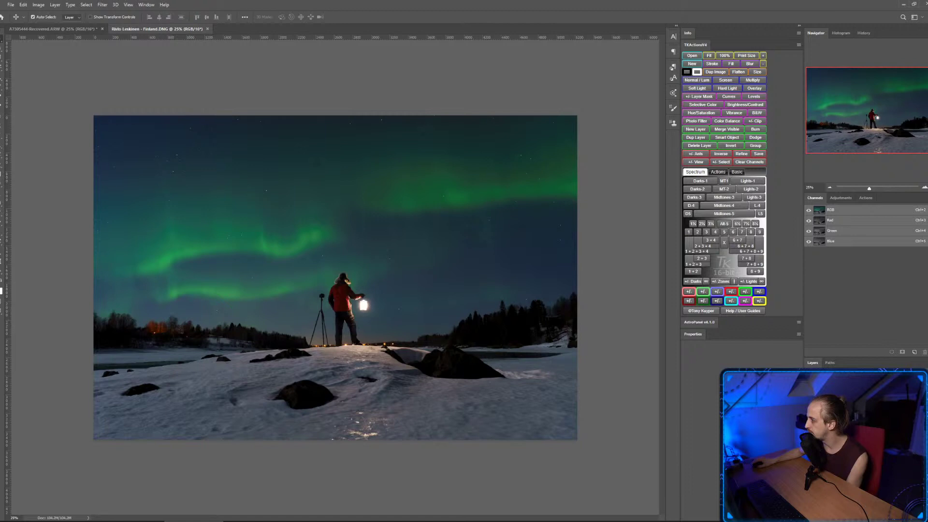
Create a new layer above the aurora photo and choose a blend mode for it.
key("ctrl+shift+n")
key("Return")
left_click(827, 387)
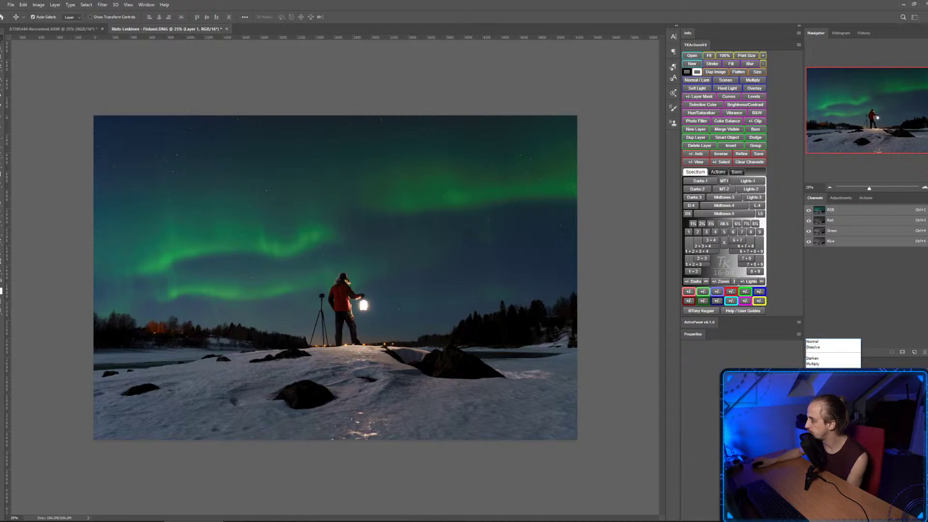
left_click(827, 387)
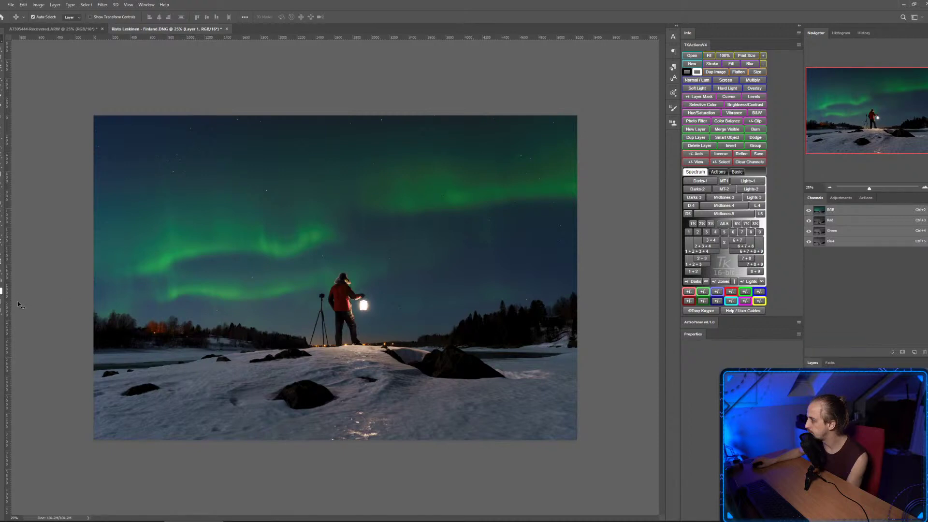
Sample the lantern's light as the foreground colour and pick a slightly more saturated warm tint of it.
left_click(1, 290)
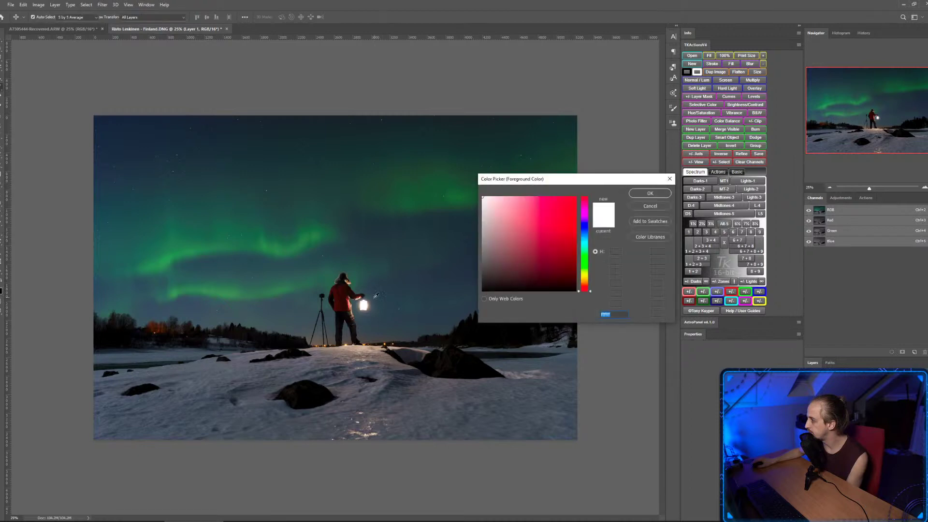
mouse_move(364, 305)
left_mouse_down()
mouse_move(356, 297)
mouse_move(369, 303)
left_mouse_up()
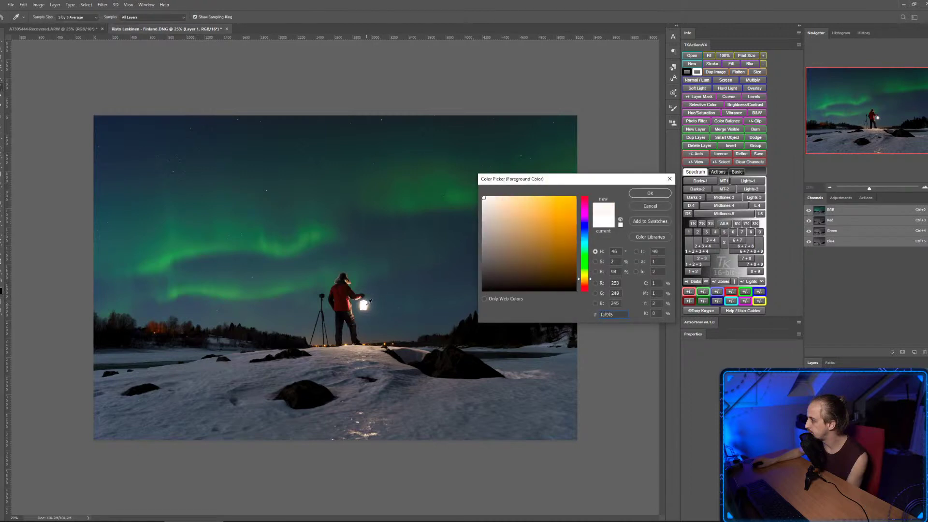
left_click_drag(518, 213, 503, 196)
left_click(650, 193)
key("v")
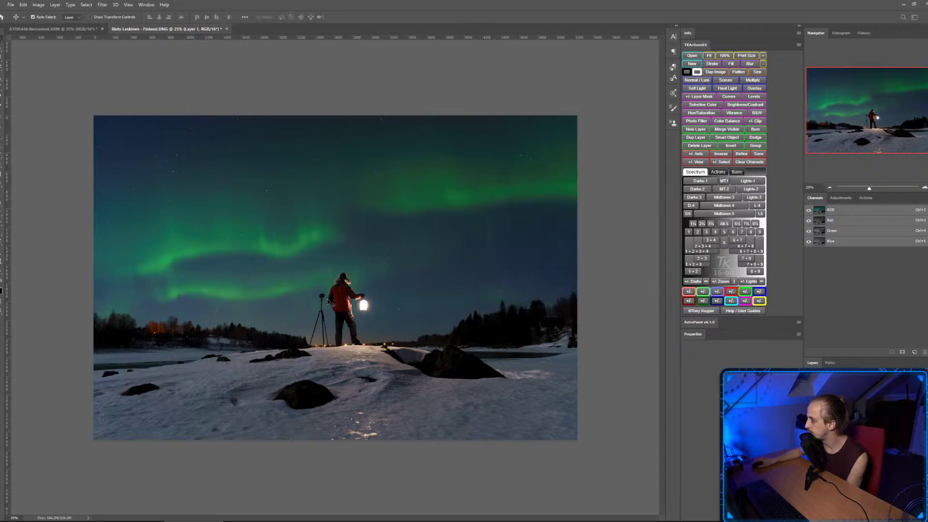
Set up a soft round brush with 0% hardness and 15% opacity for painting the lantern glow.
key("b")
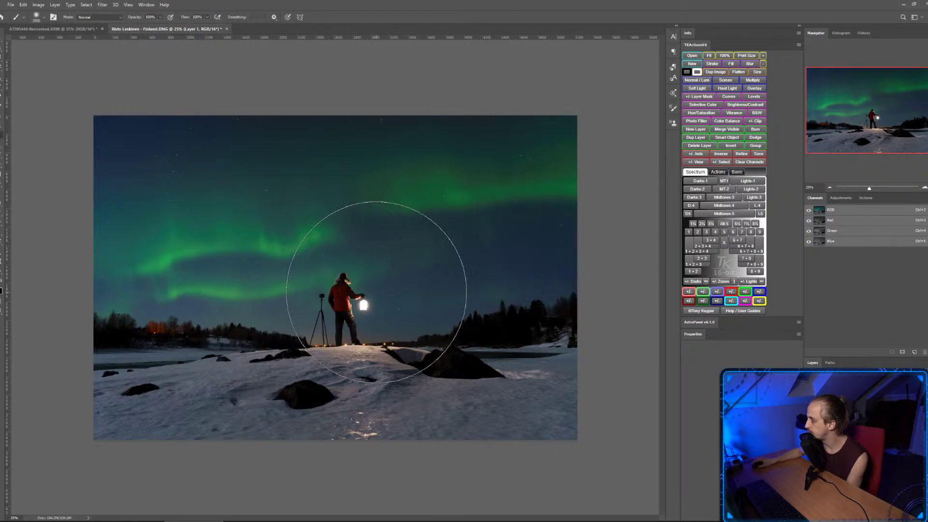
right_click(375, 291)
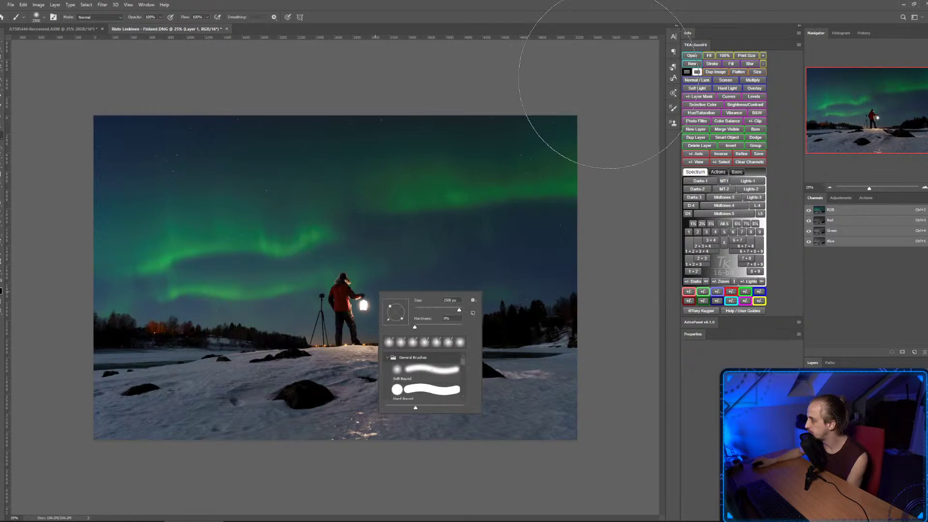
key("Escape")
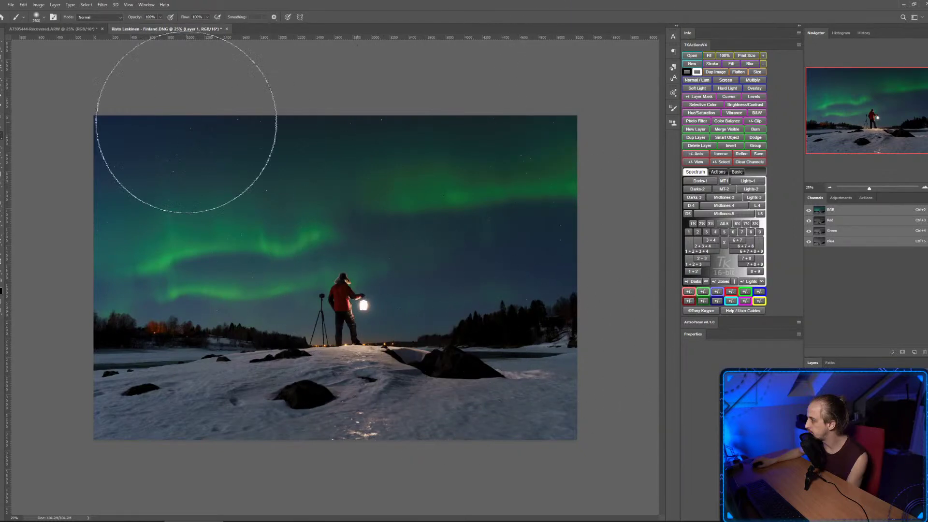
key("1")
key("3")
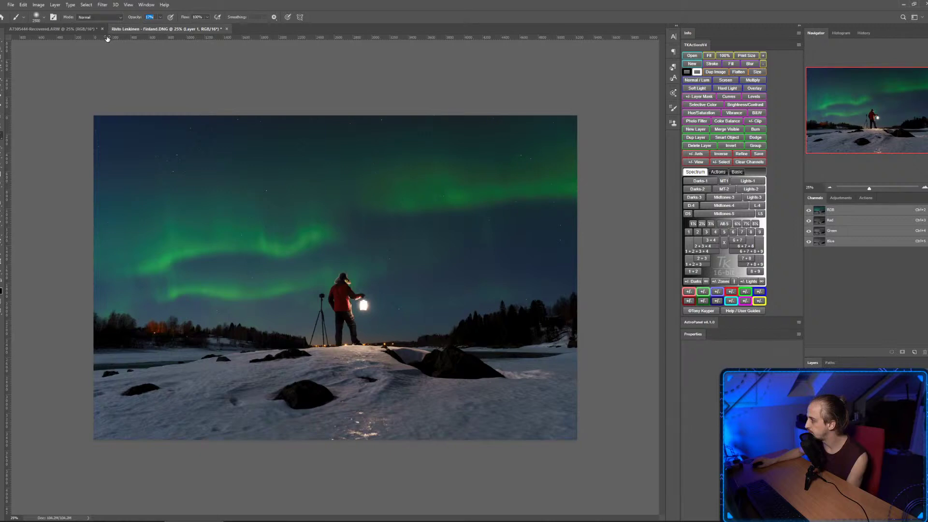
key("1")
key("5")
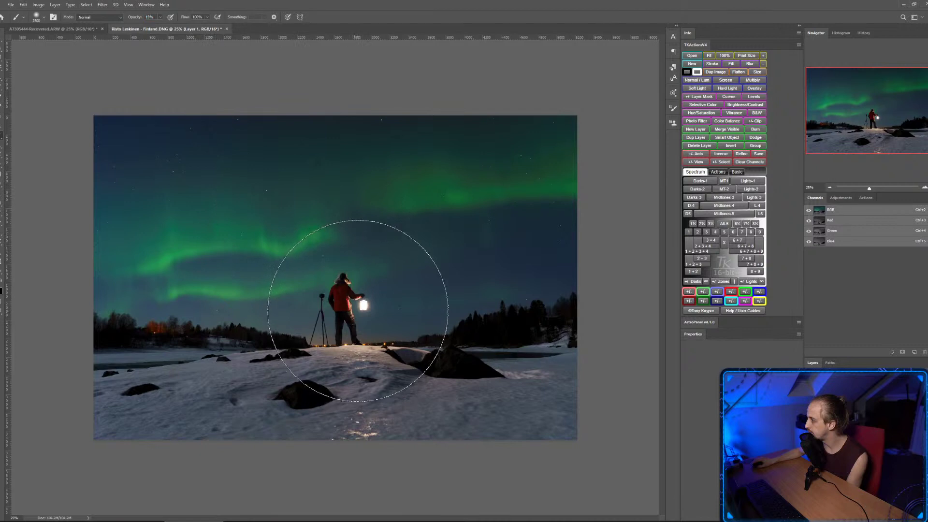
Paint a soft warm glow around the lantern on the new layer, reducing the brush size progressively towards the light source.
key("bracketleft")
key("bracketleft")
key("bracketleft")
key("bracketleft")
key("bracketleft")
key("bracketleft")
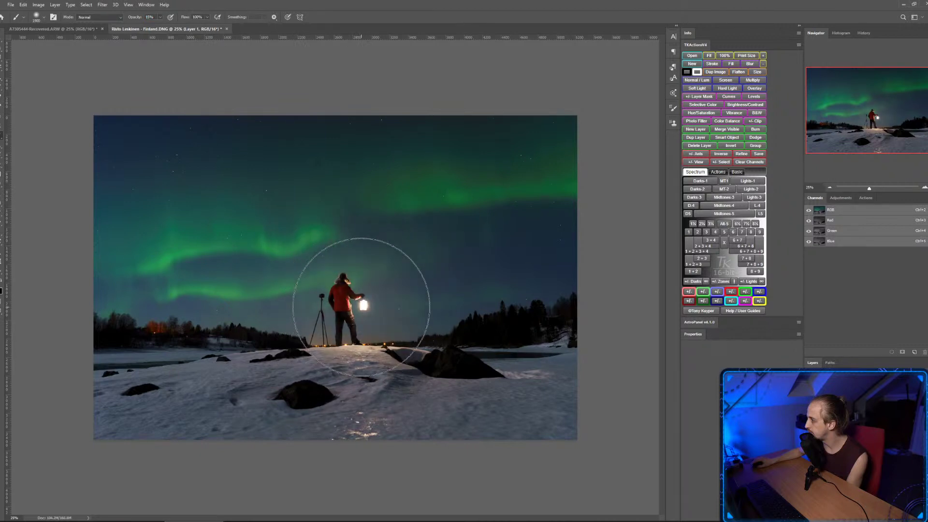
key("bracketleft")
key("bracketleft")
key("bracketleft")
key("bracketleft")
key("bracketleft")
key("bracketleft")
key("bracketleft")
key("bracketleft")
key("bracketleft")
key("bracketleft")
key("bracketleft")
key("bracketleft")
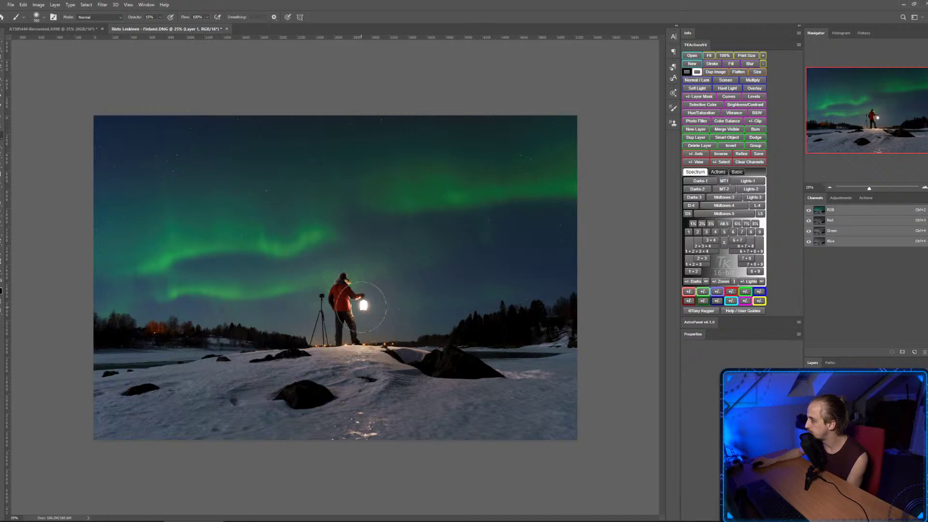
Extend the glow onto the snow and surroundings of the standing figure with a progressively larger soft brush.
key("bracketright")
key("bracketright")
key("bracketright")
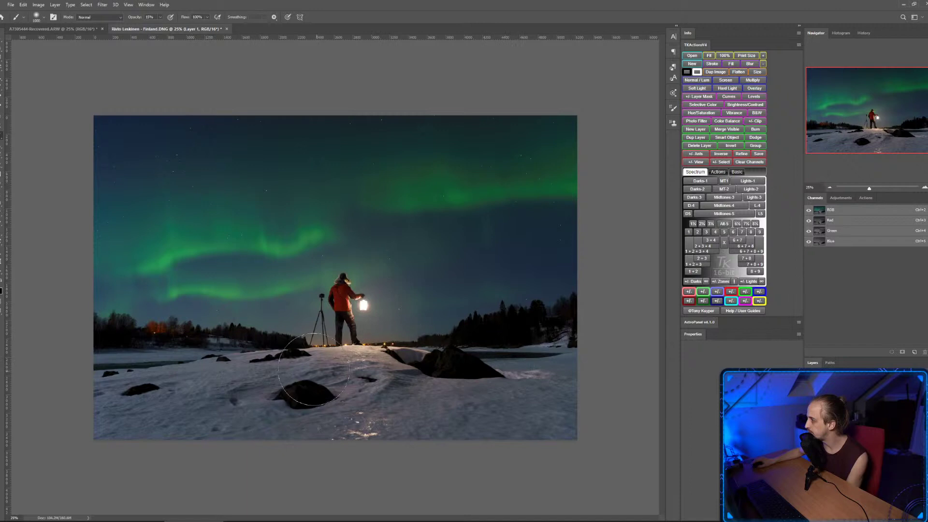
key("bracketright")
key("bracketright")
key("bracketright")
key("bracketright")
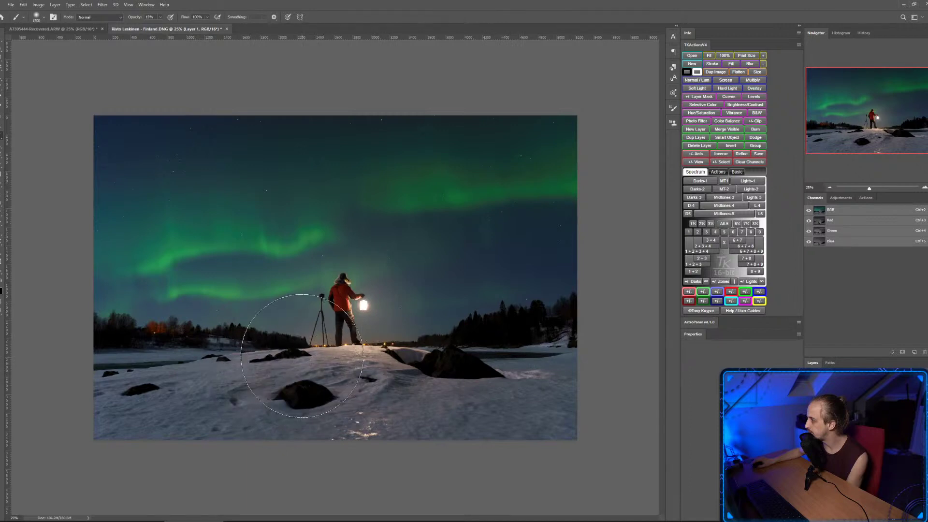
key("bracketright")
key("bracketright")
key("bracketright")
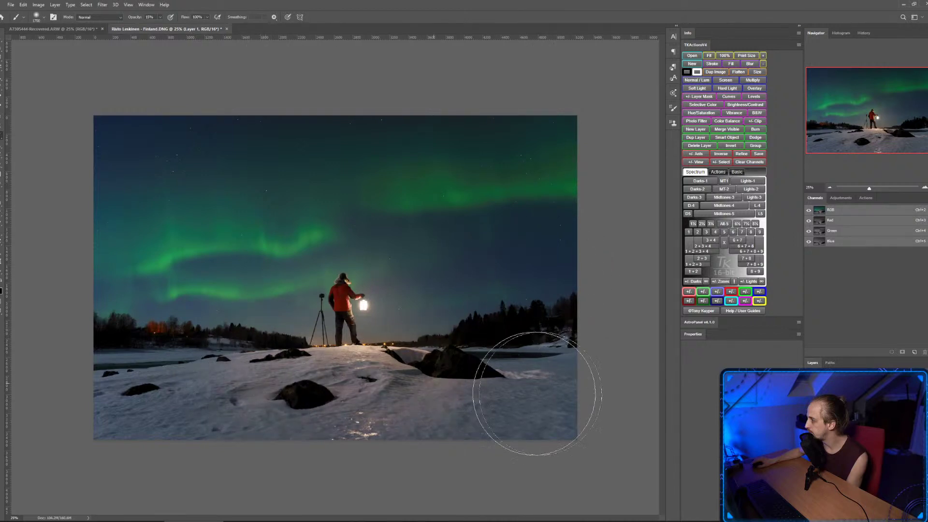
Compare the photo with and without the painted lantern glow by undoing and restoring the brush strokes.
key("ctrl+z")
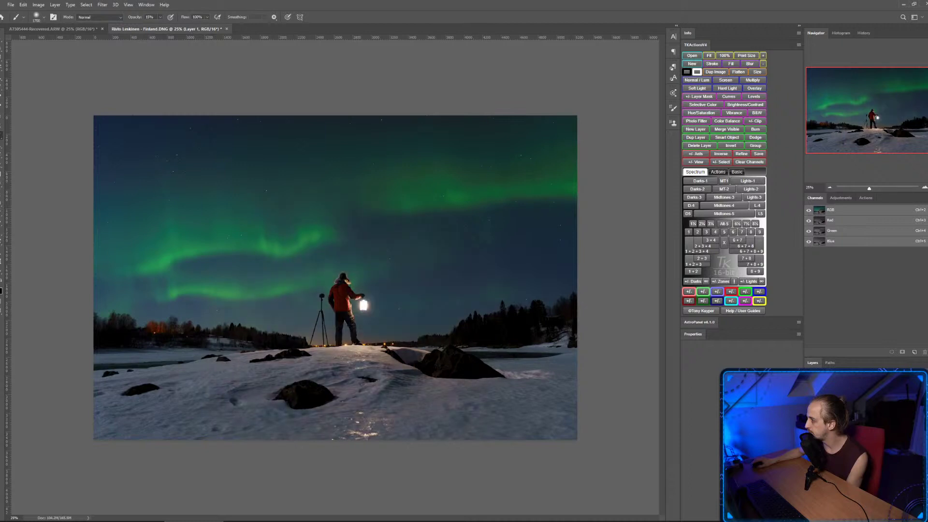
key("ctrl+shift+z")
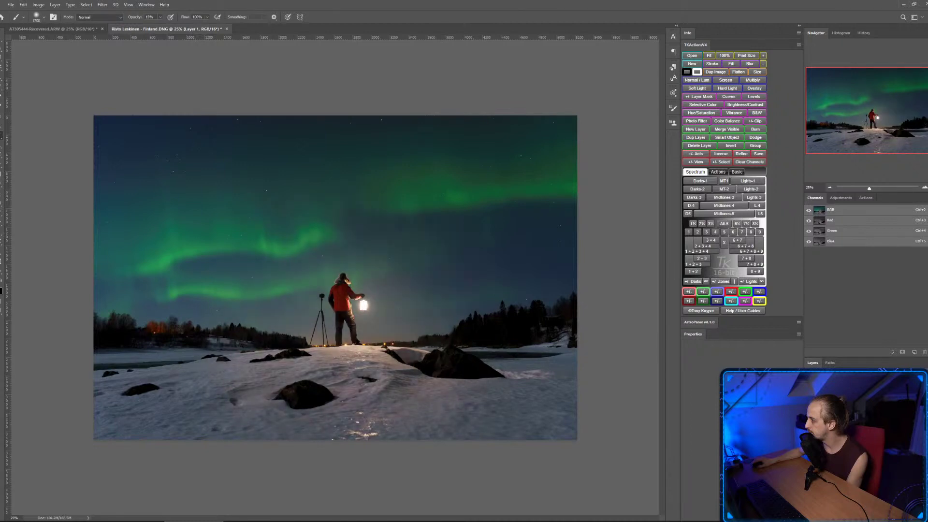
key("ctrl+z")
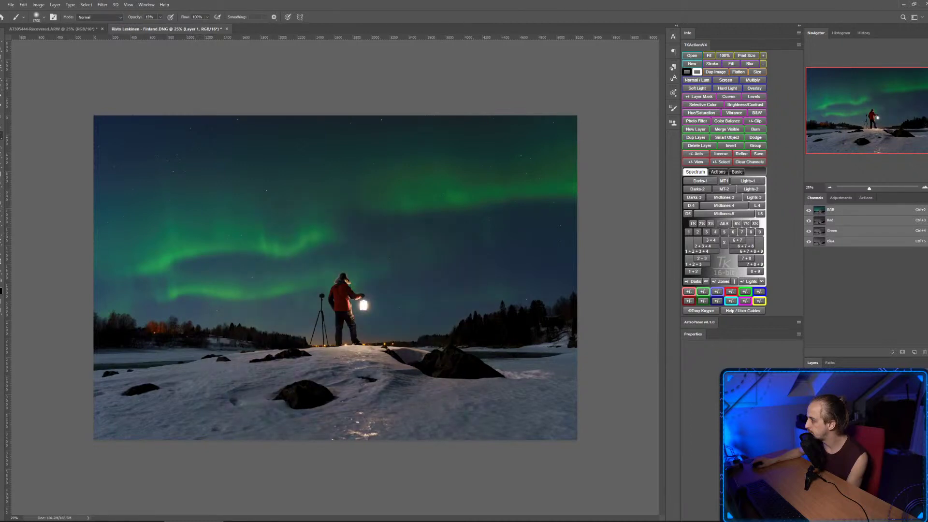
key("ctrl+shift+z")
key("ctrl+z")
key("ctrl+shift+z")
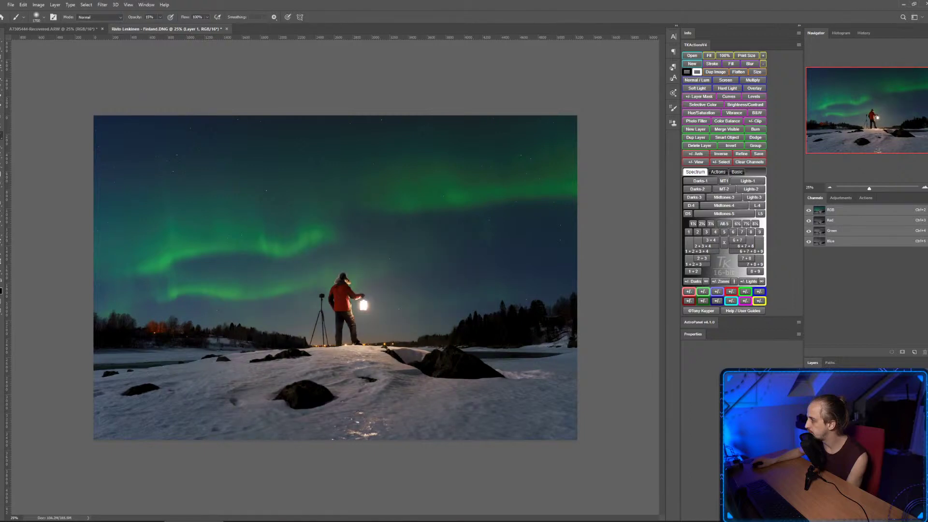
key("ctrl+z")
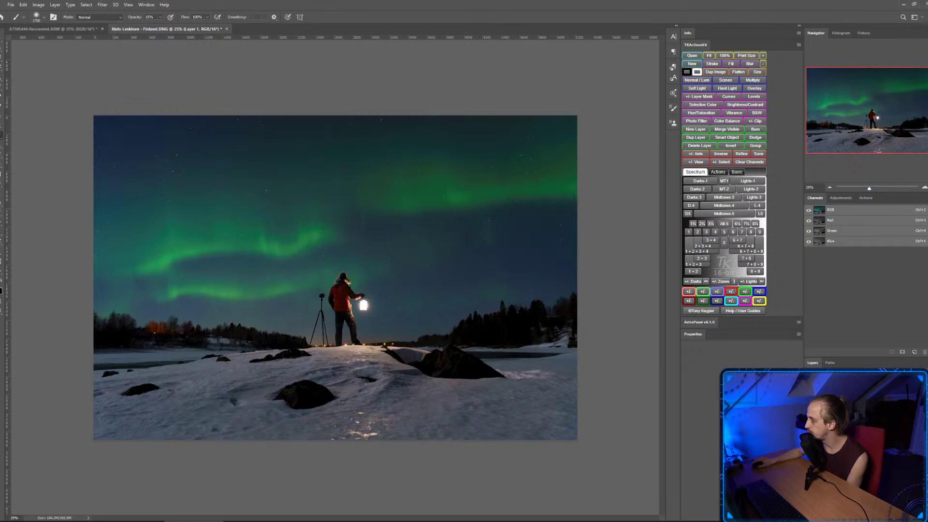
key("ctrl+shift+z")
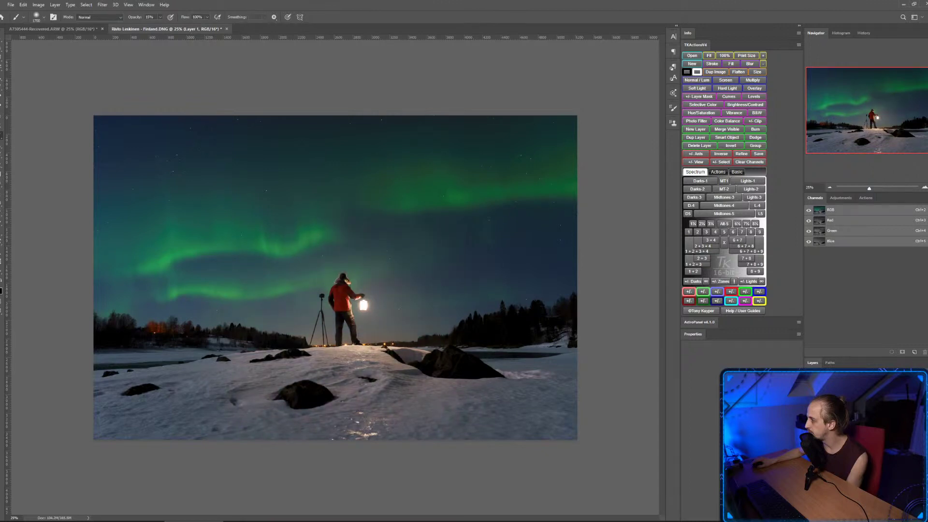
Widen the lantern glow into the surrounding sky and snow with a larger soft brush.
key("bracketright")
key("bracketright")
key("bracketright")
key("bracketright")
key("bracketright")
key("bracketright")
key("bracketright")
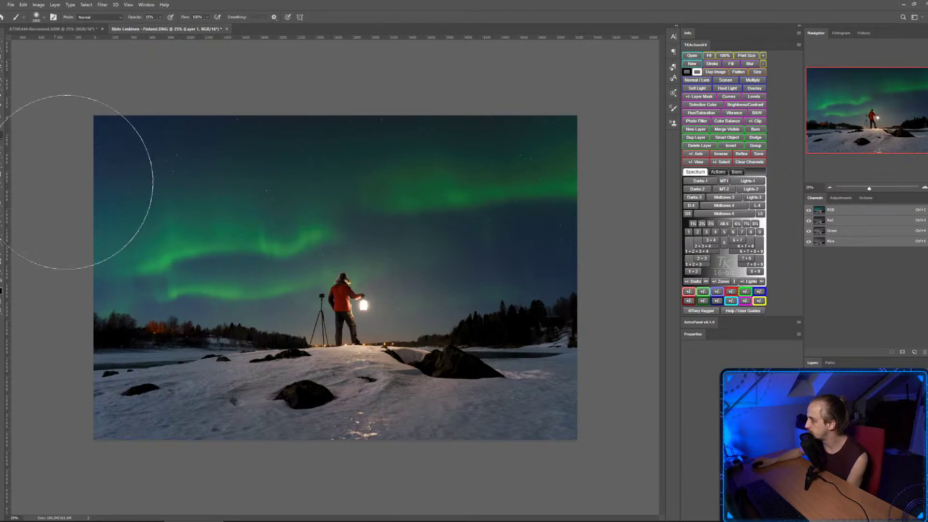
Erase excess glow from the painted layer with the Eraser at 22% opacity, varying its size.
key("e")
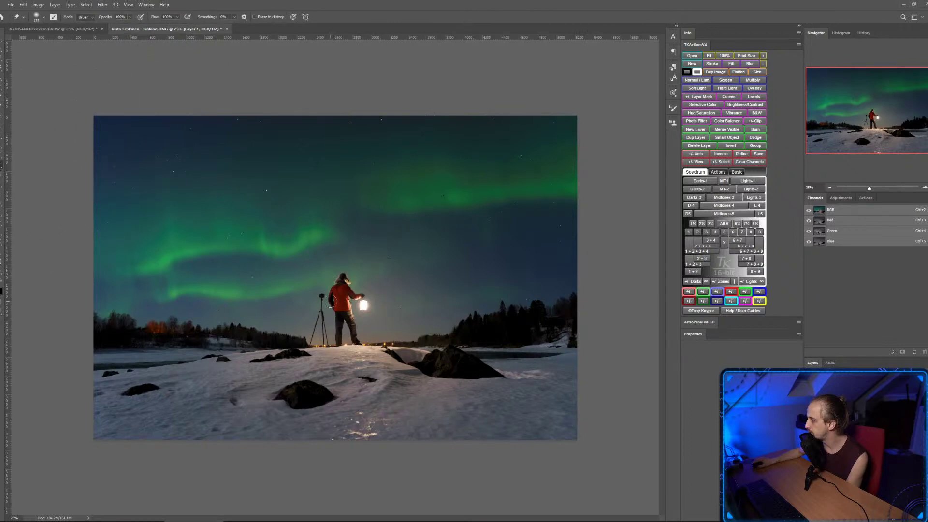
key("bracketright")
key("bracketright")
key("bracketright")
key("bracketright")
key("bracketright")
key("bracketright")
key("bracketright")
key("bracketright")
key("bracketright")
key("bracketright")
key("bracketright")
left_click_drag(106, 18, 77, 36)
key("bracketright")
key("bracketright")
key("bracketright")
key("bracketleft")
key("bracketleft")
key("bracketleft")
key("bracketleft")
key("bracketleft")
key("bracketleft")
key("bracketleft")
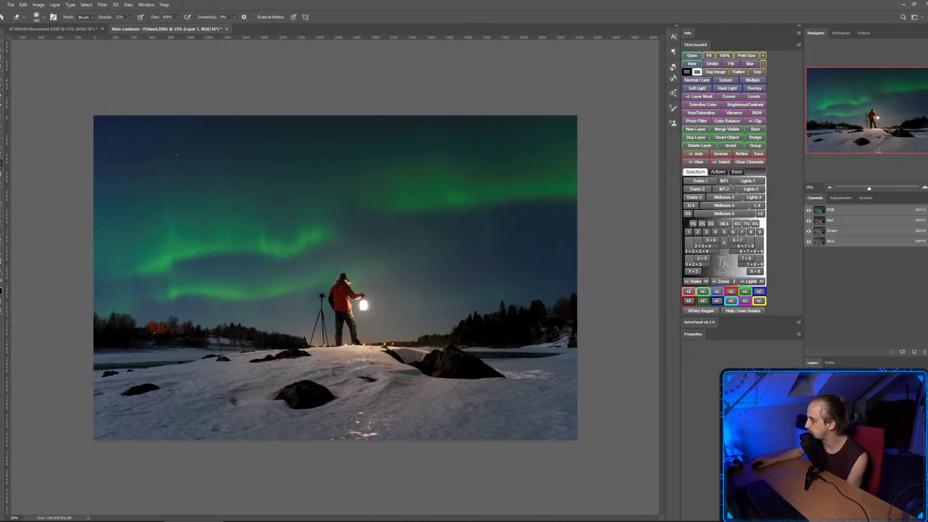
Check the painted and partly erased glow against the original photo by undoing and restoring the strokes.
key("ctrl+z")
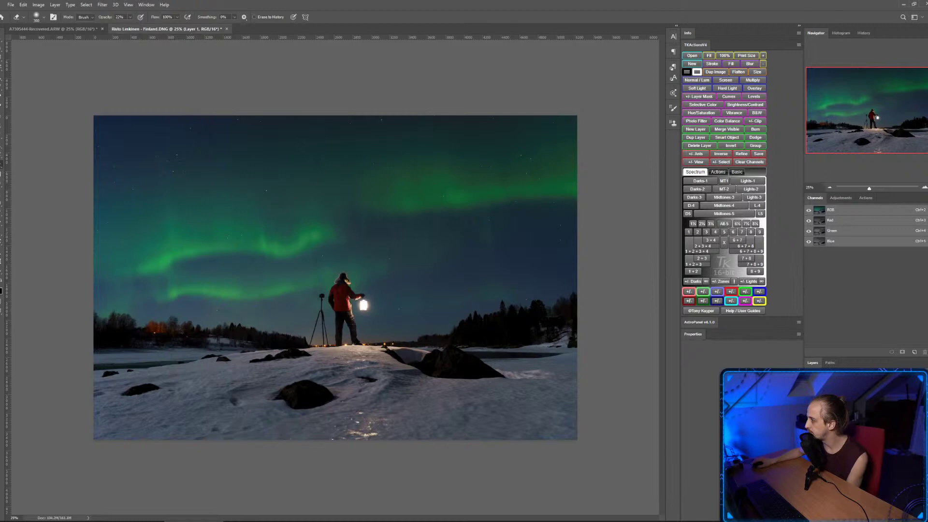
key("ctrl+shift+z")
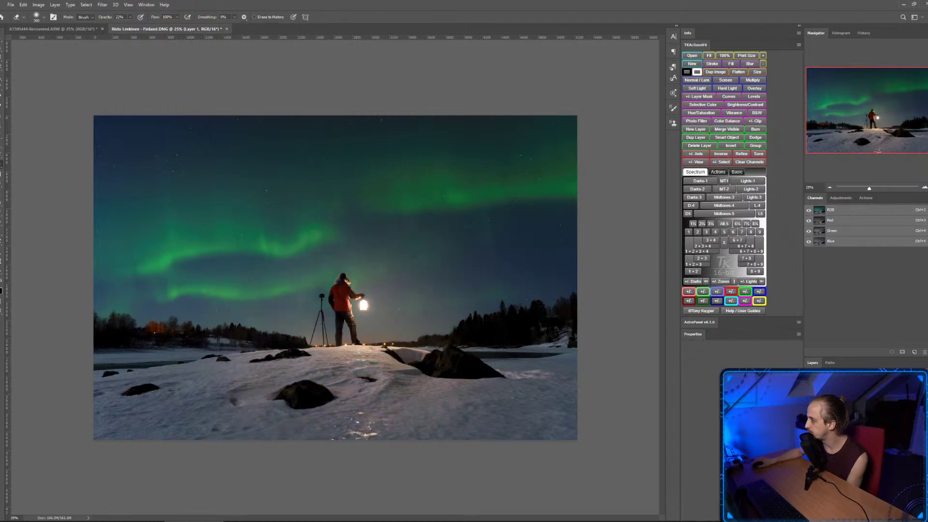
key("ctrl+z")
key("ctrl+shift+z")
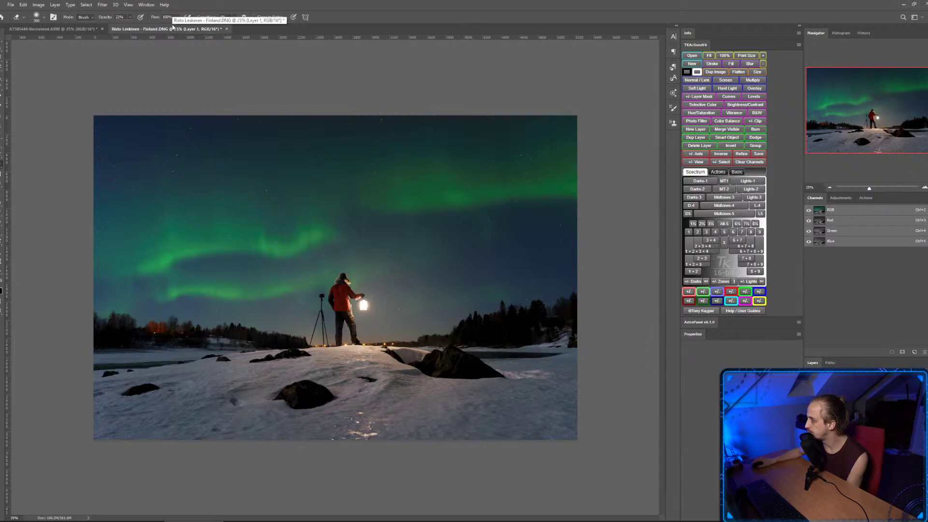
Create a merged layer of the visible image and open it in Color Efex Pro 4, postponing the Nik Collection update.
key("ctrl+shift+alt+n")
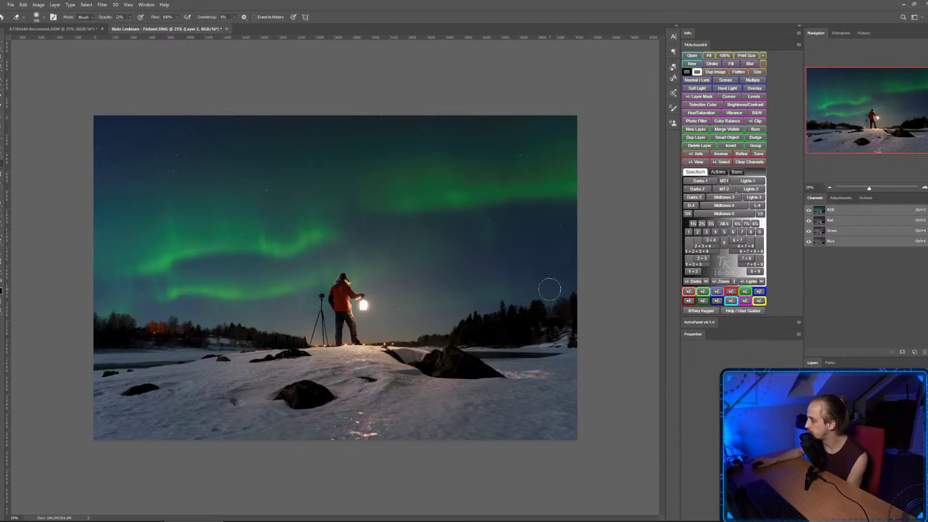
left_click(140, 6)
mouse_move(106, 6)
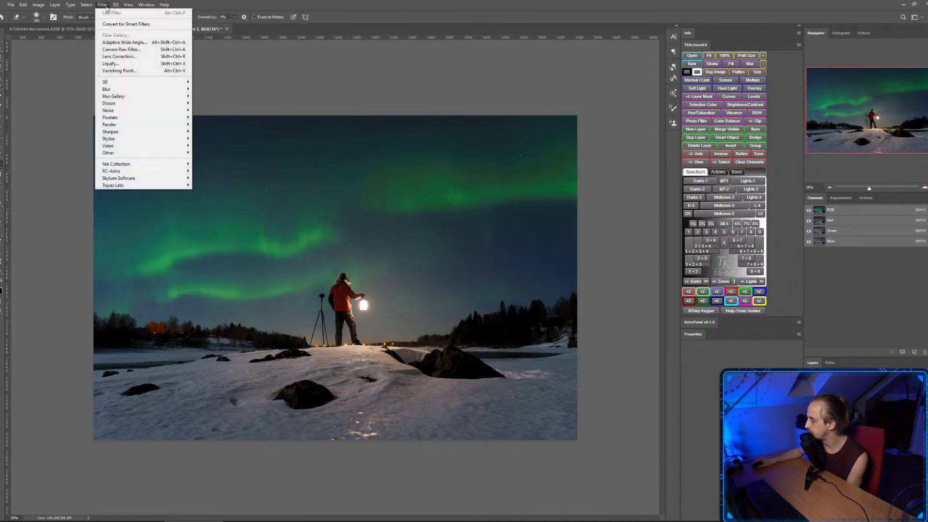
mouse_move(145, 165)
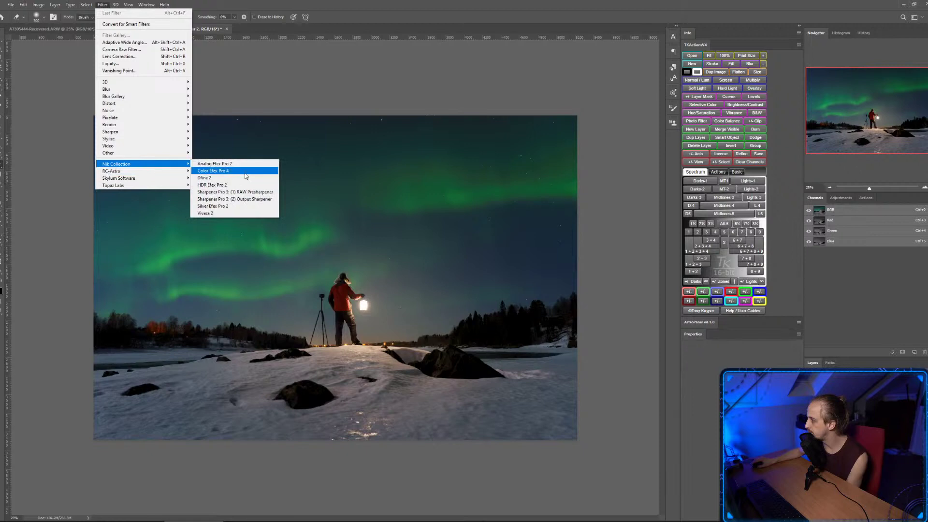
left_click(246, 175)
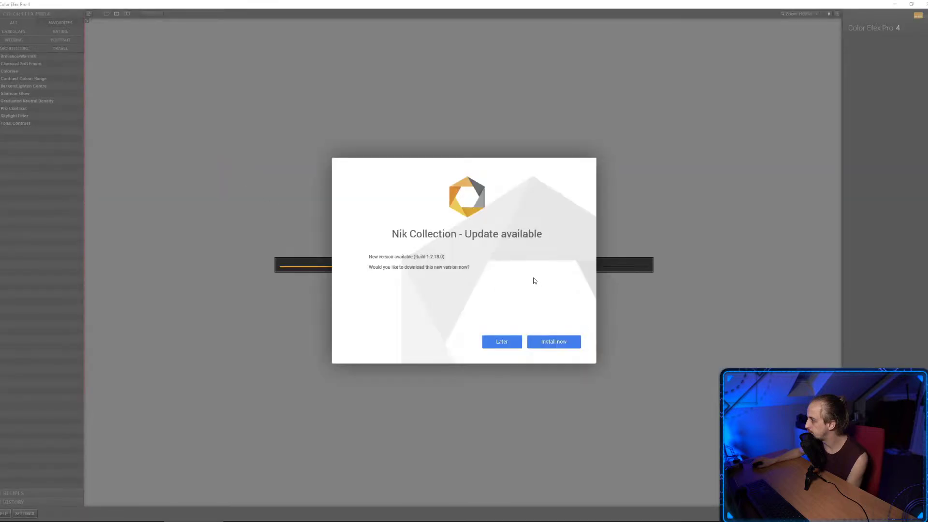
left_click(500, 346)
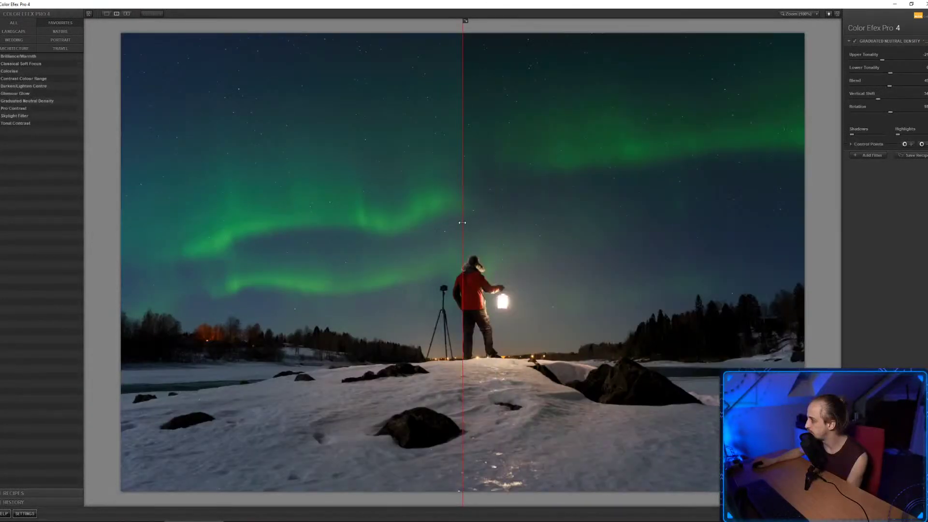
Extend the filter preview over the whole photo and apply Pro Contrast with slightly raised Dynamic Contrast and moderate Correct Colour Cast.
left_click_drag(465, 226, 103, 208)
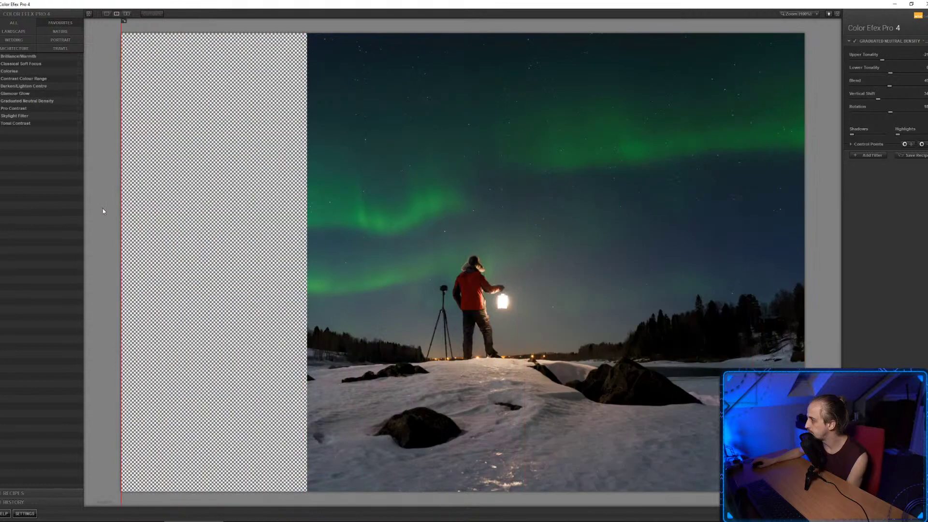
left_click(19, 108)
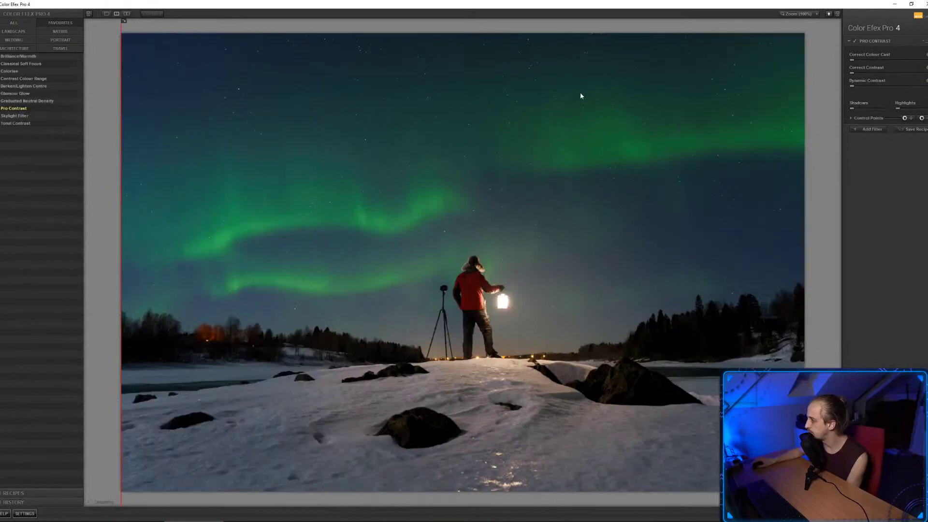
left_click_drag(851, 87, 859, 89)
left_click_drag(853, 62, 873, 66)
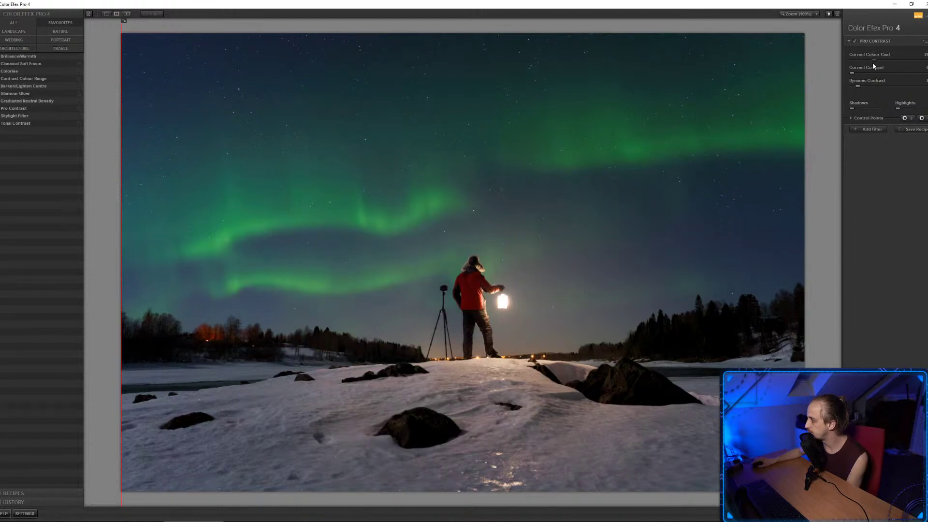
Compare the photo with and without the Pro Contrast filter.
left_click(856, 41)
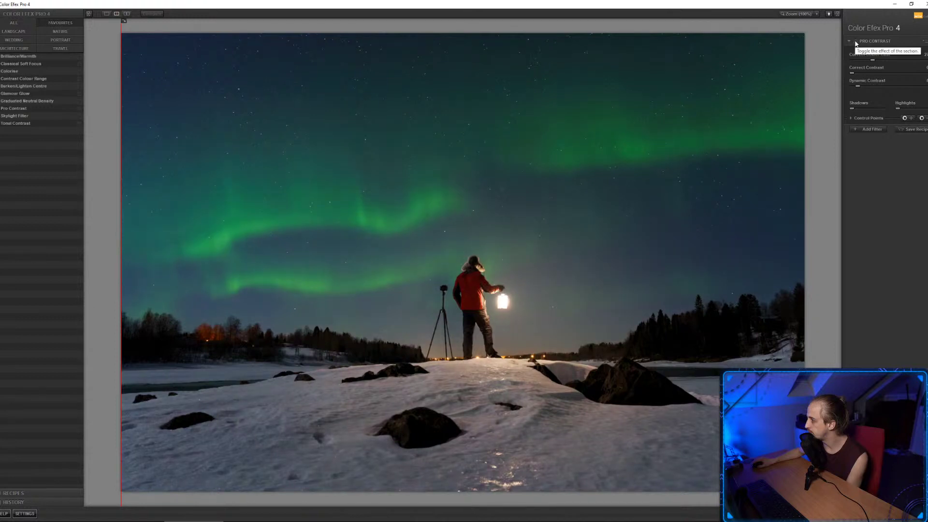
left_click(856, 42)
left_click(855, 41)
Add a Darken/Lighten Centre filter centred on the lantern and reduce its Centre Size.
left_click(869, 130)
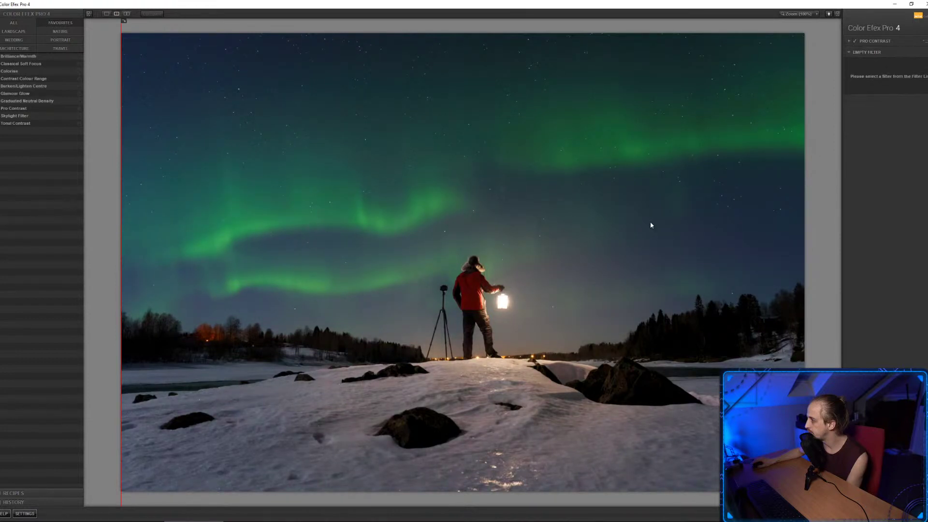
left_click(21, 87)
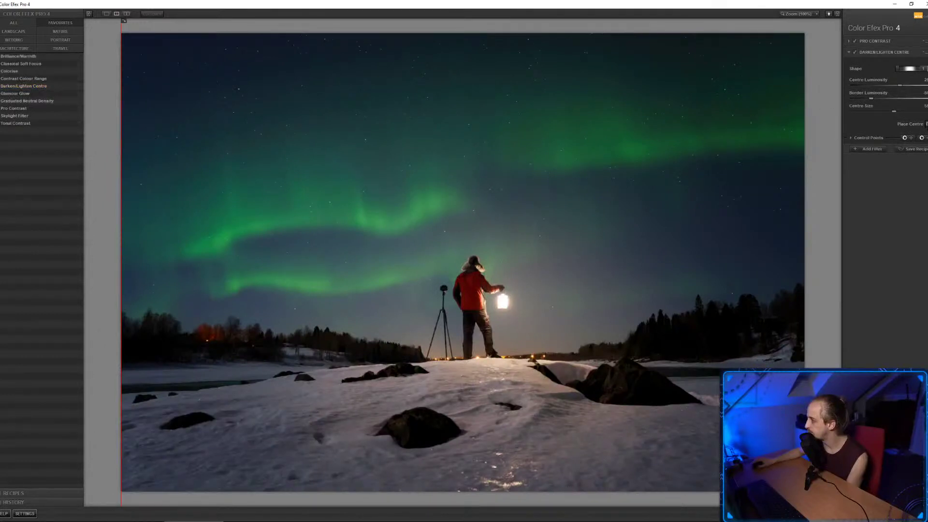
left_click(502, 303)
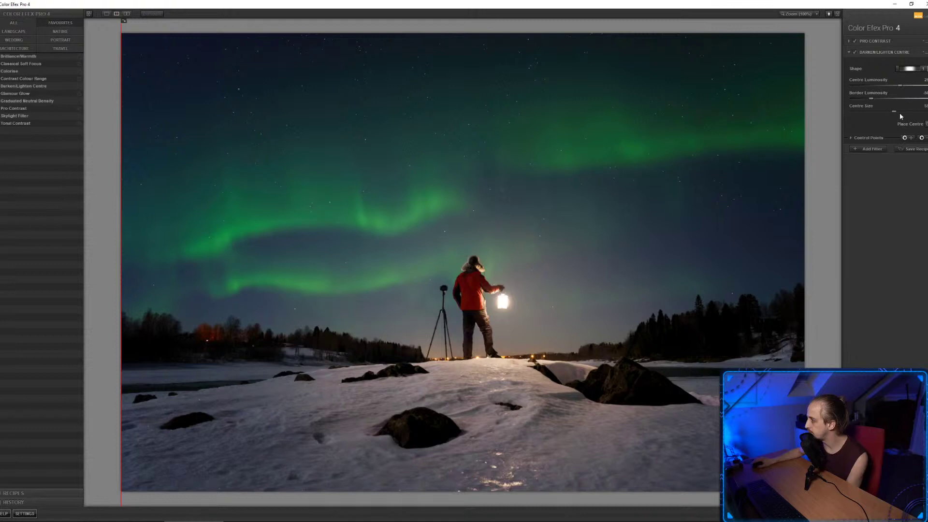
left_click_drag(860, 112, 857, 113)
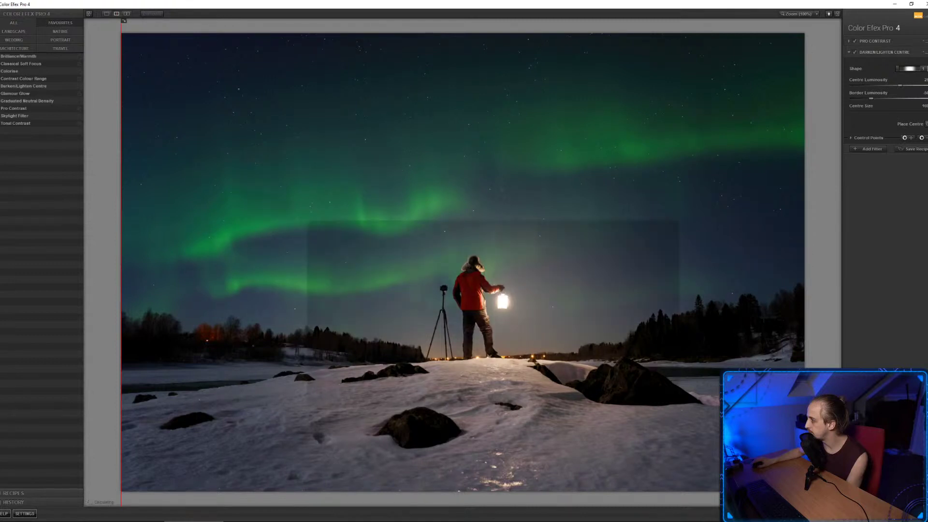
left_click_drag(857, 112, 860, 110)
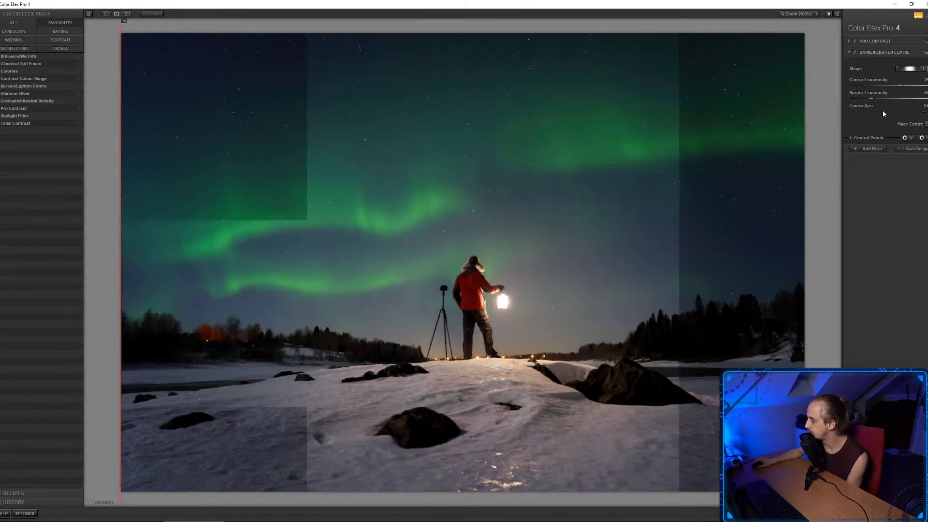
left_click_drag(882, 111, 869, 112)
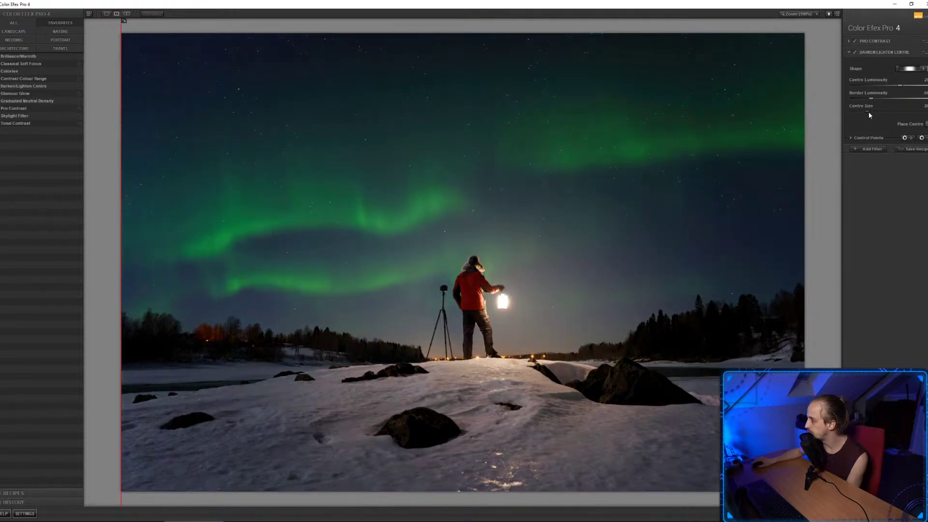
Compare the photo with and without the Darken/Lighten Centre filter, leaving the filter enabled.
left_click(855, 52)
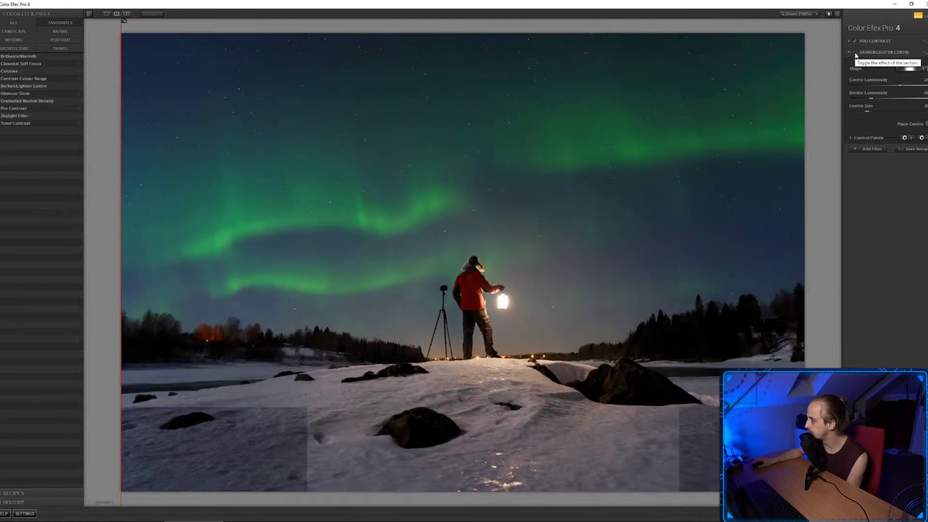
left_click(855, 53)
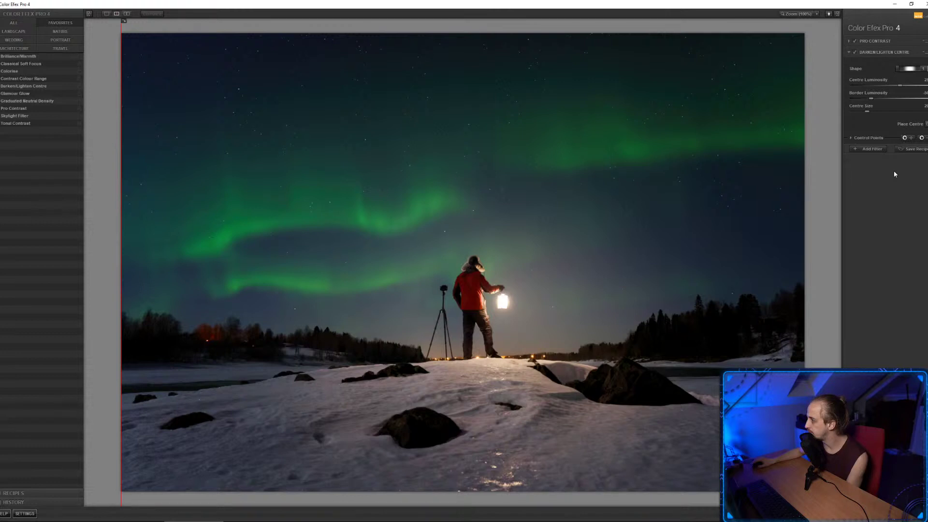
left_click(854, 52)
Add a Glamour Glow filter with its Saturation raised slightly from the default, and check its effect.
left_click(868, 150)
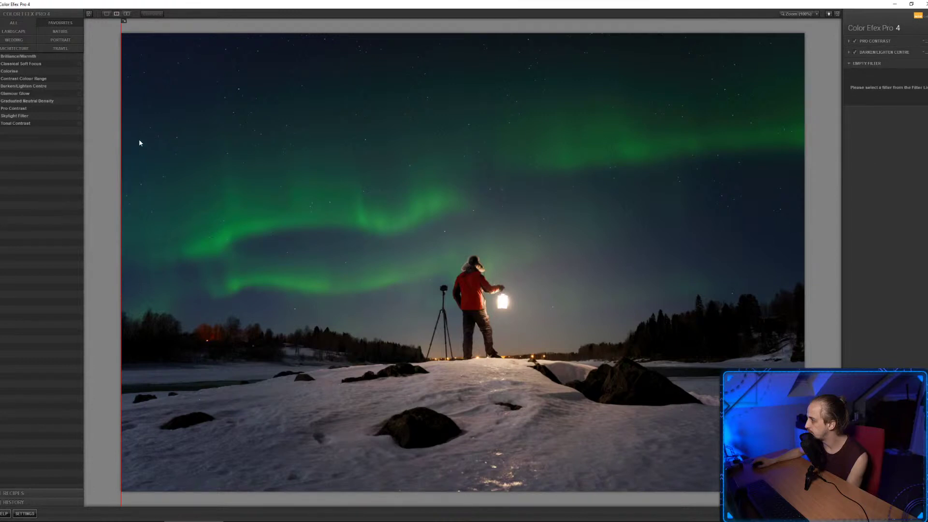
left_click(16, 93)
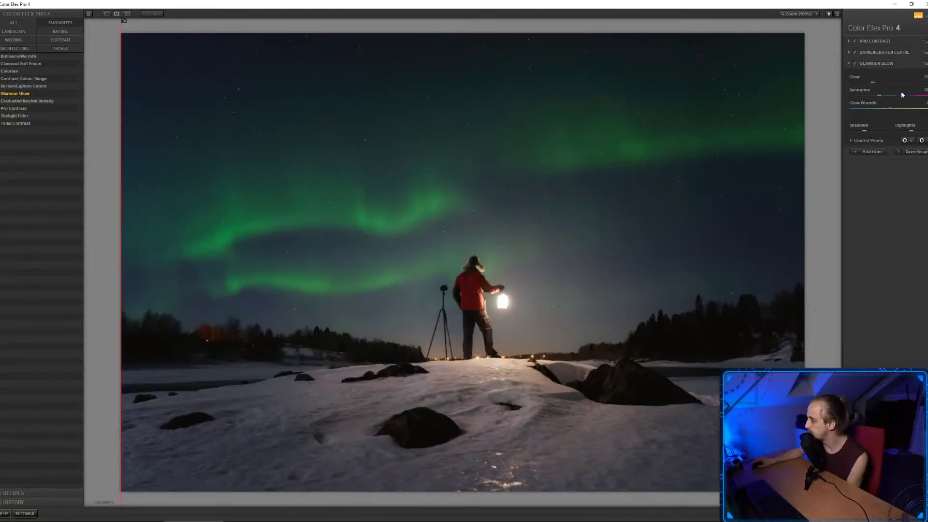
left_click(856, 64)
Exclude the upper sky and the dark treelines on both sides from Glamour Glow with negative control points.
left_click(922, 140)
left_click(180, 85)
left_click(468, 82)
left_click(680, 68)
left_click(784, 94)
left_click(784, 347)
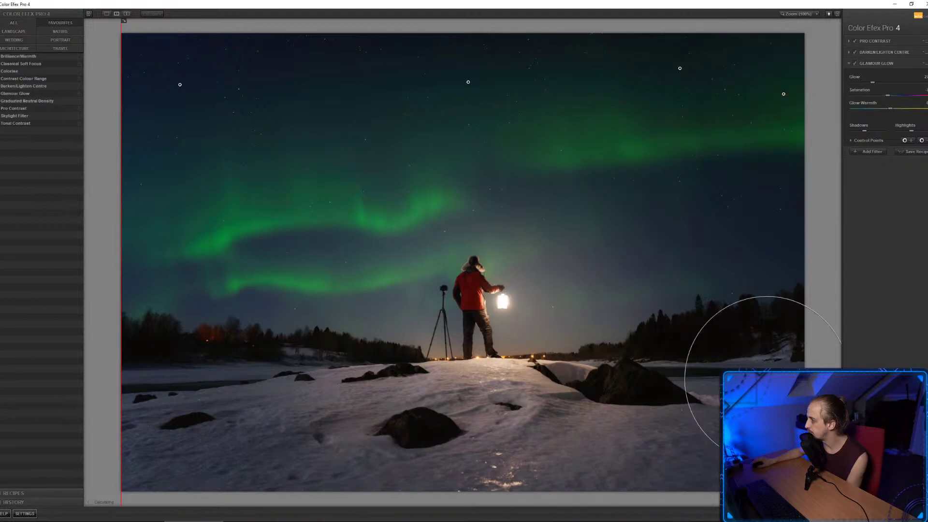
left_click(212, 357)
left_click_drag(212, 357, 146, 354)
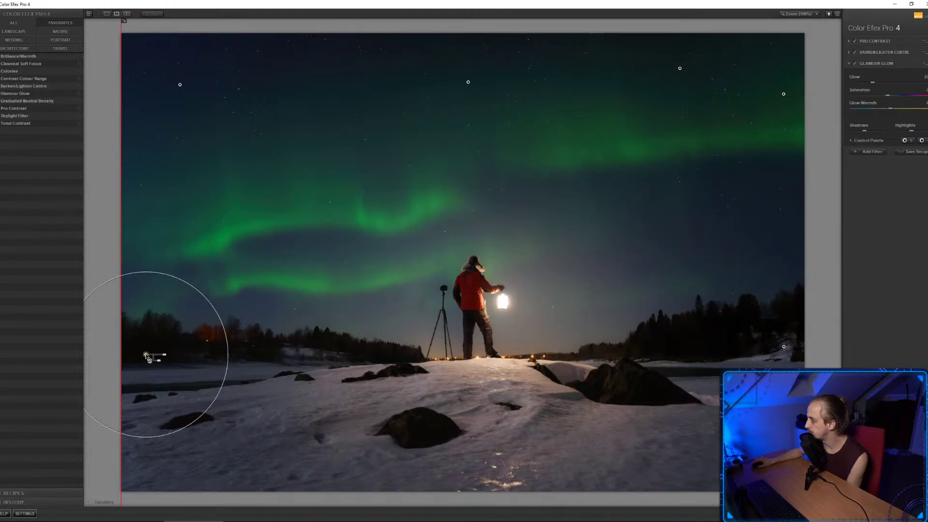
left_click(273, 341)
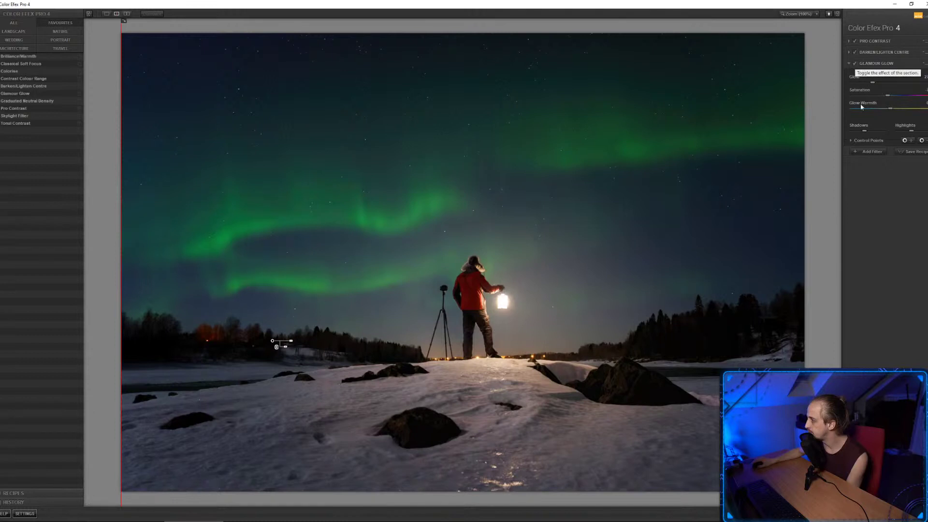
Add a Contrast Colour Range filter with Contrast at its minimum and neutral Brightness.
left_click(873, 151)
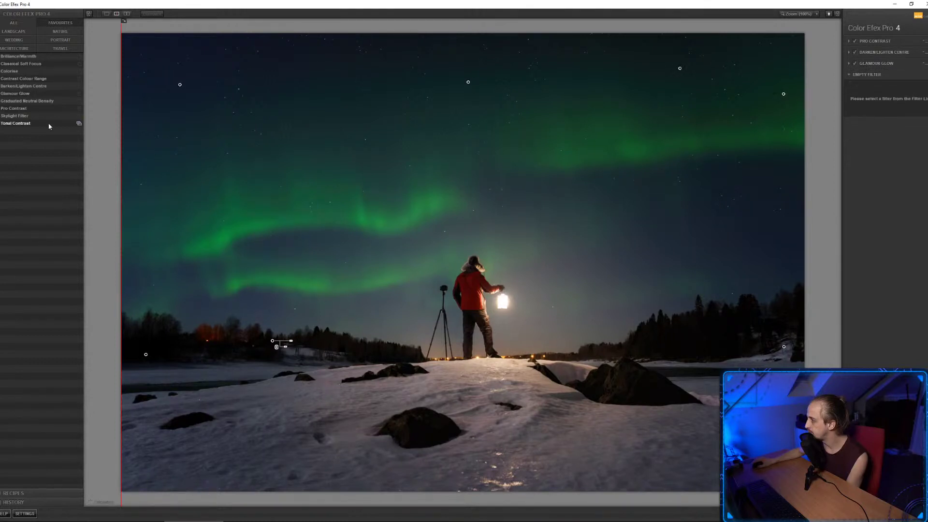
left_click(16, 79)
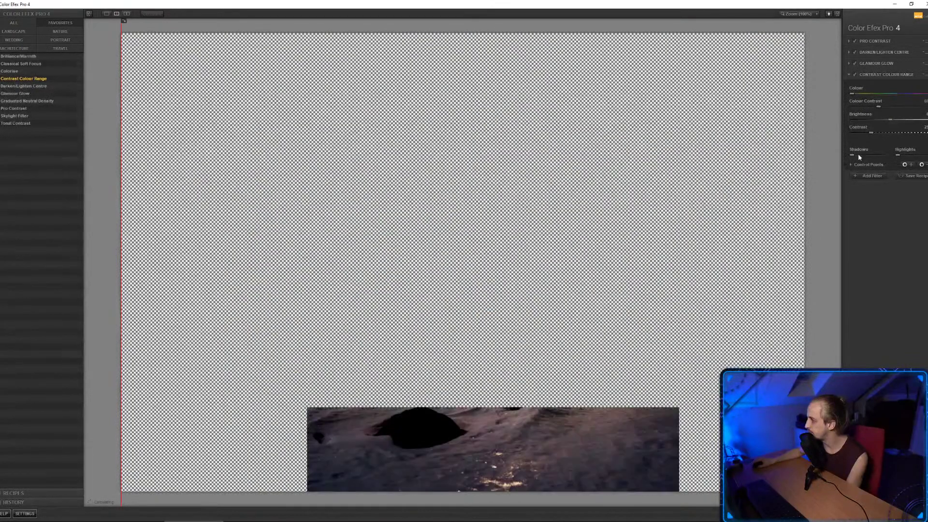
left_click_drag(867, 136, 857, 135)
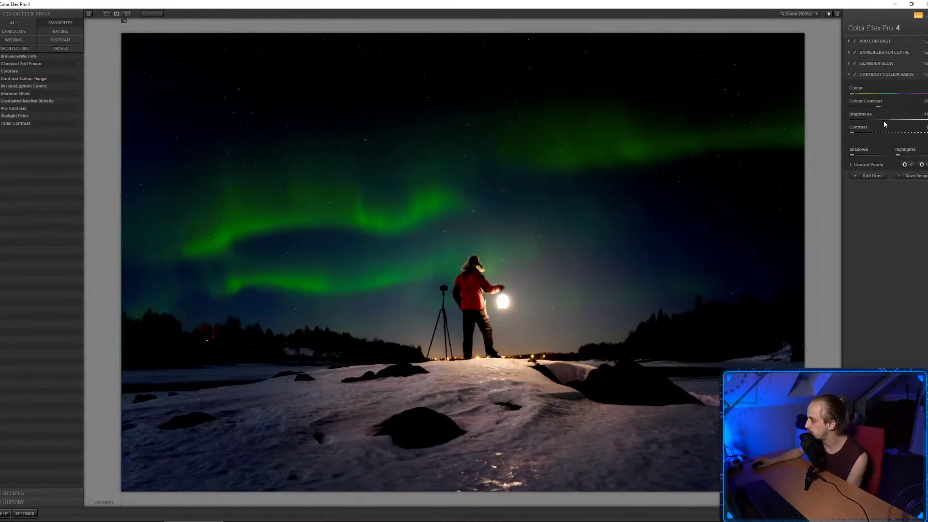
left_click_drag(890, 120, 892, 118)
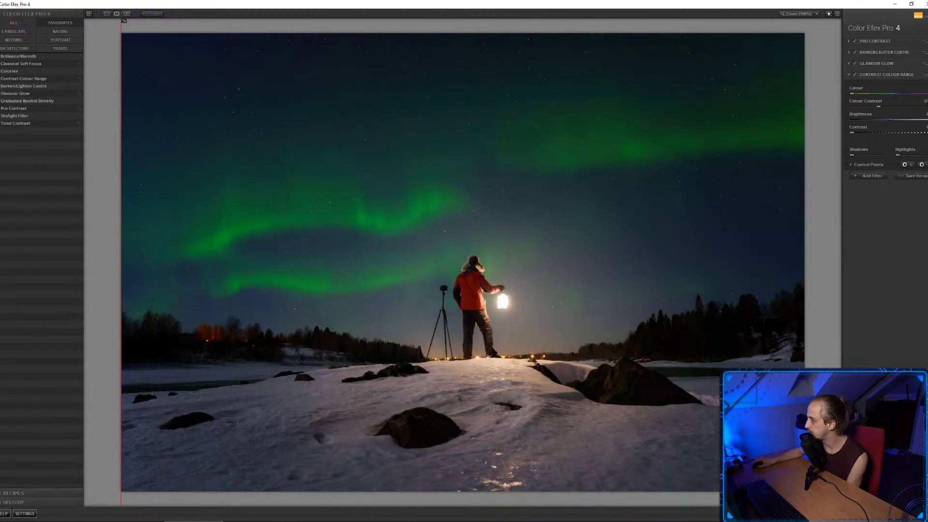
Set the Contrast Colour Range's Colour to a green-cyan hue, compare the effect, and slightly lower Colour Contrast.
left_click_drag(854, 95, 886, 98)
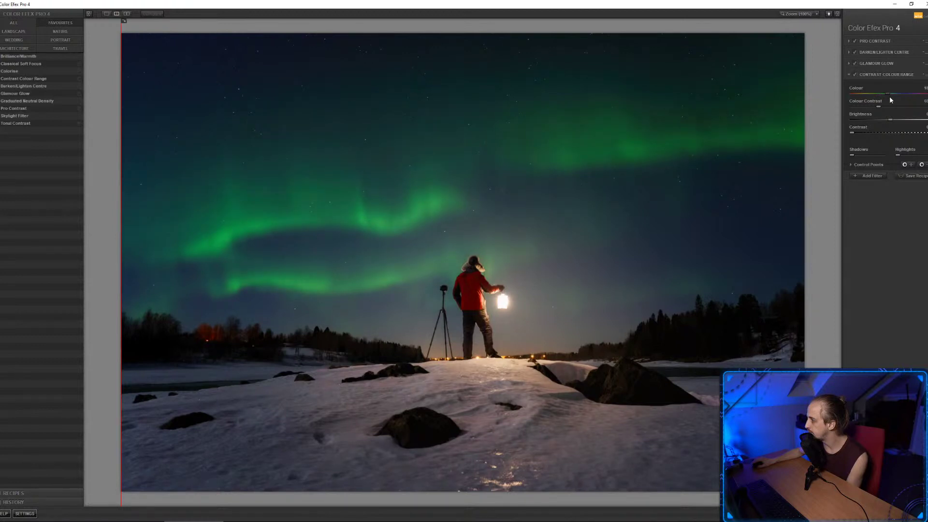
left_click_drag(896, 97, 900, 96)
left_click_drag(907, 95, 916, 98)
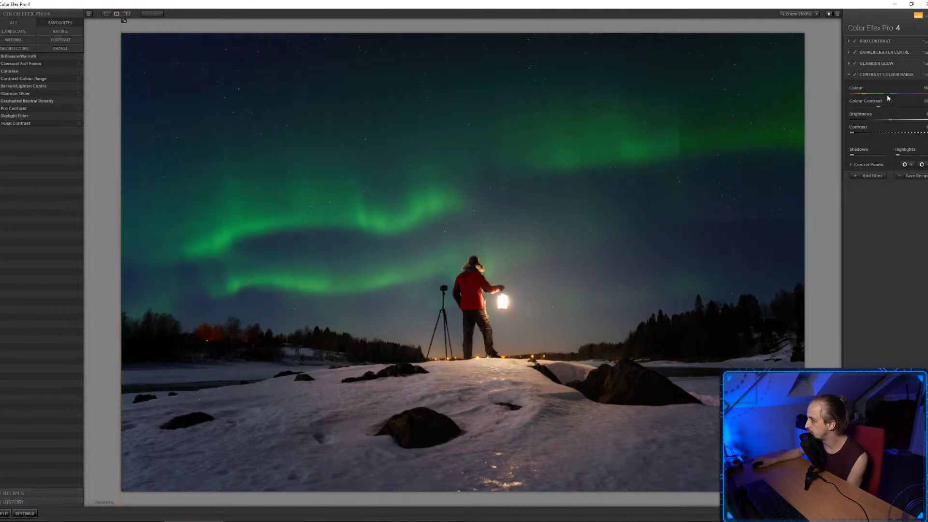
left_click(856, 76)
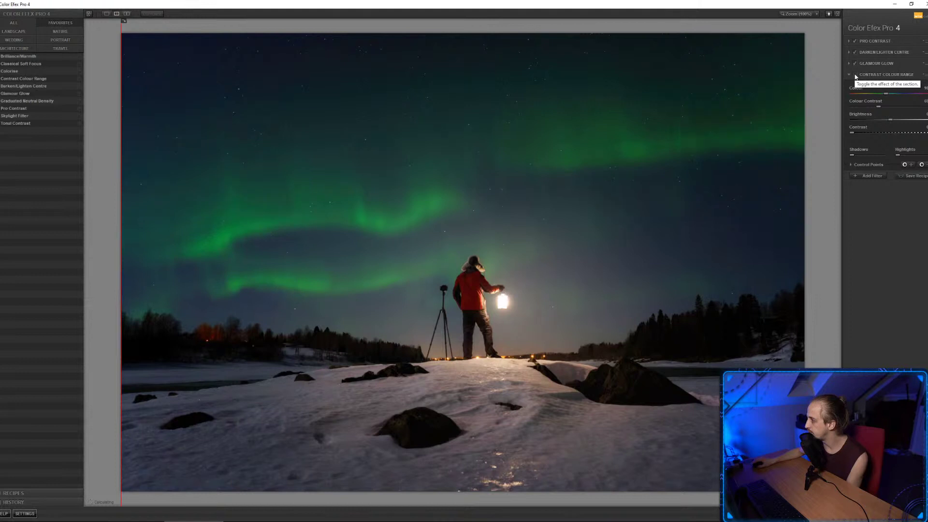
left_click(856, 76)
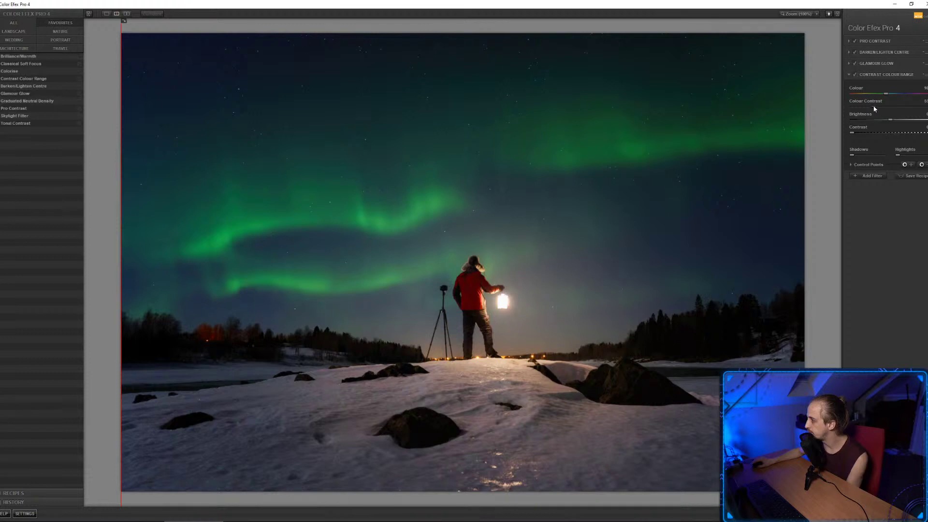
left_click_drag(875, 105, 872, 106)
Compare the unfiltered and filtered photo with the split preview, and apply the filter stack to the merged layer.
left_click(869, 175)
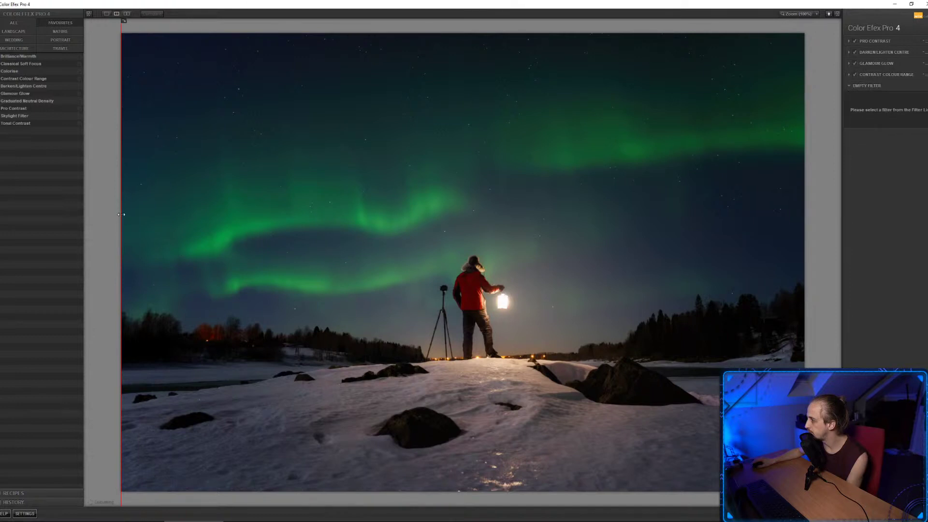
left_click_drag(405, 216, 814, 205)
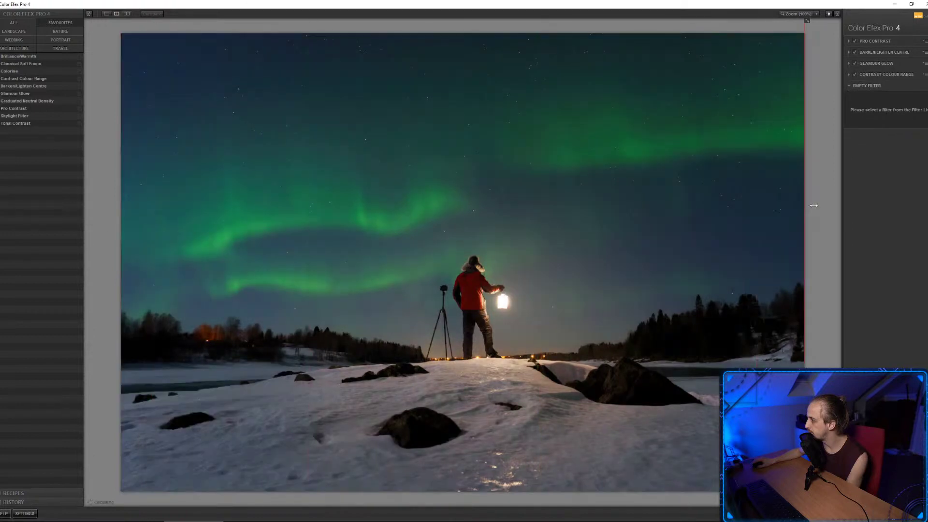
left_click_drag(709, 205, 121, 227)
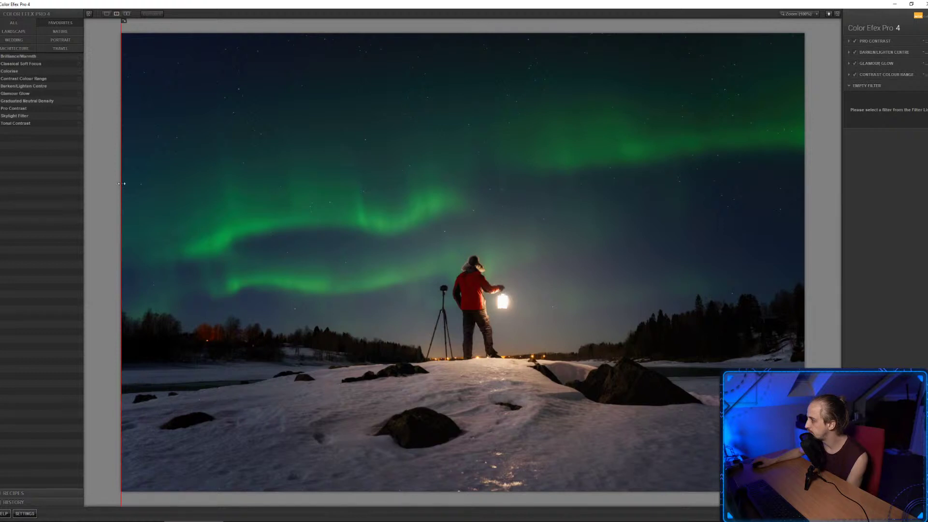
left_click_drag(122, 184, 805, 183)
left_click_drag(805, 192, 121, 192)
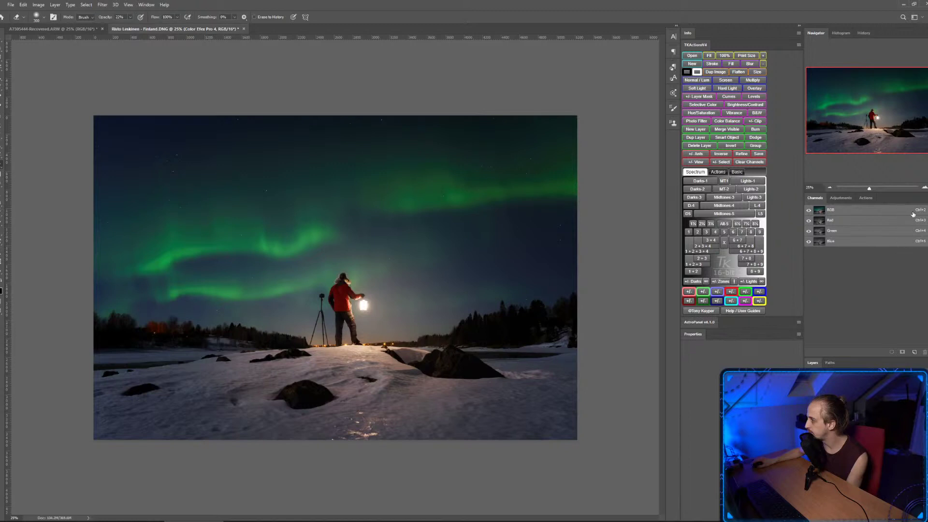
Examine the far-left treeline and sky at 100%, and view the whole photo again.
left_click(925, 188)
left_click(925, 188)
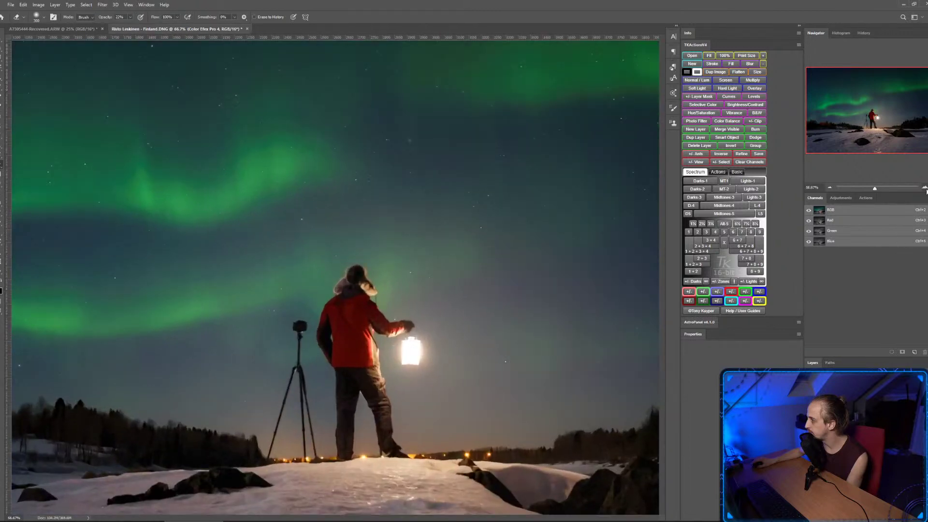
left_click(925, 188)
left_click_drag(871, 121, 814, 134)
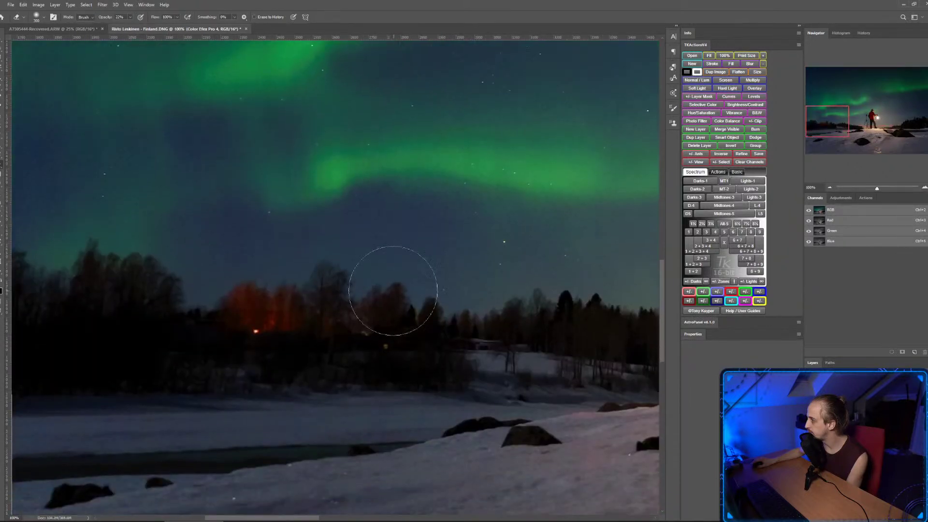
left_click(713, 55)
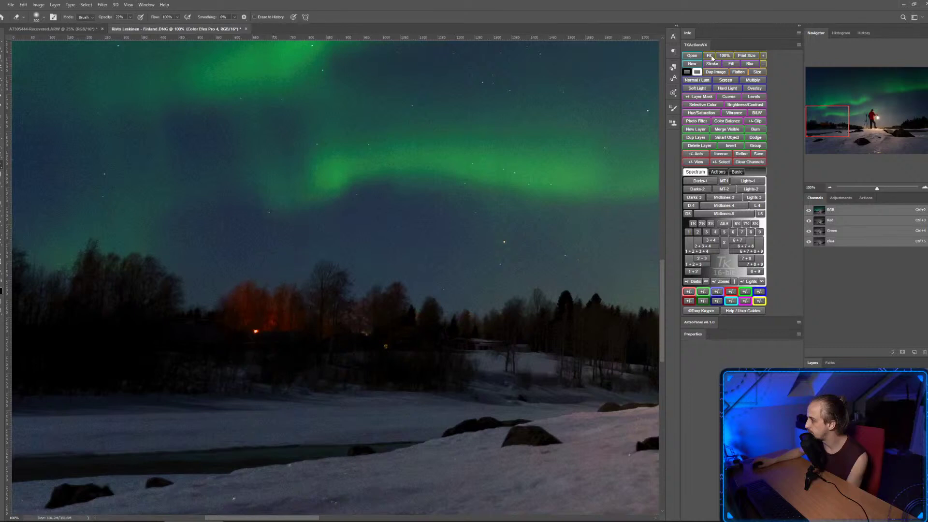
left_click(831, 186)
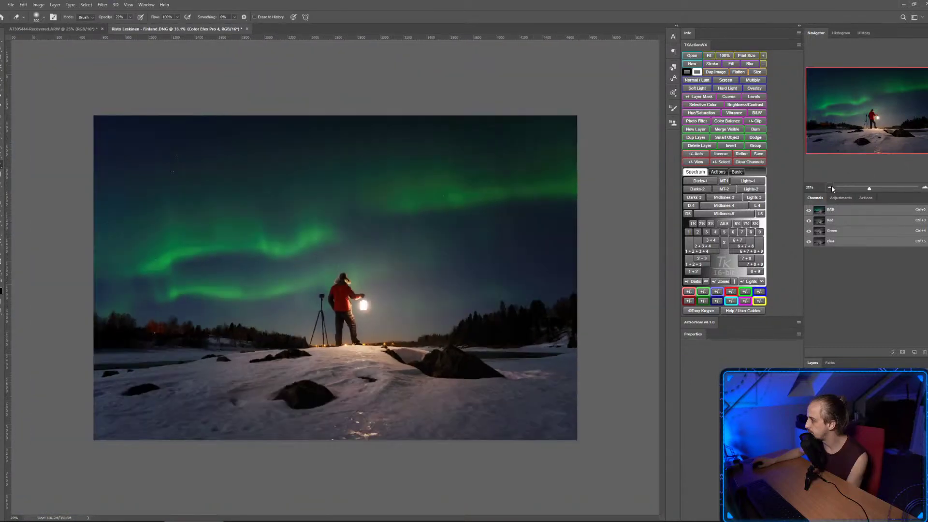
left_click(831, 187)
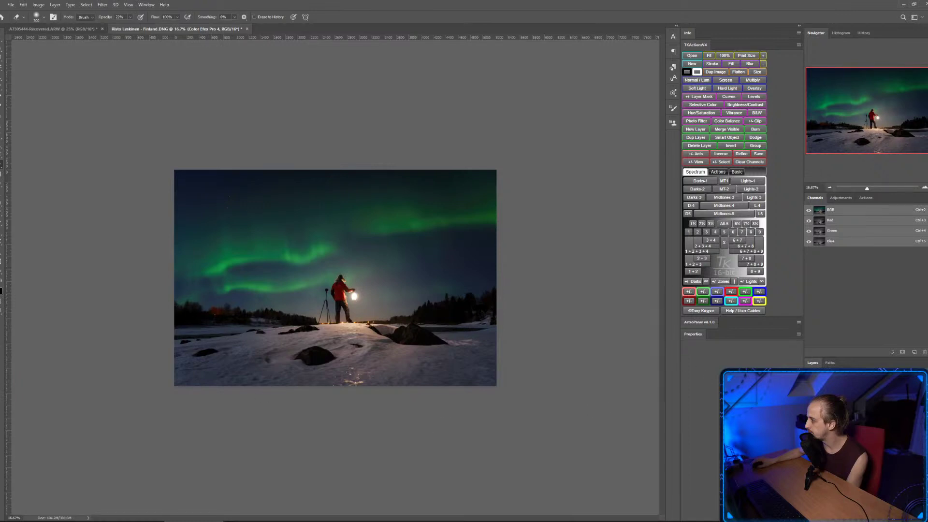
Remove the bright orange light below the far-left trees on a new layer with an enlarged Content-Aware Spot Healing Brush sampling all layers.
left_click(925, 187)
left_click(925, 188)
left_click(924, 188)
left_click(925, 188)
left_click(925, 187)
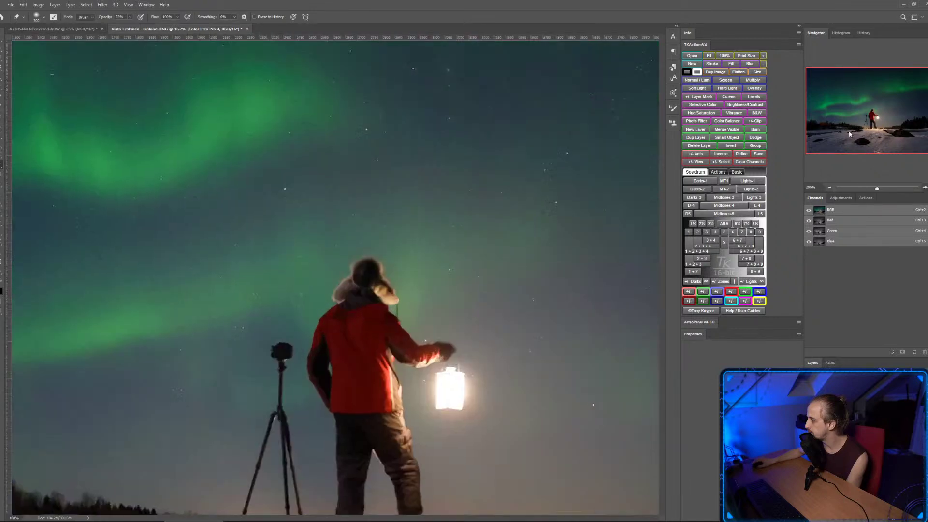
left_click(925, 187)
left_click_drag(871, 114, 817, 130)
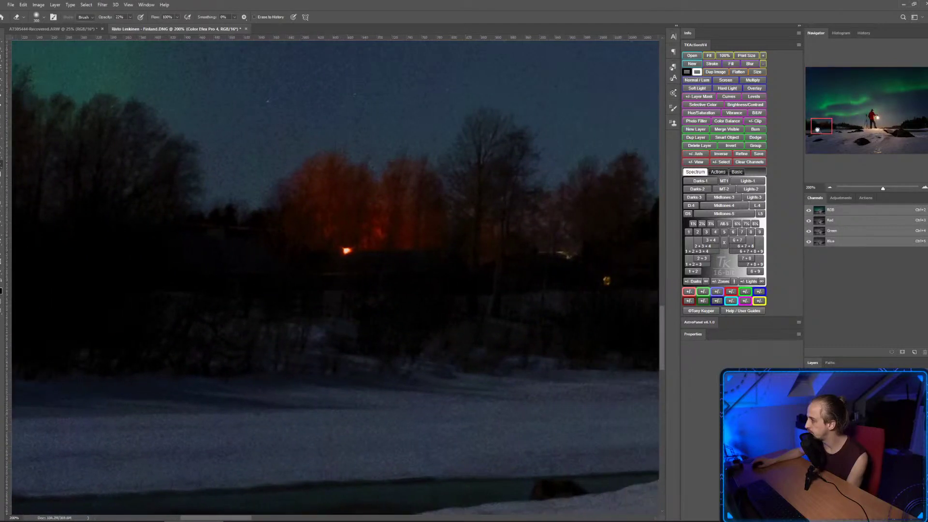
key("ctrl+shift+alt+n")
key("j")
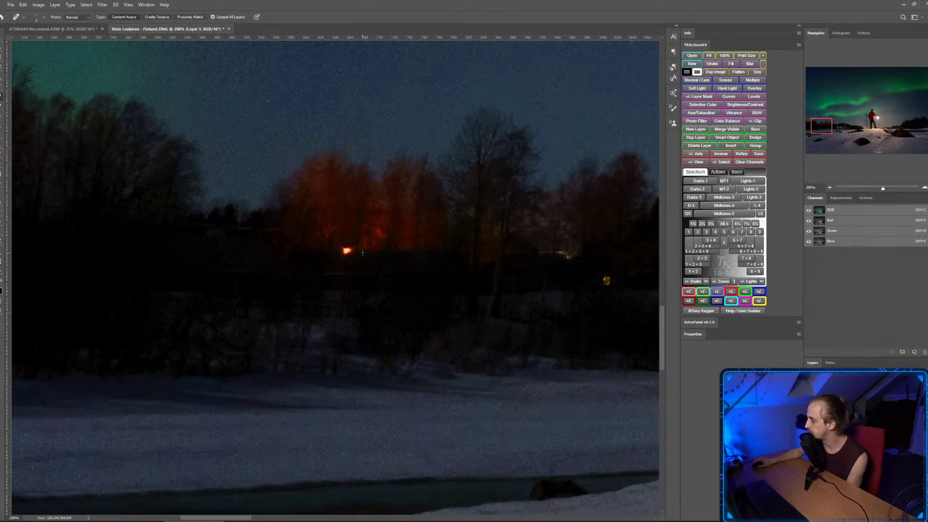
key("bracketright")
key("bracketright")
key("bracketright")
key("bracketright")
key("bracketright")
key("bracketright")
key("bracketright")
key("bracketright")
key("bracketright")
key("bracketright")
key("bracketright")
key("bracketright")
key("bracketright")
key("bracketright")
key("bracketright")
key("bracketright")
key("bracketright")
left_click(345, 251)
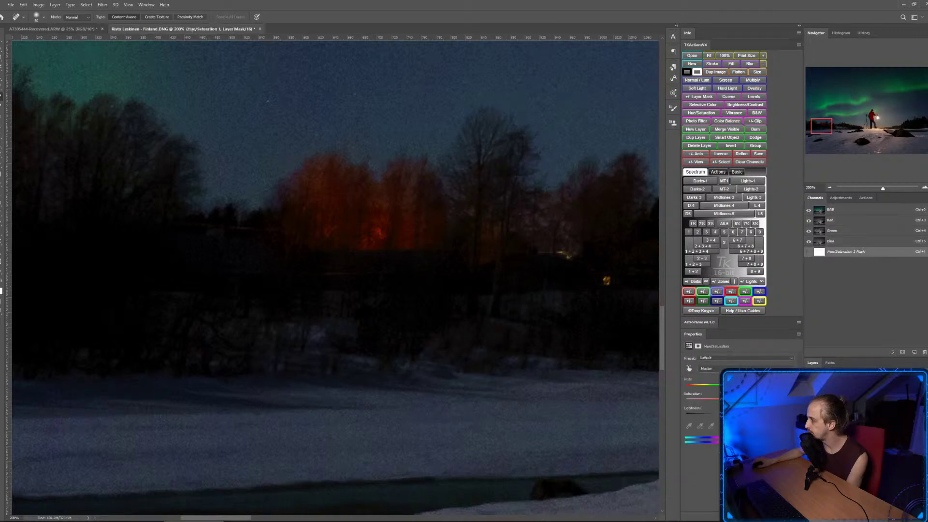
Strongly lower the saturation and lightness of the Reds range in the Hue/Saturation adjustment to mute the orange-lit trees.
left_click(706, 368)
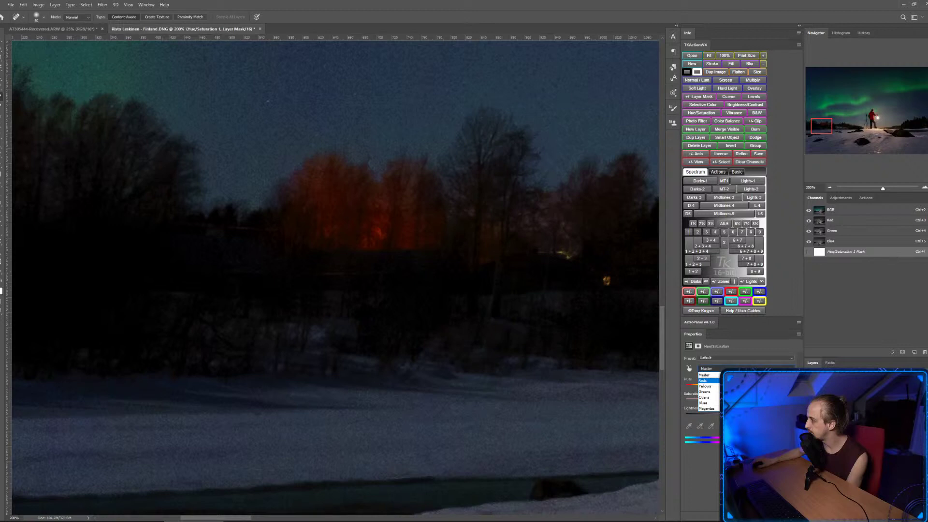
left_click(703, 381)
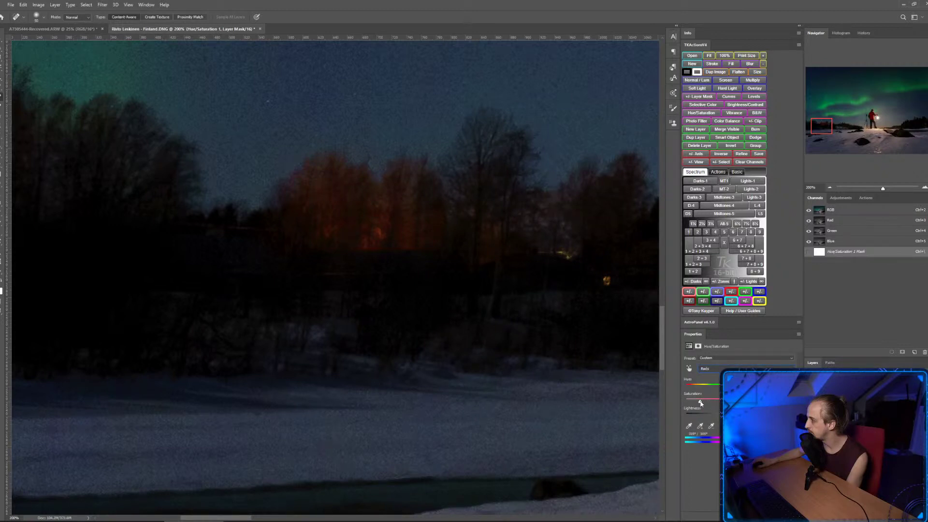
left_click_drag(700, 403, 679, 405)
left_click_drag(719, 417, 690, 421)
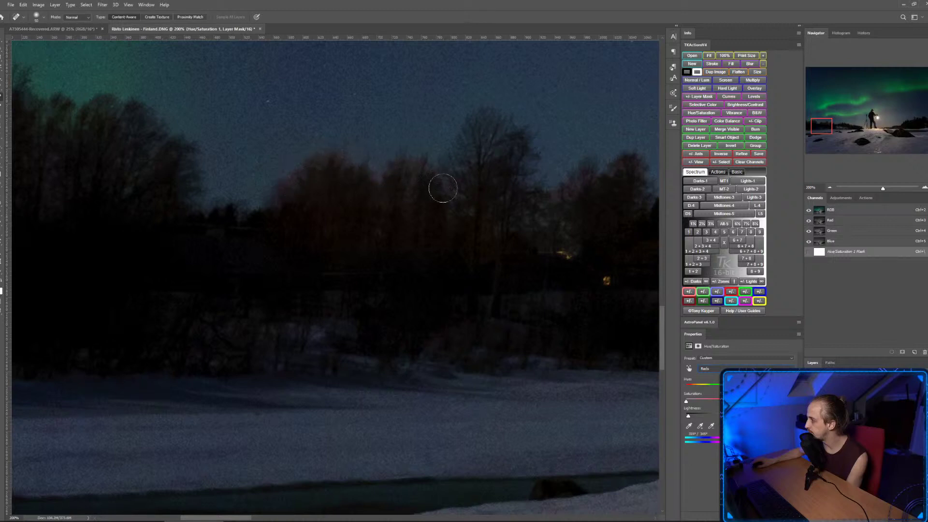
Strongly lower the saturation of the Magentas range in the same Hue/Saturation adjustment.
left_click(751, 367)
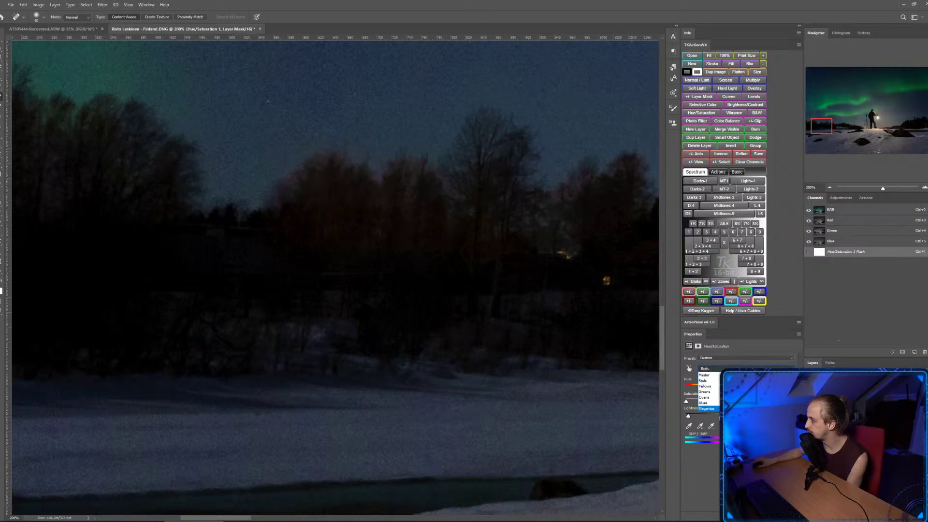
left_click(718, 410)
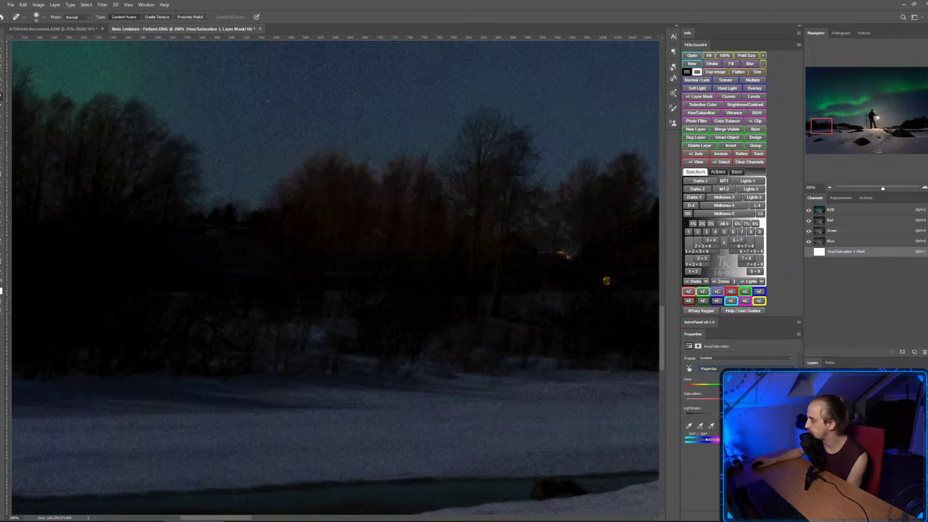
left_click_drag(711, 404, 693, 405)
Compare the whole photo with and without the Hue/Saturation adjustment.
left_click(830, 188)
left_click(829, 187)
left_click(830, 187)
left_click(830, 188)
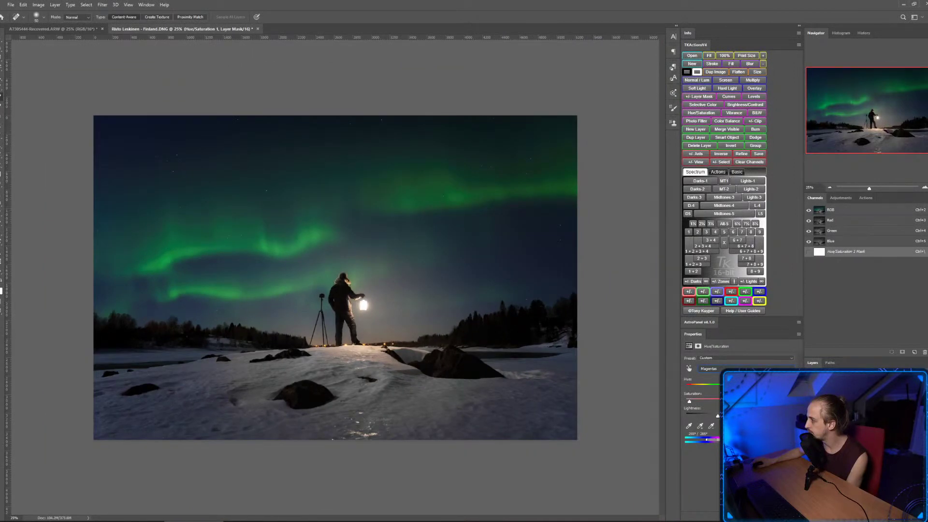
key("ctrl+comma")
key("ctrl+comma")
key("ctrl+comma")
key("ctrl+comma")
key("ctrl+comma")
key("ctrl+comma")
Invert the Hue/Saturation layer's mask to black, hiding the adjustment across the whole photo.
key("ctrl+1")
left_click_drag(880, 114, 854, 127)
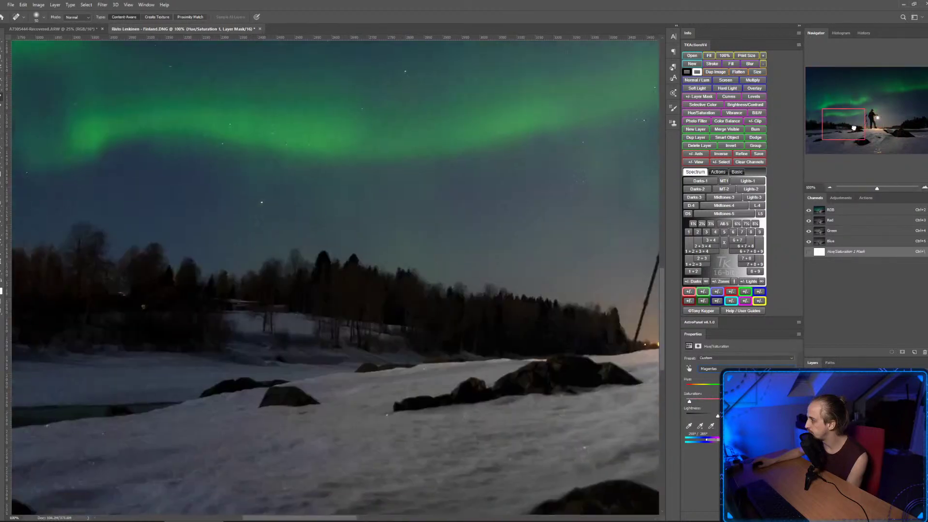
left_click(830, 187)
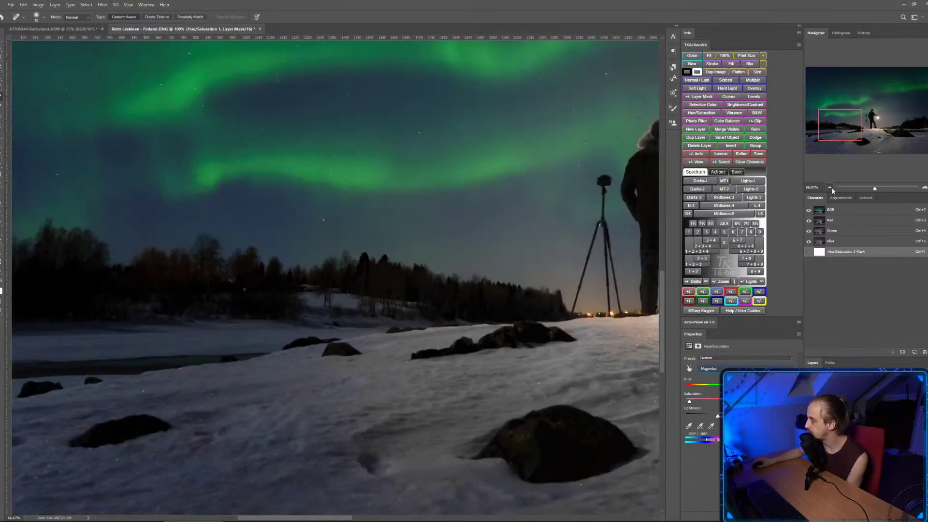
left_click(830, 187)
left_click_drag(836, 123, 853, 124)
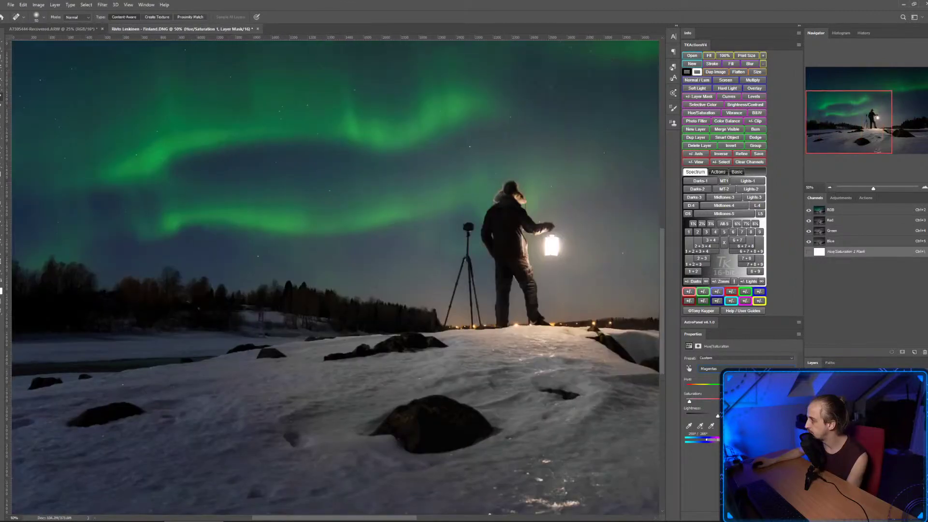
key("ctrl+backslash")
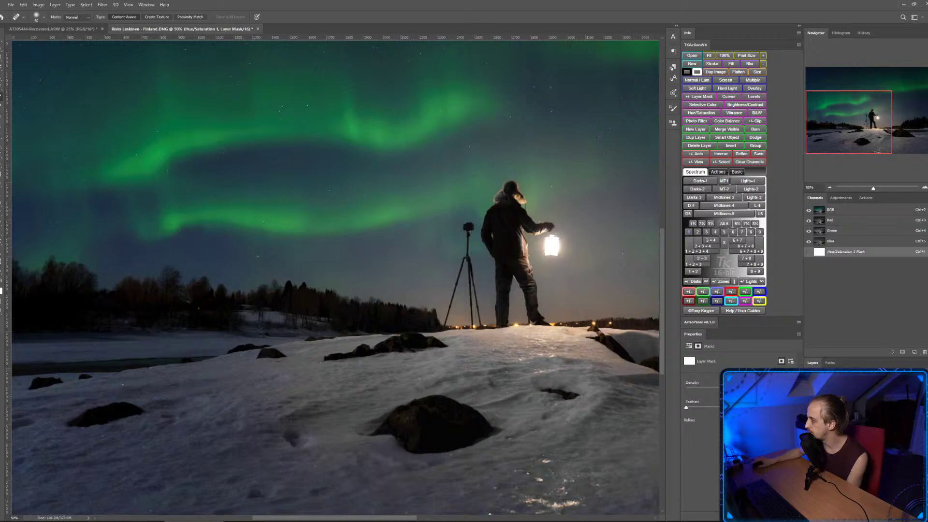
key("ctrl+i")
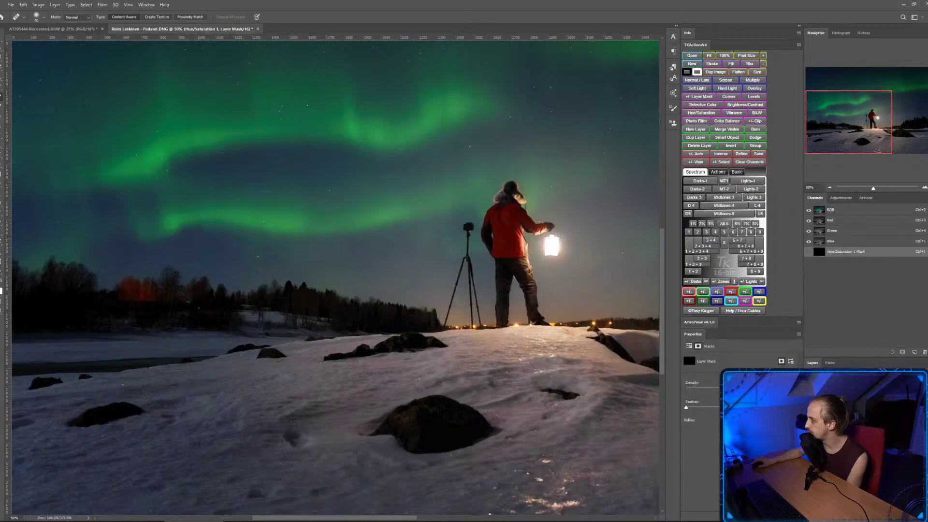
Paint the adjustment back over the orange-lit trees on the mask, using a much smaller brush at roughly 40% opacity.
key("b")
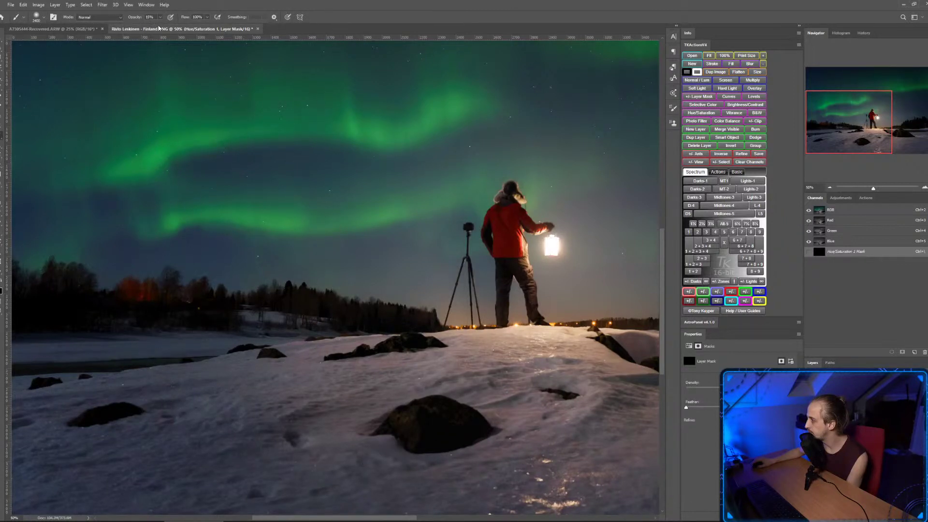
left_click_drag(132, 20, 151, 19)
key("bracketleft")
key("bracketleft")
key("bracketleft")
key("bracketleft")
key("bracketleft")
key("bracketleft")
key("bracketleft")
key("bracketleft")
key("bracketleft")
key("bracketleft")
key("bracketleft")
key("bracketleft")
key("bracketleft")
key("bracketleft")
key("bracketleft")
key("bracketleft")
key("bracketleft")
key("bracketleft")
key("bracketleft")
key("bracketleft")
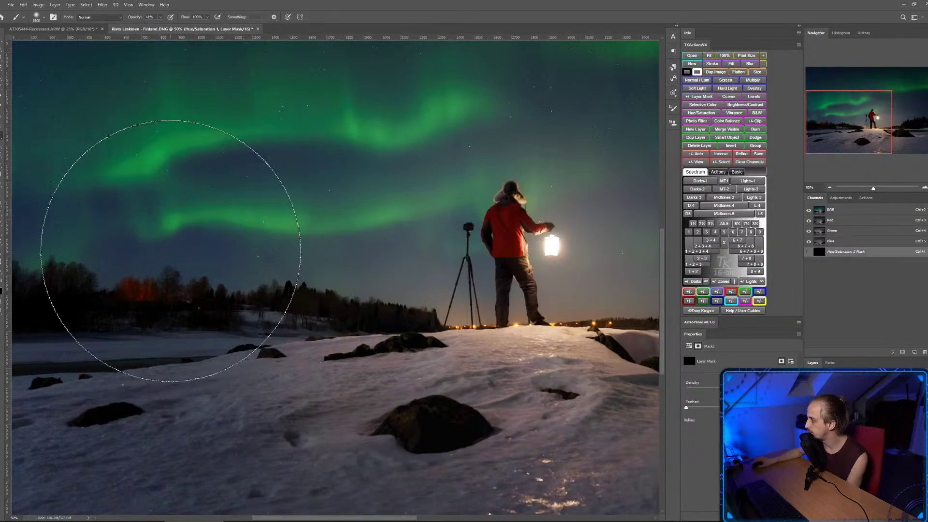
key("bracketleft")
mouse_move(147, 290)
left_mouse_down()
mouse_move(138, 286)
mouse_move(131, 301)
mouse_move(145, 286)
mouse_move(157, 291)
mouse_move(129, 294)
left_mouse_up()
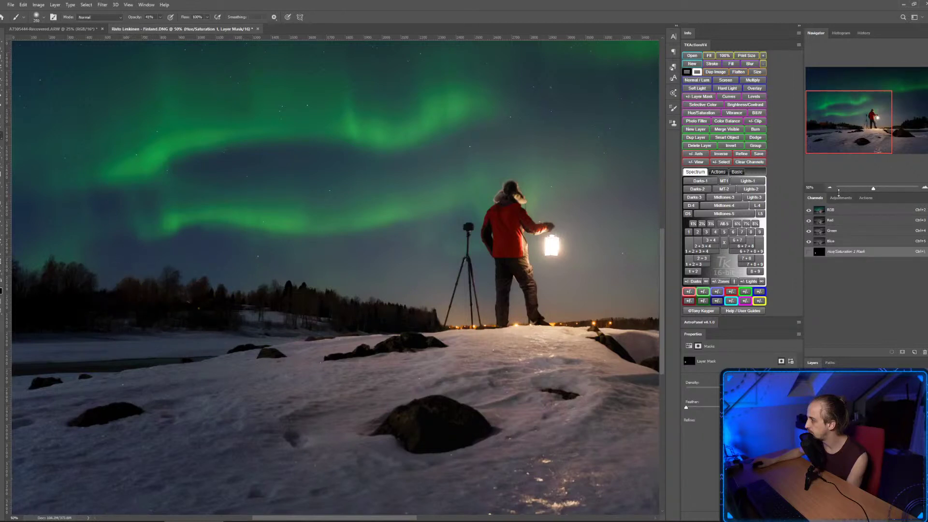
Paint more of the mask over the far-left treeline, and lower the brush opacity to 14%.
left_click(830, 188)
left_click(830, 188)
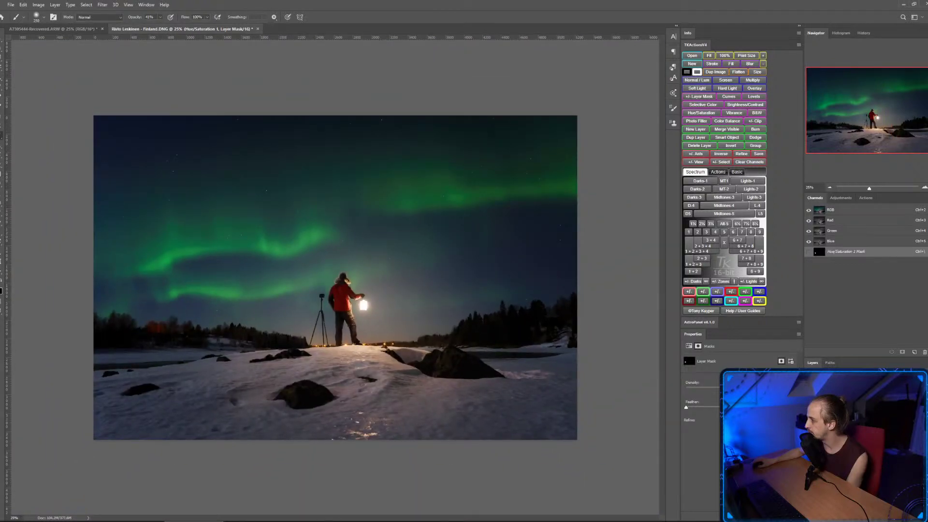
left_click_drag(151, 329, 161, 328)
key("1")
key("4")
left_click(830, 190)
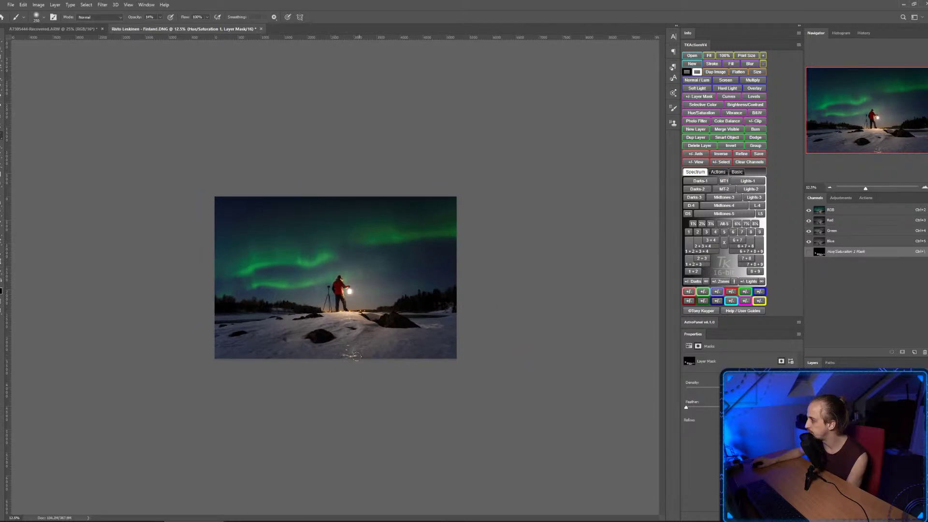
left_click(925, 188)
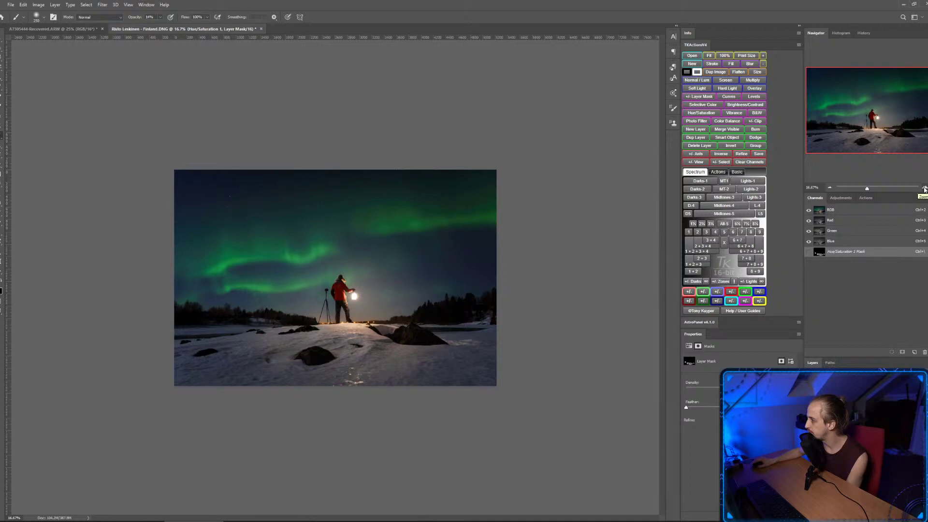
left_click(925, 189)
Remove the bright light reflections in the snow at the photo's lower edge on a new layer with an enlarged Spot Healing Brush.
key("ctrl+shift+n")
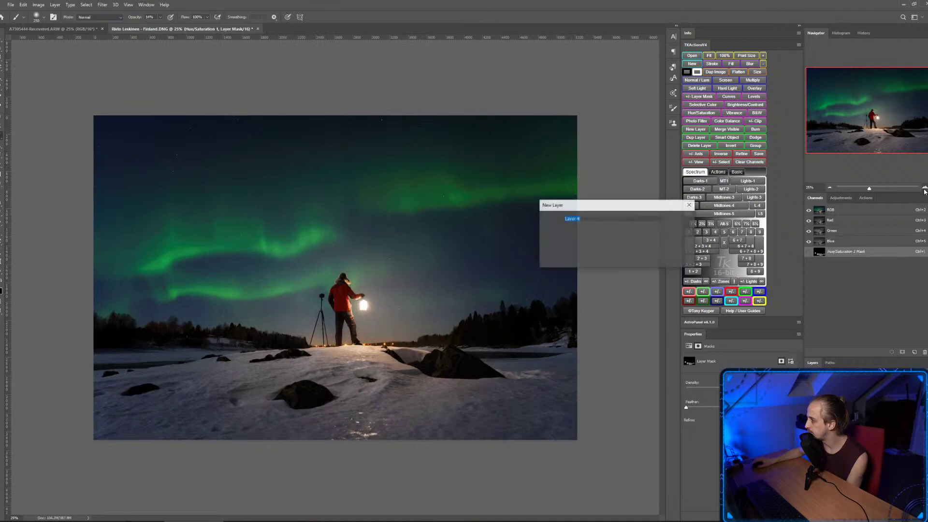
key("Return")
key("j")
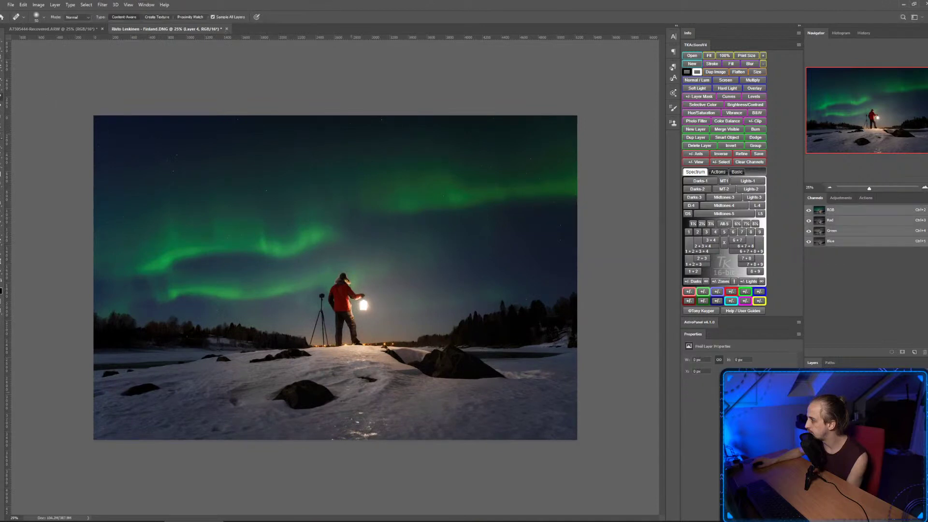
key("bracketright")
key("bracketright")
key("bracketright")
key("bracketright")
left_click_drag(375, 433, 349, 432)
left_click_drag(345, 445, 331, 441)
Try healing the small remaining glint in the foreground snow with a smaller brush, and undo it.
key("bracketleft")
key("bracketleft")
key("bracketleft")
left_click(355, 420)
key("ctrl+z")
Select the Background copy layer and compare the finished edit with the earlier version of the photo.
left_click(830, 188)
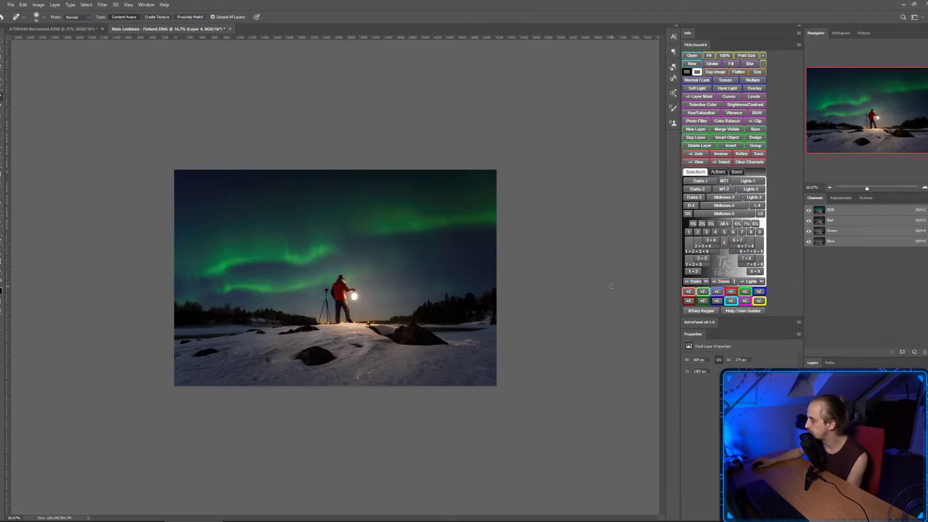
left_click(924, 189)
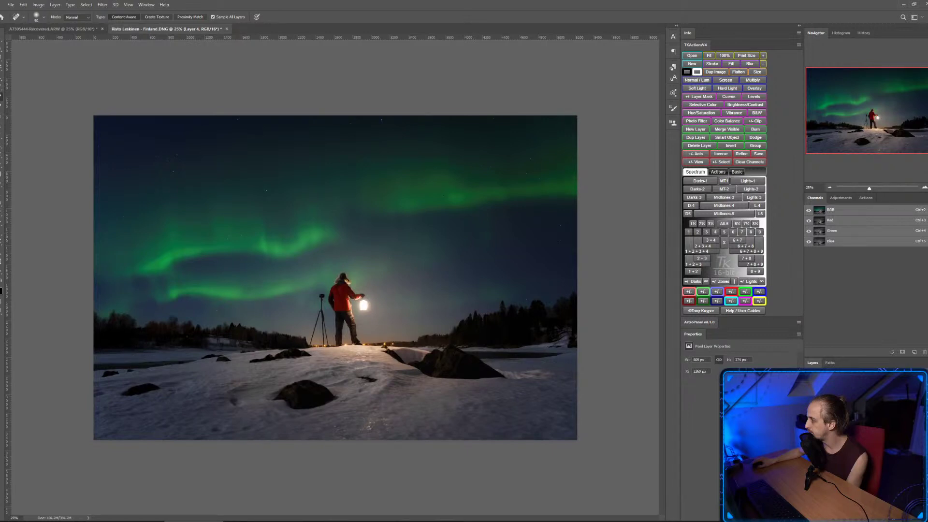
key("alt+bracketleft")
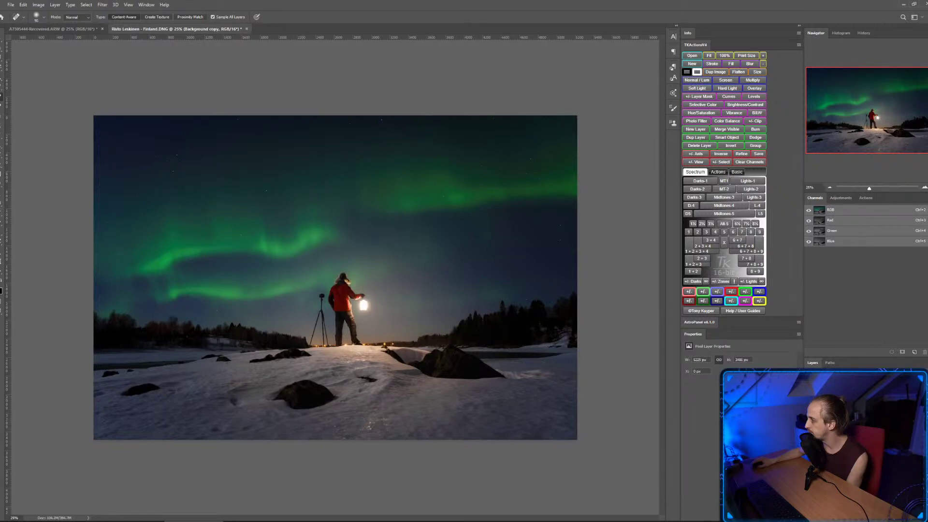
key("ctrl+comma")
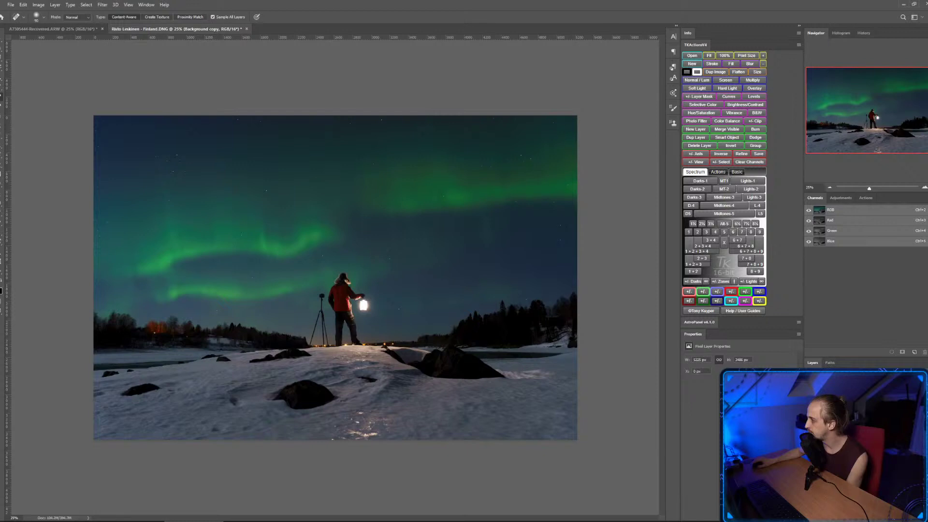
key("ctrl+comma")
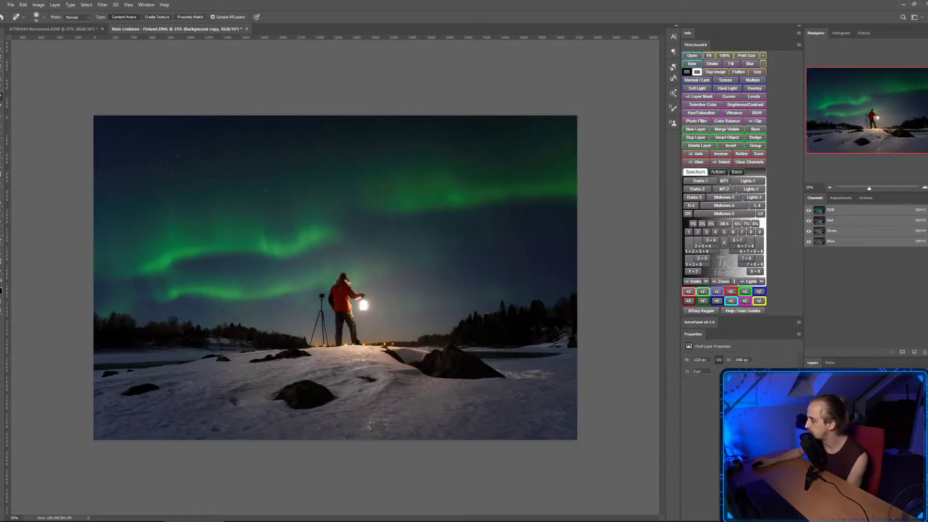
key("ctrl+comma")
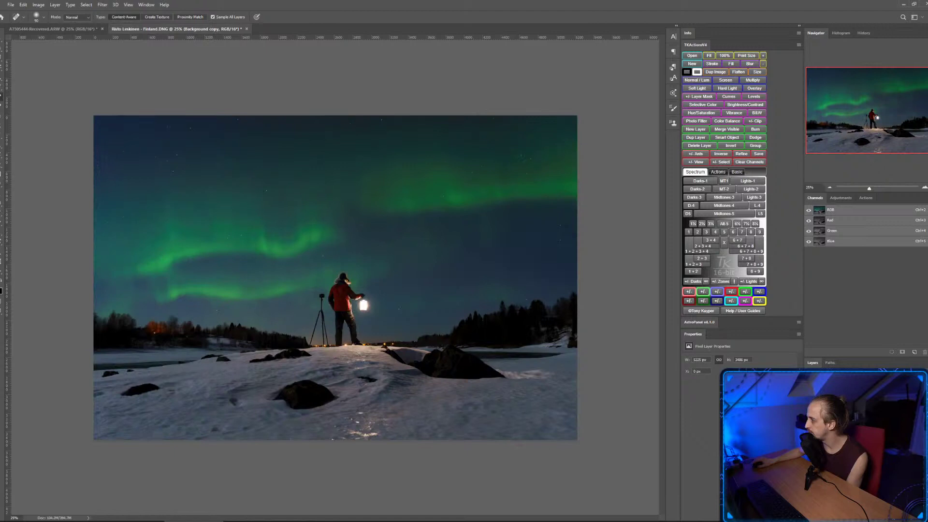
key("ctrl+comma")
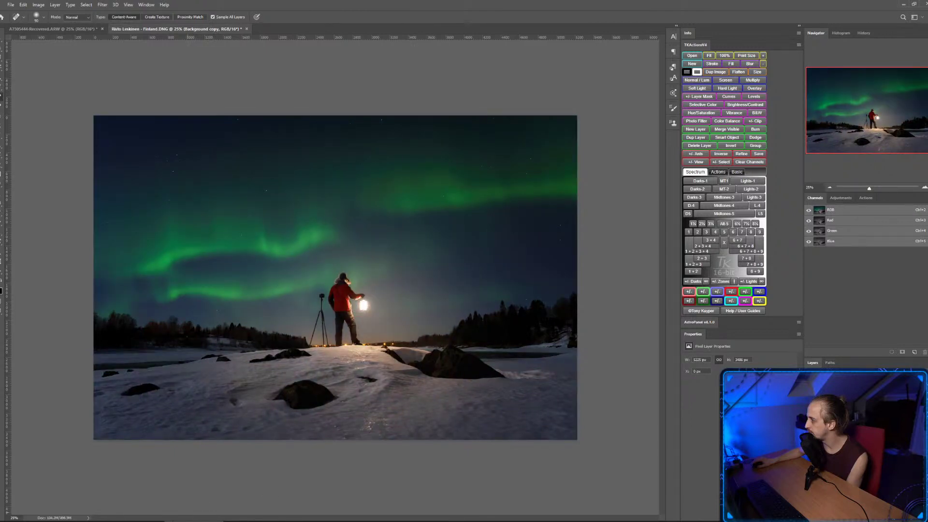
Switch to Lightroom Classic and open the second thumbnail, the Bryce Canyon Milky Way photo, in Loupe view.
key("alt+Tab")
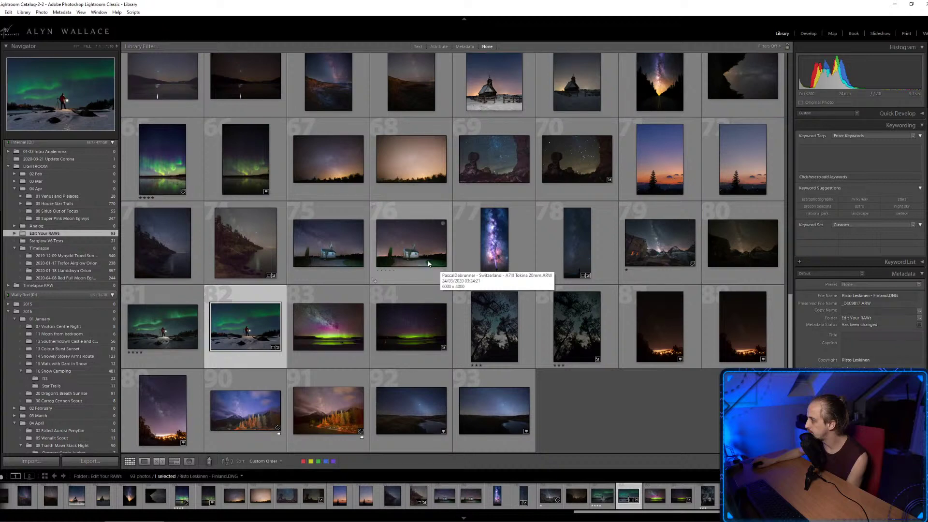
scroll(408, 265, "up", 1)
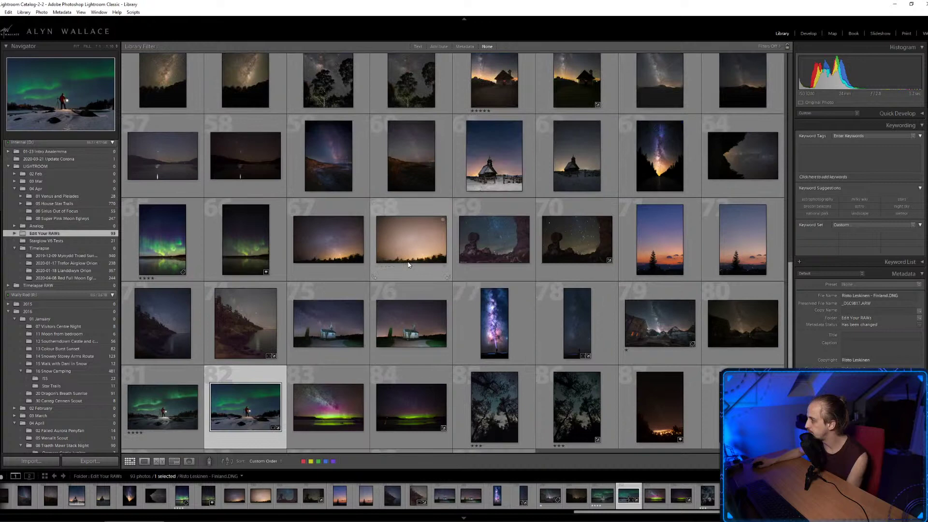
scroll(408, 265, "up", 1)
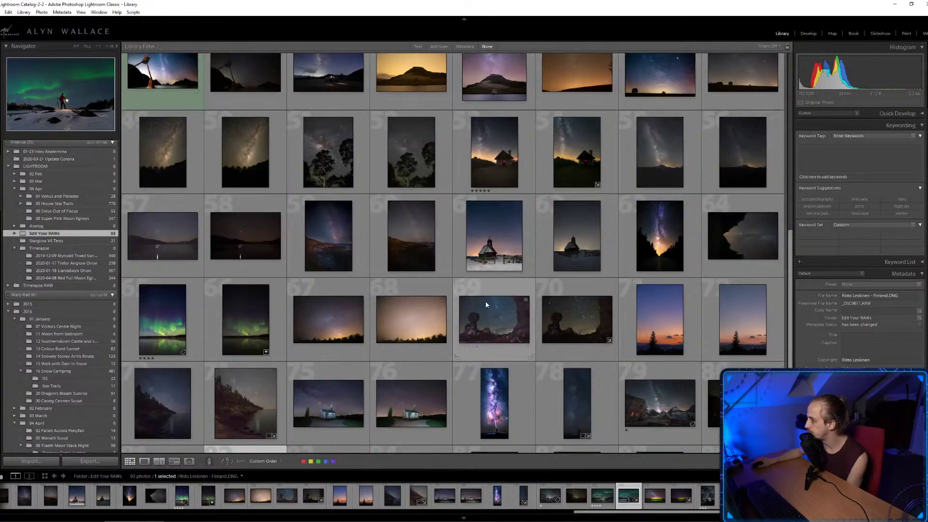
scroll(538, 325, "up", 1)
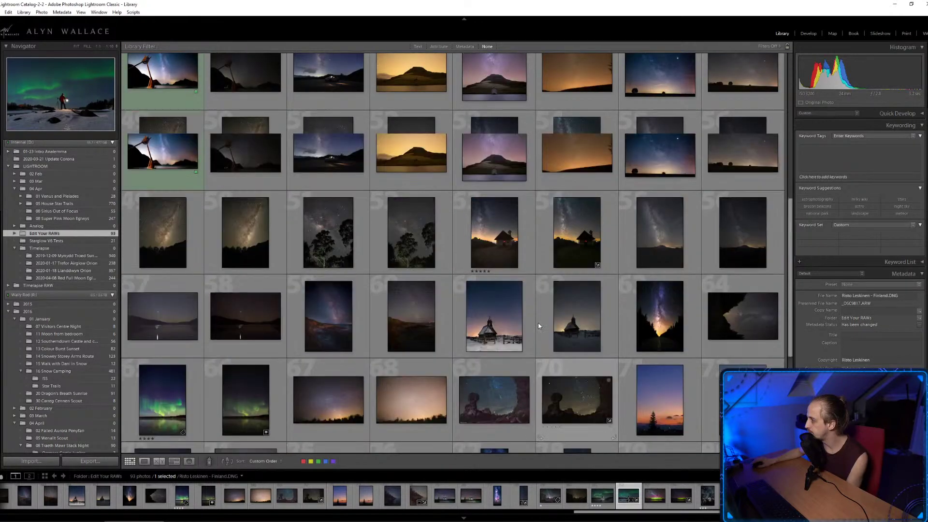
scroll(539, 326, "up", 1)
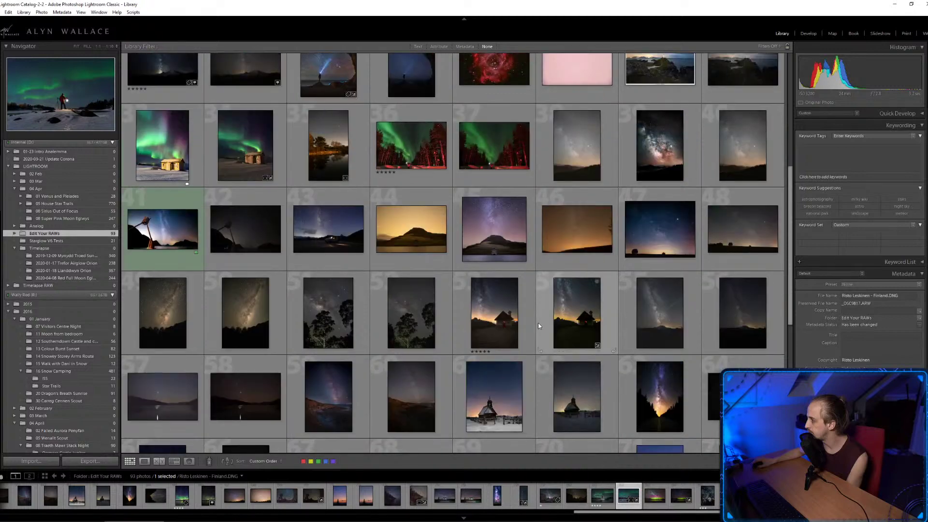
scroll(538, 323, "up", 2)
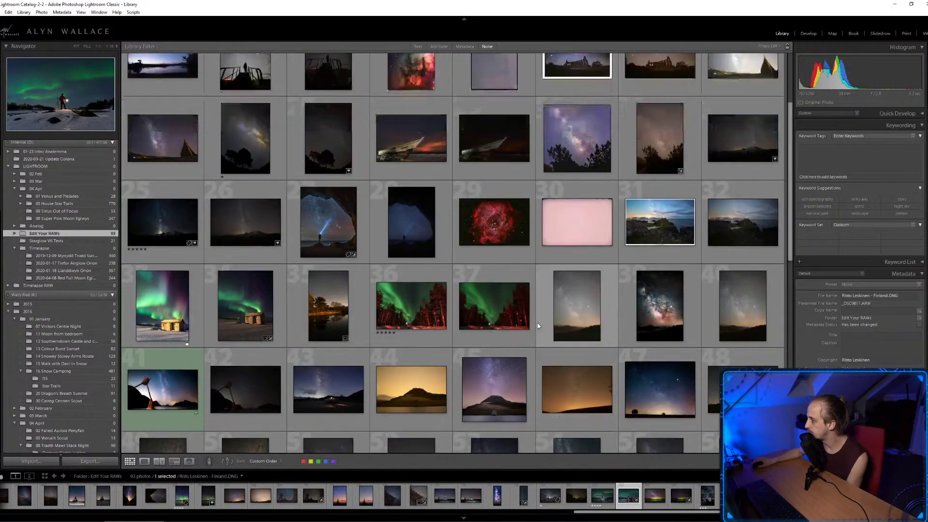
scroll(537, 325, "up", 1)
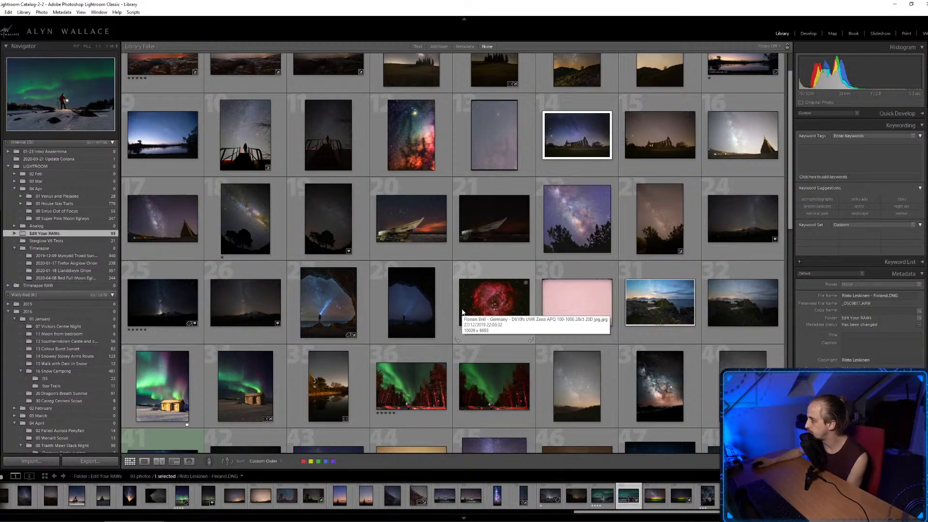
scroll(590, 325, "up", 1)
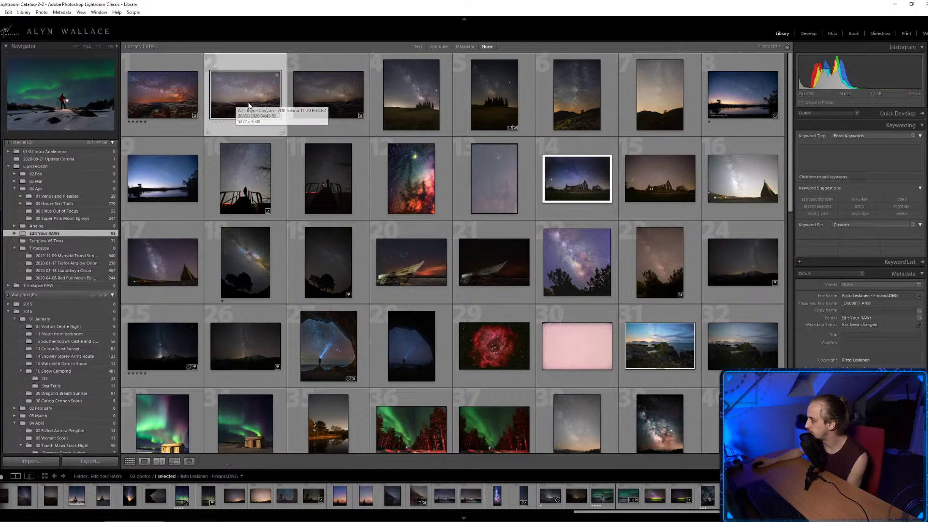
key("e")
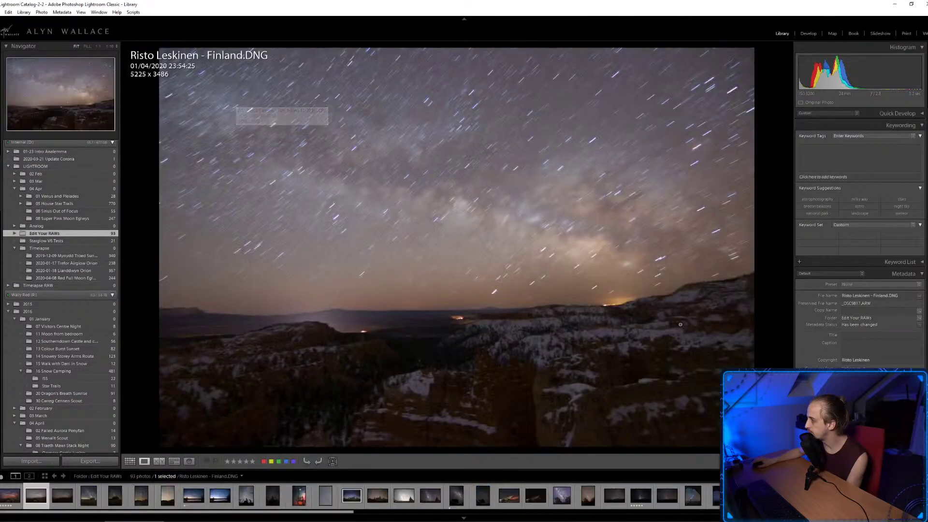
Open the Bryce Canyon foreground RAW in the Develop module and reset all develop settings on it and on the adjacent Bryce Canyon sky RAW.
key("Left")
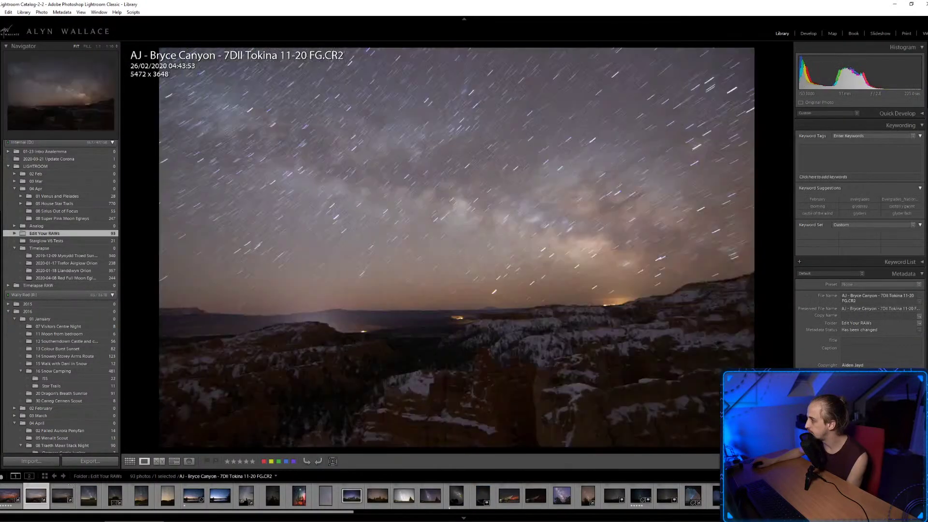
key("d")
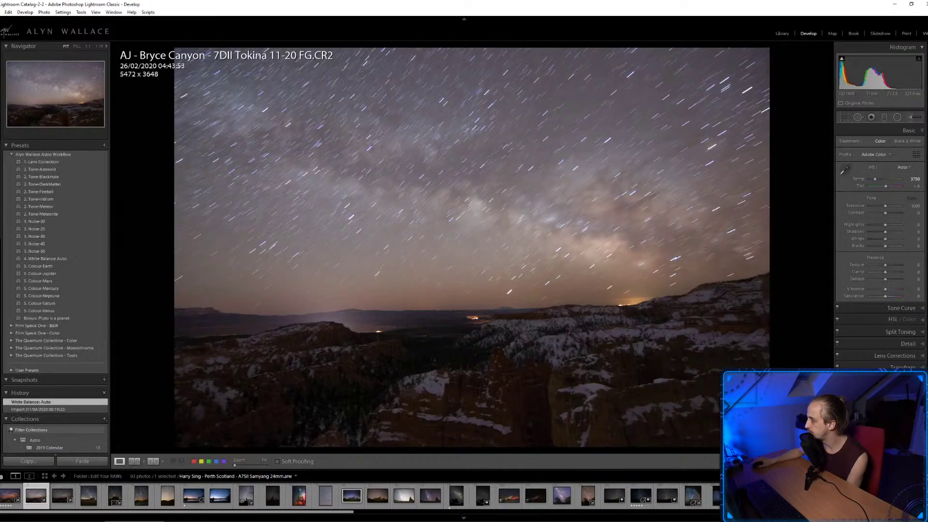
key("ctrl+shift+r")
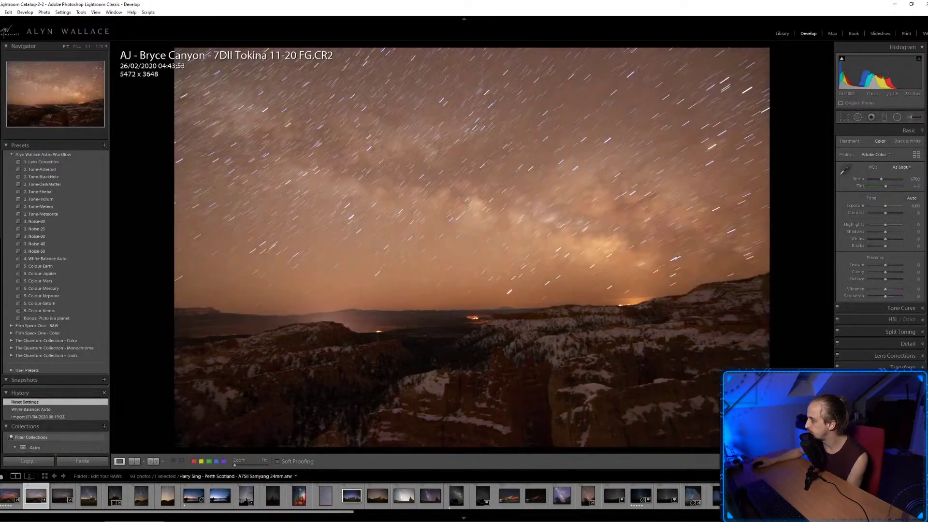
left_click(61, 497)
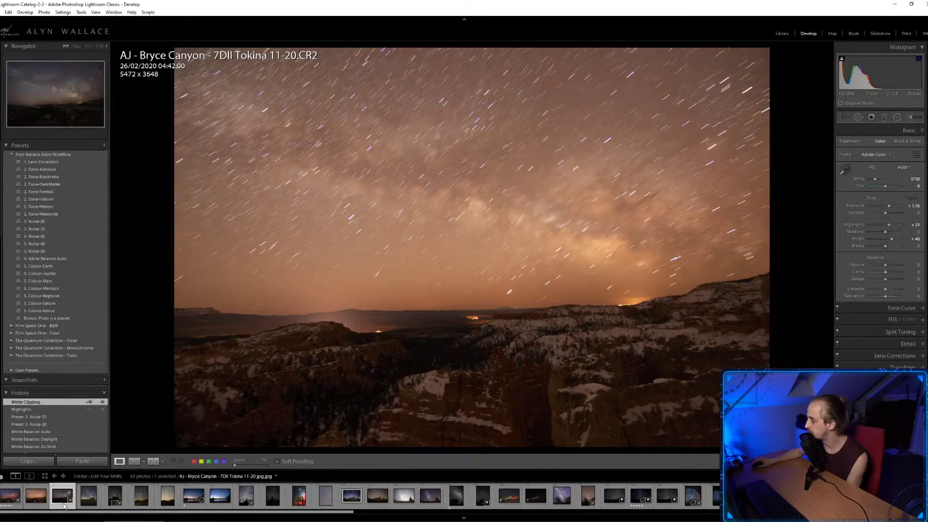
key("ctrl+shift+r")
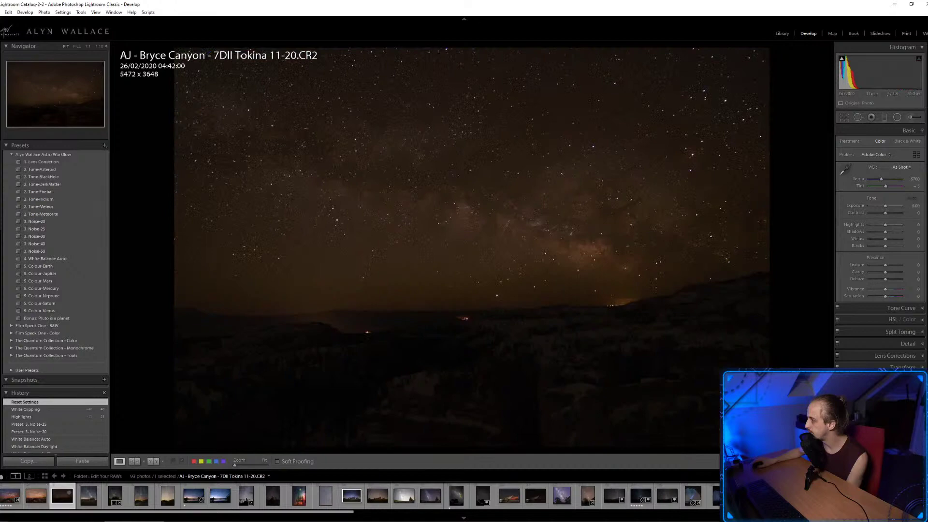
Compare the finished Bryce Canyon JPG with the two unedited RAW exposures, alternating between the foreground shot and the darker sky shot.
left_click(3, 502)
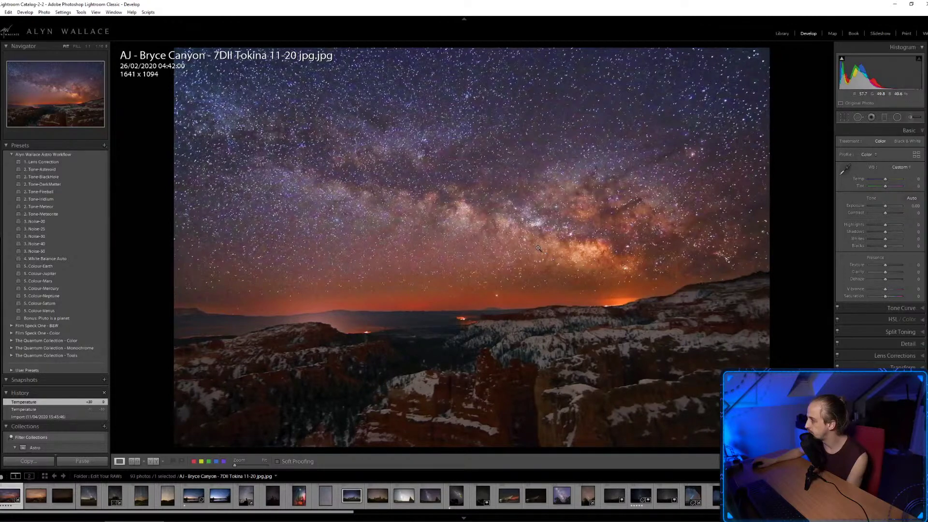
key("Right")
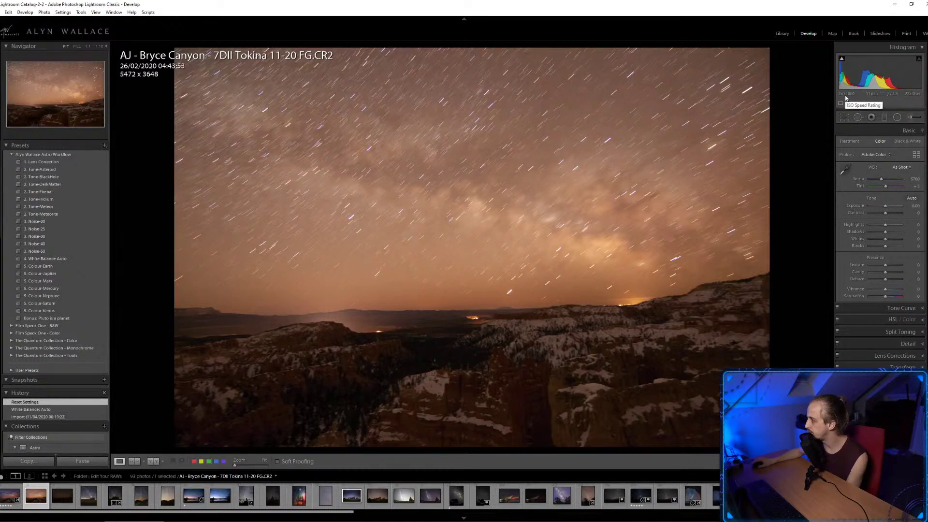
key("Right")
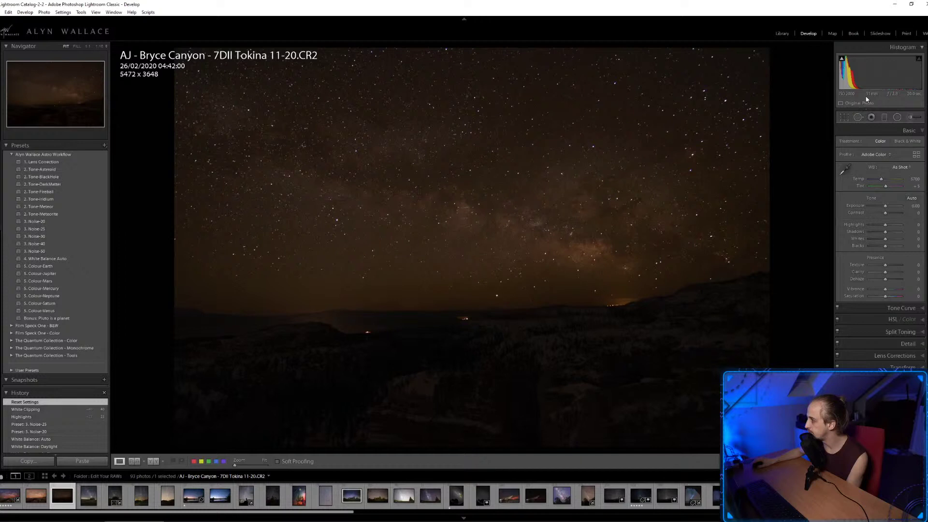
key("Left")
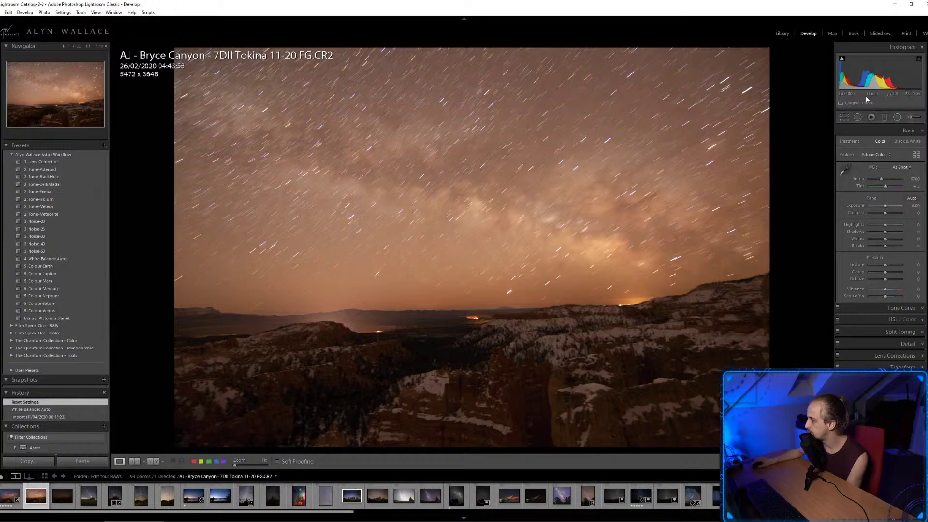
key("Right")
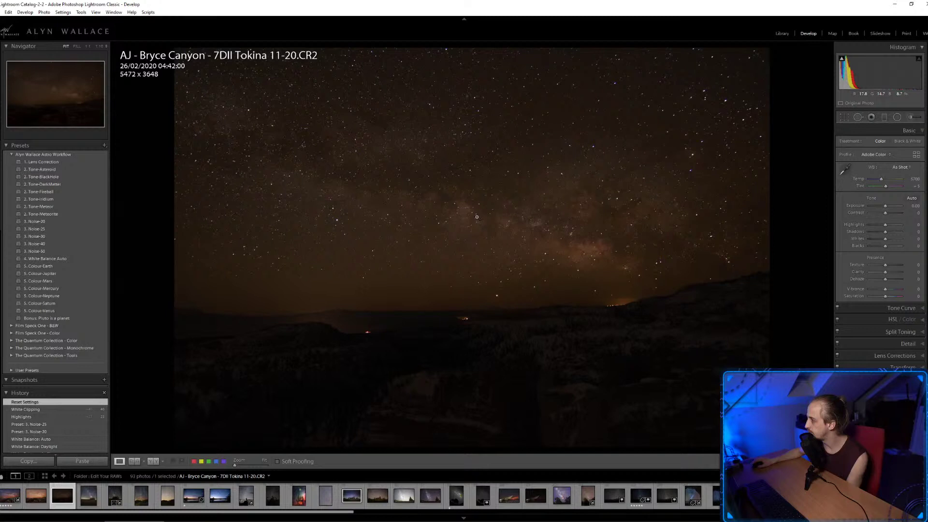
key("Left")
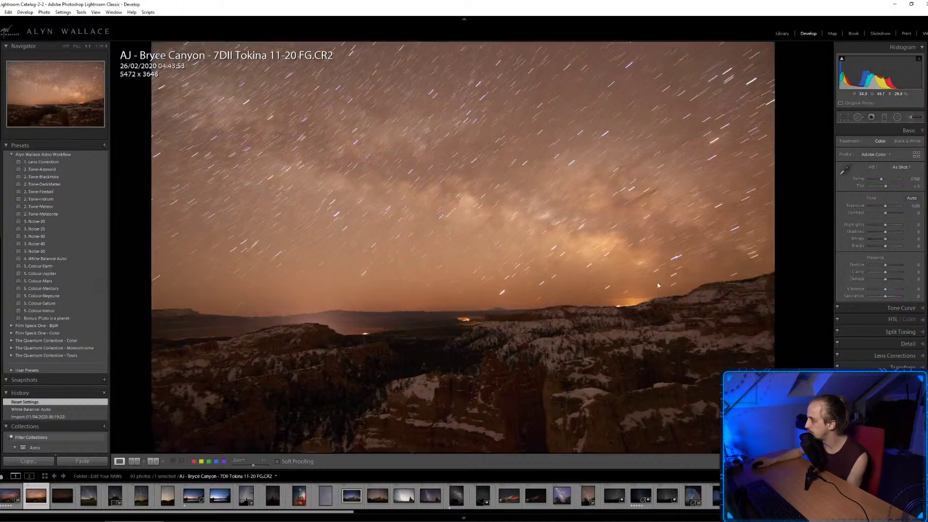
Examine the star trails, horizon lights and snowy canyon foreground of the long-exposure Bryce Canyon RAW close up, then return to the full view.
left_click(667, 284)
left_click_drag(660, 289, 648, 269)
left_click_drag(531, 263, 571, 265)
left_click_drag(425, 261, 556, 264)
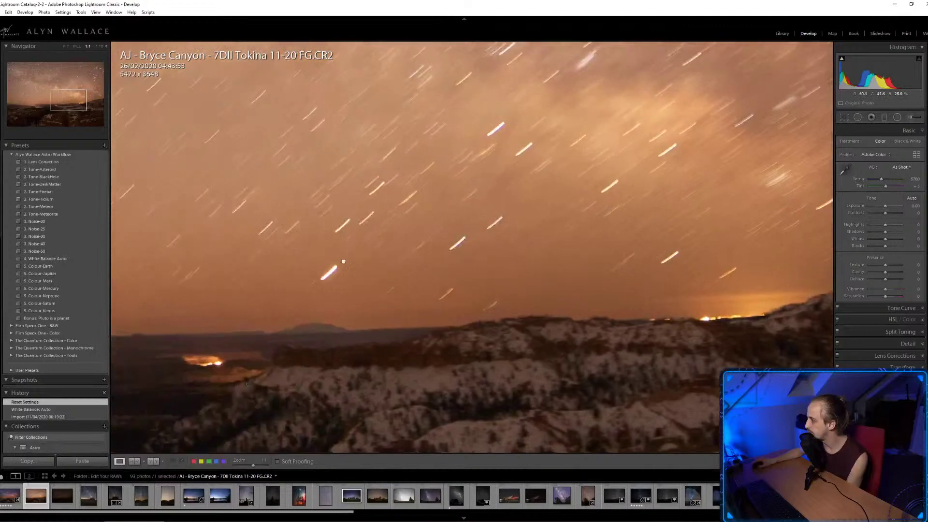
left_click_drag(338, 256, 452, 257)
left_click_drag(386, 265, 416, 267)
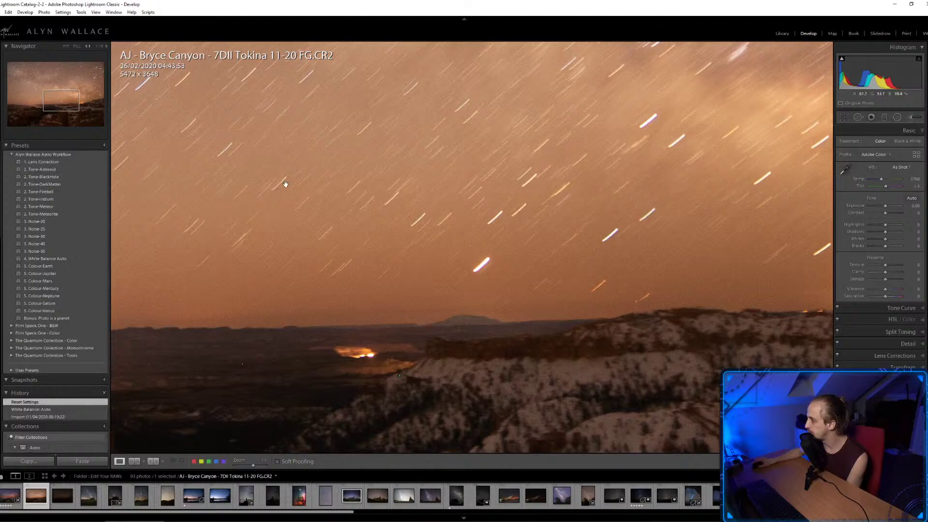
left_click_drag(517, 381, 522, 369)
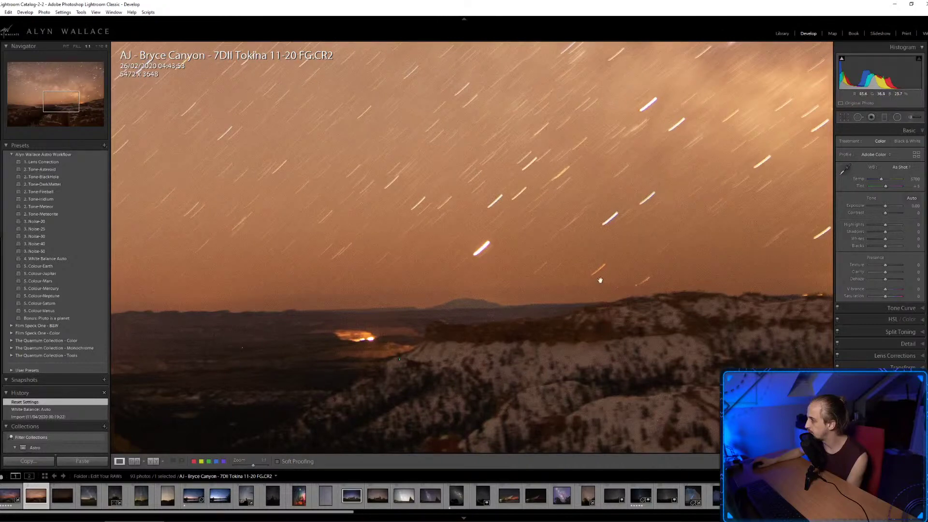
left_click_drag(565, 338, 529, 206)
left_click_drag(292, 379, 482, 257)
left_click_drag(348, 357, 572, 336)
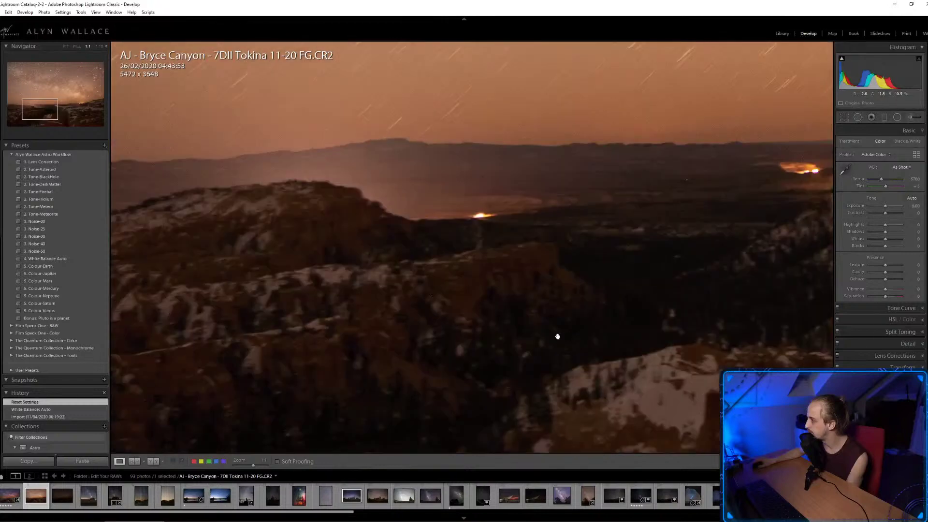
left_click(533, 313)
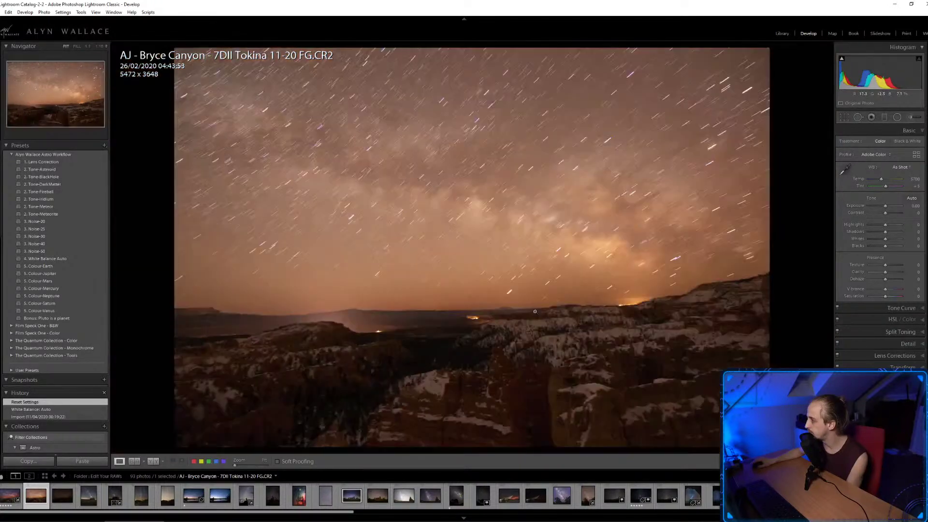
Set the foreground RAW's white balance to Auto with a Tint of +1, and select the darker Bryce Canyon sky RAW.
left_click(908, 168)
left_click(898, 176)
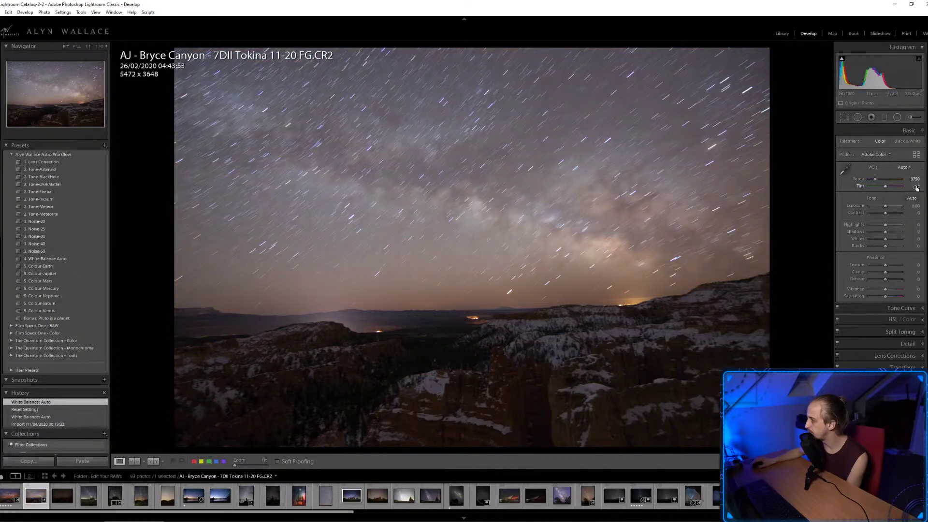
left_click(918, 187)
type("1")
key("Return")
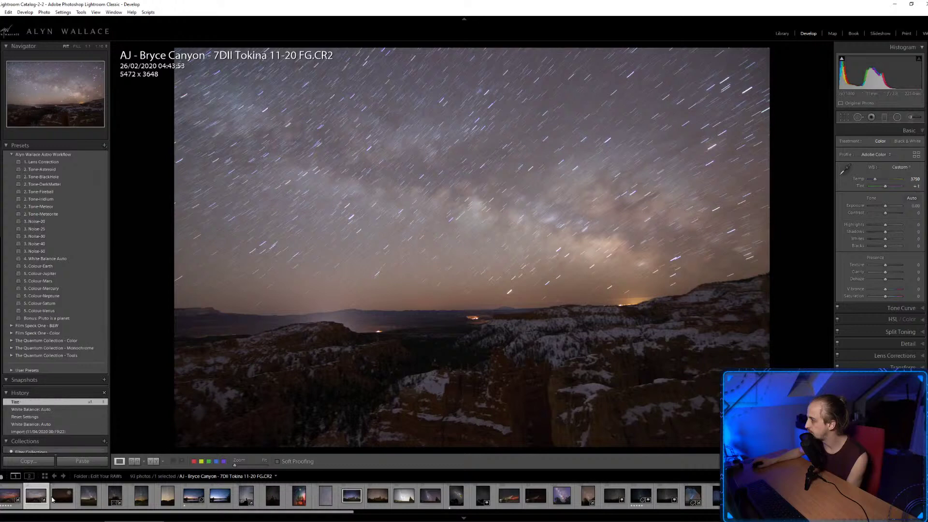
left_click(60, 501)
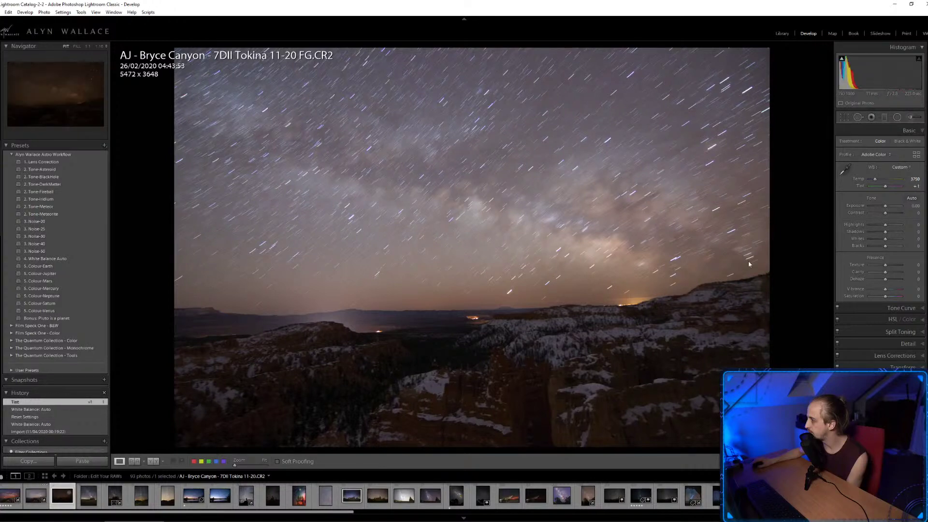
Set the darker 11-20 sky frame's white balance to Auto and its tint to +1.
left_click(908, 168)
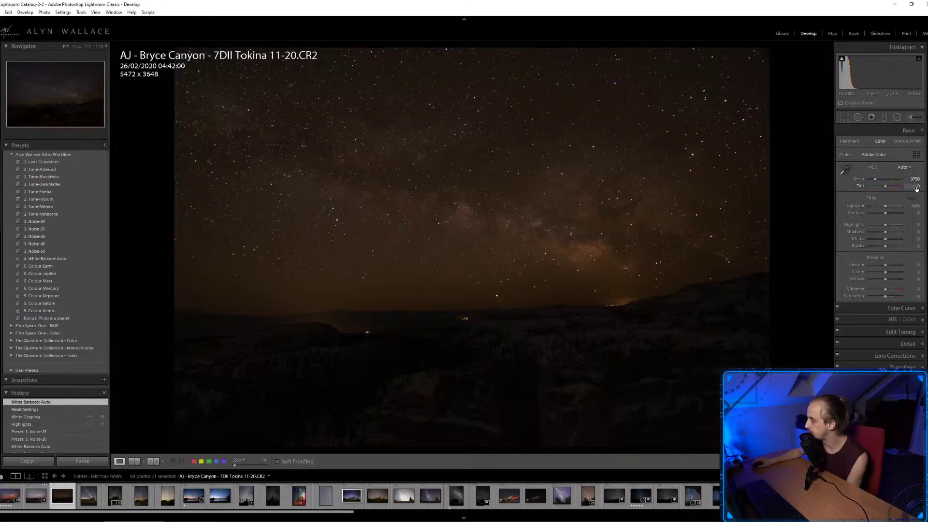
left_click(916, 186)
type("1")
key("Return")
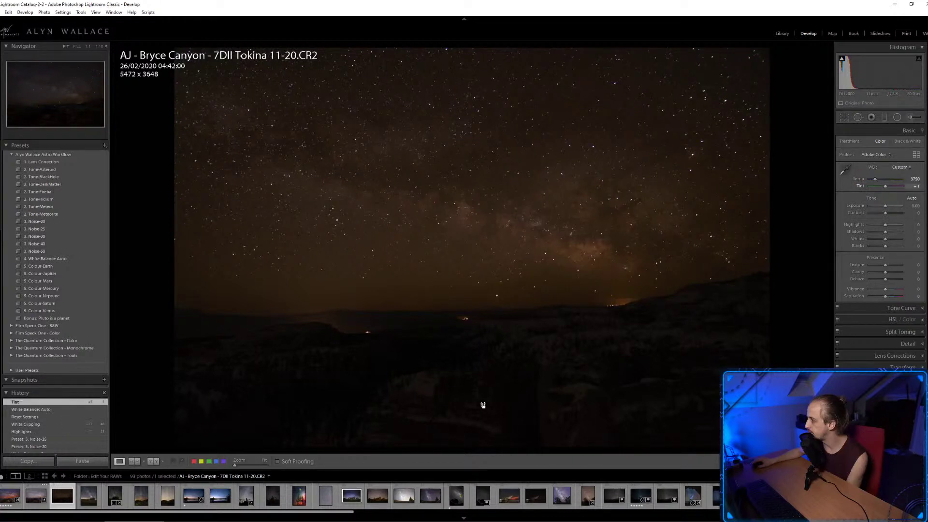
Enable profile corrections and chromatic aberration removal on the Bryce Canyon foreground frame with the star trails.
left_click(34, 504)
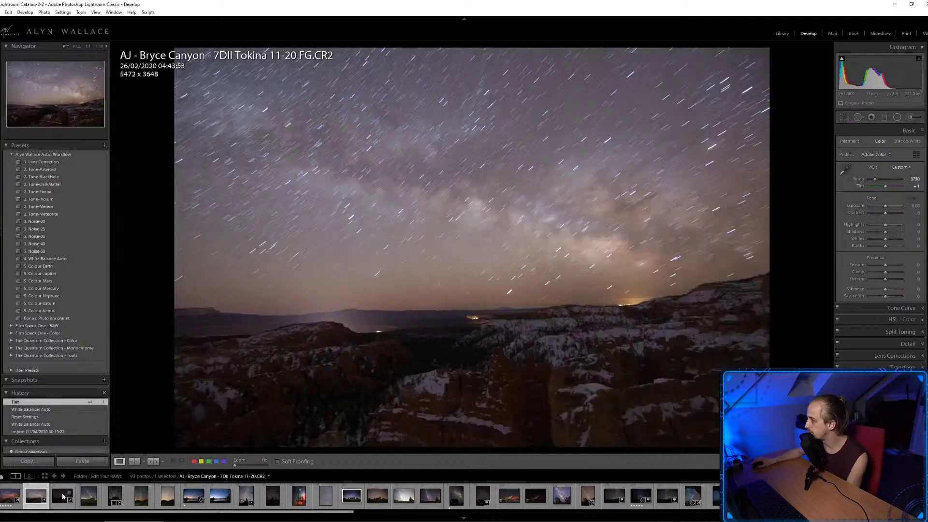
left_click(909, 130)
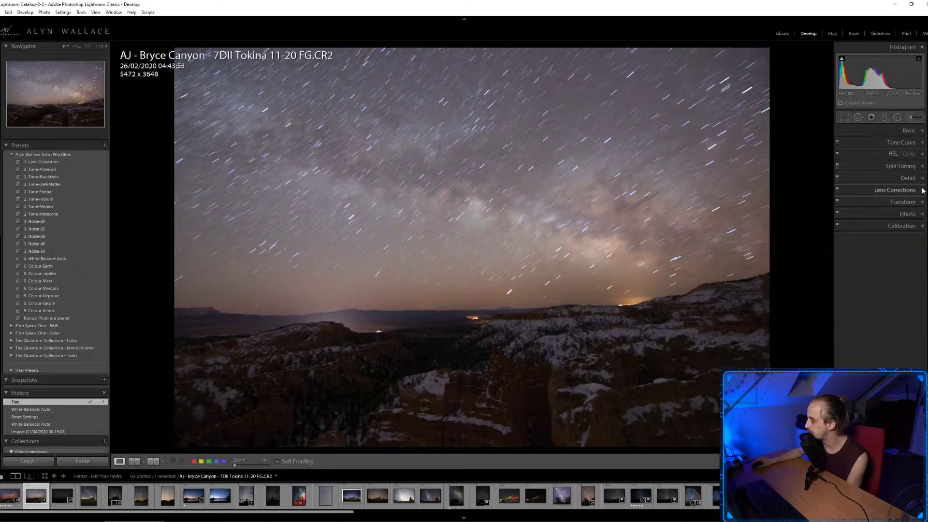
left_click(897, 190)
left_click(867, 219)
left_click(868, 212)
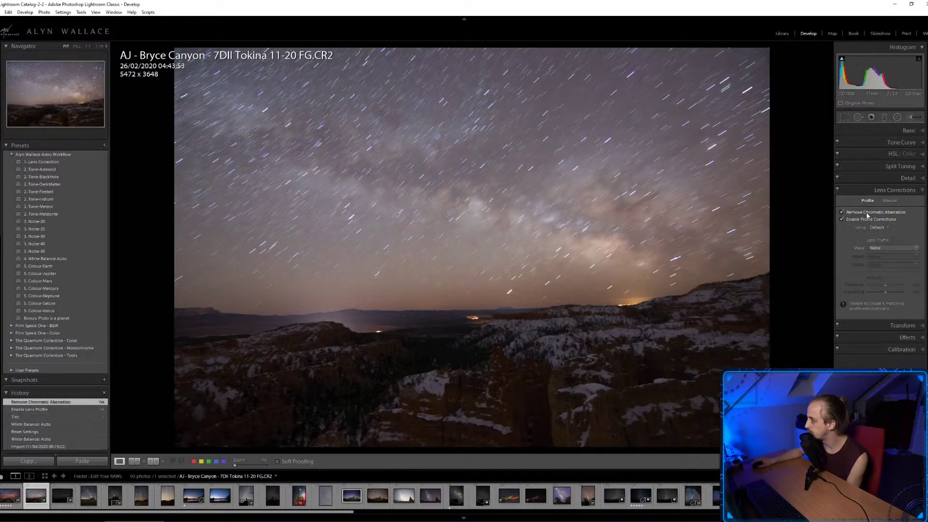
Set the foreground frame's lens profile to make Tokina, model Tokina AT-X 116 PRO DX II 11-16mm F2.8.
left_click(907, 249)
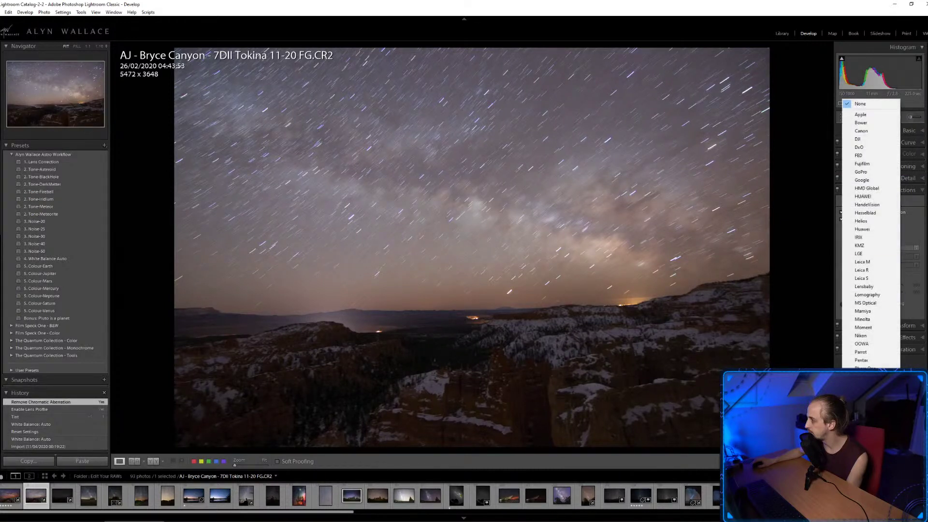
key("Escape")
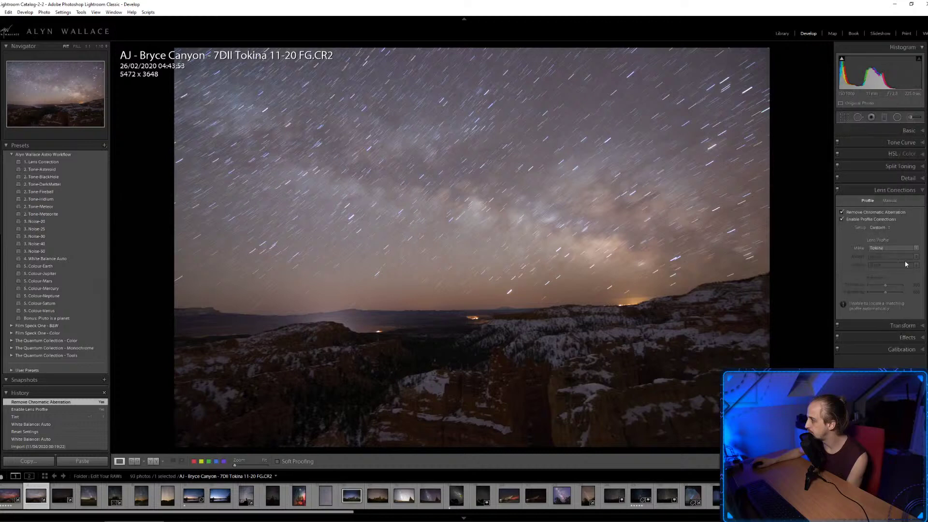
left_click(910, 258)
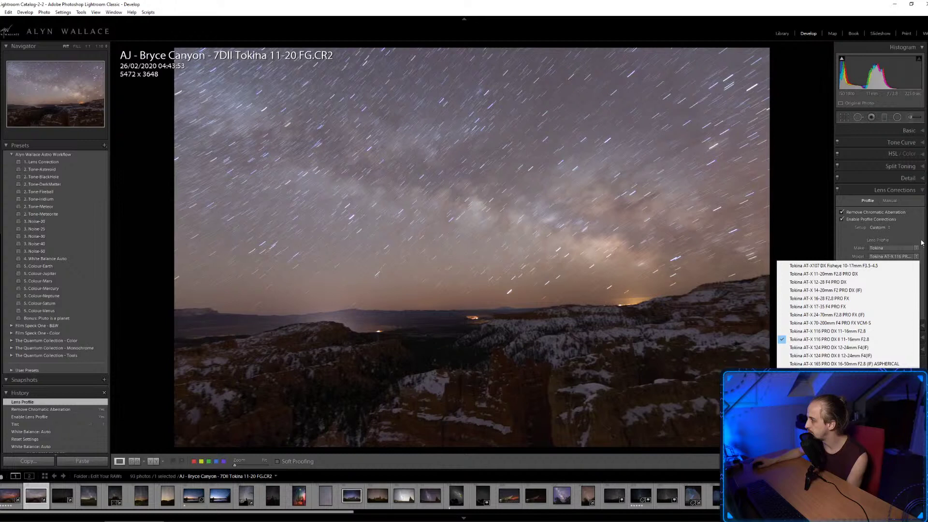
left_click(922, 241)
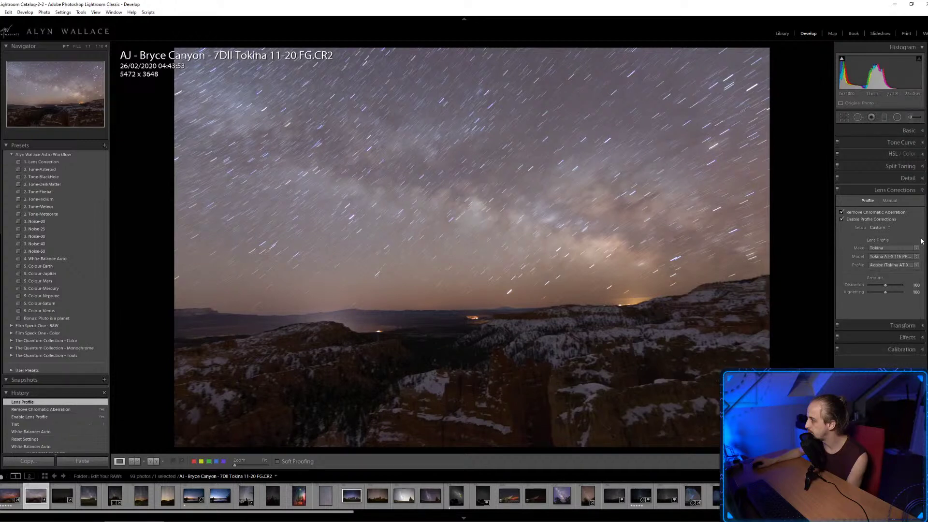
Enable chromatic aberration removal and profile corrections on the darker Bryce Canyon sky frame.
left_click(62, 496)
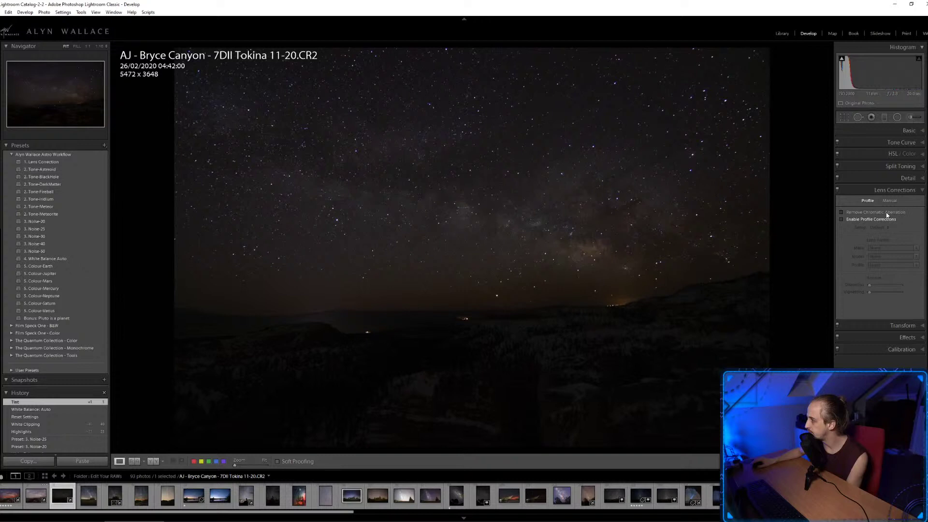
left_click(847, 220)
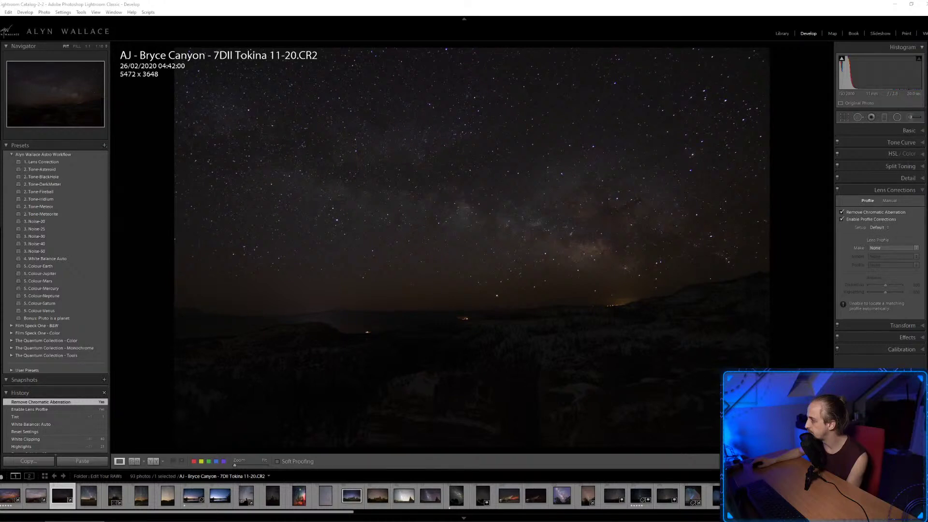
key("alt+Tab")
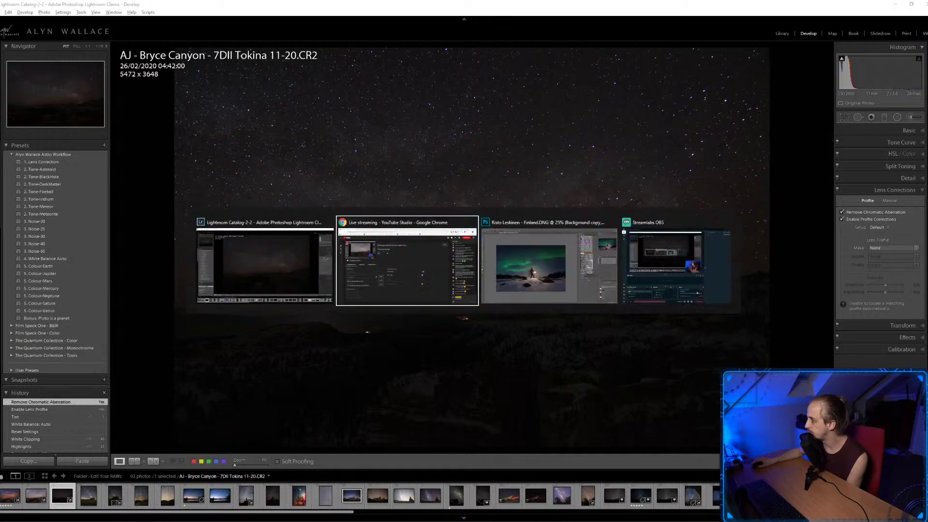
key("alt+Tab")
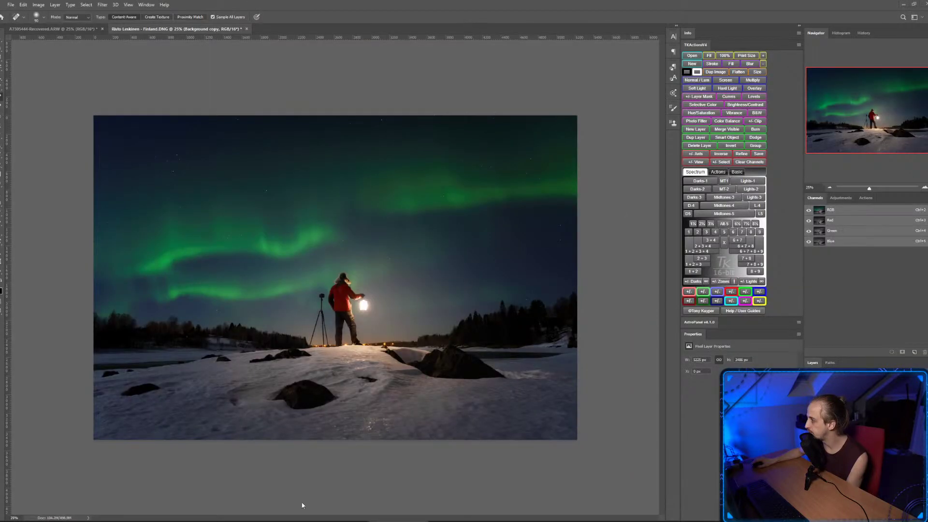
key("alt+Tab")
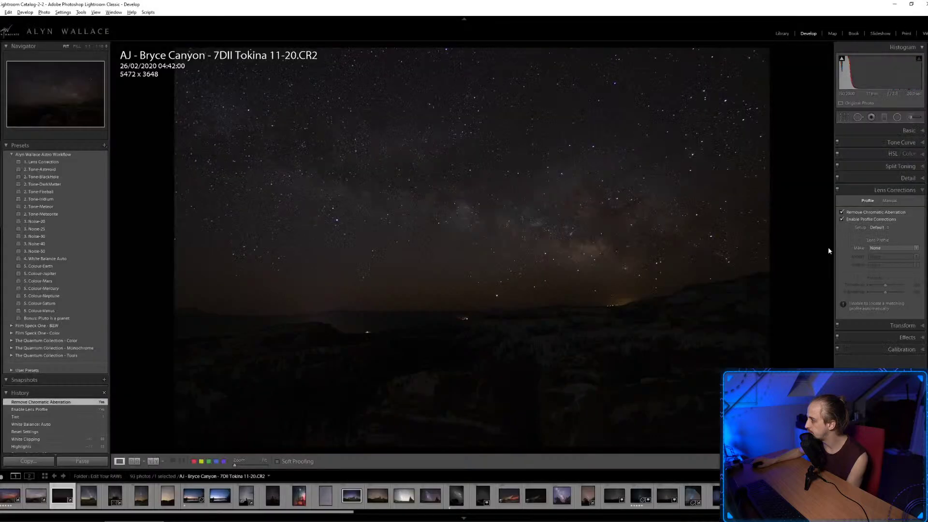
Assign the Tokina lens profile to the sky frame.
left_click(892, 248)
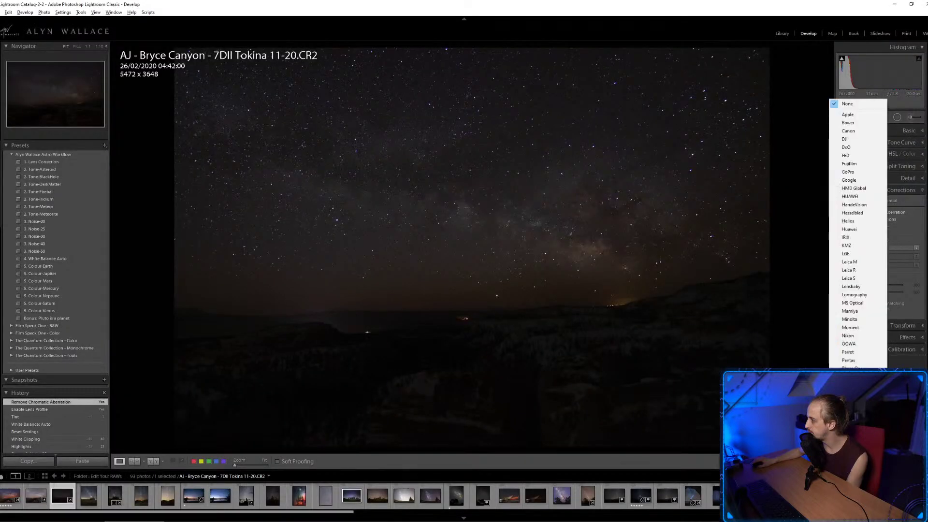
key("Return")
Raise the sky frame's exposure to +2.00 and apply the 3. Noise-25 preset to it.
left_click(922, 132)
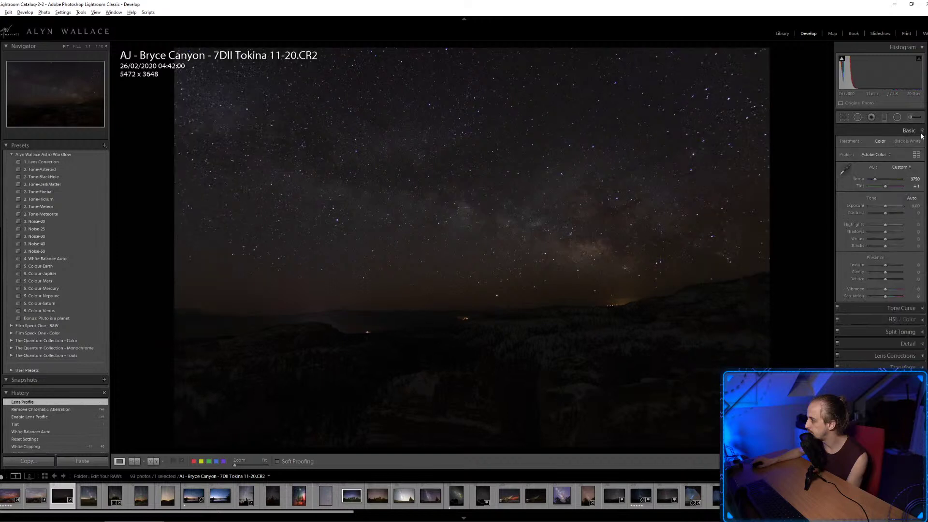
left_click(913, 206)
type("2")
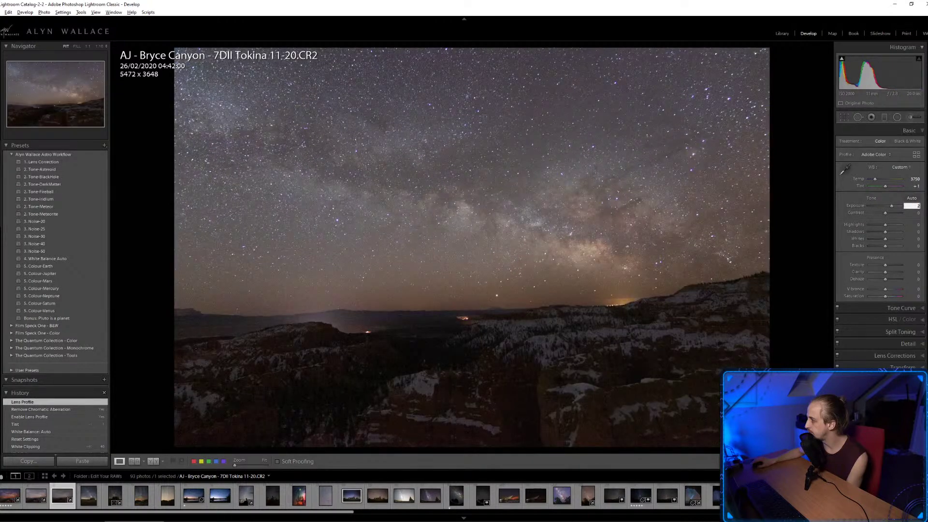
key("Return")
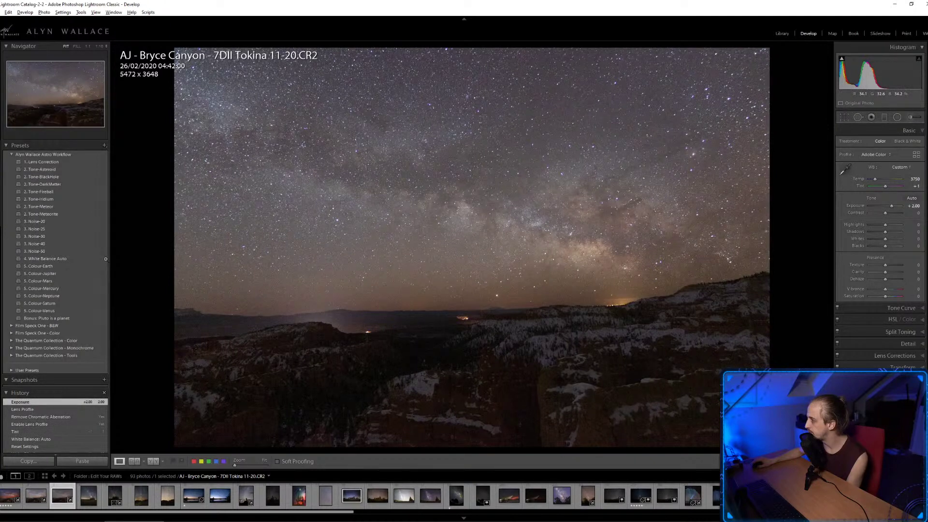
left_click(44, 230)
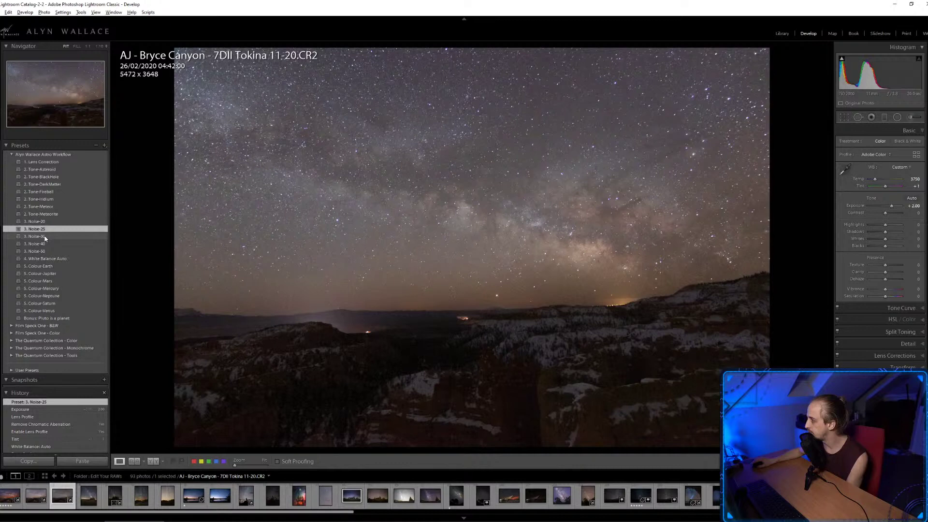
Open the selected Bryce Canyon sky and foreground frames together as layers in Photoshop.
key("g")
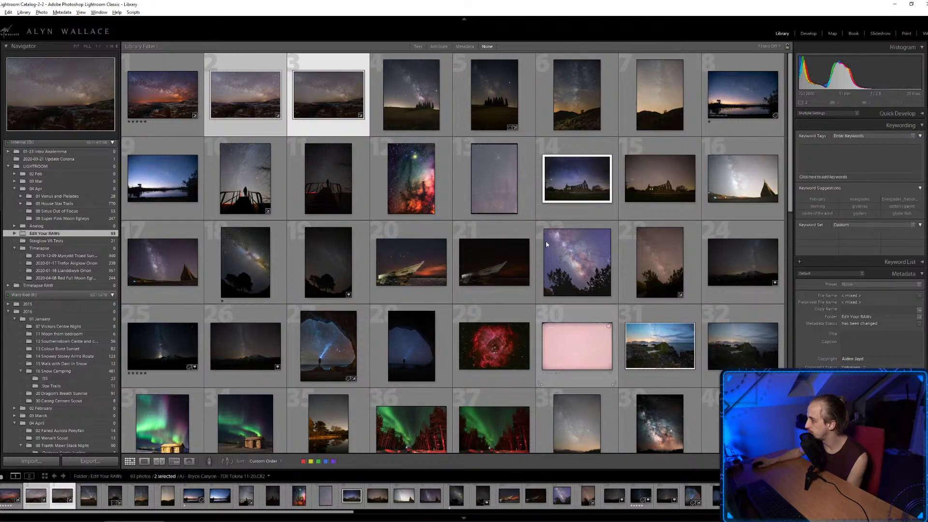
key("alt+Tab")
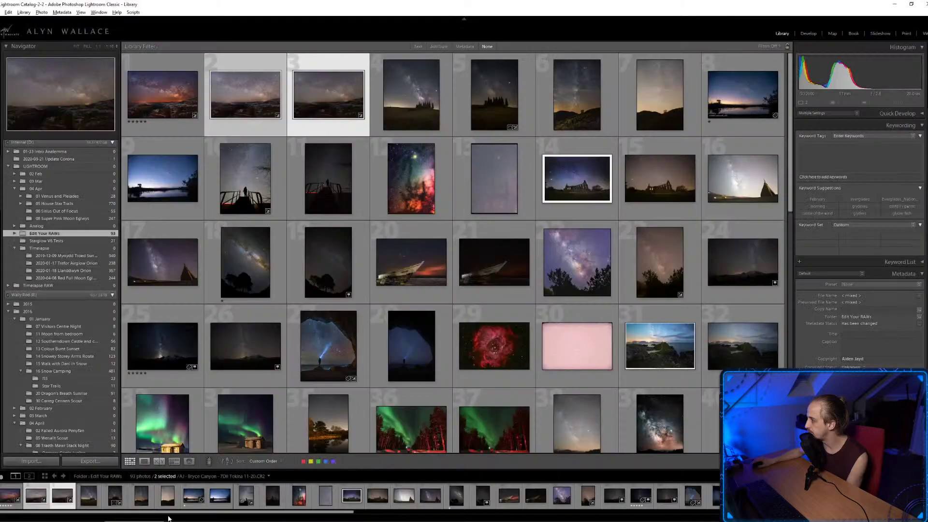
right_click(327, 99)
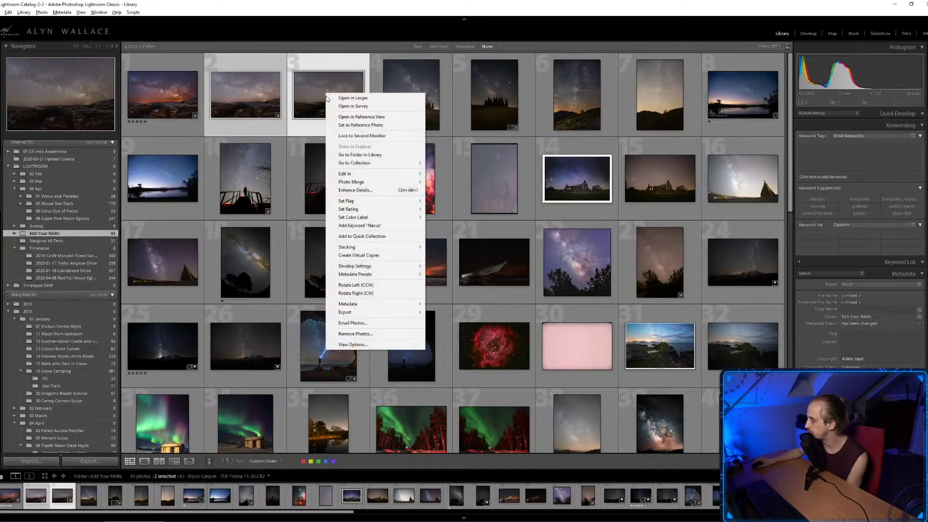
mouse_move(377, 173)
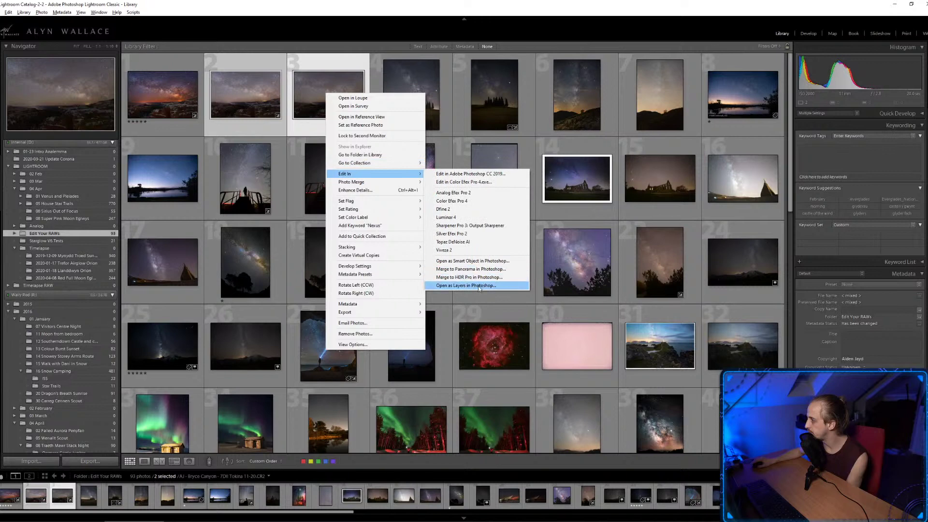
left_click(479, 285)
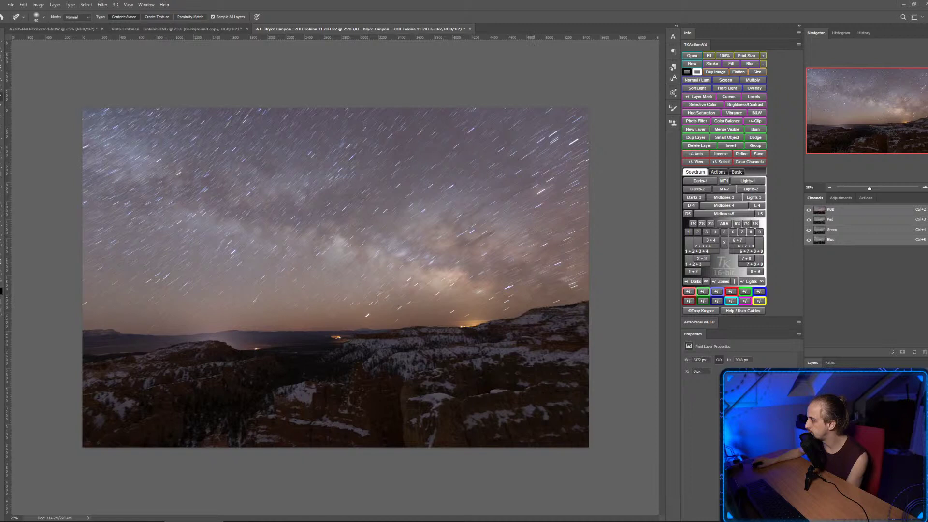
Compare the two layers and shift the foreground layer left about 140 px to align its landscape with the sky layer.
key("ctrl+z")
key("ctrl+shift+z")
key("ctrl+z")
key("ctrl+shift+z")
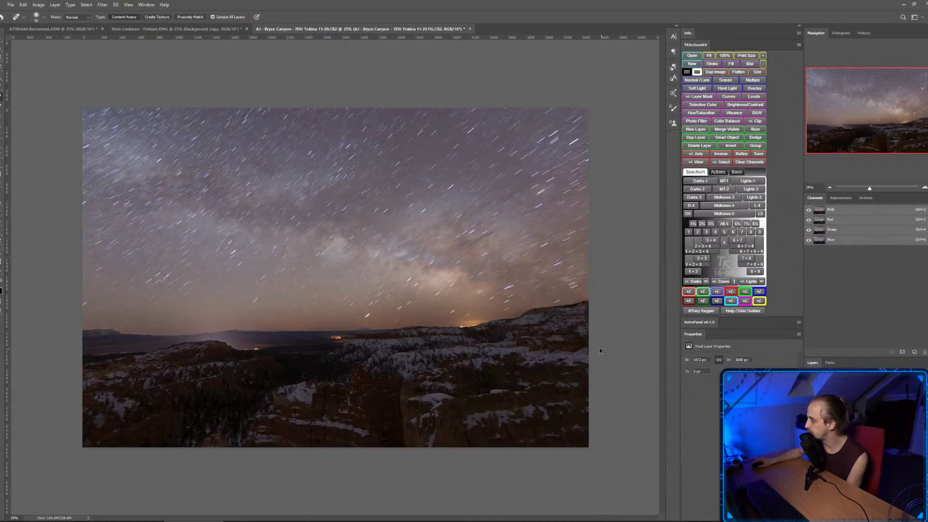
mouse_move(570, 339)
left_mouse_down()
mouse_move(543, 338)
mouse_move(573, 319)
mouse_move(579, 335)
mouse_move(574, 314)
mouse_move(554, 343)
mouse_move(572, 328)
mouse_move(565, 338)
left_mouse_up()
key("Delete")
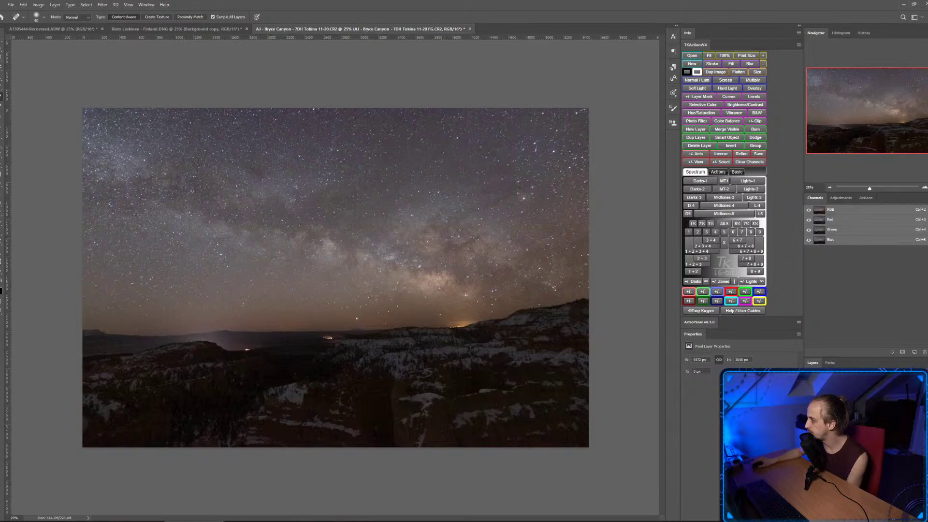
key("ctrl+z")
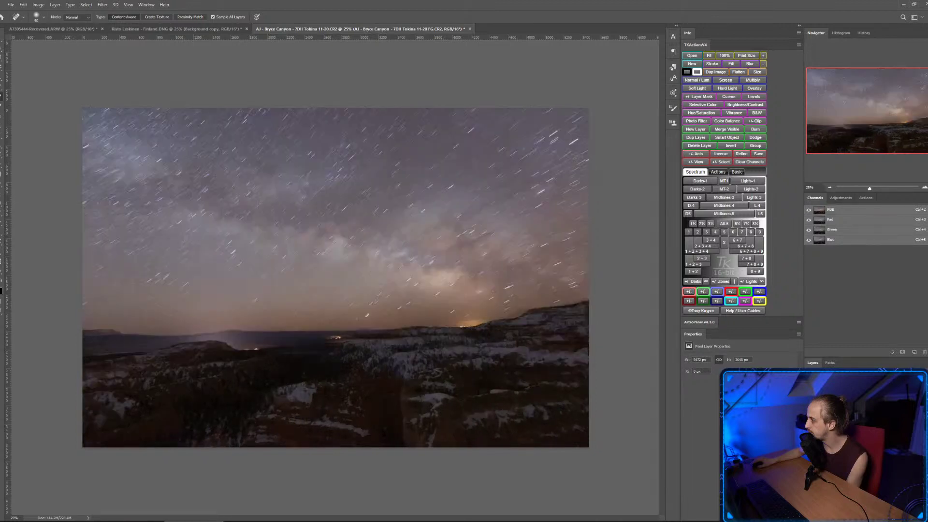
mouse_move(561, 382)
left_mouse_down()
mouse_move(550, 370)
mouse_move(545, 377)
mouse_move(556, 369)
left_mouse_up()
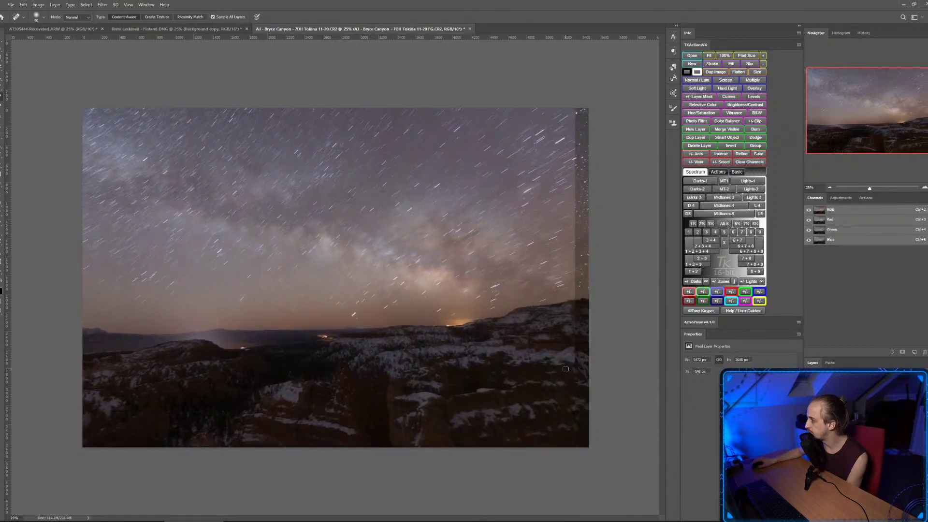
Clear the preset crop ratio and crop both sides of the image to remove the uncovered strip beside the shifted layer.
left_click(6, 78)
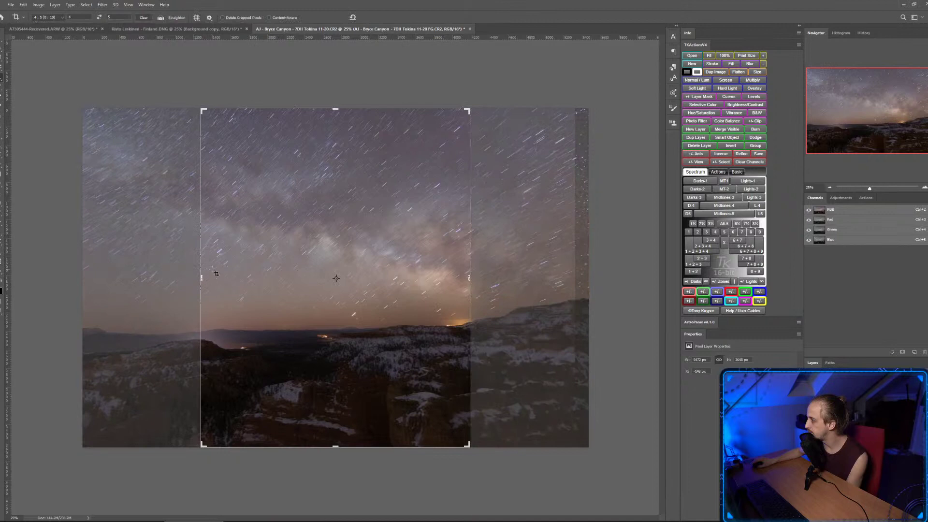
left_click(144, 18)
left_click_drag(208, 284, 142, 278)
left_click_drag(529, 278, 583, 279)
key("ctrl+r")
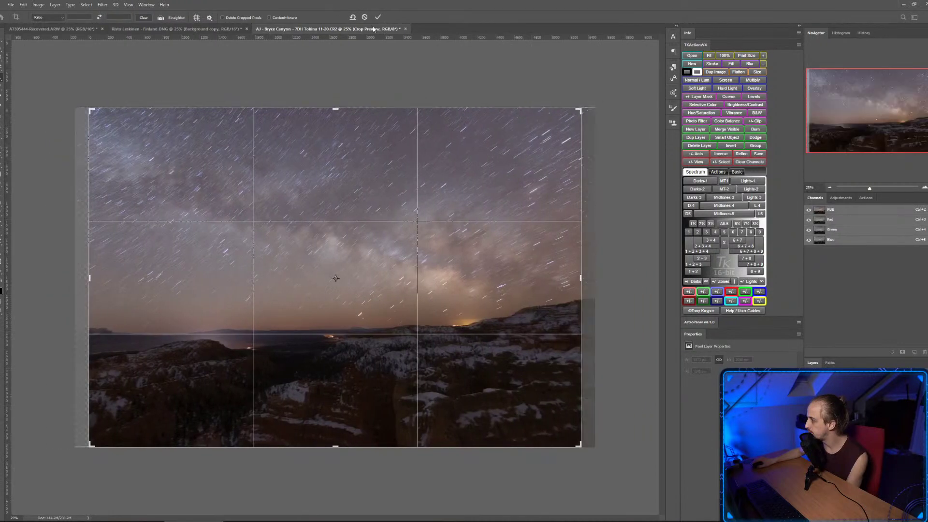
left_click(378, 17)
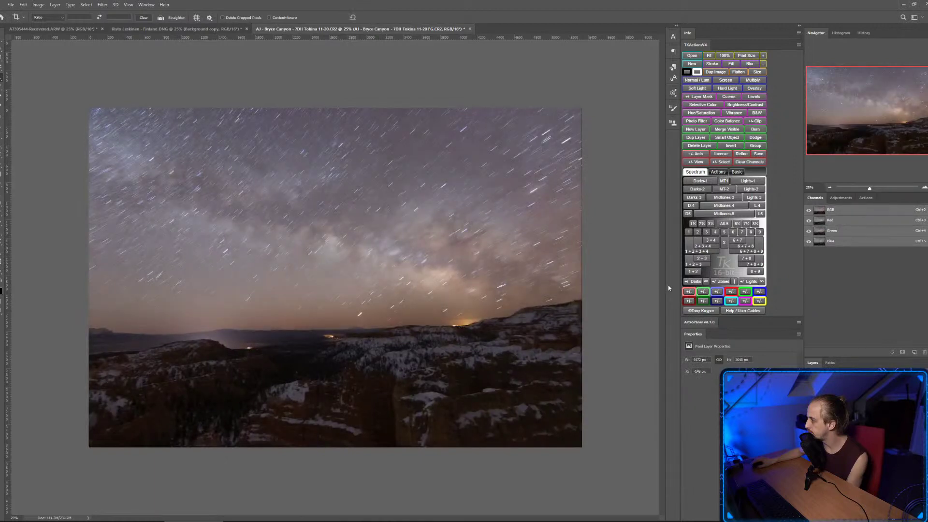
Mask the sky out of the foreground layer, using a Quick Selection of the sky and an inverted layer mask.
left_click(5, 67)
left_click(29, 68)
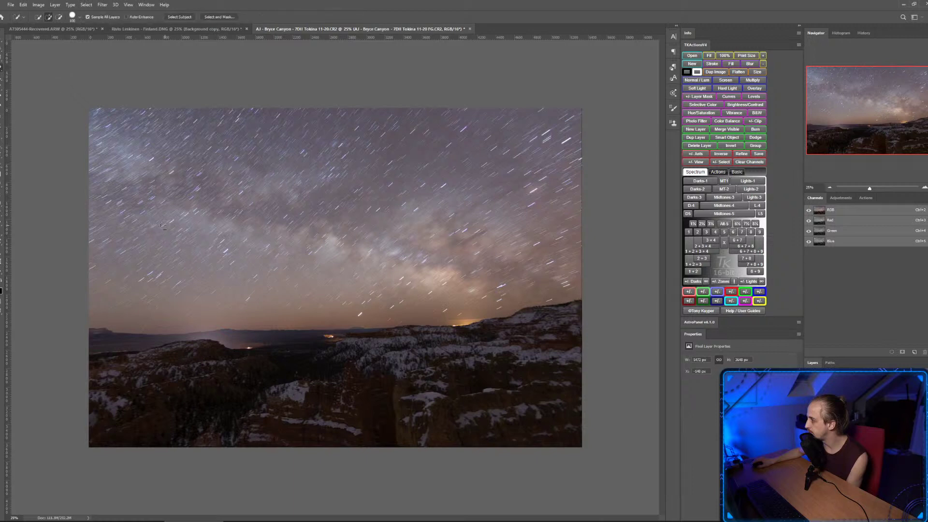
mouse_move(152, 228)
left_mouse_down()
mouse_move(217, 248)
mouse_move(555, 224)
left_mouse_up()
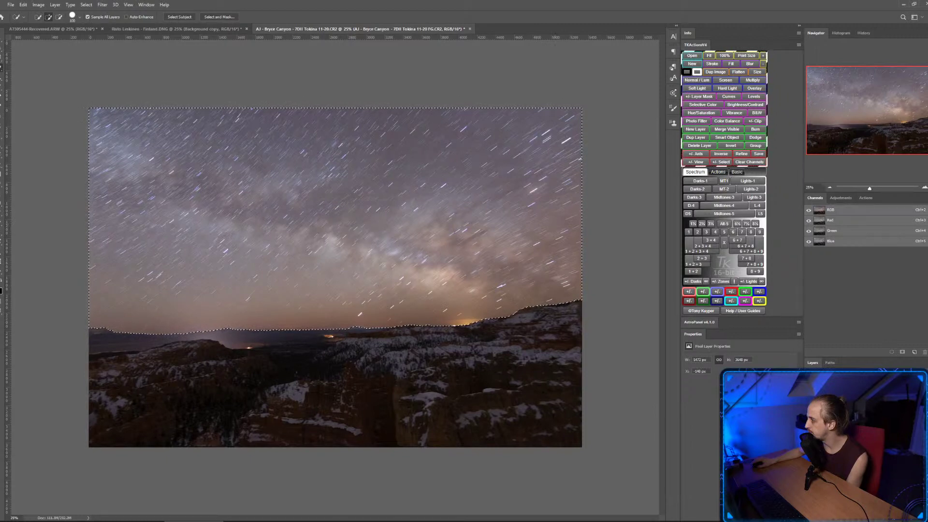
key("ctrl+alt+m")
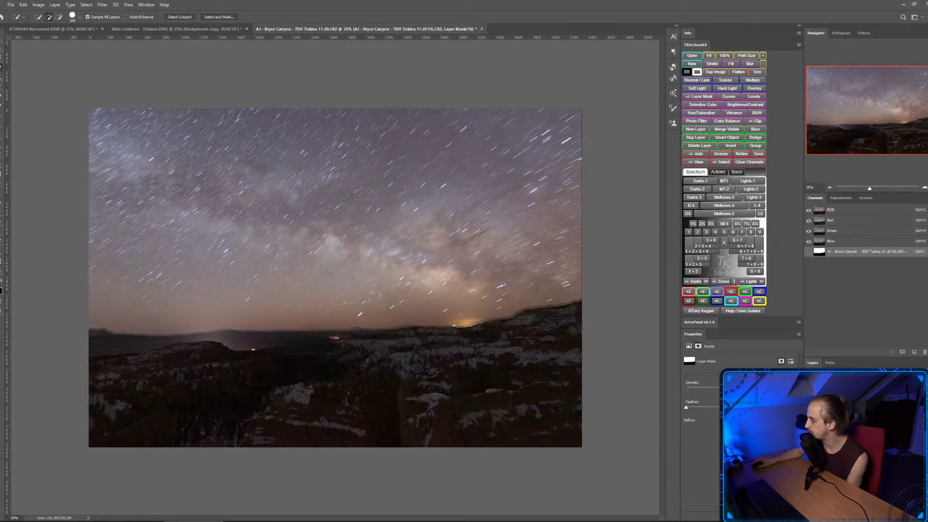
key("ctrl+i")
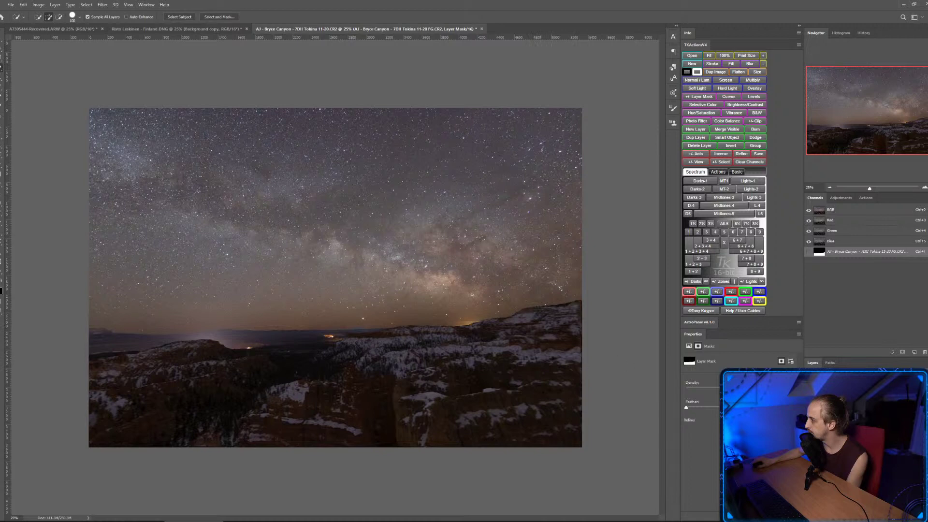
Compare the landscape with and without the masked foreground exposure over the sky layer.
key("ctrl+z")
key("ctrl+shift+z")
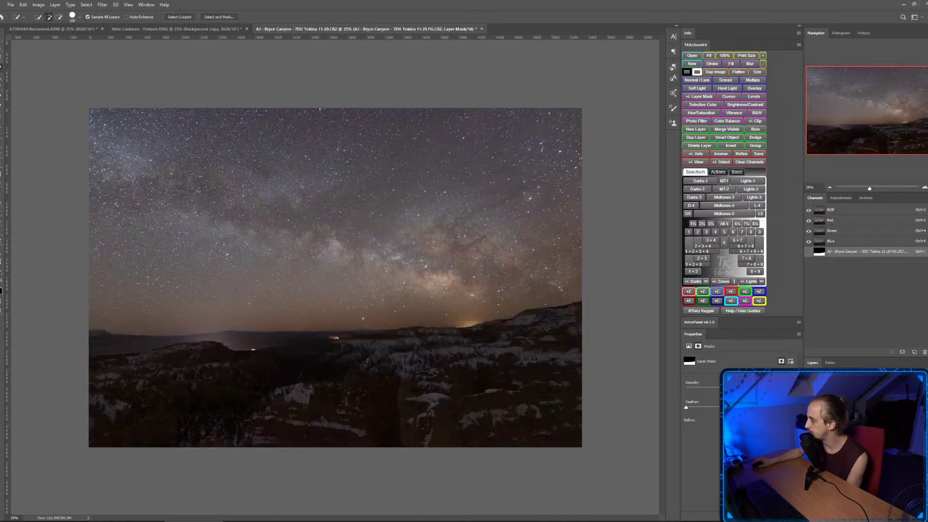
key("ctrl+z")
key("ctrl+shift+z")
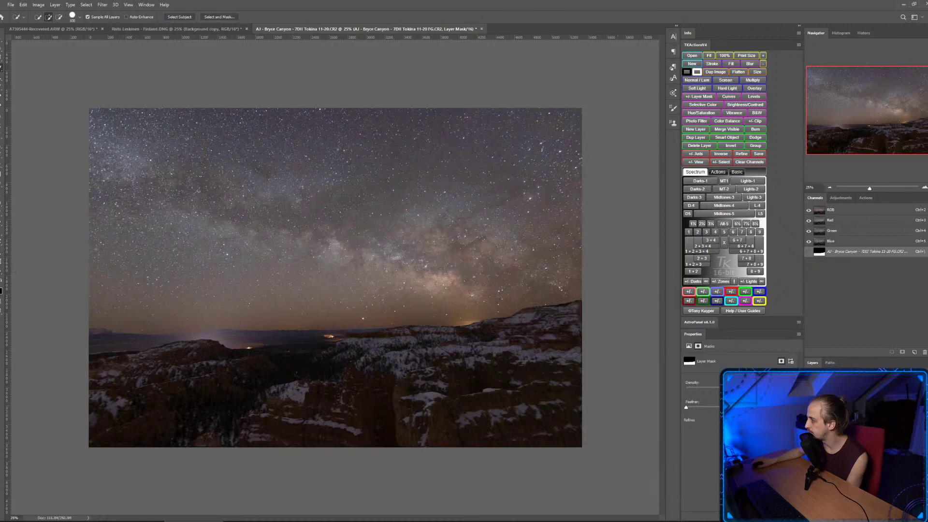
Add a Curves adjustment directly above the sky layer and reshape its curve to tune the sky's brightness and contrast.
key("ctrl+z")
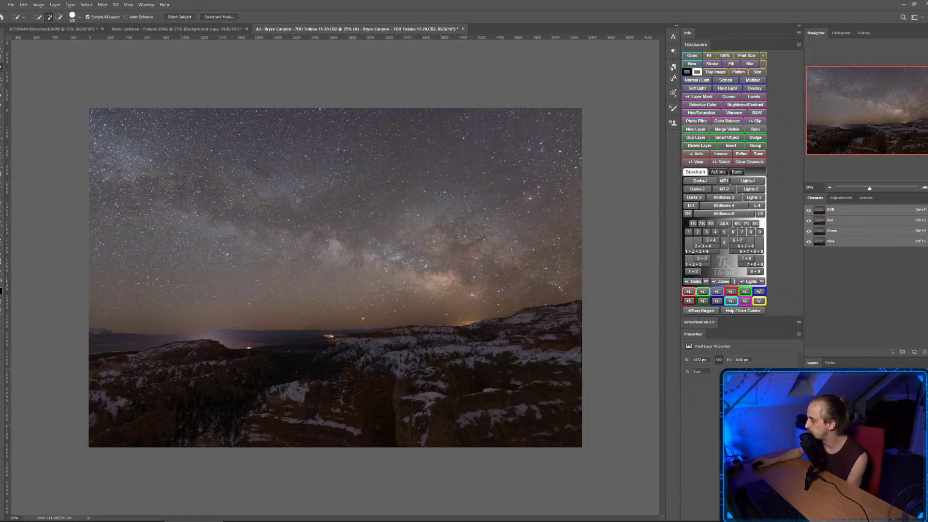
key("ctrl+shift+z")
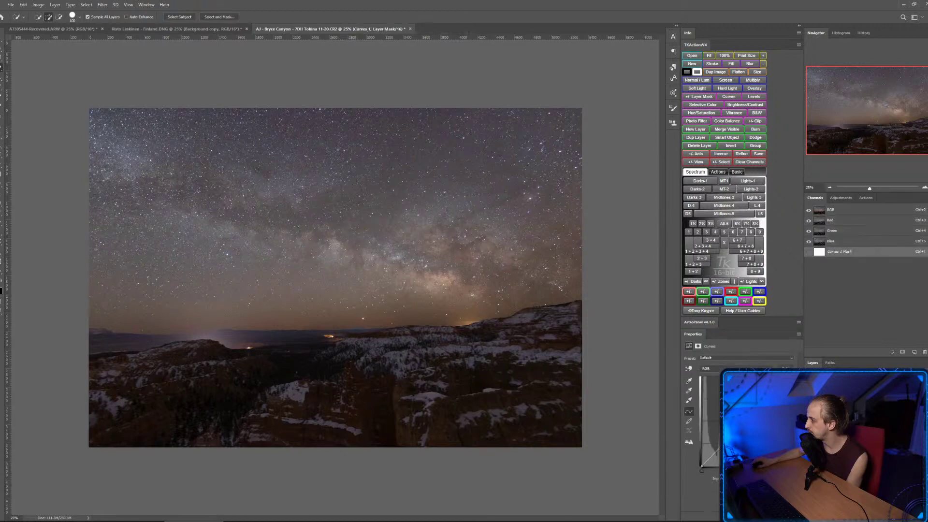
key("ctrl+shift+z")
key("ctrl+shift+z")
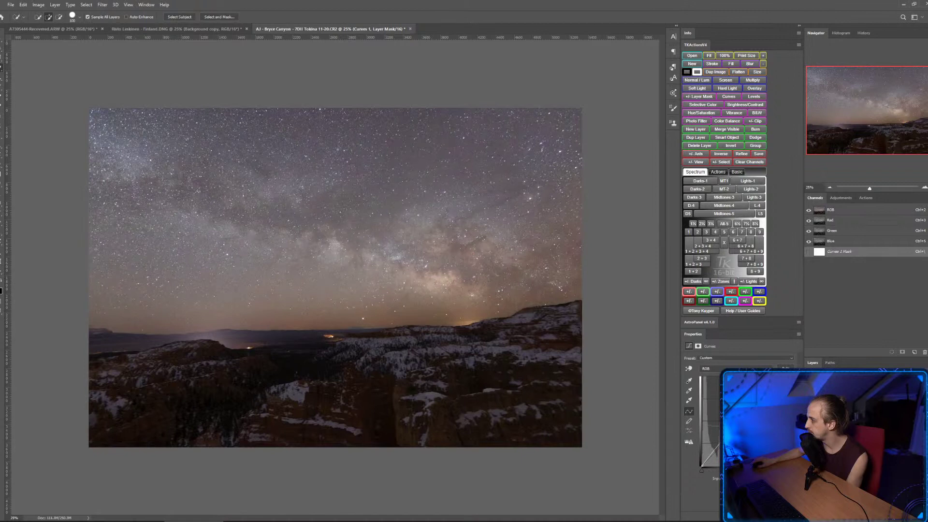
key("ctrl+shift+z")
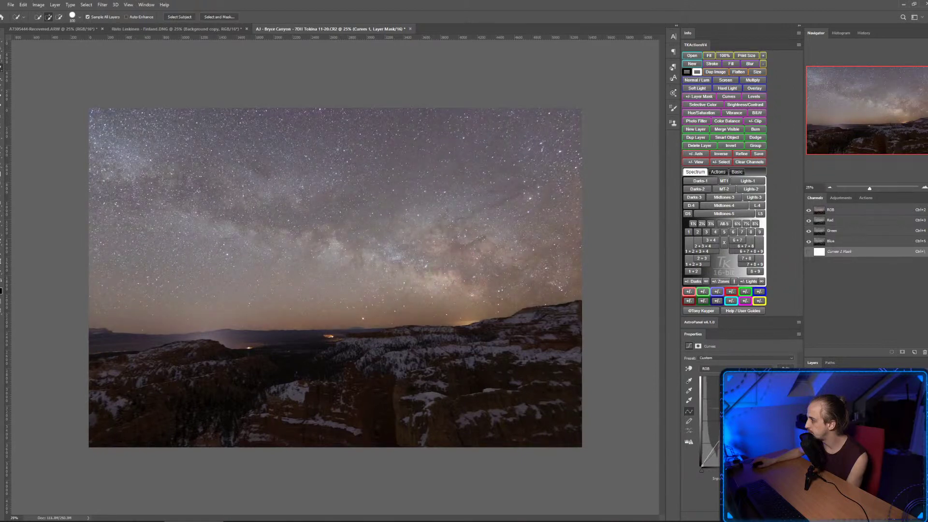
key("ctrl+shift+z")
key("ctrl+shift+z")
key("ctrl+shift+z")
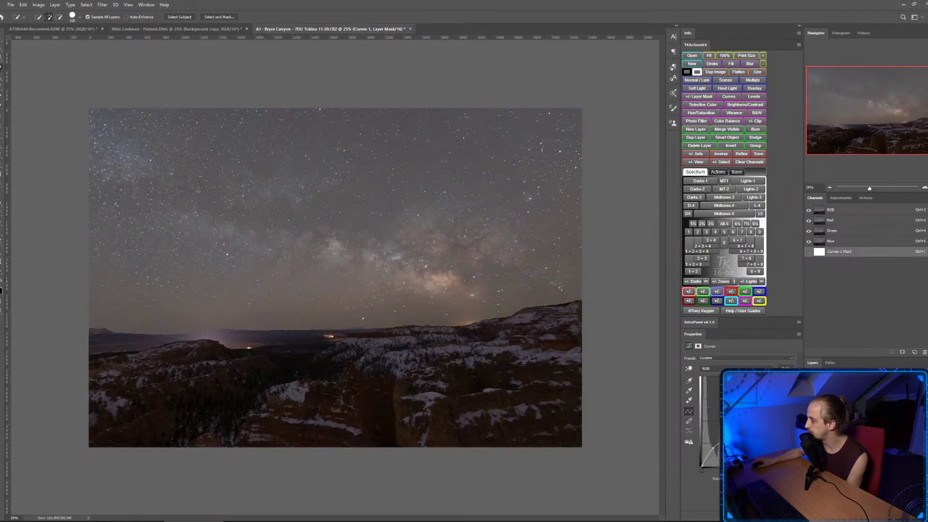
key("ctrl+shift+z")
key("ctrl+z")
left_click_drag(714, 451, 709, 455)
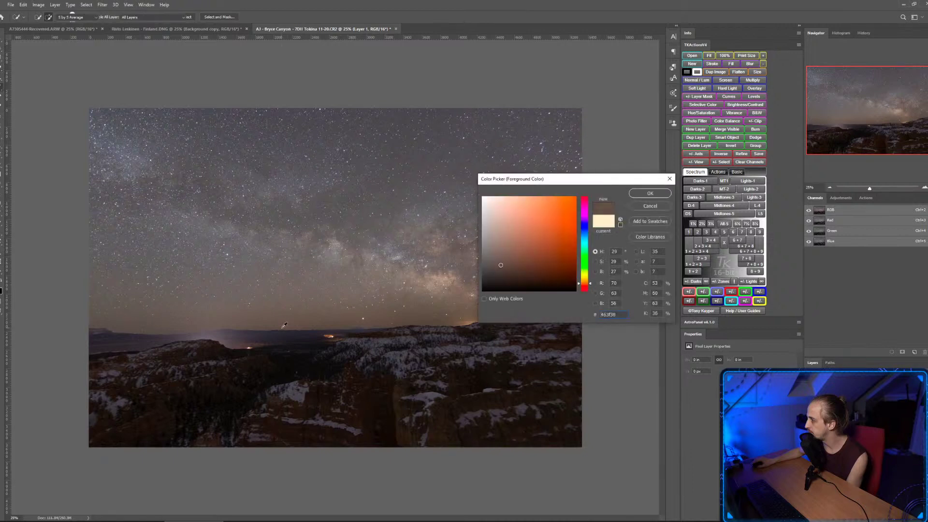
Set the foreground colour to a pale orange taken from the horizon sky, with hue 29°, saturation 27% and brightness 100%.
mouse_move(512, 212)
left_mouse_down()
mouse_move(494, 198)
mouse_move(510, 196)
left_mouse_up()
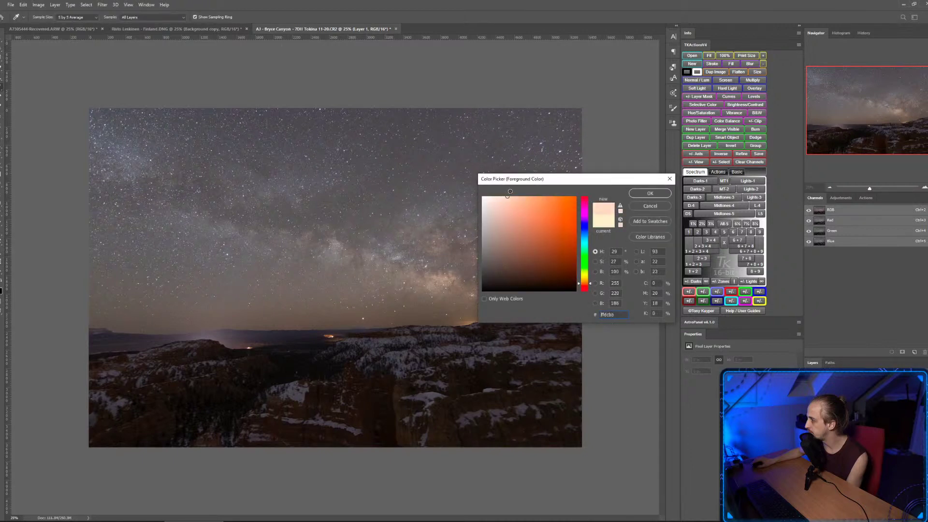
left_click(645, 195)
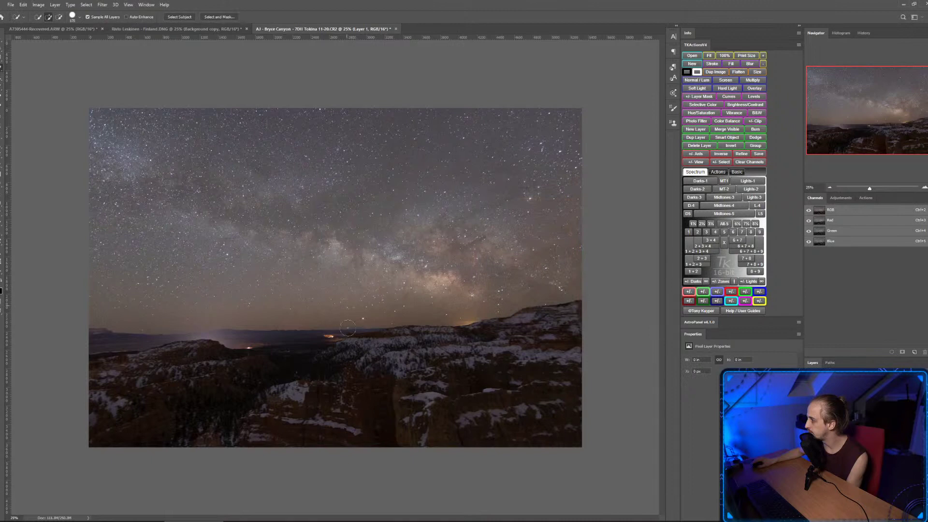
key("ctrl+a")
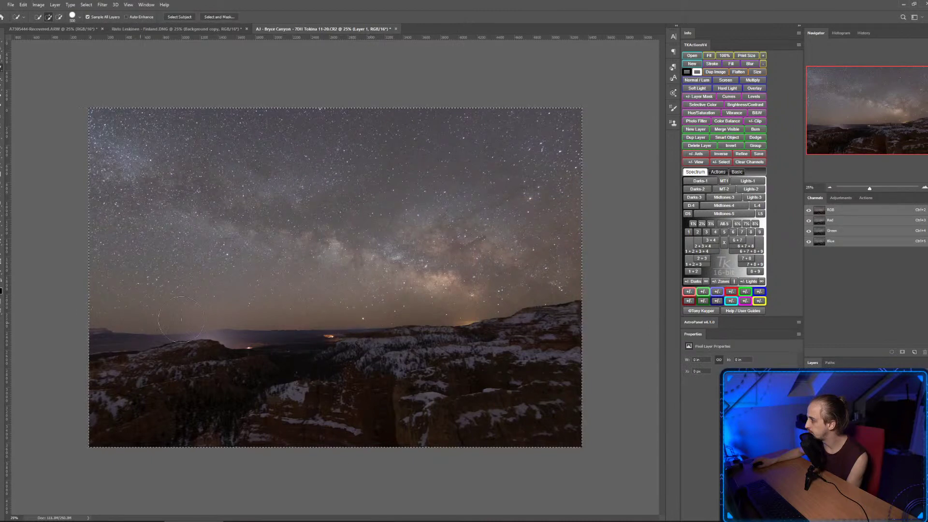
left_click(186, 245)
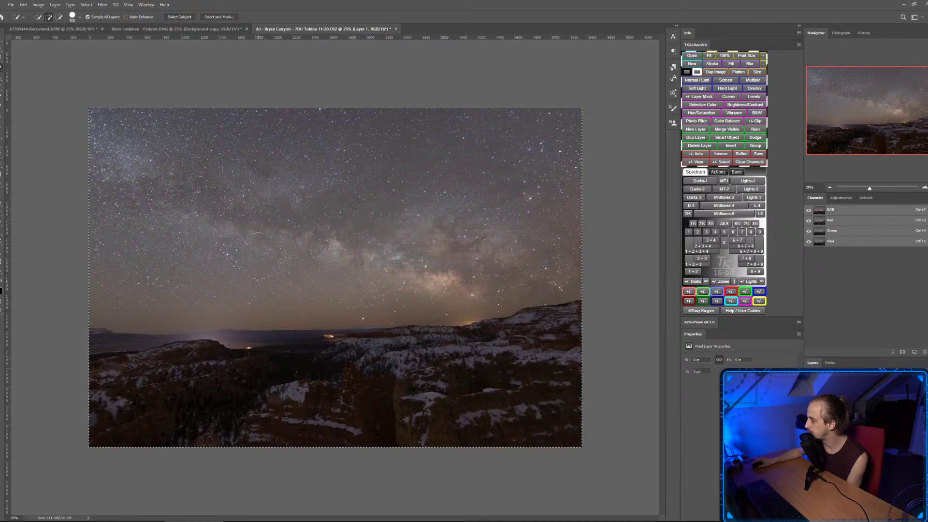
Enlarge the brush and set its colour to a lighter sky-sampled cream with hue 33°, saturation 16% and brightness 100%.
key("b")
key("ctrl+d")
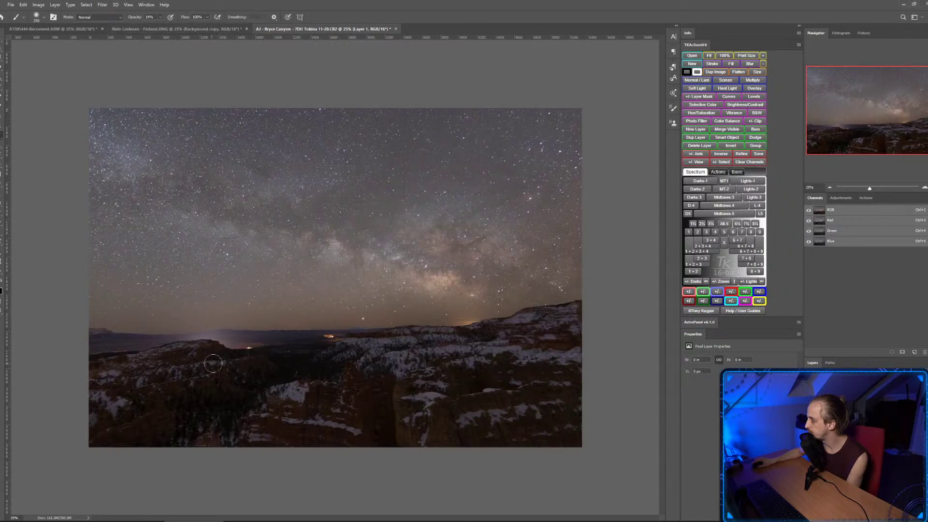
key("bracketright")
key("bracketright")
key("bracketright")
key("bracketright")
key("alt")
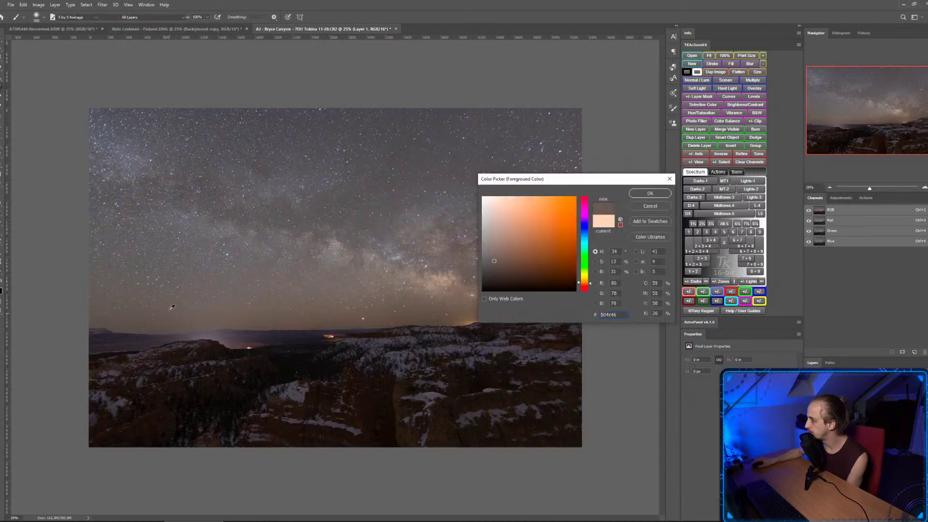
left_click(250, 347)
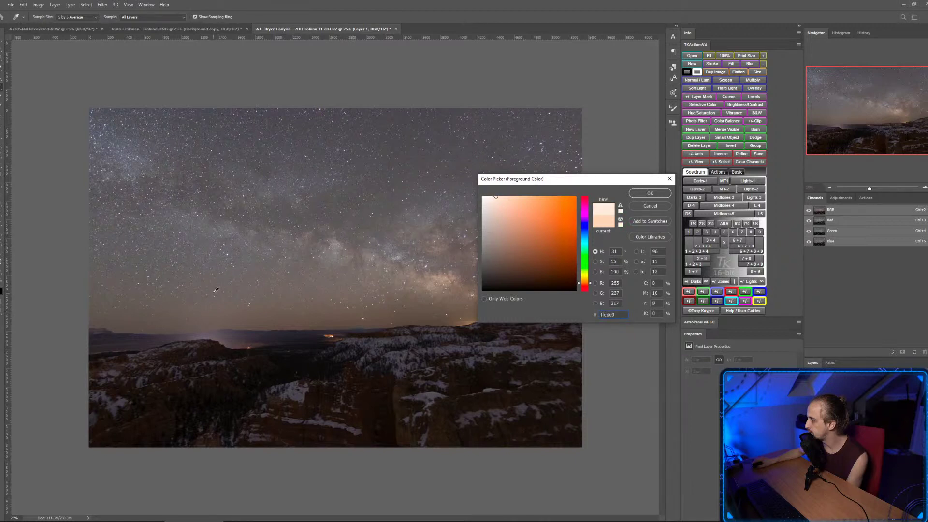
left_click_drag(265, 144, 464, 214)
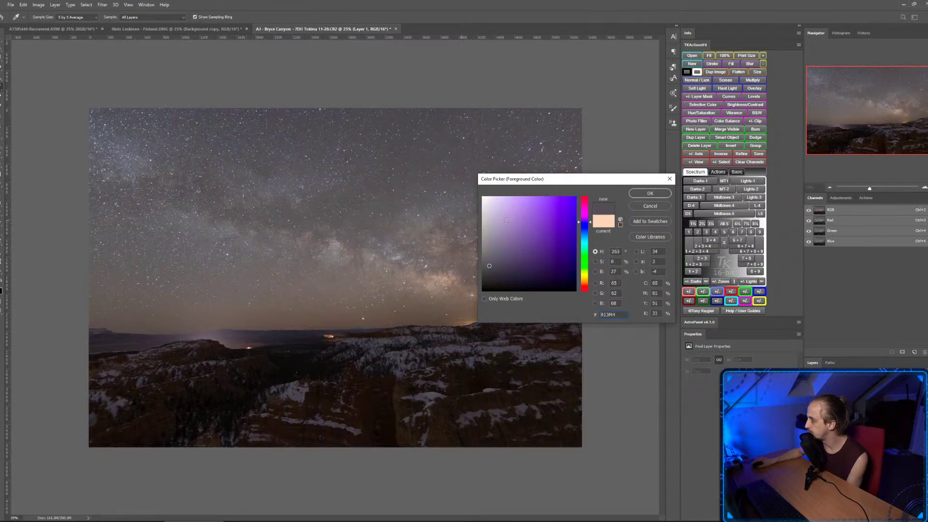
left_click(126, 223)
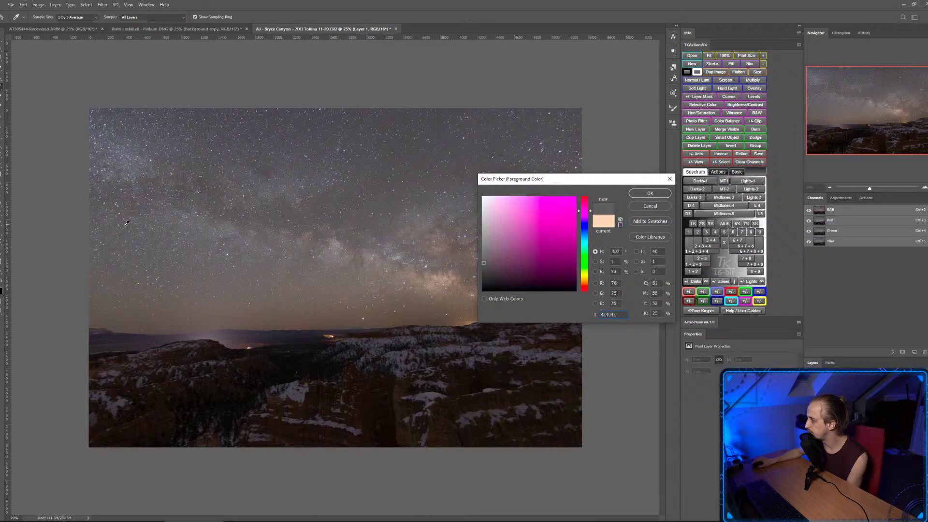
left_click(118, 280)
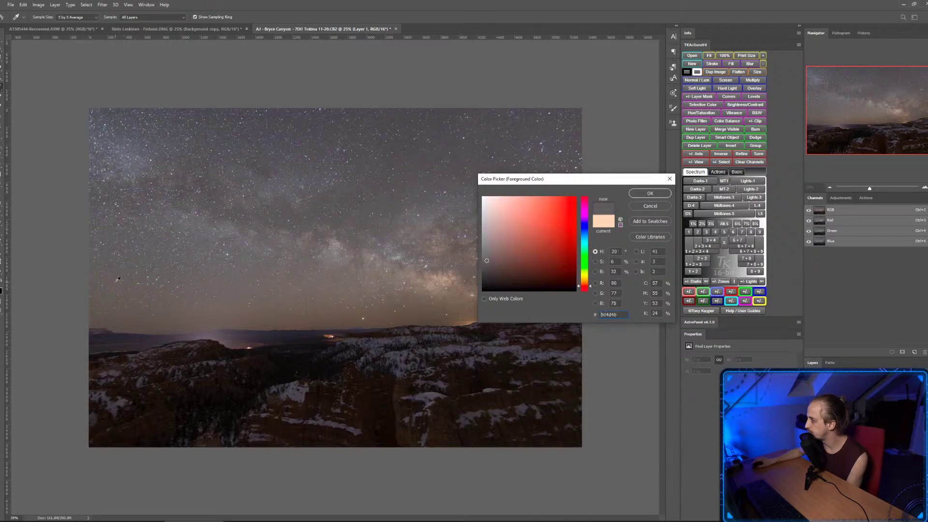
left_click(218, 279)
left_click(256, 297)
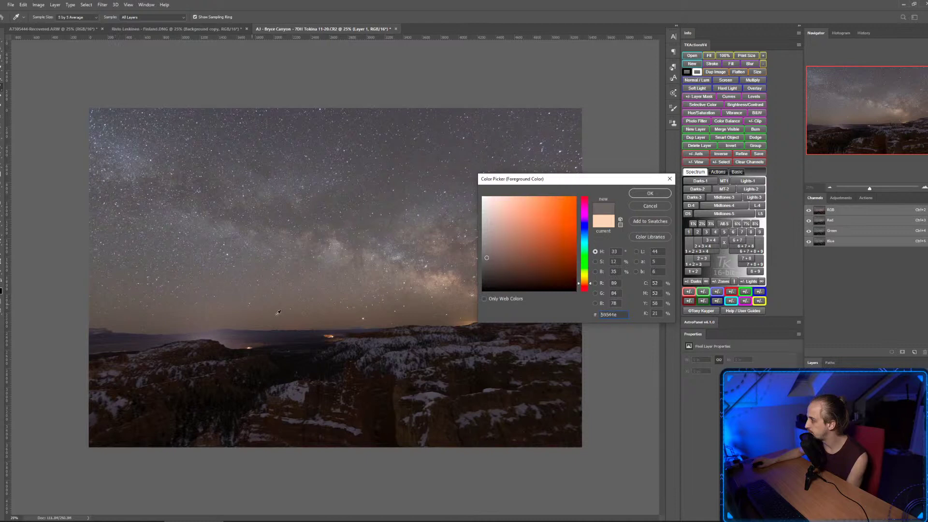
mouse_move(504, 207)
left_mouse_down()
mouse_move(488, 194)
mouse_move(497, 188)
left_mouse_up()
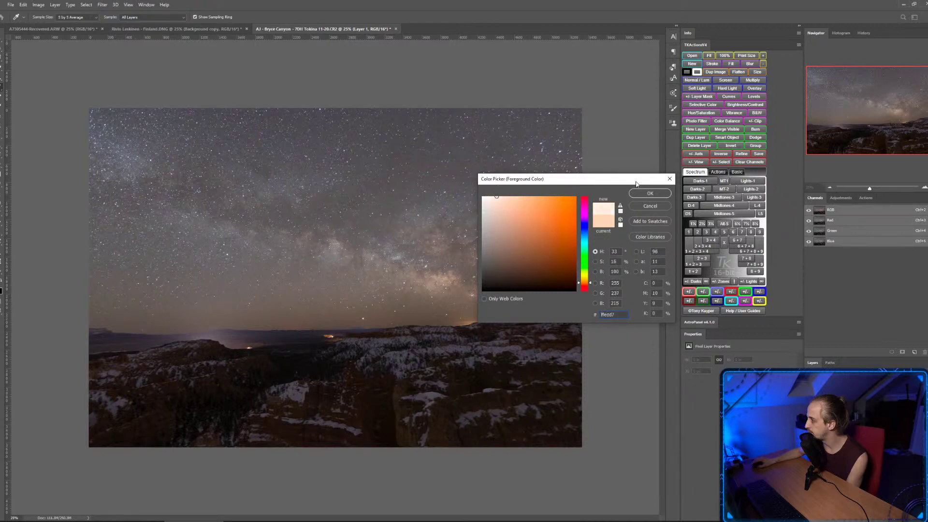
left_click(649, 193)
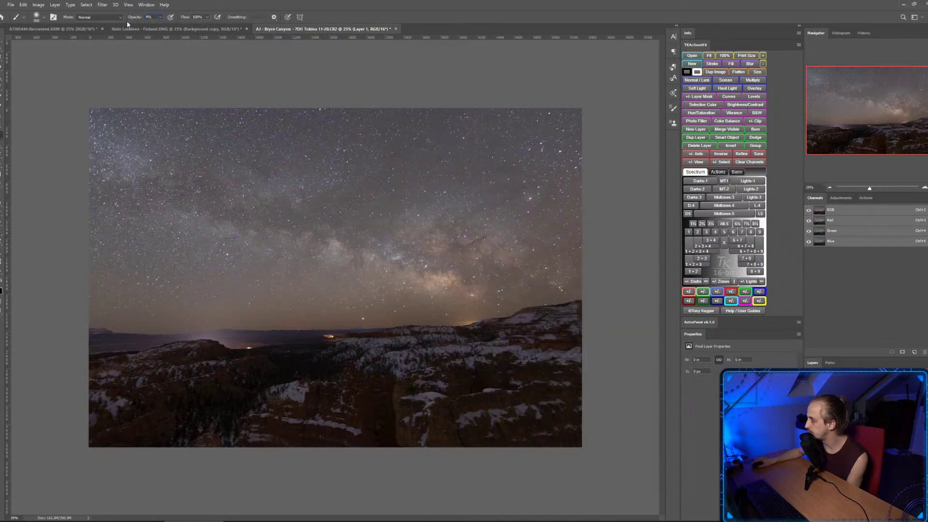
Paint a faint warm glow along the horizon on the Soft Light layer with a large brush at 4% opacity.
key("bracketleft")
key("bracketleft")
key("bracketright")
key("bracketright")
left_click_drag(343, 342, 344, 343)
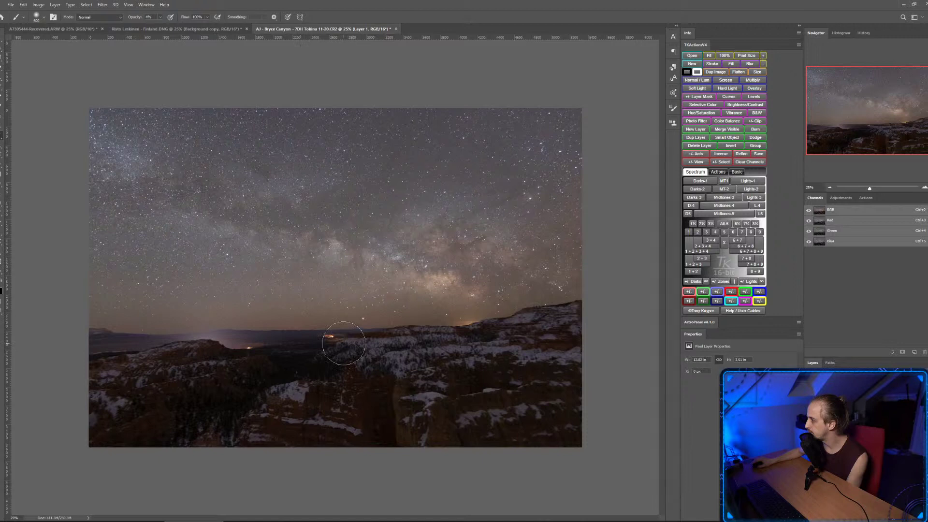
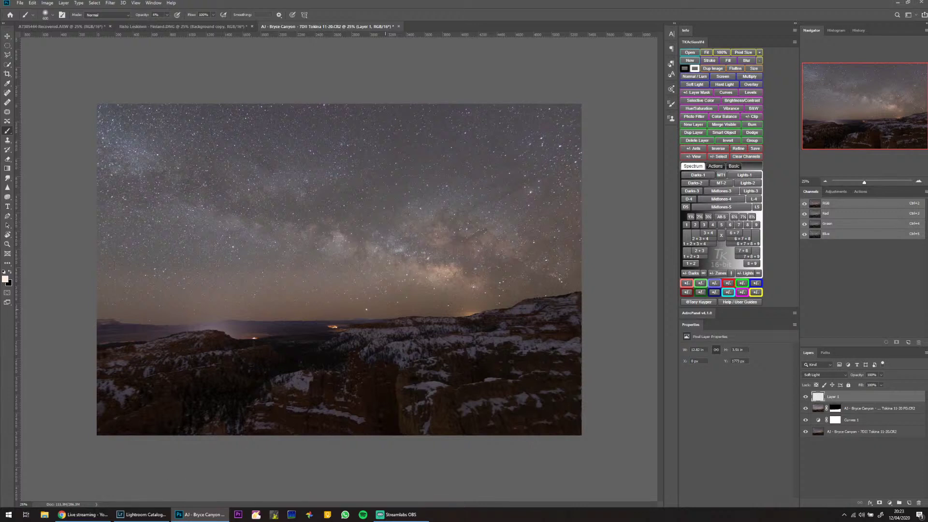
Look through the other photos in Lightroom and another open Photoshop document, then return to the Bryce Canyon image.
key("alt+Tab")
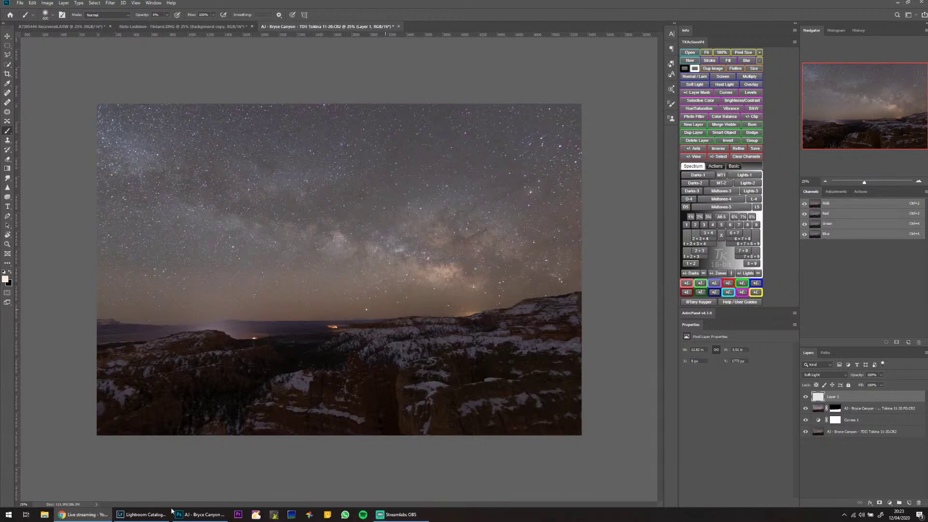
left_click(159, 518)
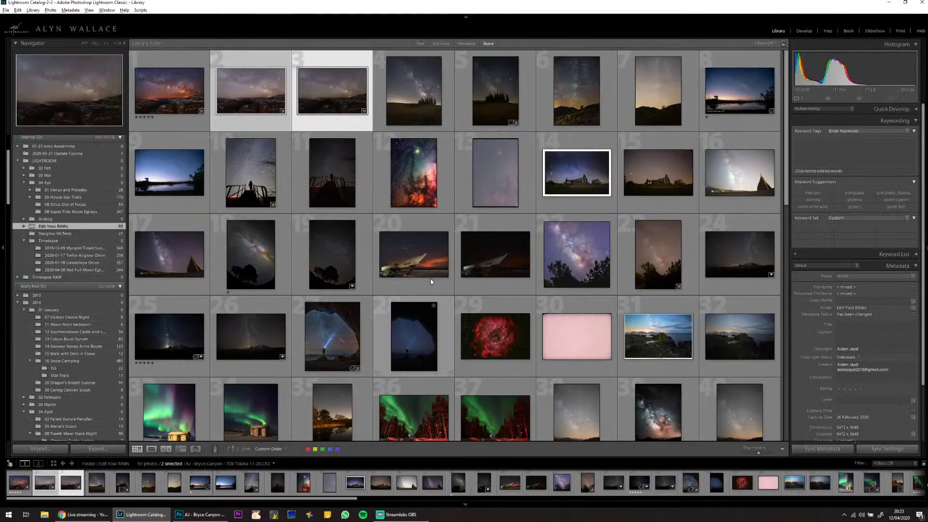
left_click(431, 299)
scroll(512, 299, "down", 5)
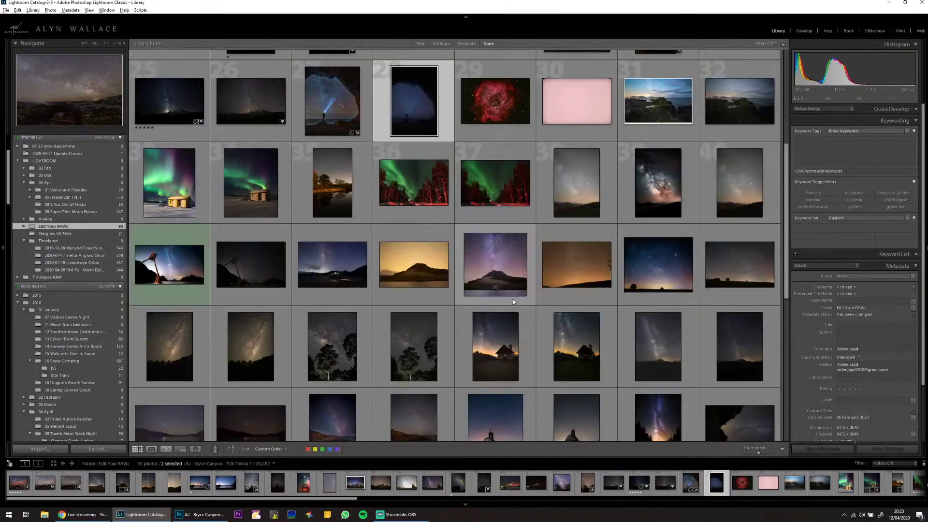
key("alt+Tab")
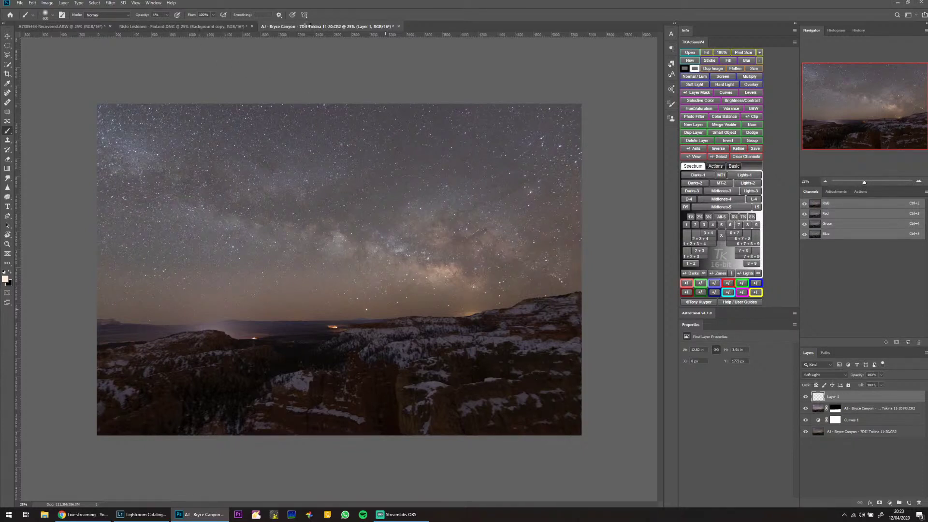
left_click(393, 269)
left_click(181, 26)
left_click(278, 26)
Add a top Curves layer masked by an MT1 midtones selection, shape a contrast S-curve, and compare it on and off.
left_click(721, 176)
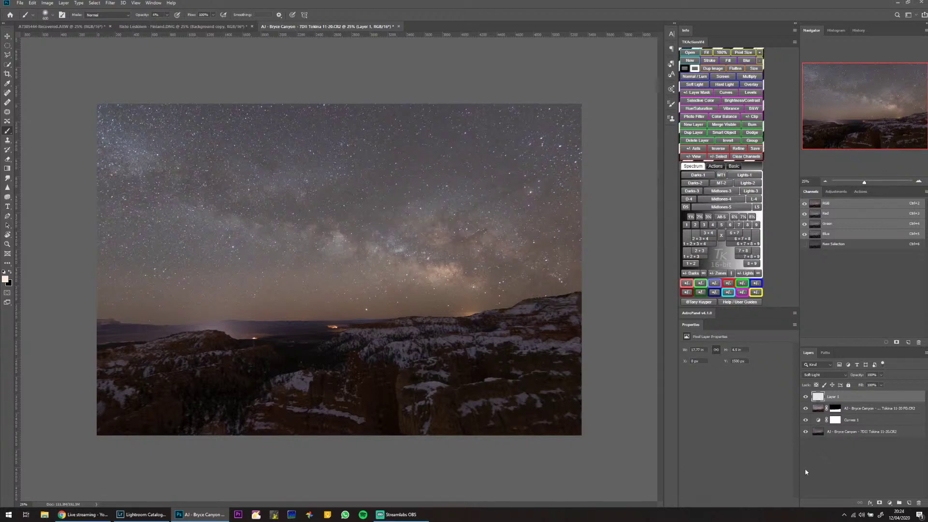
left_click(891, 504)
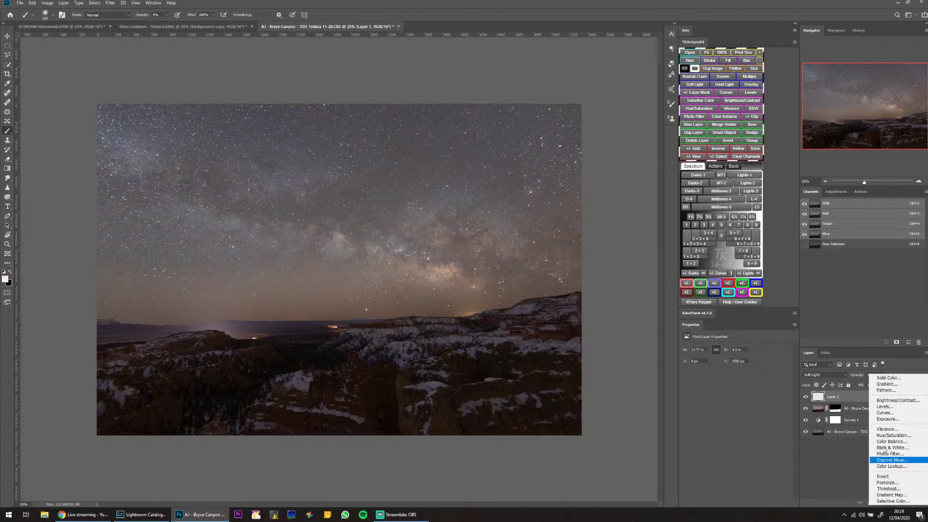
left_click(885, 413)
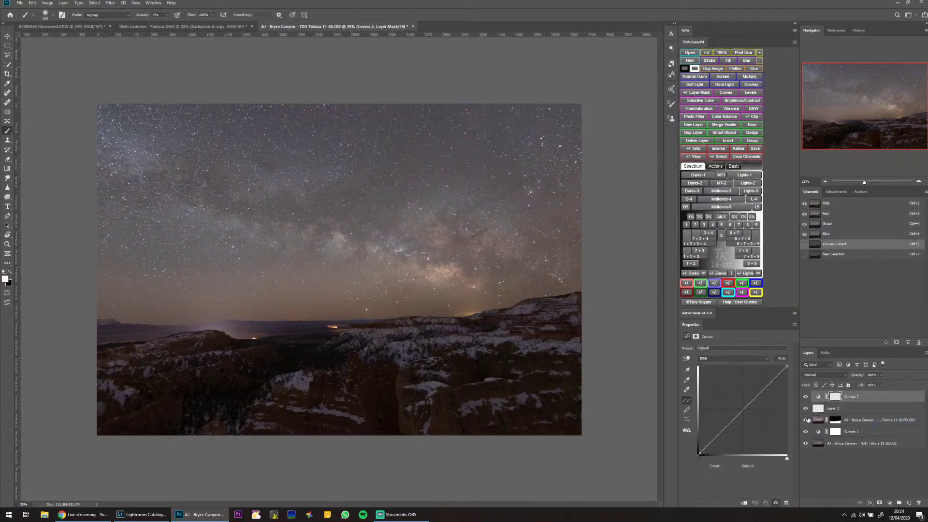
mouse_move(736, 417)
left_mouse_down()
mouse_move(735, 441)
mouse_move(740, 432)
left_mouse_up()
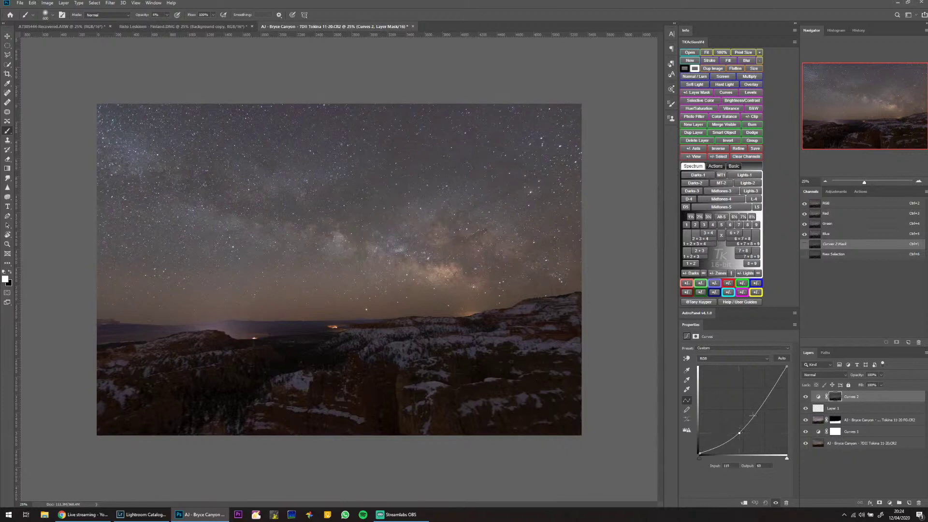
left_click_drag(767, 394, 767, 381)
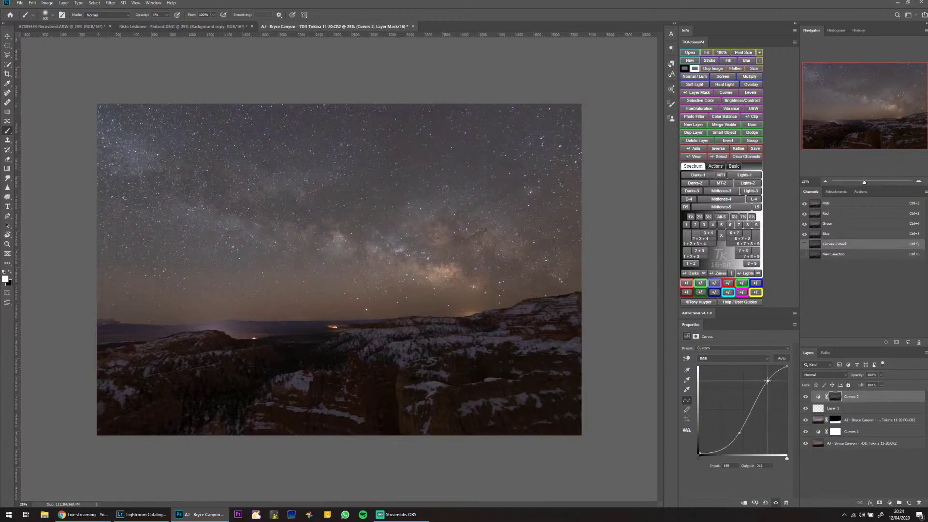
left_click_drag(740, 432, 739, 431)
left_click(806, 397)
left_click(806, 397)
left_click(806, 397)
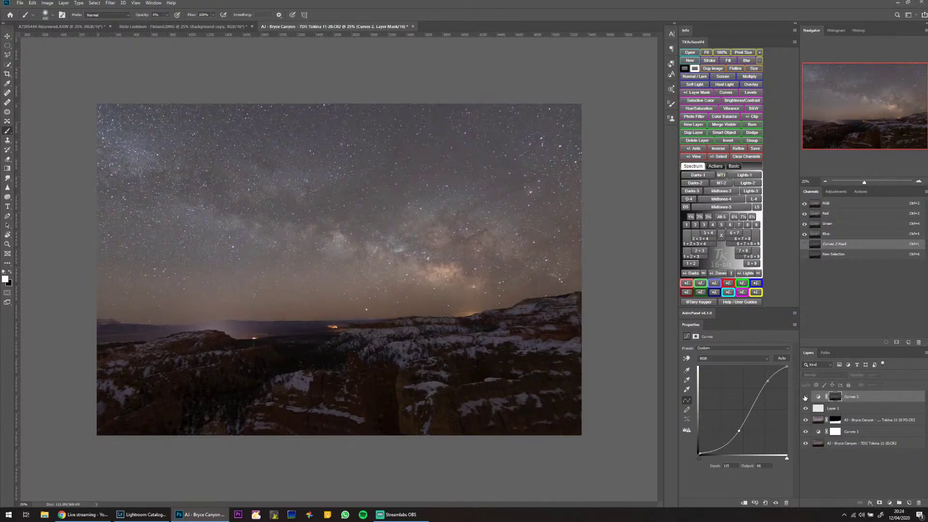
left_click(805, 397)
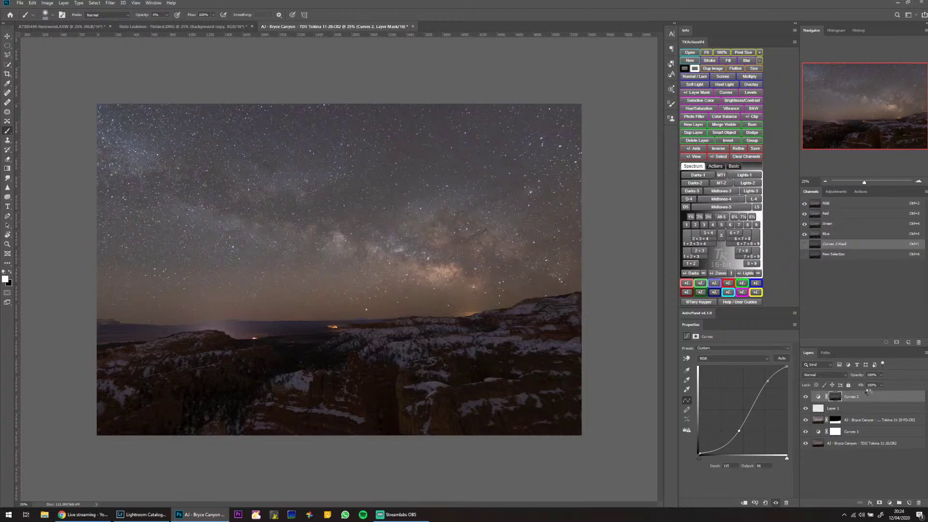
Stamp all visible layers into a new layer above the midtones Curves layer.
key("ctrl+shift+alt+n")
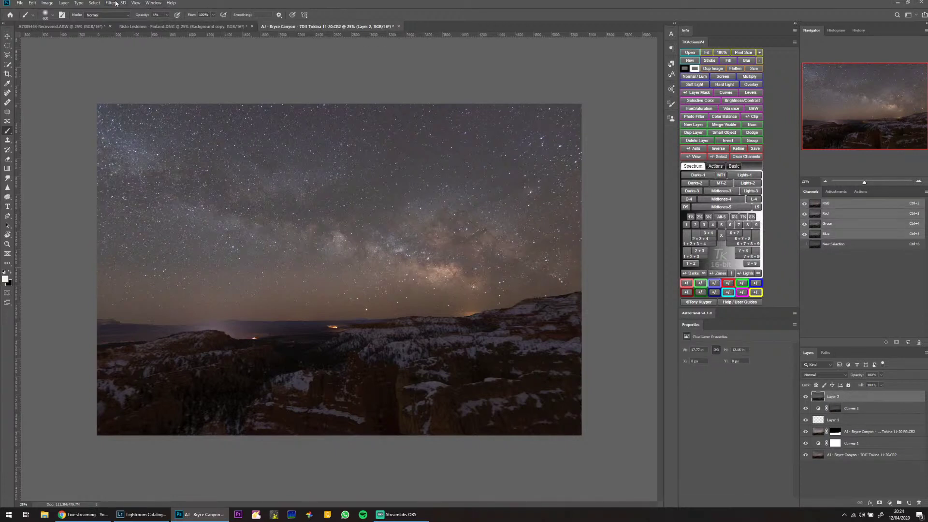
Open the stamped layer in Color Efex Pro 4 and move the split-preview divider to the photo's left edge.
left_click(123, 3)
left_click(111, 3)
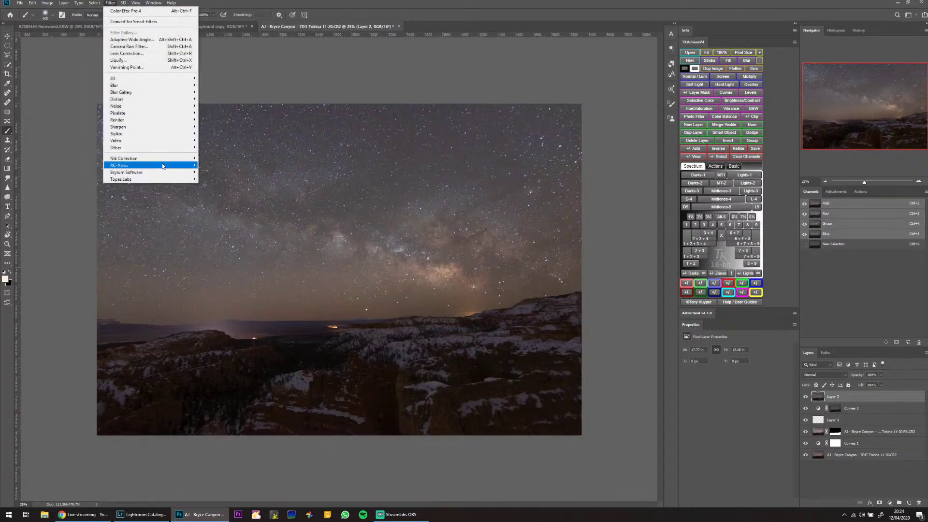
mouse_move(171, 172)
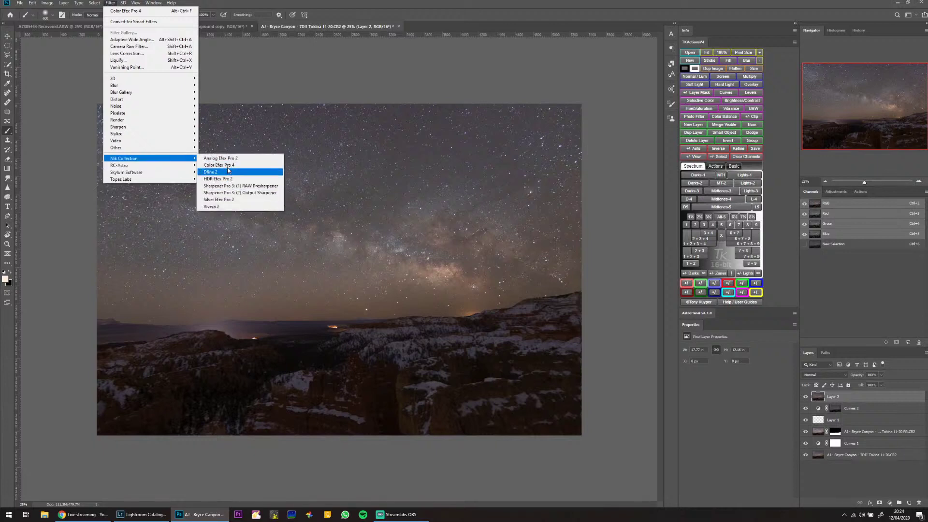
left_click(227, 165)
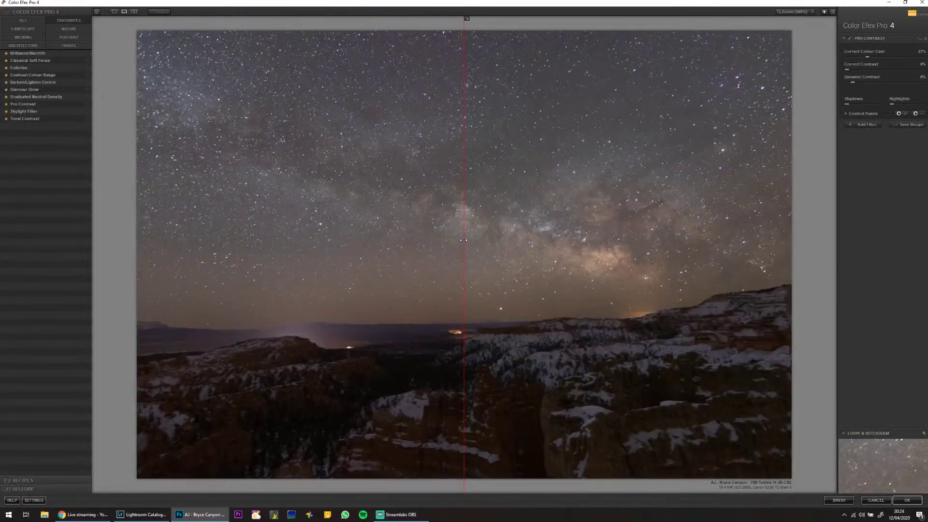
left_click_drag(464, 240, 7, 220)
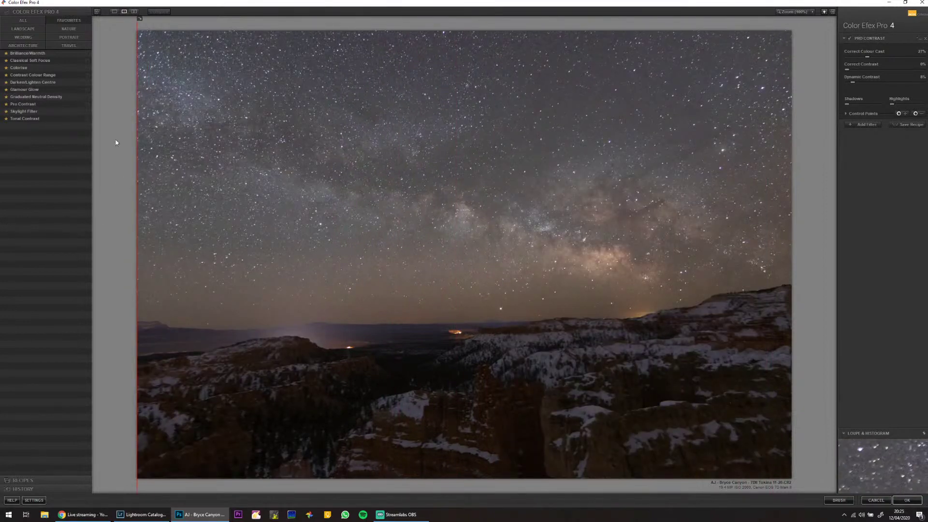
Use the Graduated Neutral Density filter to darken the upper sky and compare the image with and without it.
left_click(38, 97)
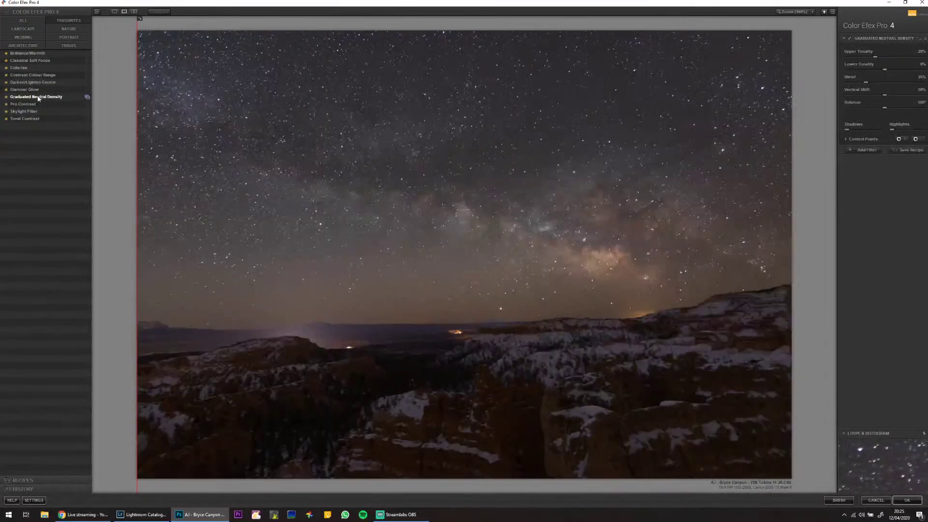
left_click(850, 39)
left_click(850, 39)
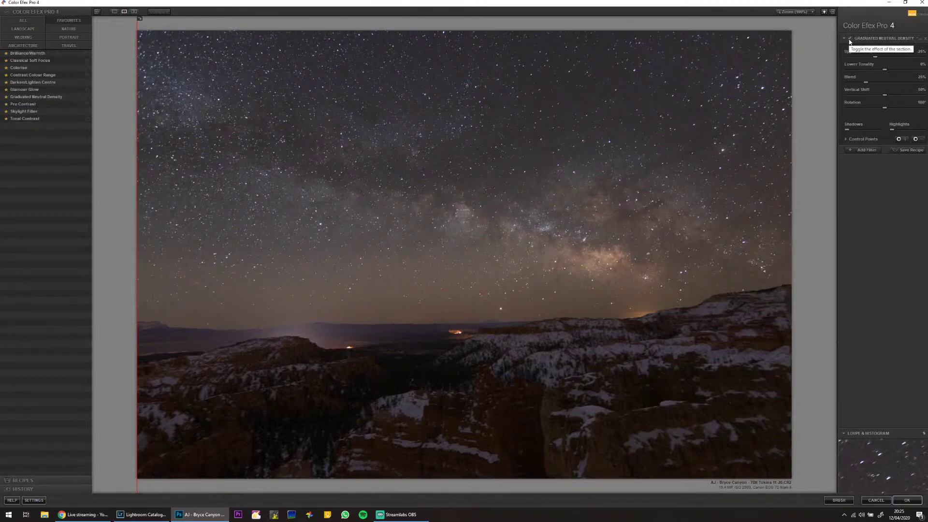
Add a Darken/Lighten Centre filter centred near the Milky Way core, compare it on and off, then reduce centre luminosity and enlarge the centre size.
left_click(869, 149)
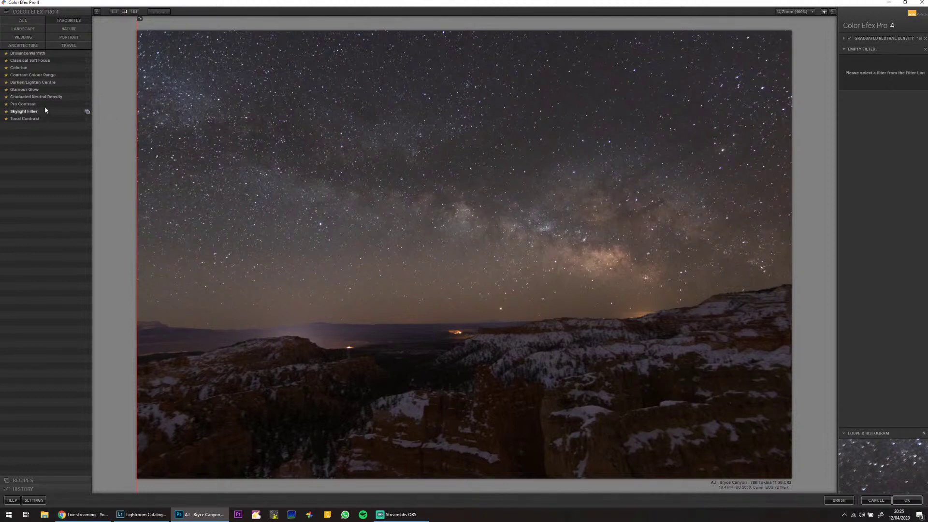
left_click(34, 82)
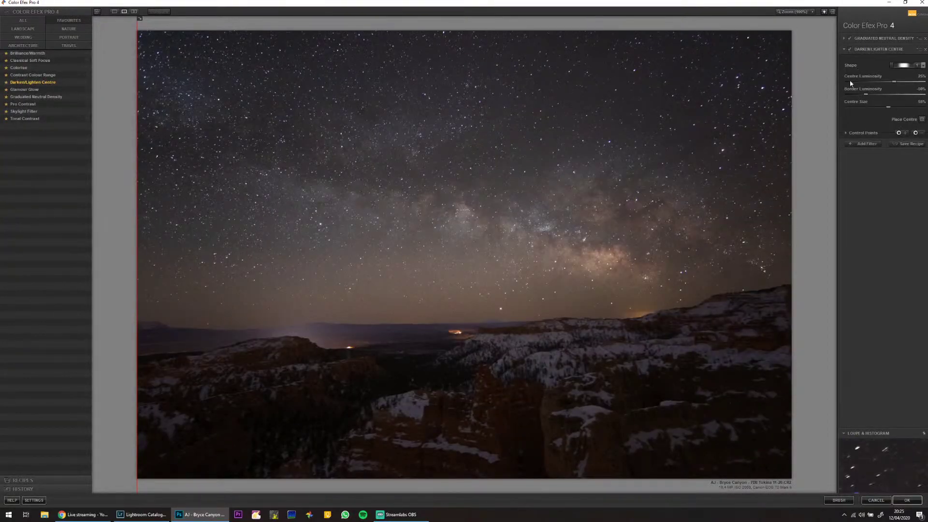
left_click(850, 49)
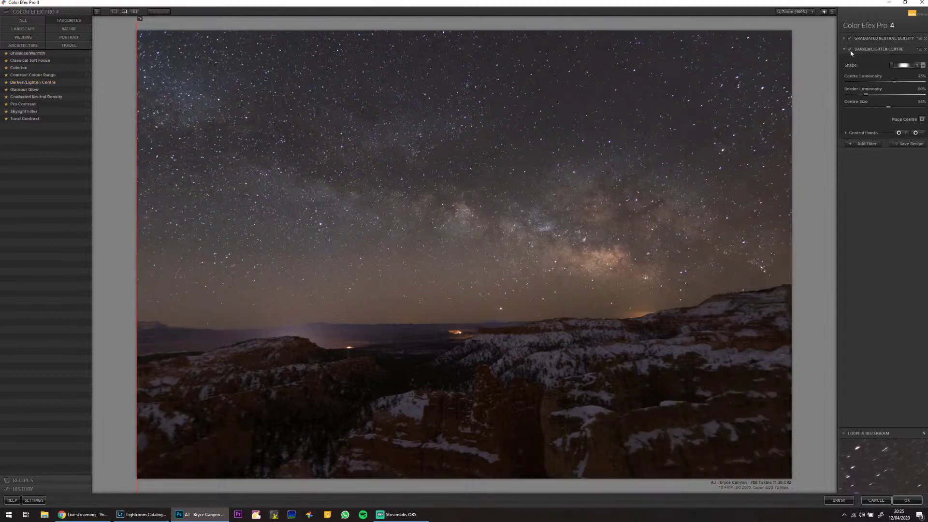
left_click(850, 49)
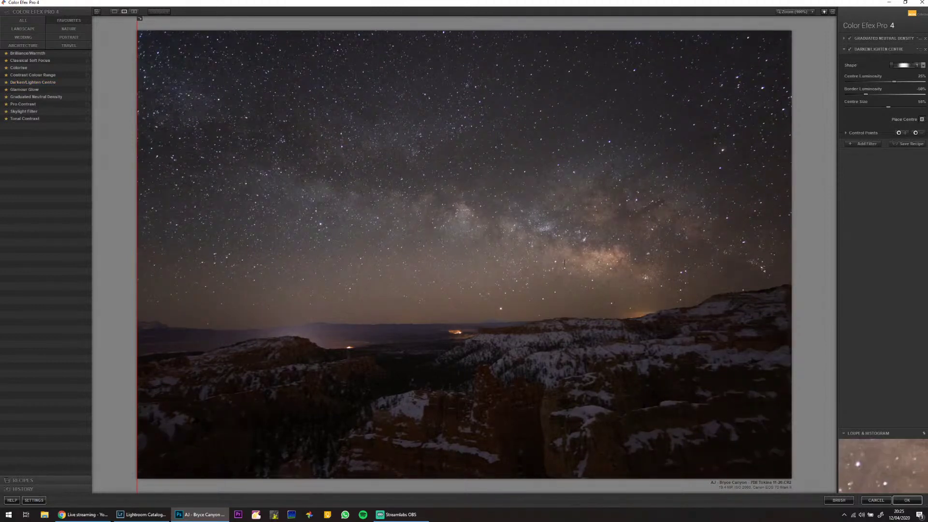
left_click(922, 119)
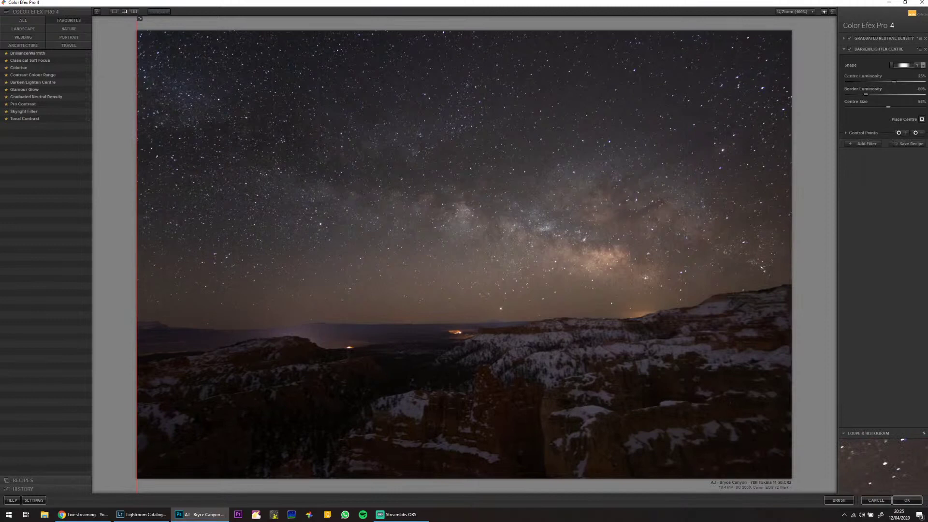
left_click(538, 261)
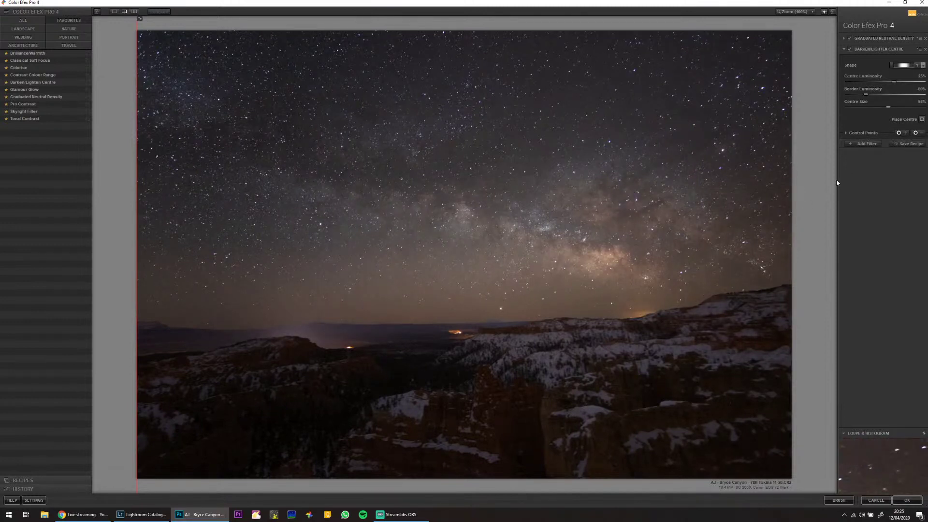
left_click_drag(890, 81, 883, 110)
left_click_drag(907, 113, 897, 113)
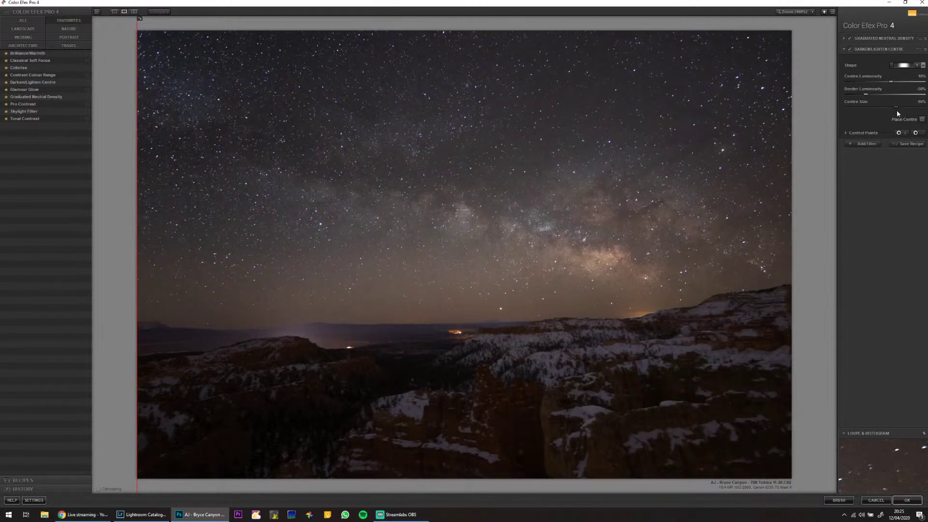
Add a second Graduated Neutral Density filter, slightly weaken its upper tonality darkening, greatly soften its blend and adjust its vertical shift.
left_click(864, 144)
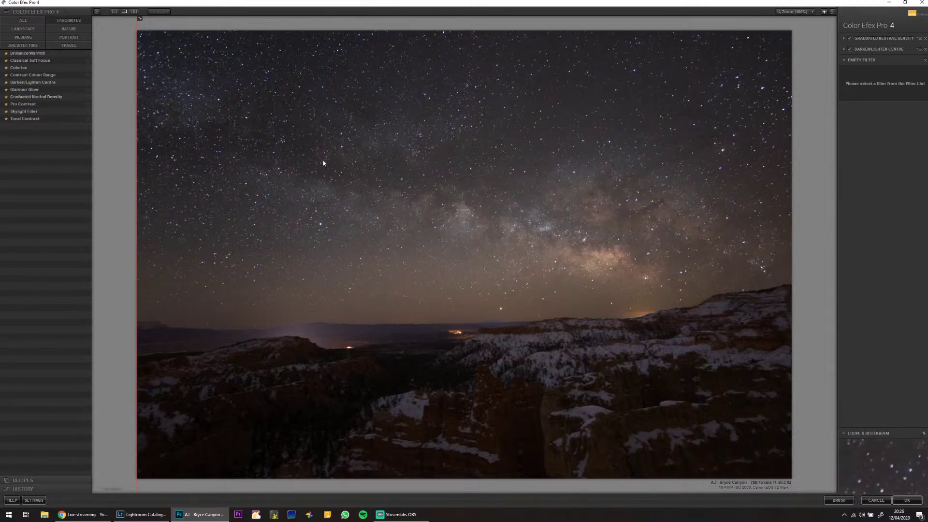
left_click(41, 97)
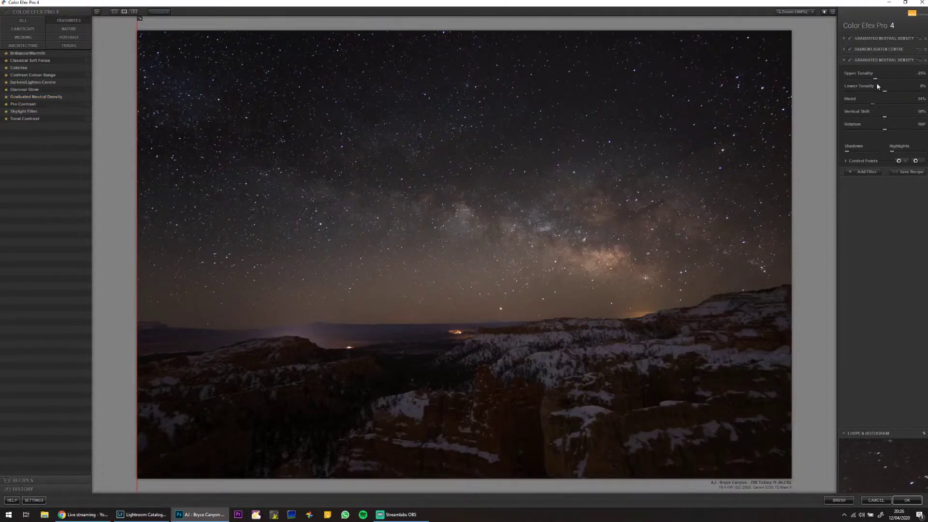
left_click_drag(878, 80, 877, 82)
mouse_move(909, 120)
left_mouse_down()
mouse_move(882, 120)
mouse_move(910, 104)
left_mouse_up()
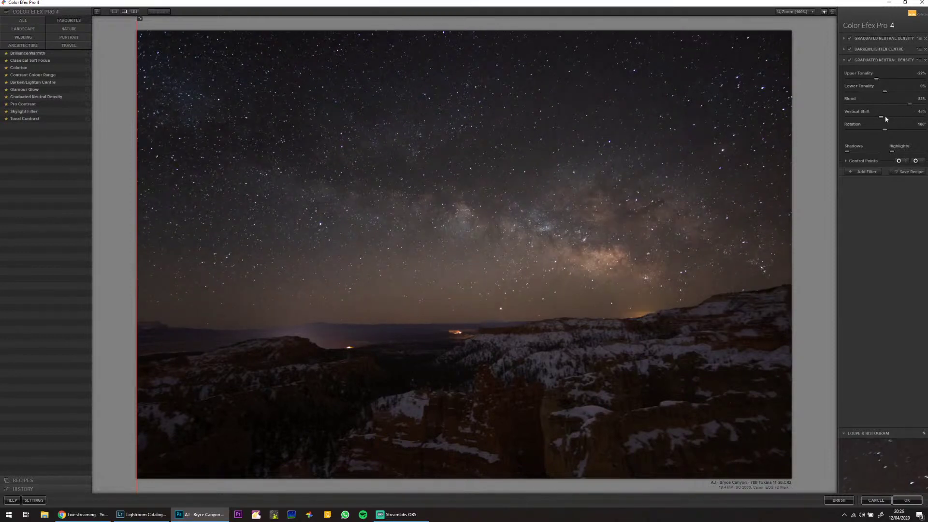
left_click_drag(891, 120, 893, 117)
Add a Pro Contrast filter with slightly raised dynamic contrast and stronger colour cast correction, and apply the filter stack to the image.
left_click(865, 173)
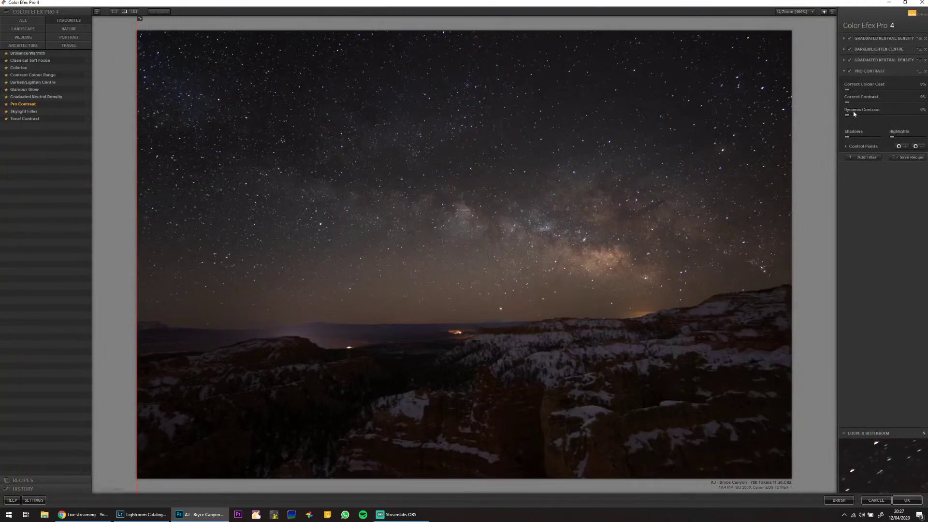
left_click_drag(848, 118, 853, 118)
mouse_move(851, 95)
left_mouse_down()
mouse_move(880, 95)
mouse_move(868, 93)
left_mouse_up()
left_click(865, 158)
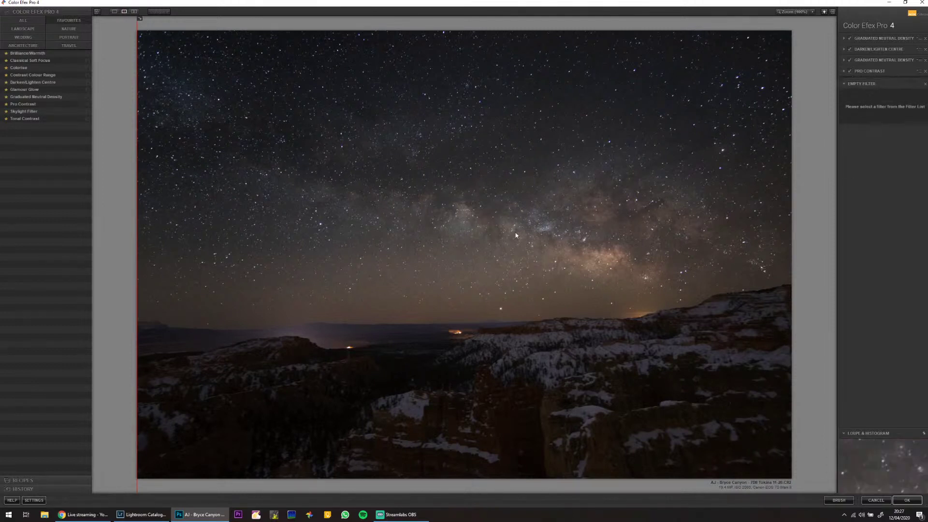
left_click(908, 501)
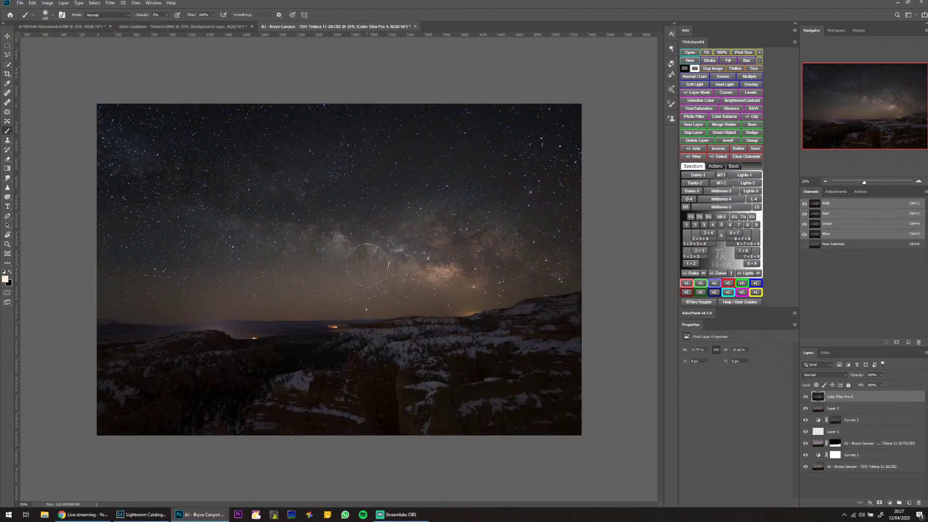
Crop the composite, trimming a wide strip off the photo's left side and a narrow strip off the top of the sky.
left_click(8, 74)
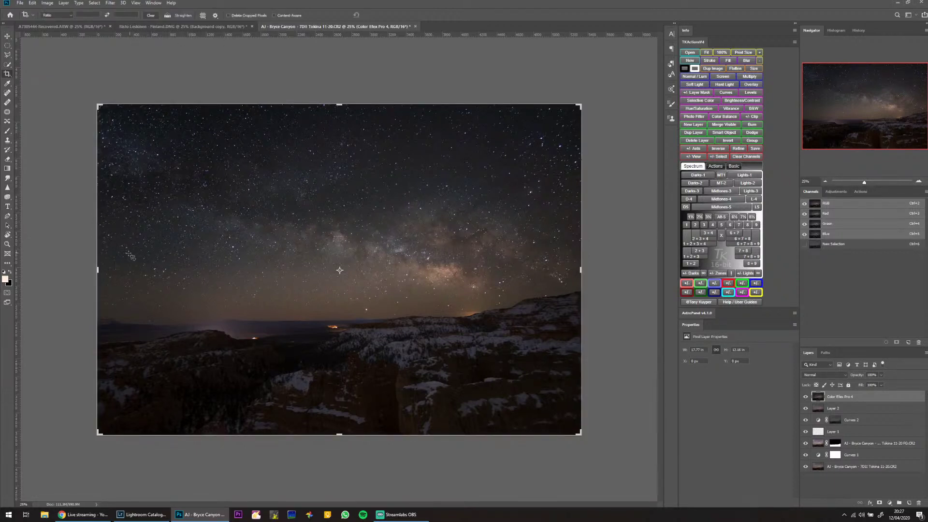
left_click_drag(97, 270, 138, 270)
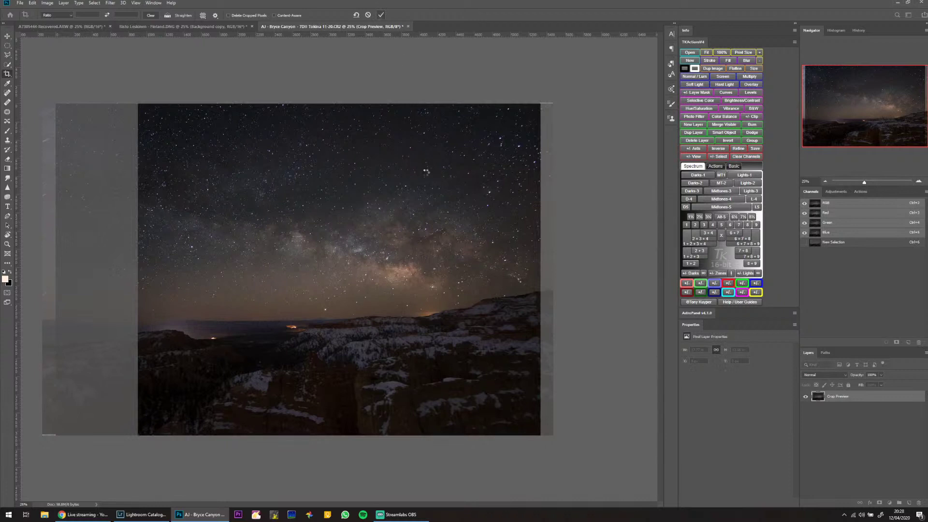
double_click(377, 299)
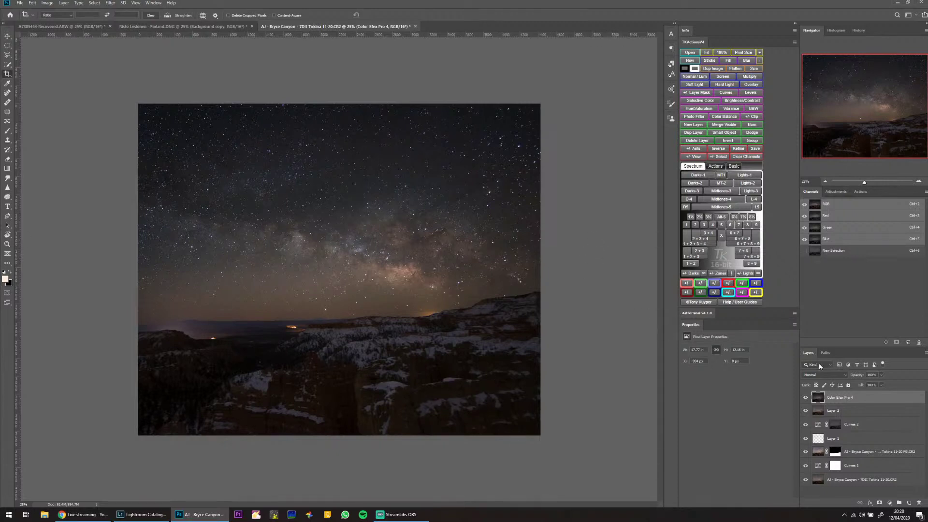
left_click(8, 75)
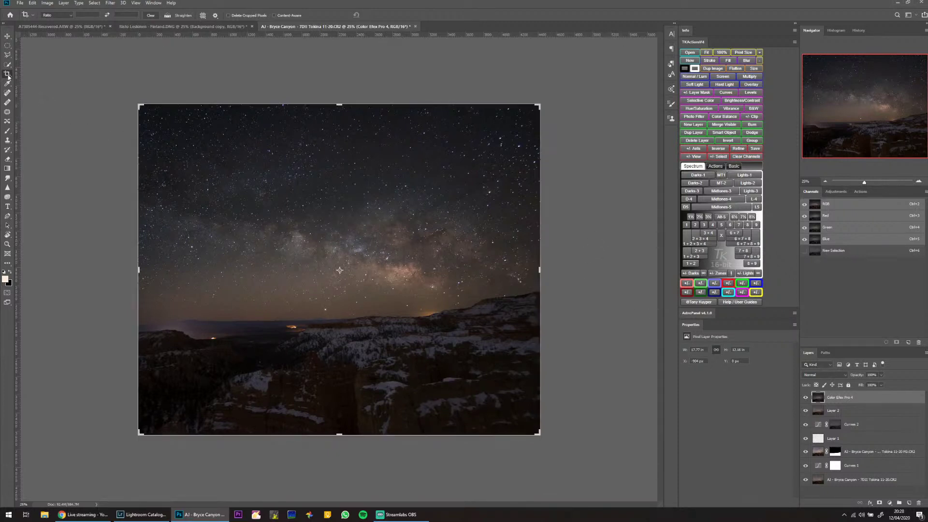
left_click_drag(339, 105, 340, 113)
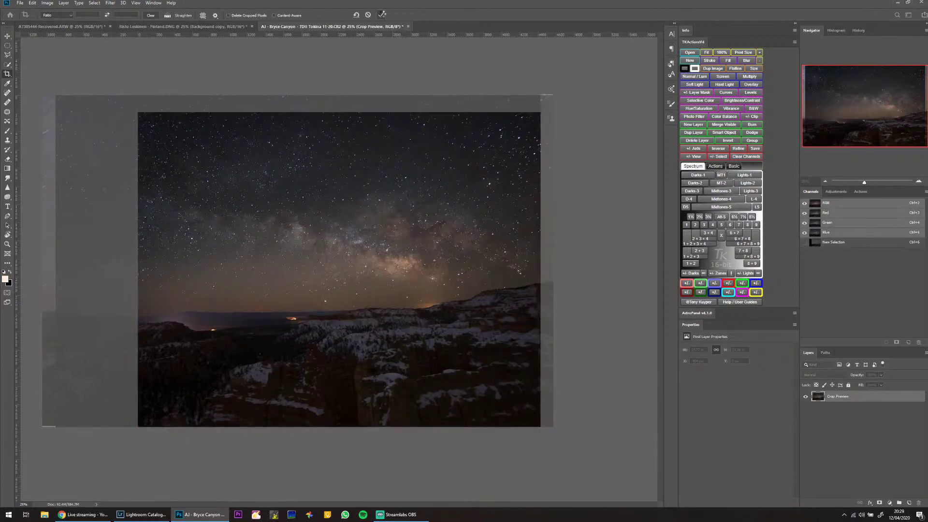
left_click(382, 14)
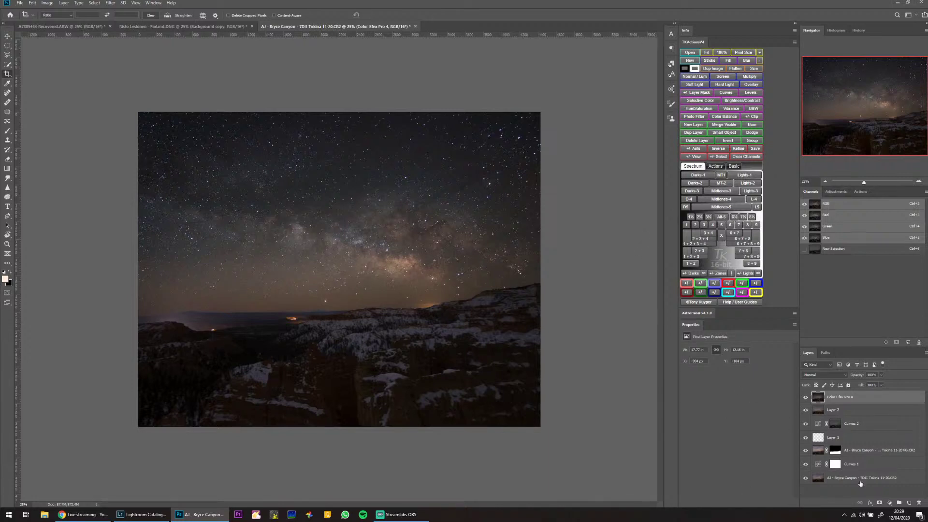
Add a Curves layer above the Color Efex layer, masked by an MT1 midtones selection, and raise its upper curve while anchoring the shadows.
left_click(721, 176)
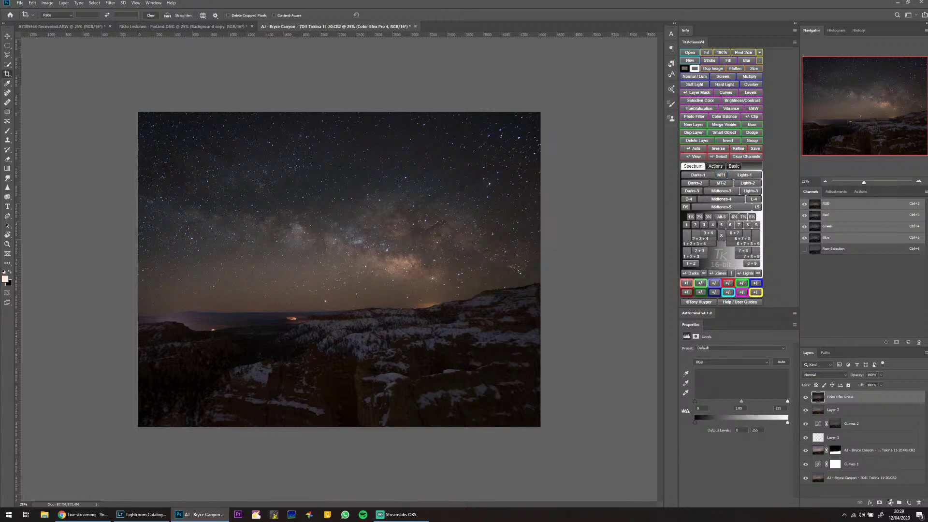
left_click(889, 503)
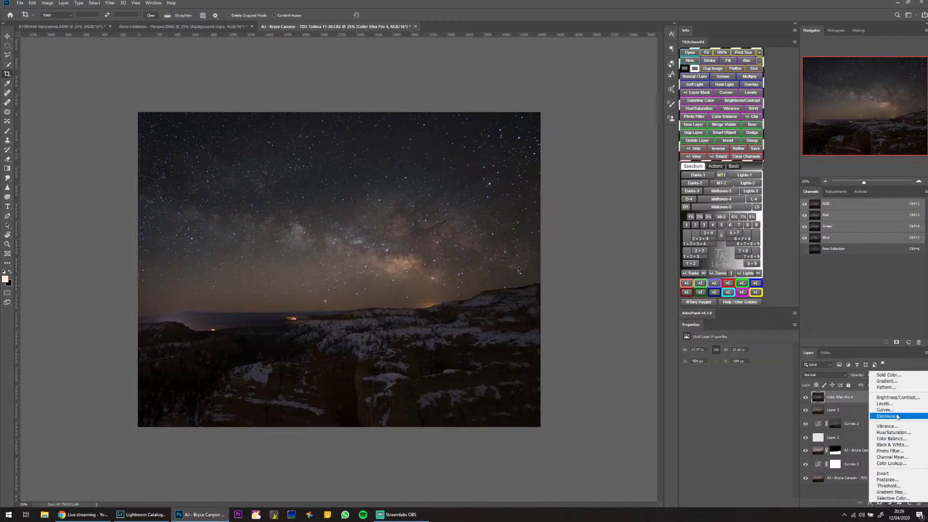
left_click(895, 412)
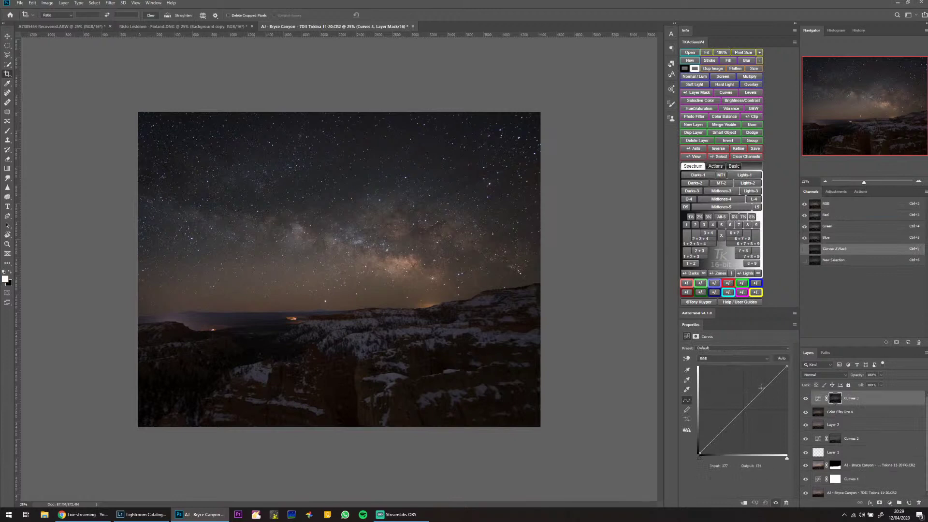
left_click_drag(764, 388, 752, 382)
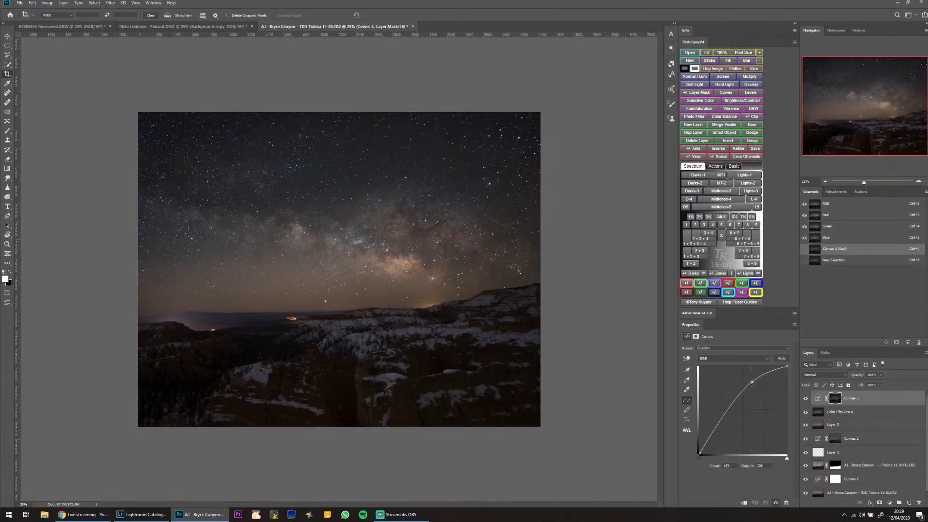
left_click_drag(718, 423, 717, 426)
Add an unmasked top Curves layer, brighten the Milky Way core and darken the dust lanes by on-image adjustment, and compare its visibility on and off.
left_click(890, 504)
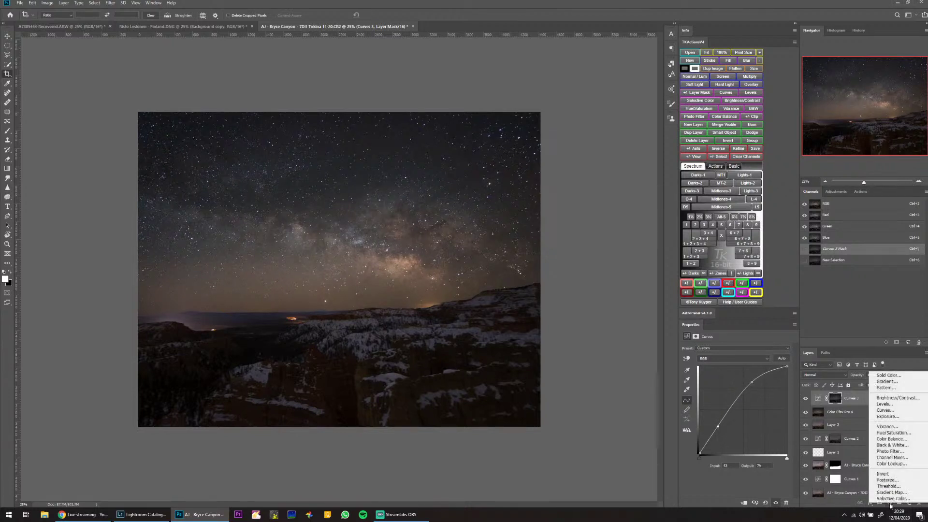
left_click(889, 411)
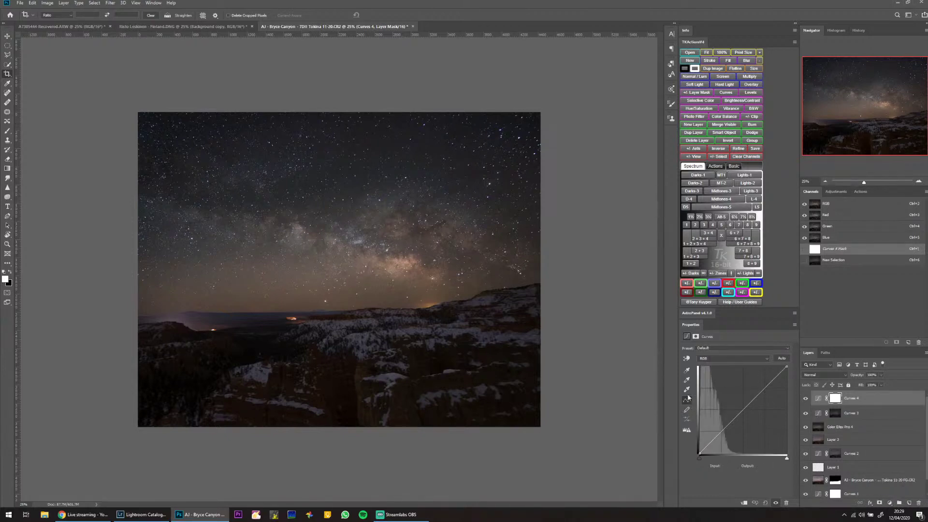
left_click(687, 359)
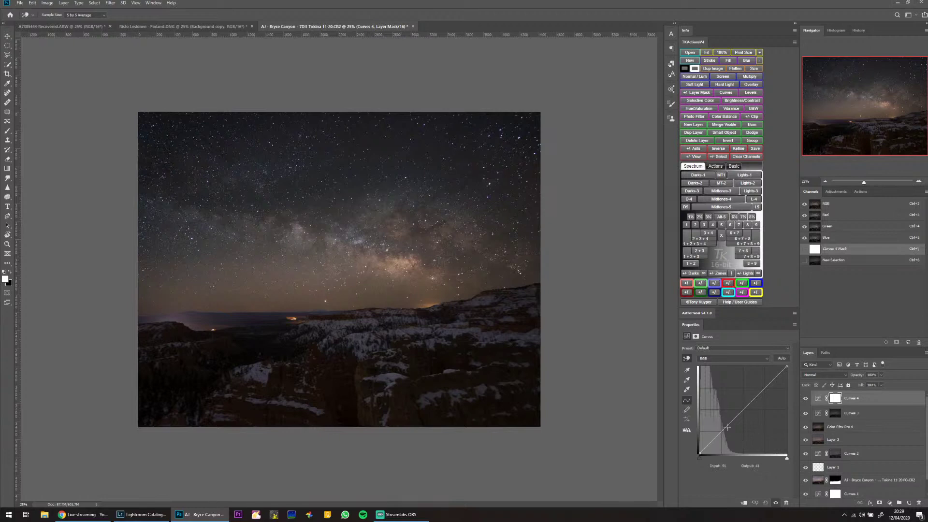
left_click(405, 261)
left_click_drag(405, 261, 405, 255)
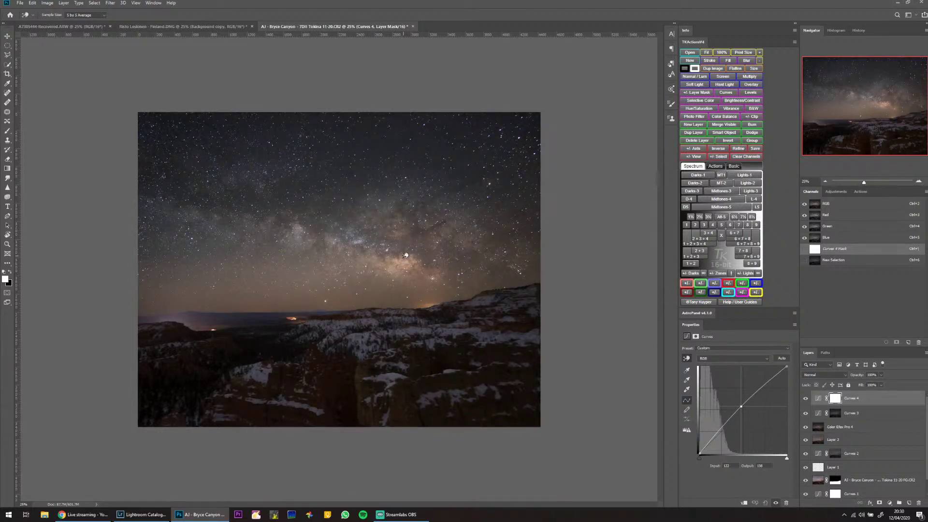
left_click(419, 229)
left_click_drag(420, 230, 420, 234)
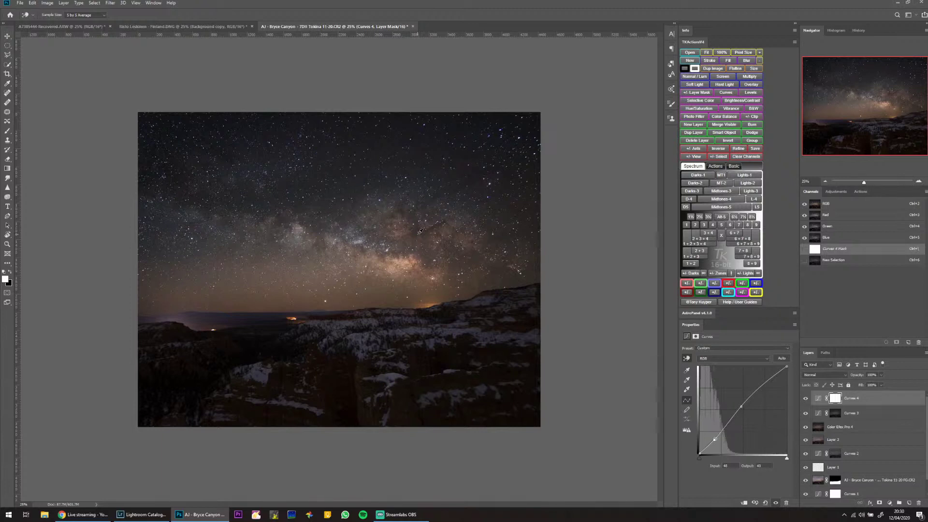
left_click(806, 399)
left_click(805, 399)
left_click(805, 399)
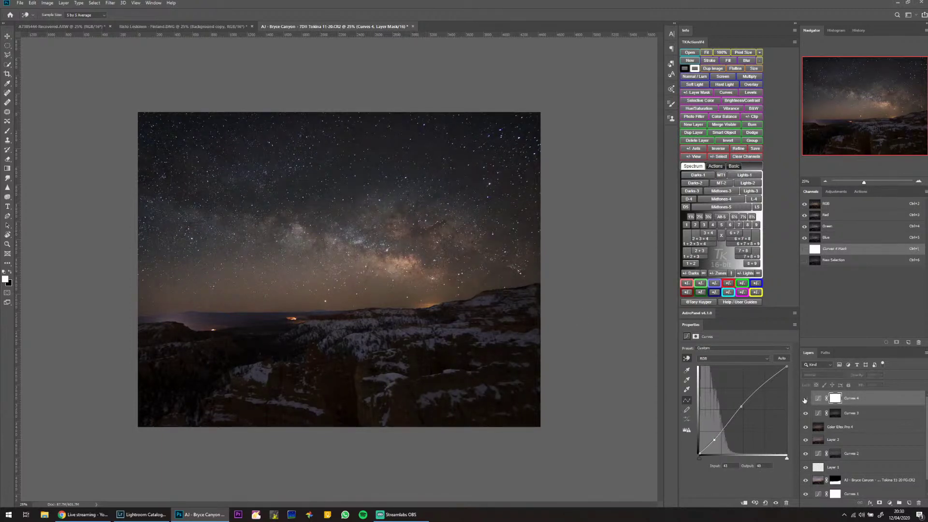
Invert the top Curves layer's mask to black, paint the effect in along the Milky Way with an enlarged white brush, and compare its visibility.
left_click(805, 399)
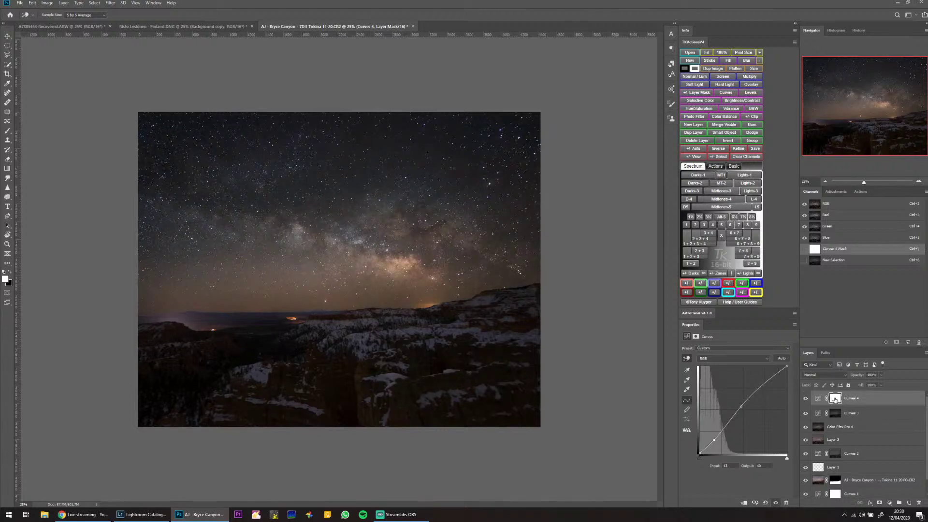
key("ctrl+i")
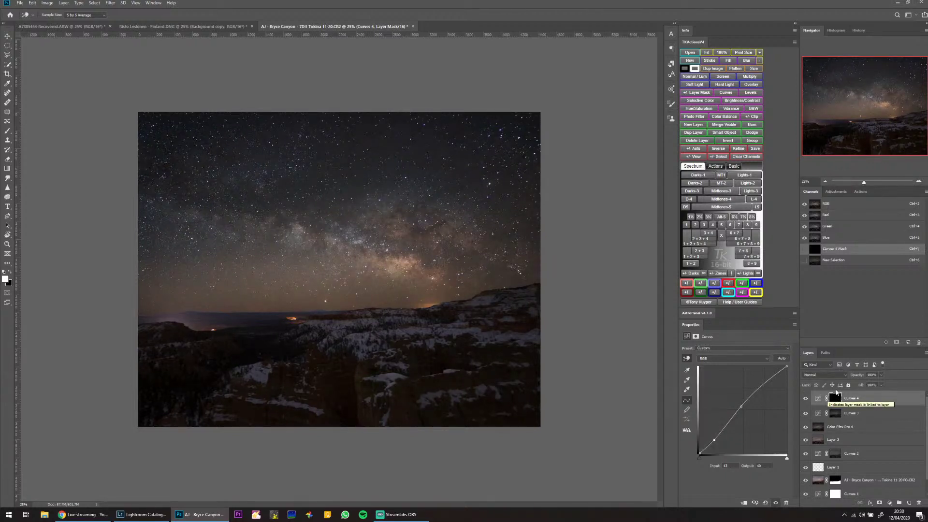
key("b")
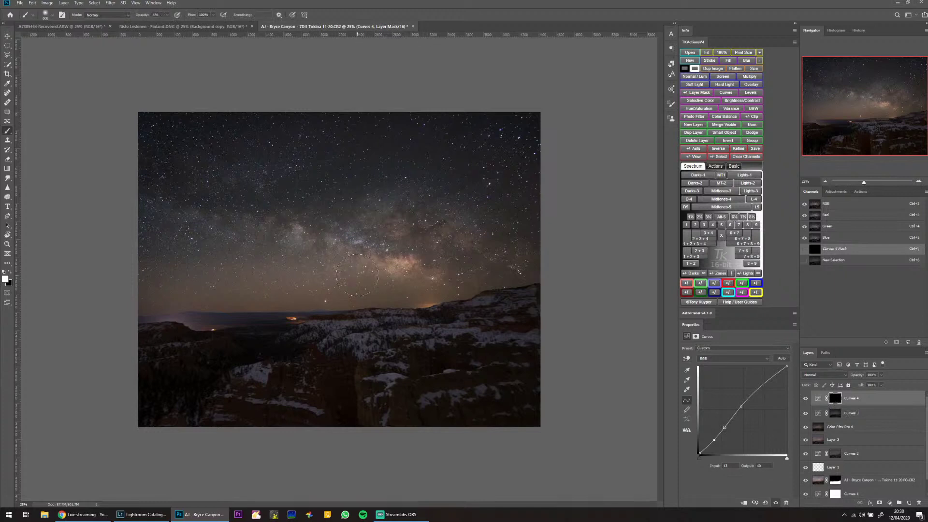
key("bracketright")
left_click(806, 400)
left_click(806, 400)
left_click(806, 401)
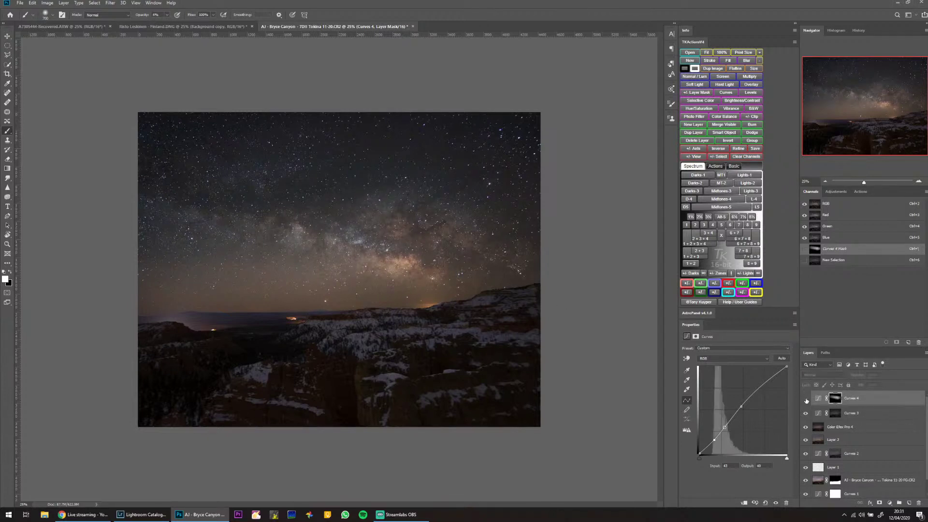
left_click(806, 400)
left_click(891, 504)
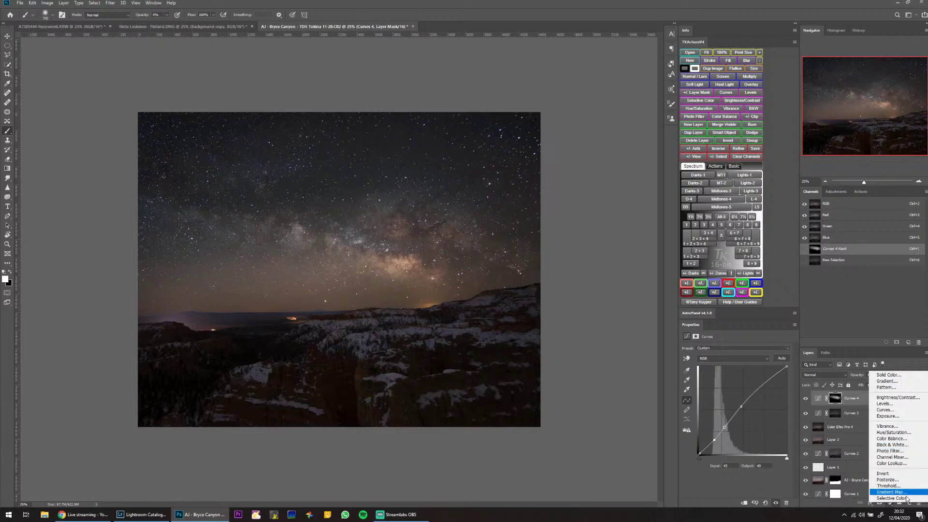
left_click(892, 498)
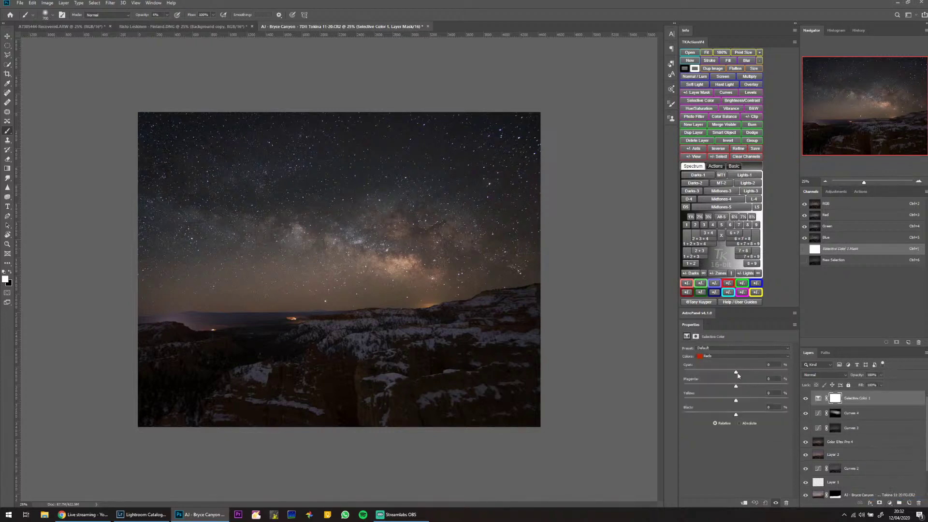
key("Delete")
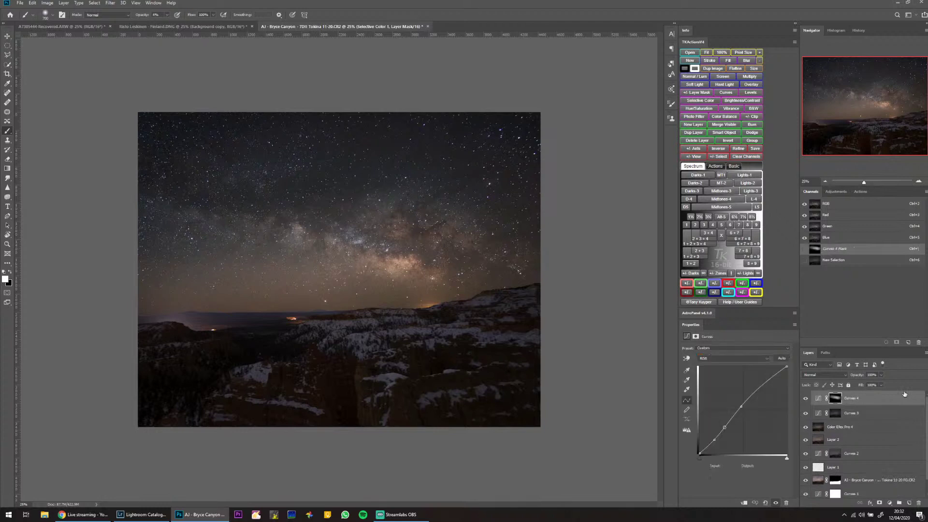
Add a Color Balance layer above the top Curves layer and shift its yellow-blue balance to -10.
left_click(890, 504)
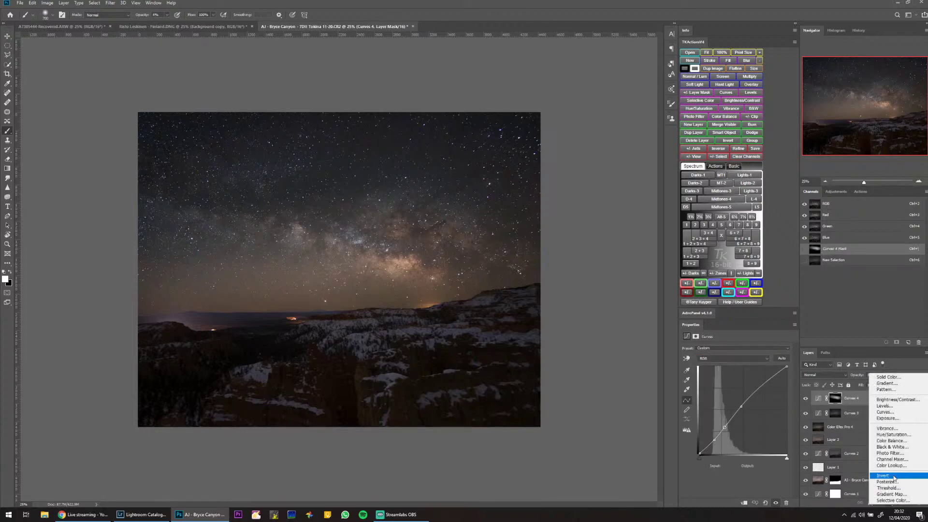
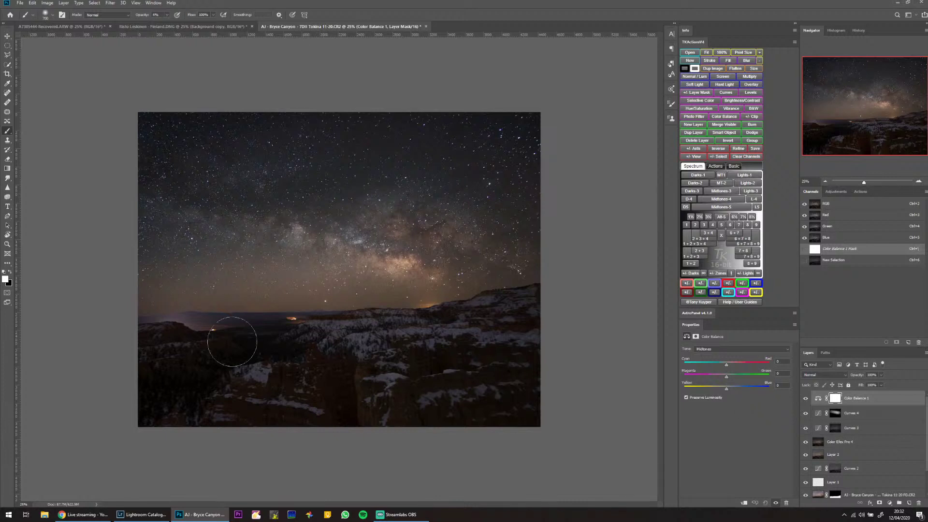
left_click(755, 350)
left_click(749, 356)
left_click(805, 399)
left_click(805, 399)
left_click(744, 349)
left_click(754, 368)
left_click(776, 385)
type("-10")
key("Return")
Compare the image with and without the Color Balance layer, and stamp all visible layers into a new merged layer on top.
left_click(805, 400)
left_click(805, 400)
left_click(805, 399)
left_click(805, 399)
left_click(806, 399)
left_click(805, 400)
key("ctrl+shift+alt+e")
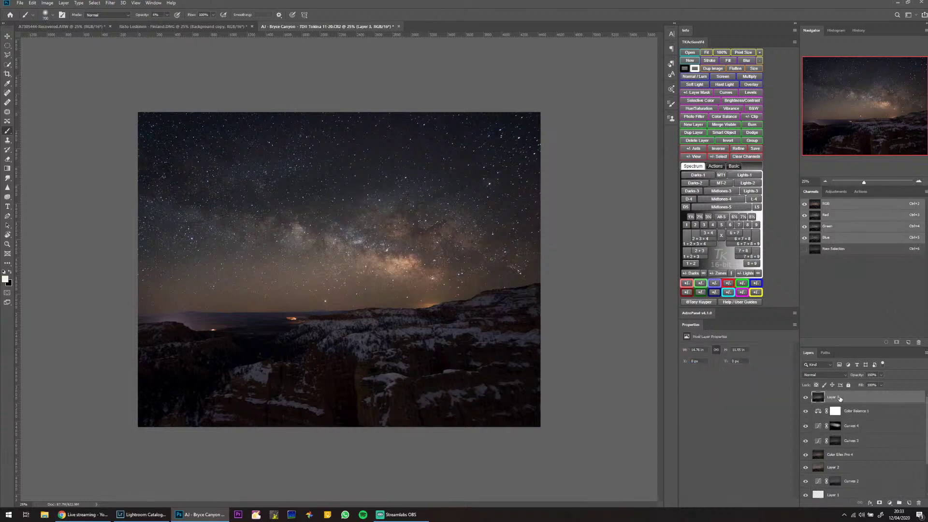
Run Dfine 2 noise reduction on the merged layer with the automatic profile, inspect the split preview, and apply it.
left_click(153, 3)
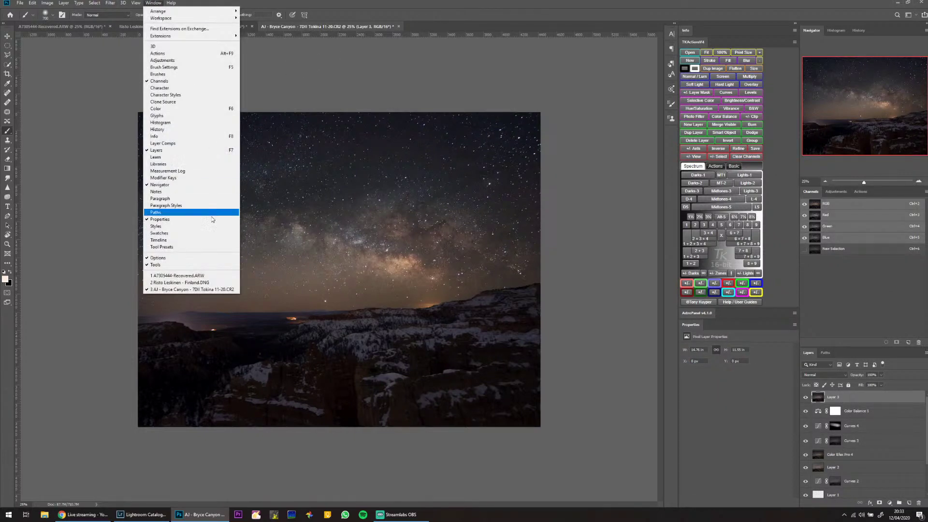
mouse_move(111, 4)
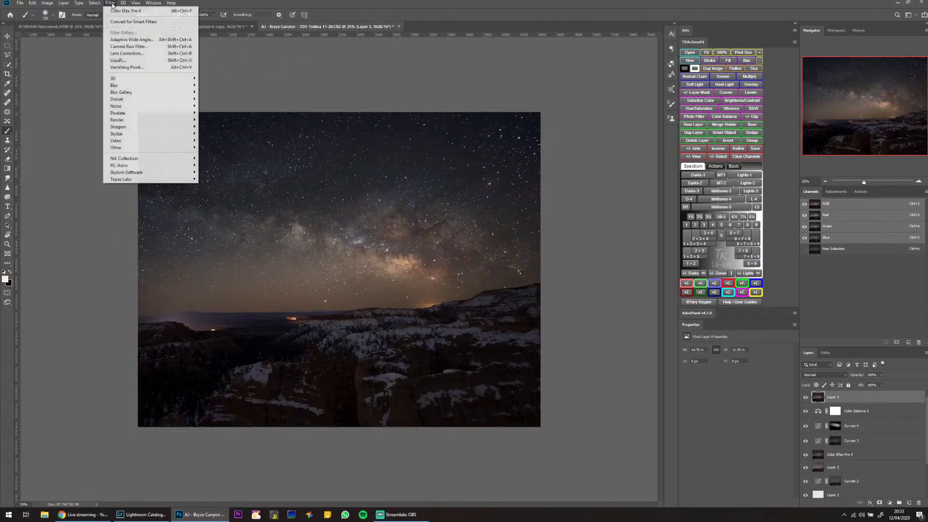
mouse_move(163, 161)
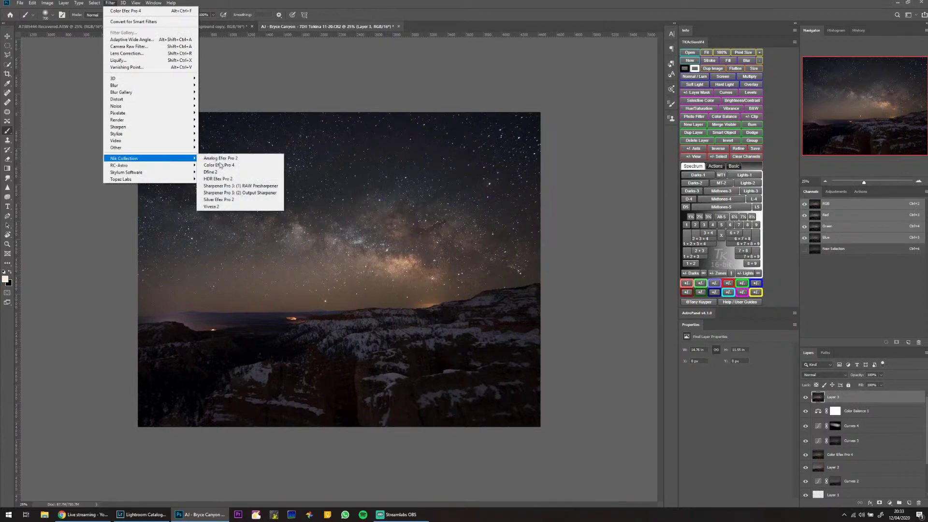
left_click(210, 172)
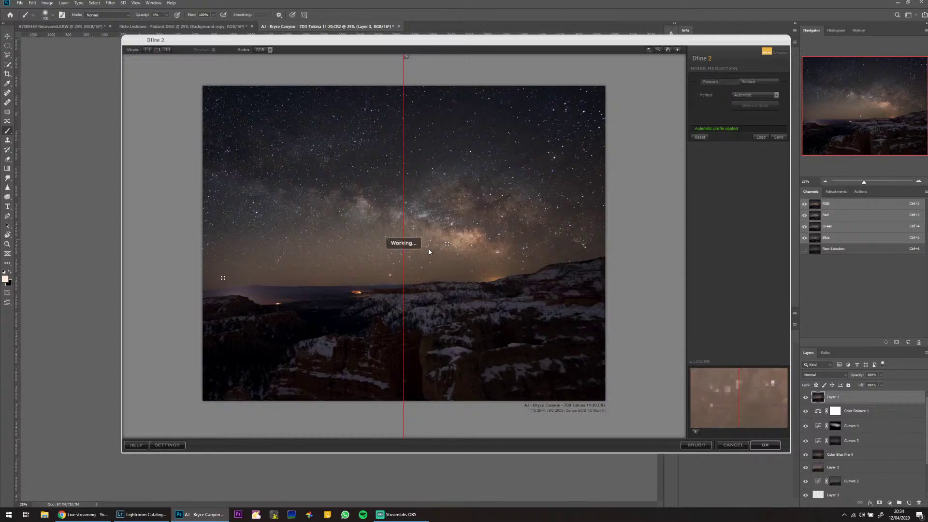
left_click_drag(403, 261, 134, 265)
left_click(766, 445)
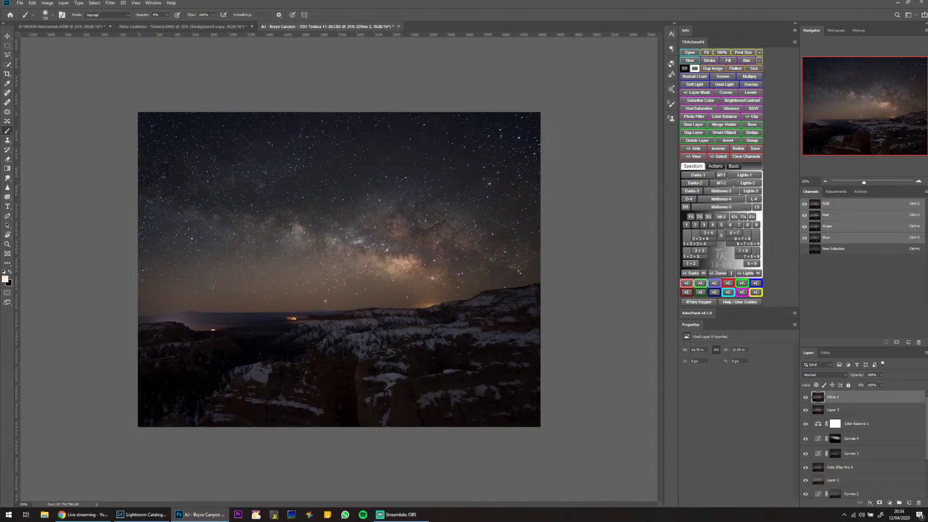
Duplicate the Dfine 2 layer and apply a High Pass filter with a 4.0-pixel radius to the copy.
left_click_drag(888, 453, 909, 503)
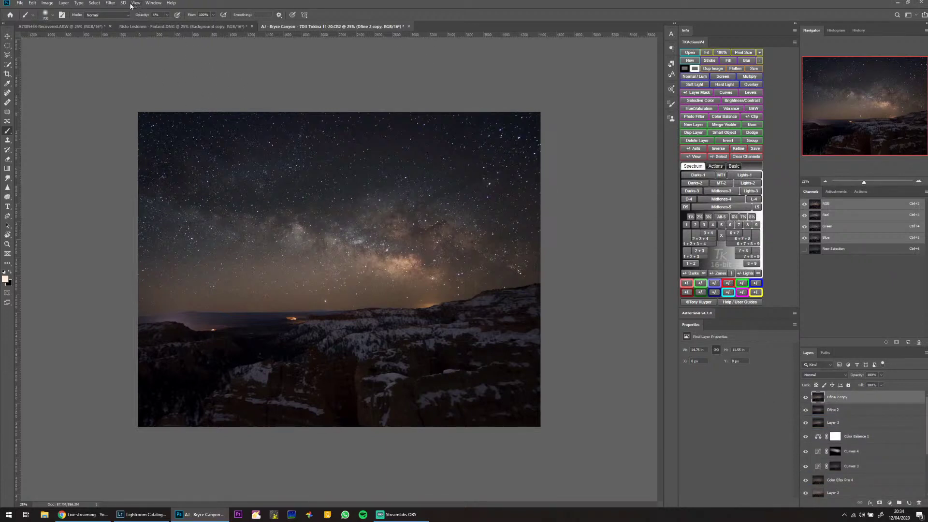
left_click(110, 3)
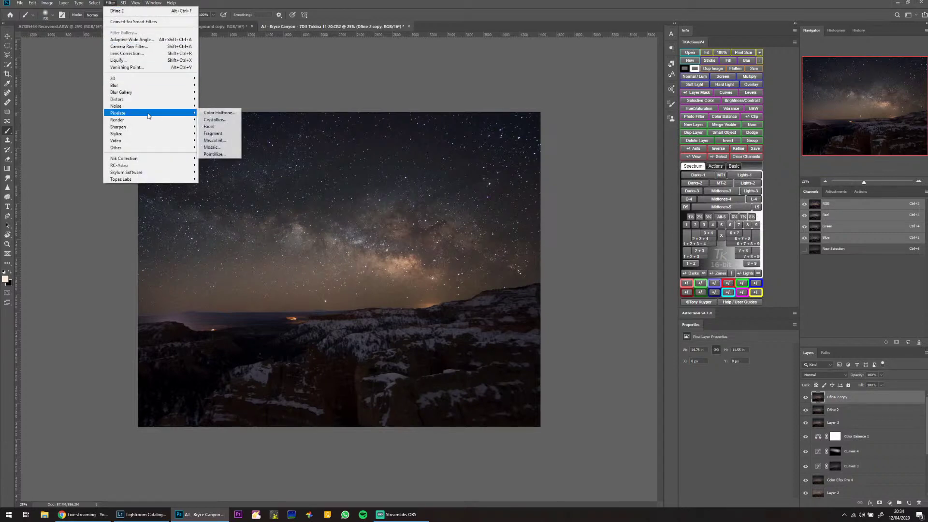
mouse_move(174, 148)
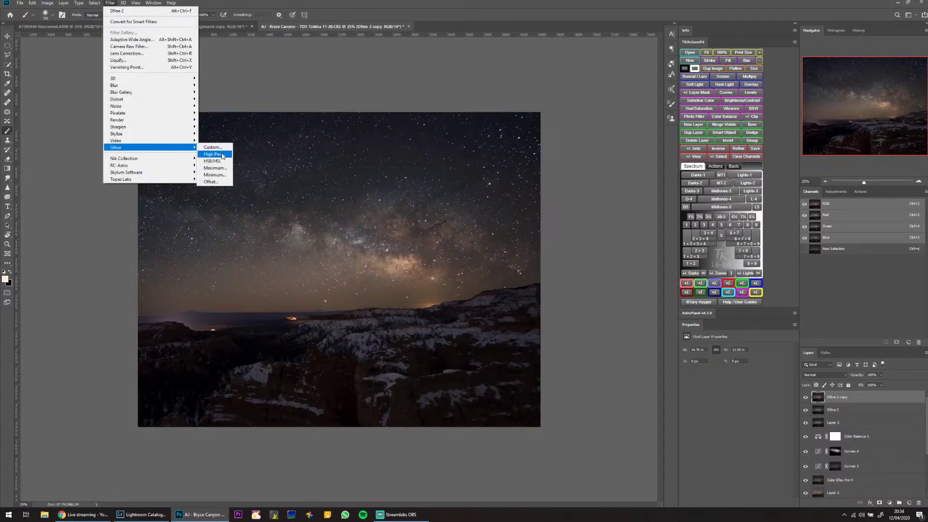
left_click(227, 155)
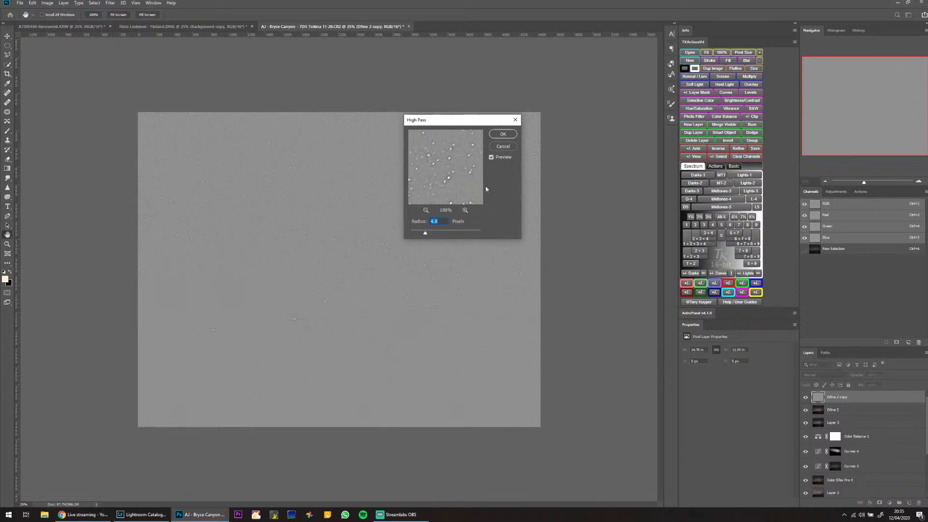
left_click(503, 134)
key("b")
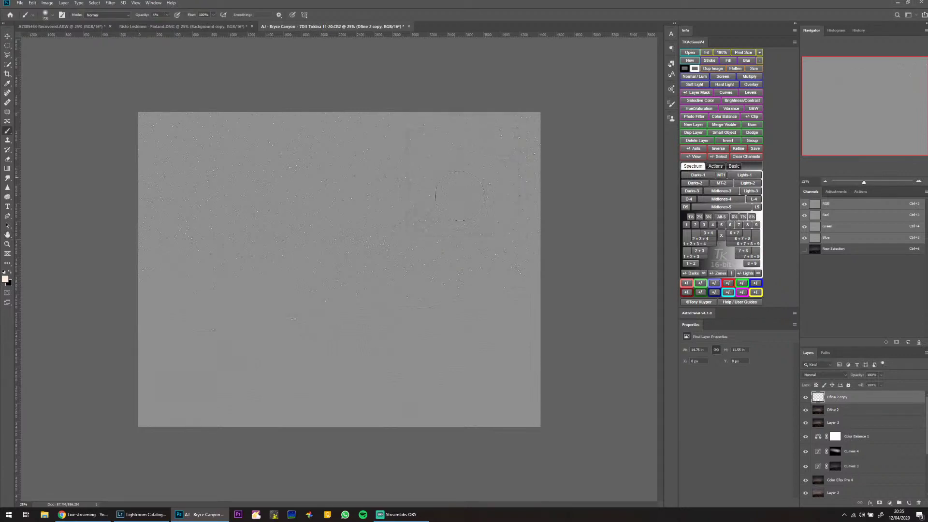
Set the High Pass layer's blend mode to Soft Light and compare the sharpening on and off close-up at the horizon and Milky Way core.
left_click(835, 378)
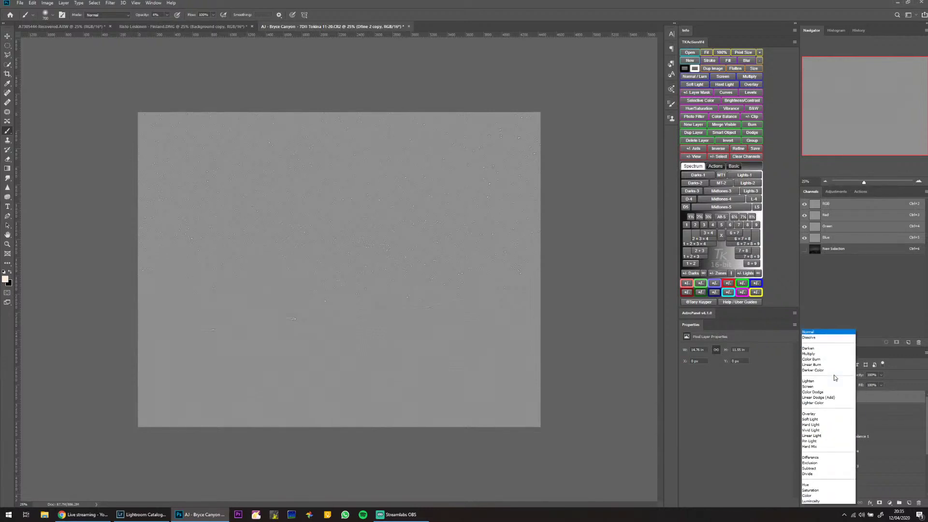
left_click(818, 420)
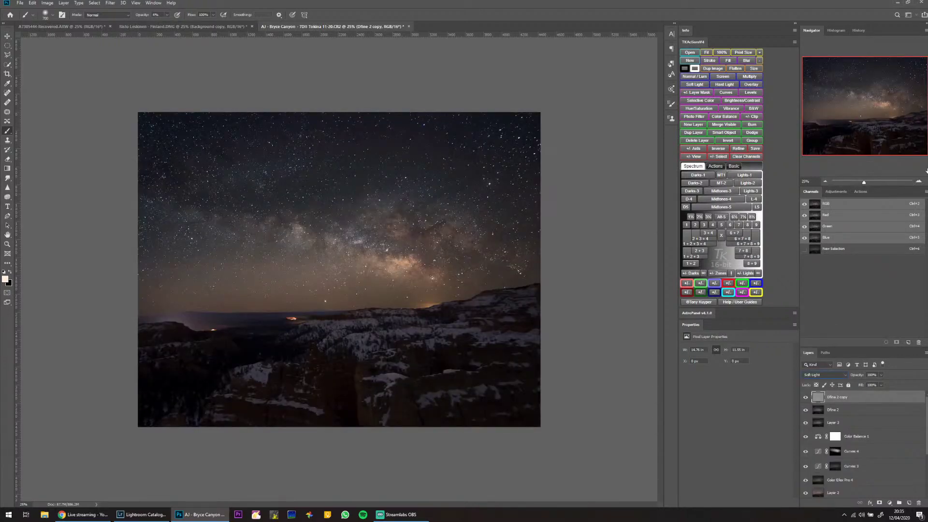
left_click(918, 181)
left_click(919, 181)
left_click_drag(851, 116, 846, 141)
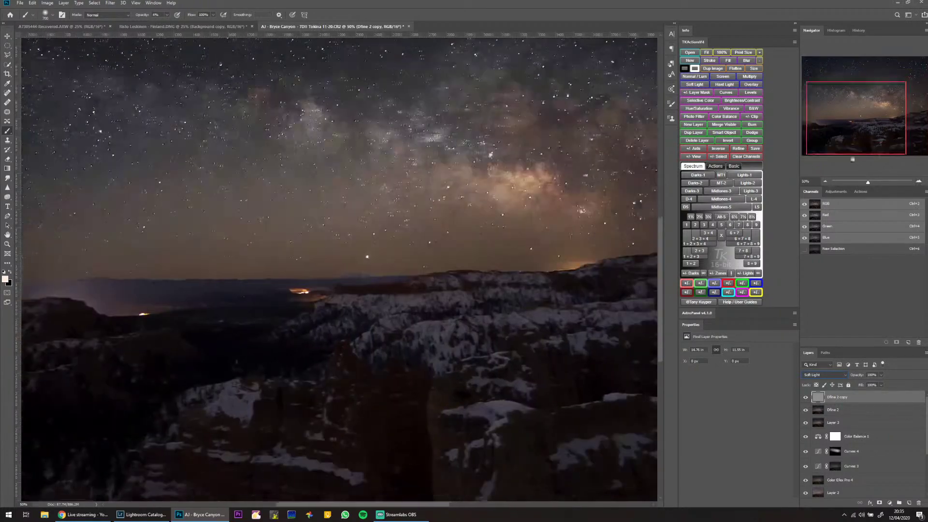
left_click(805, 397)
left_click(806, 397)
left_click(806, 398)
left_click(806, 397)
left_click(806, 397)
left_click(806, 397)
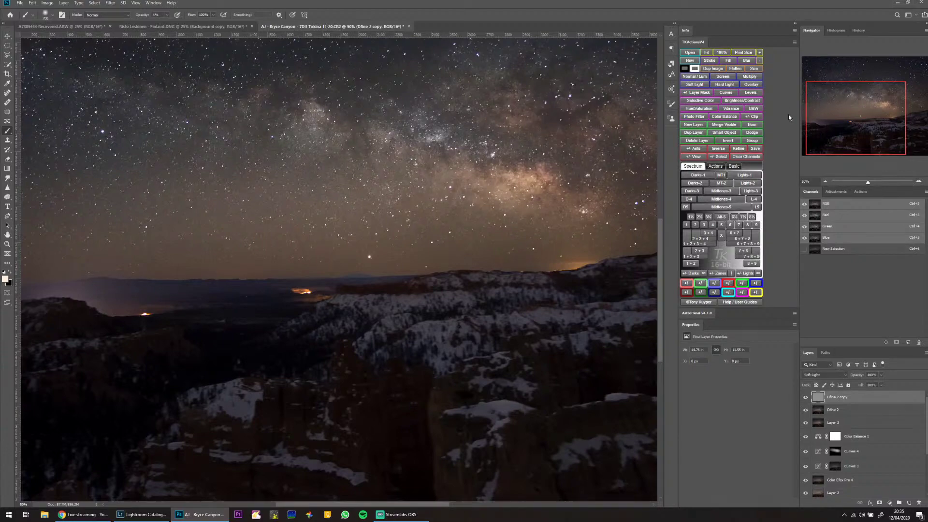
Add a layer mask to the Soft Light High Pass layer and paint black across the middle of the photo with a smaller brush.
left_click(706, 53)
left_click(880, 504)
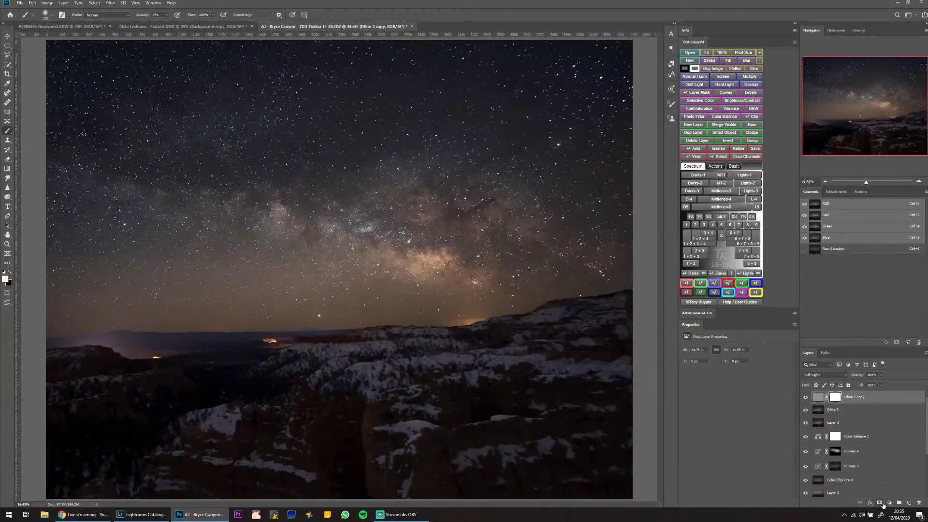
key("x")
key("bracketleft")
key("bracketleft")
key("bracketleft")
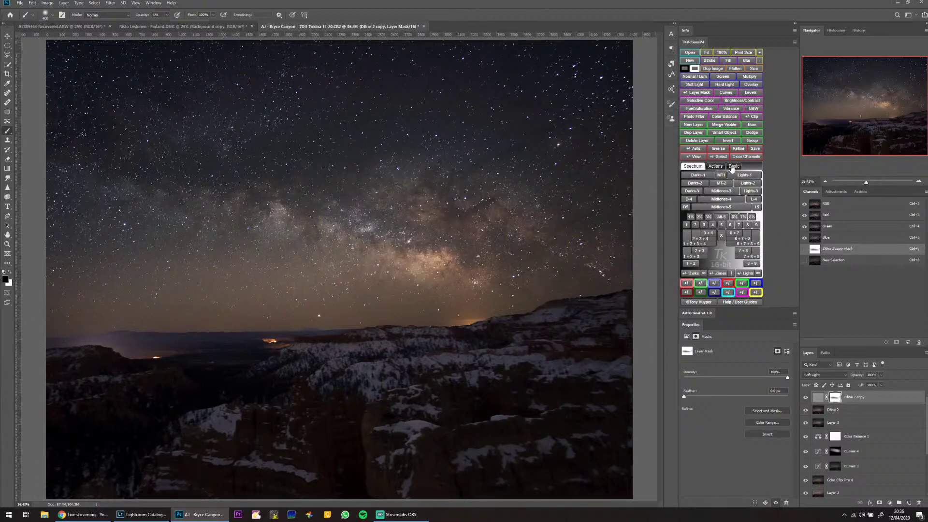
View the composite at a reduced size and compare it with the finished Bryce Canyon JPG opened full-size in Lightroom.
left_click(827, 183)
left_click(827, 183)
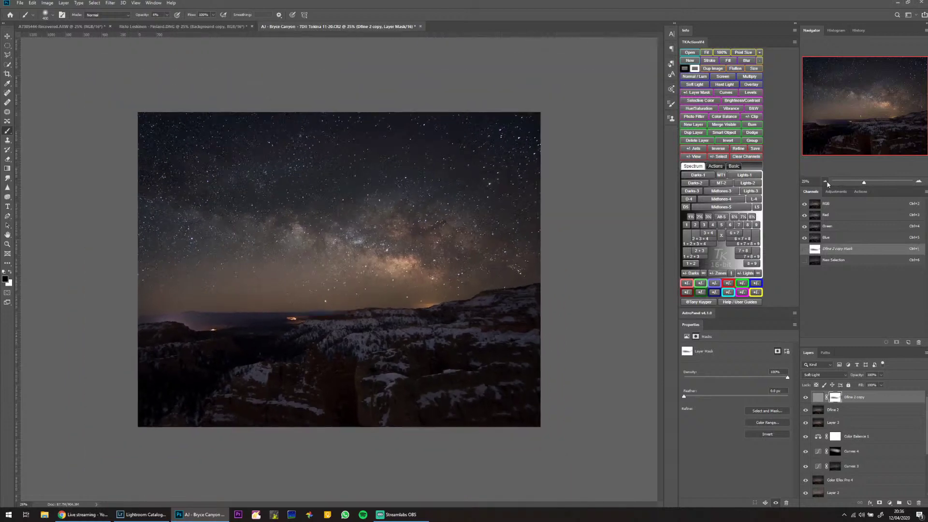
left_click(826, 183)
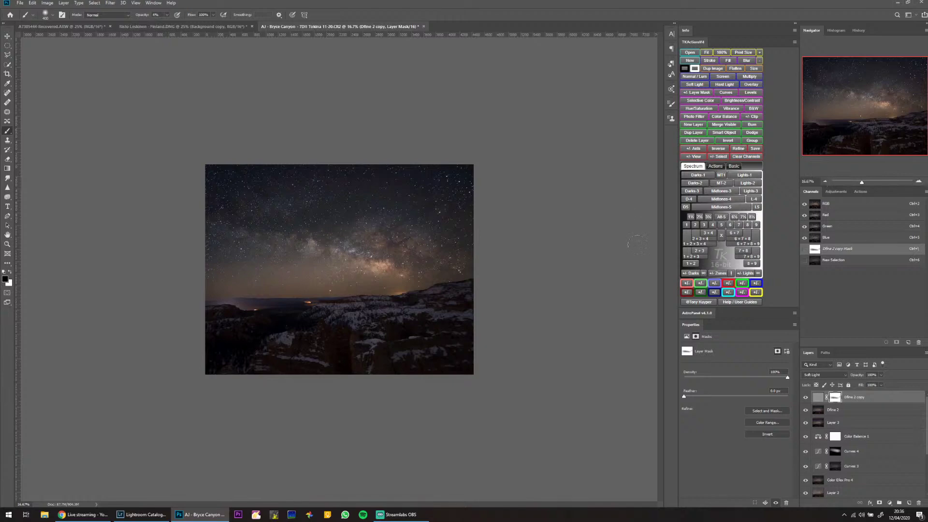
key("alt+Tab")
key("alt+Tab")
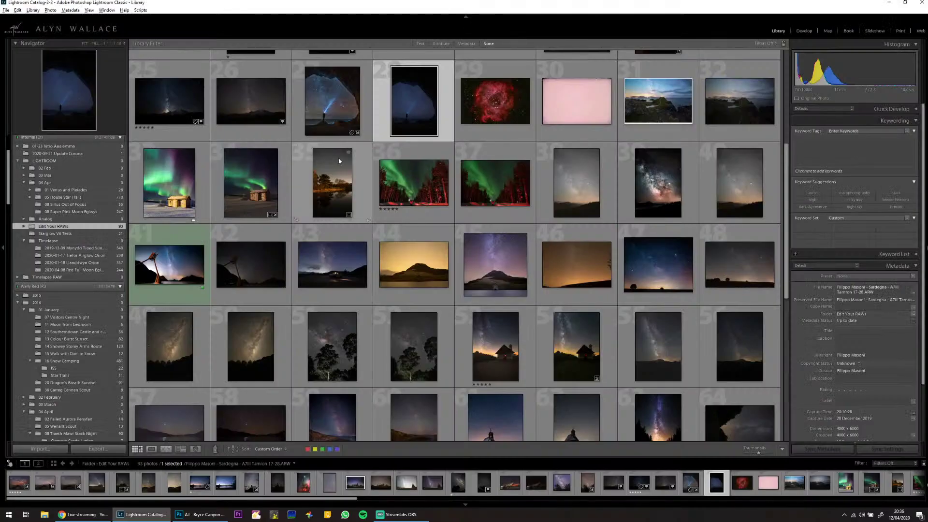
scroll(336, 154, "up", 5)
double_click(152, 91)
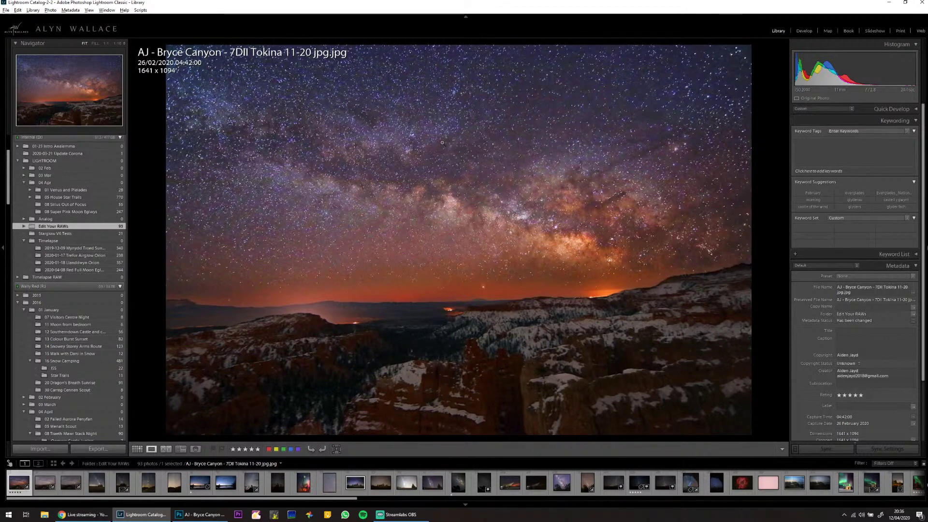
key("alt+Tab")
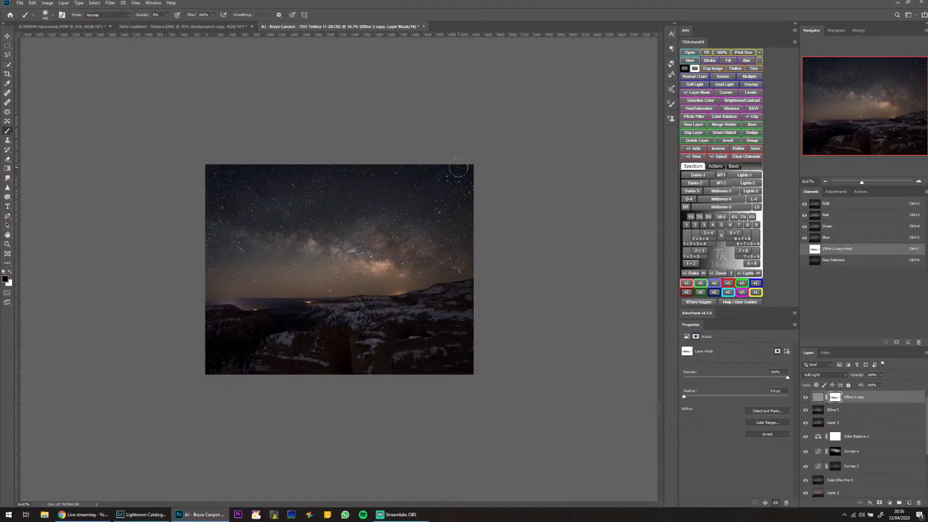
Add a Hue/Saturation layer on top, raise the Yellows saturation to +30, and compare the colours with the Bryce Canyon JPG in Lightroom.
left_click(918, 181)
left_click(890, 503)
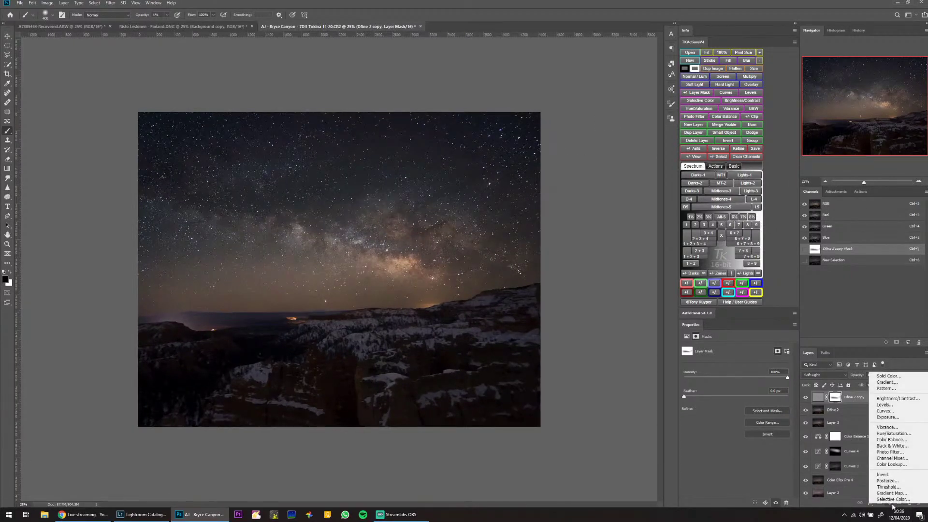
left_click(892, 433)
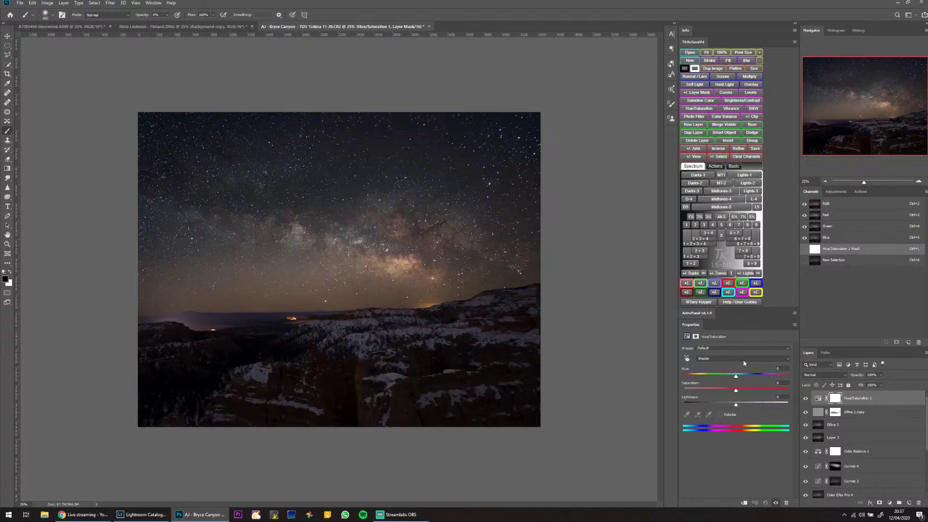
left_click(745, 360)
left_click(738, 377)
left_click_drag(736, 391, 758, 394)
key("alt+Tab")
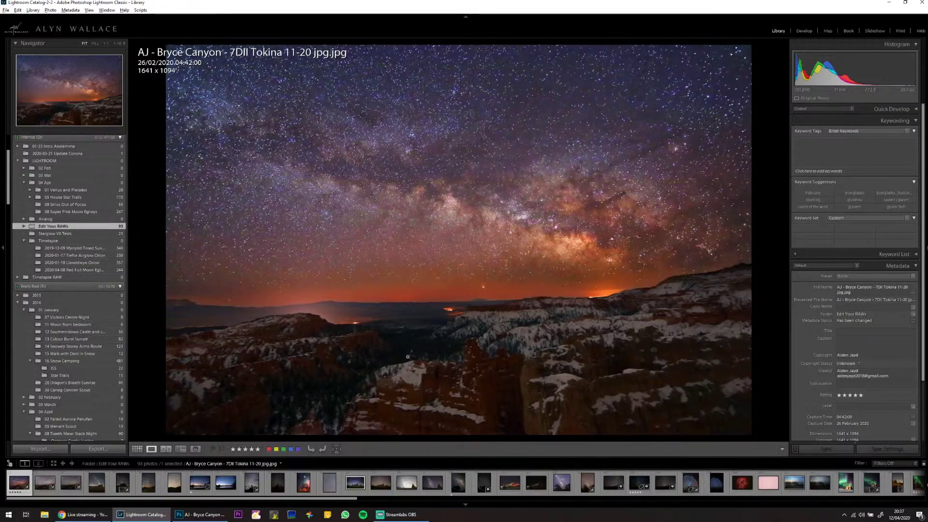
key("alt+Tab")
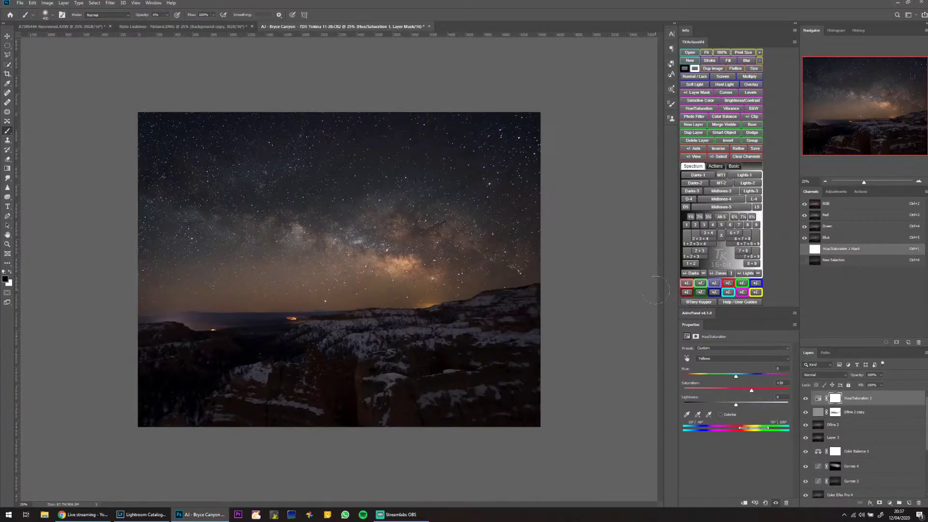
Compare the Photoshop composite once more with the finished Bryce Canyon JPG in Lightroom.
key("alt+Tab")
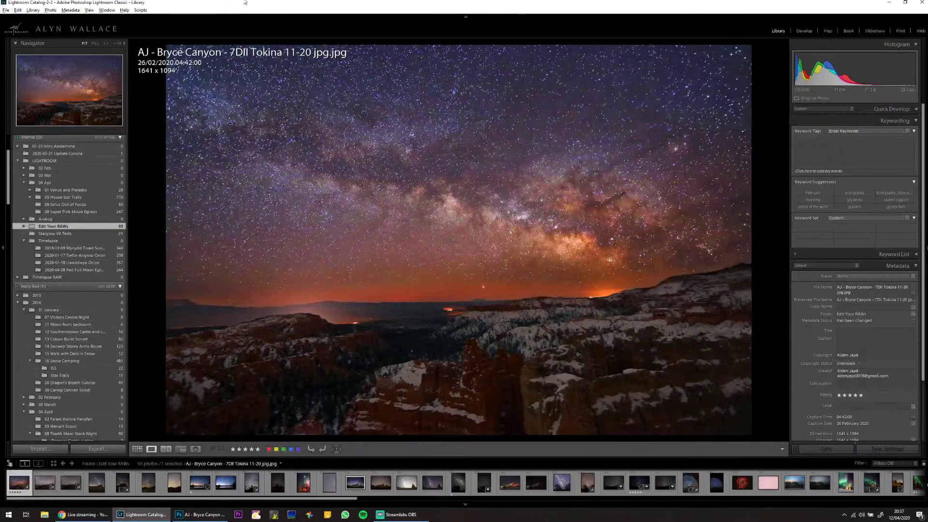
key("alt+Tab")
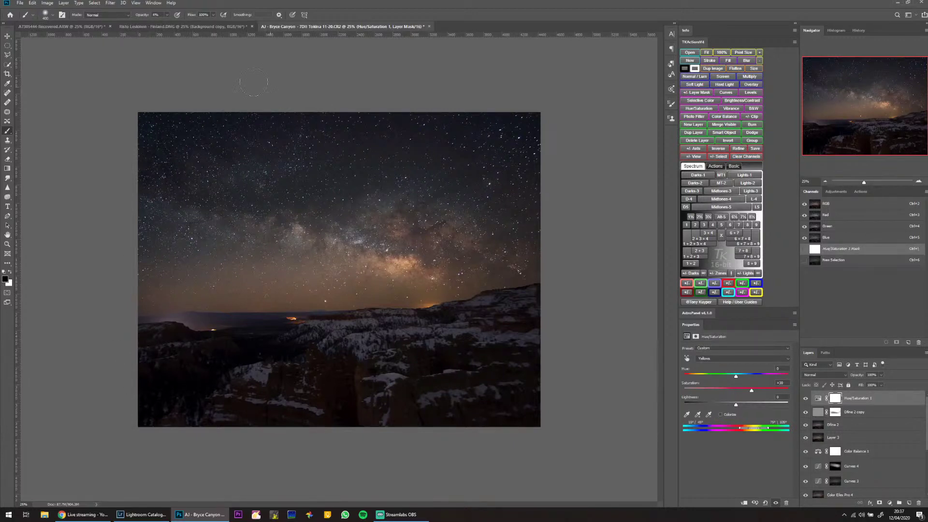
key("alt+Tab")
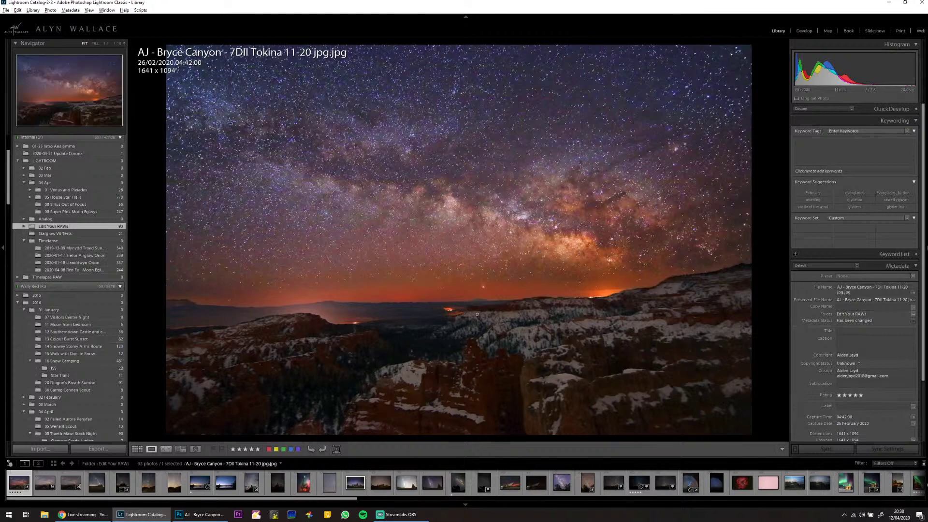
Browse the thumbnail grid of the Edit Your RAWs folder for the next photo to edit.
key("g")
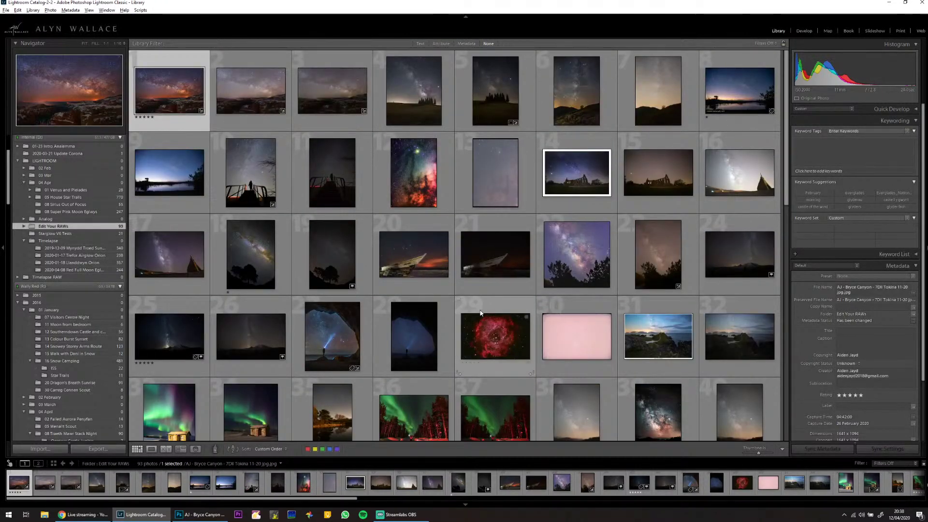
scroll(461, 311, "down", 1)
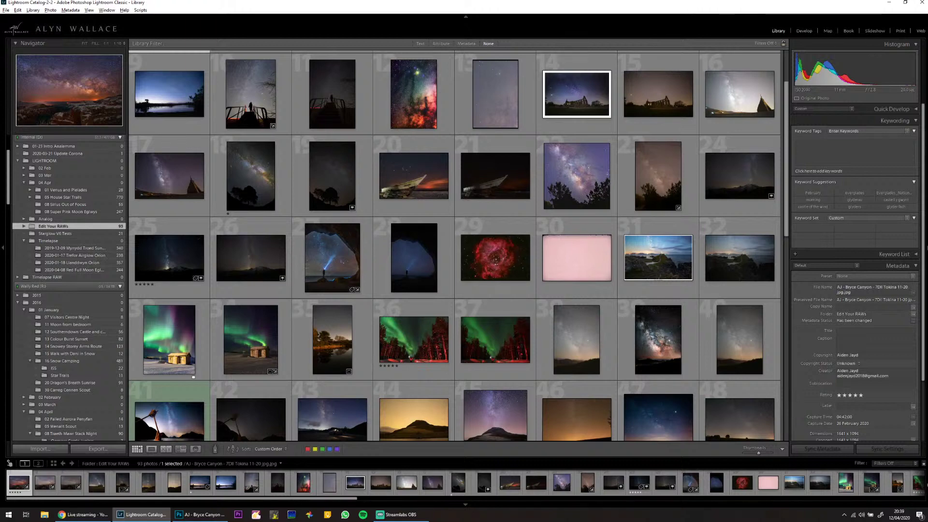
scroll(506, 314, "down", 2)
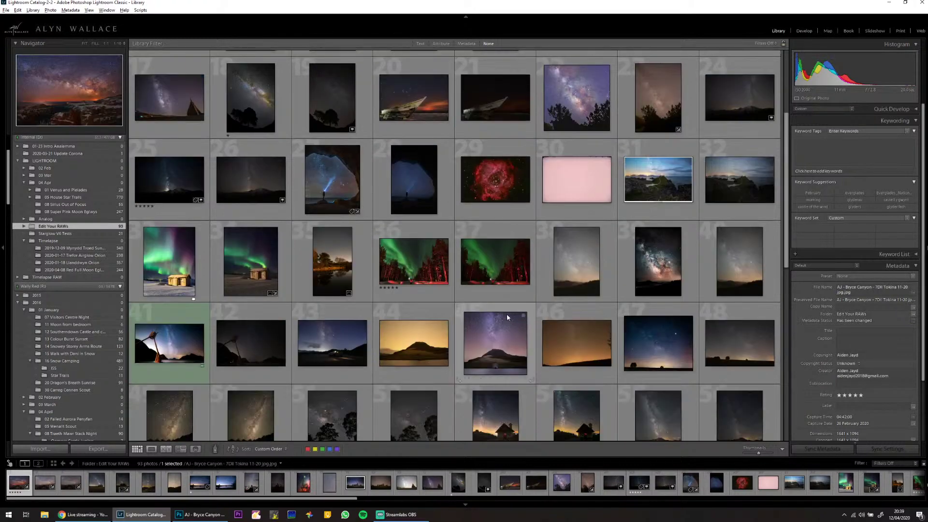
scroll(507, 315, "down", 1)
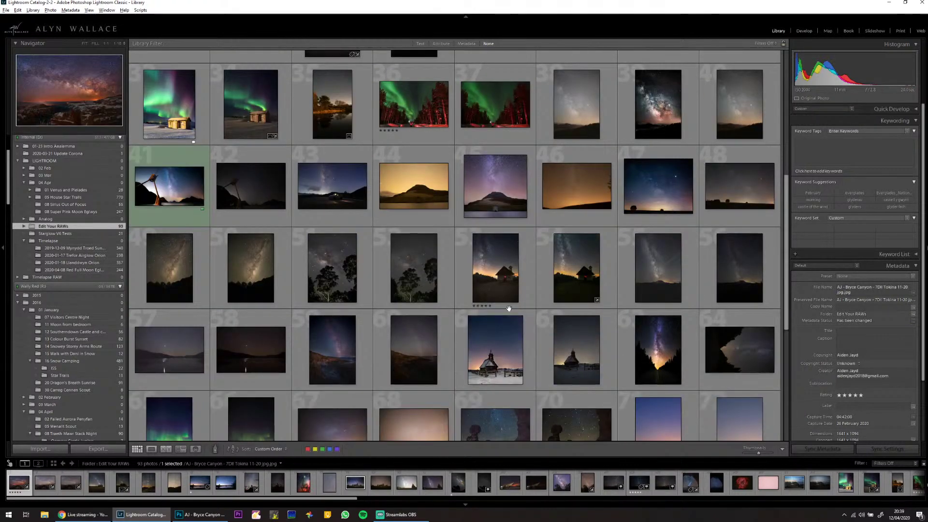
scroll(509, 309, "down", 1)
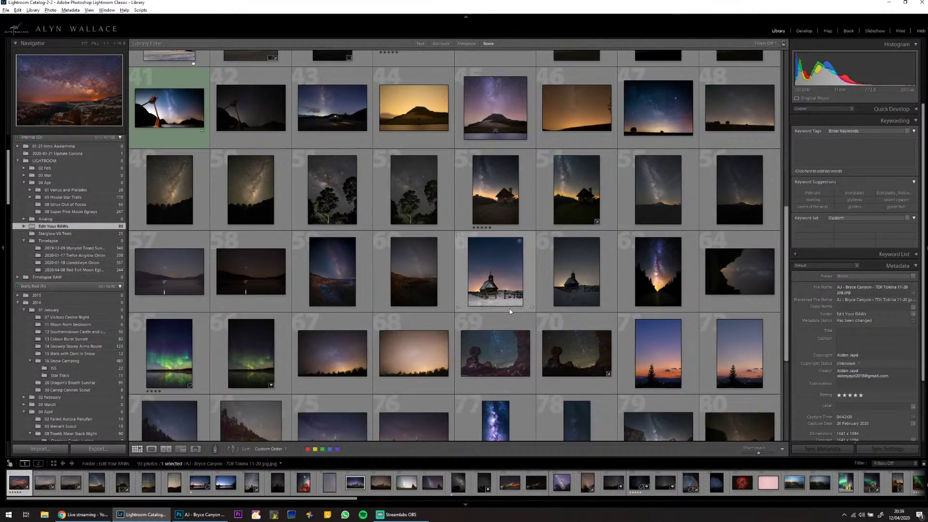
scroll(510, 310, "down", 1)
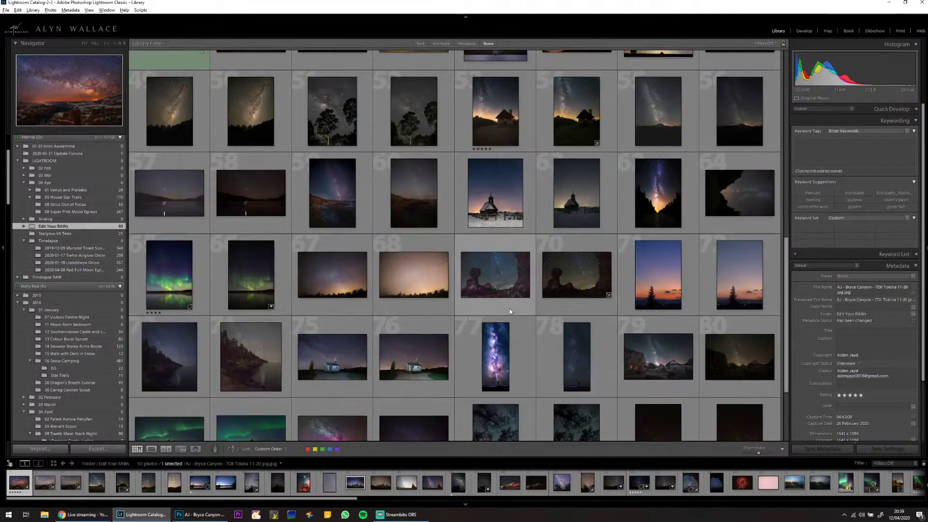
scroll(510, 309, "down", 1)
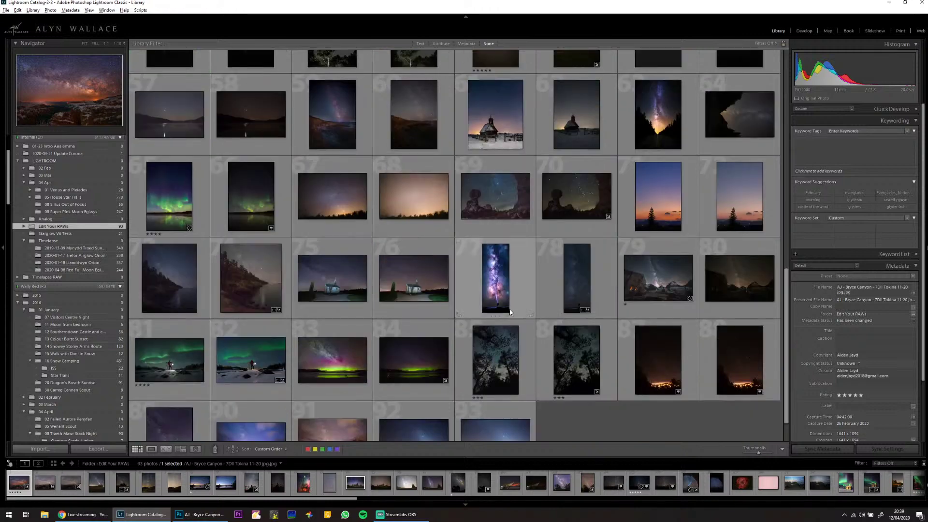
scroll(621, 342, "down", 1)
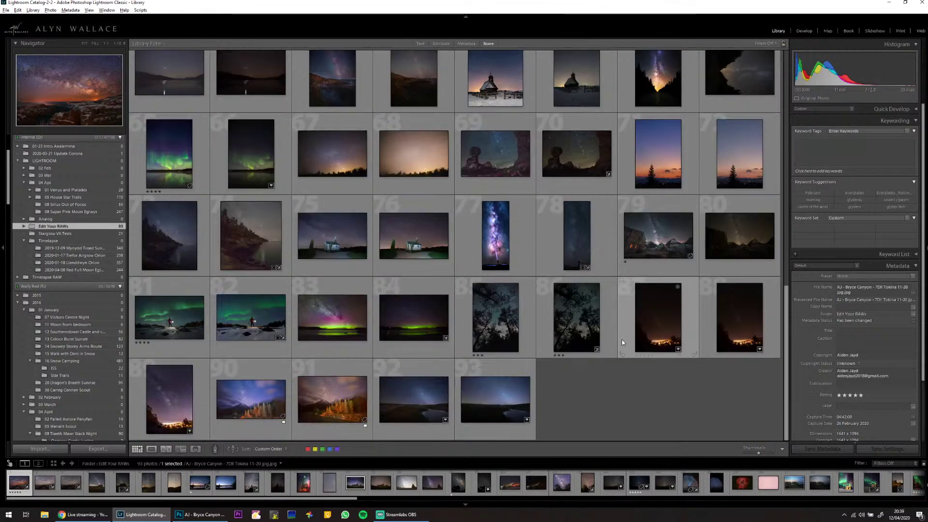
scroll(622, 339, "up", 3)
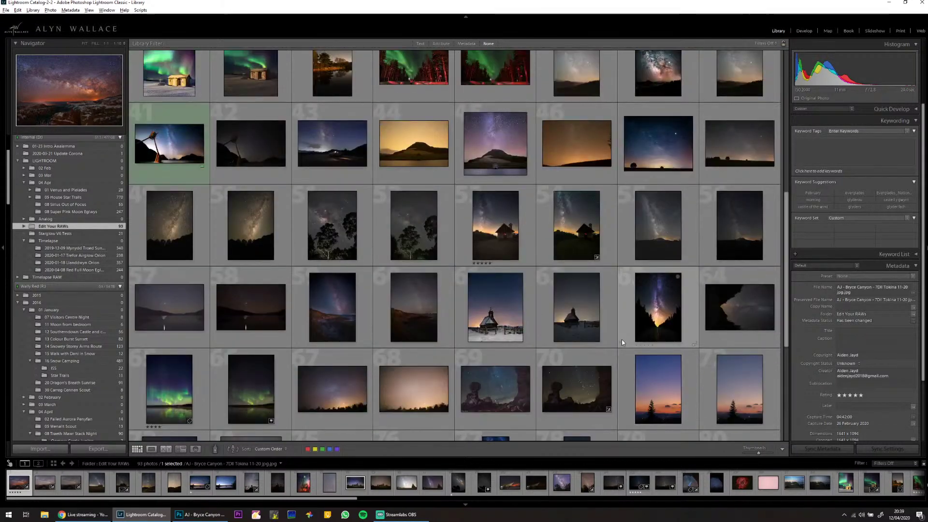
View the Mt Rainier USA A7III Tamron 17-28 raw full-size and return to the thumbnail grid.
double_click(662, 225)
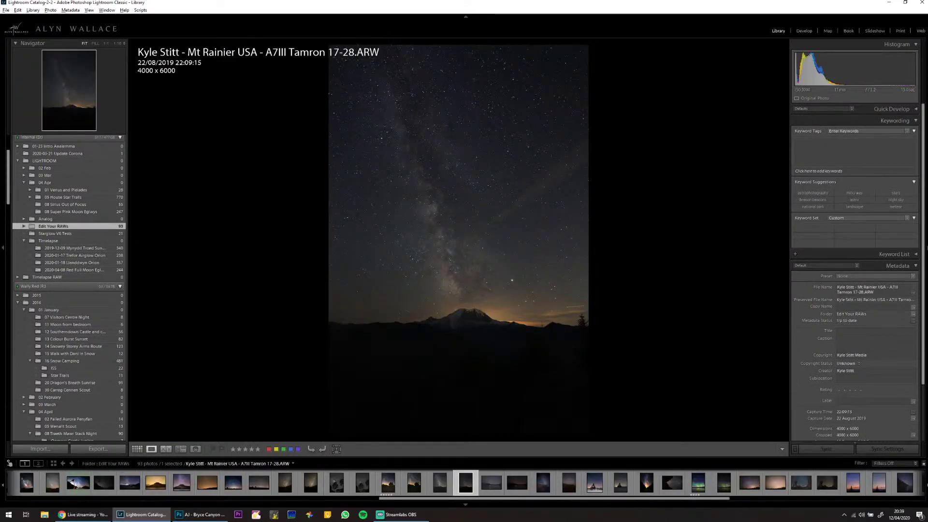
key("g")
left_click(490, 263)
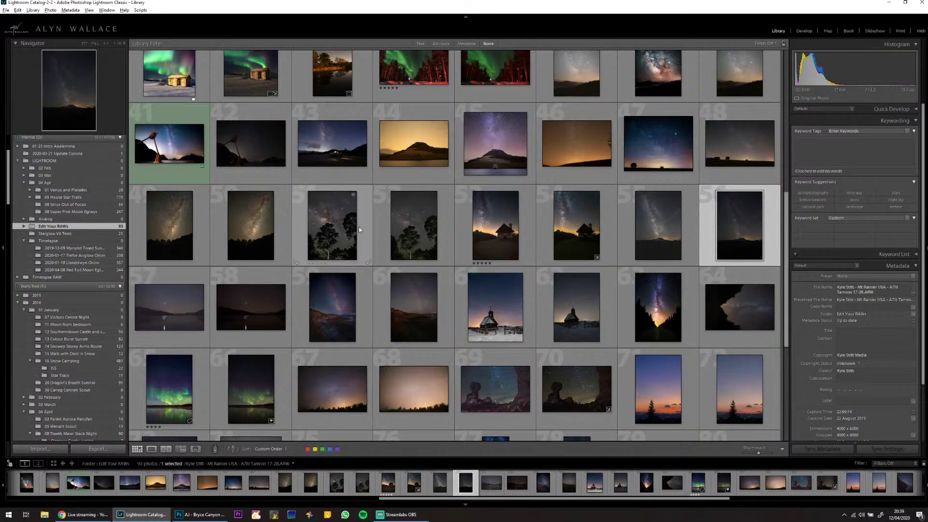
Look at the Finland Pentax K1 aurora raw in the Develop module and return to the thumbnail grid.
scroll(358, 229, "down", 2)
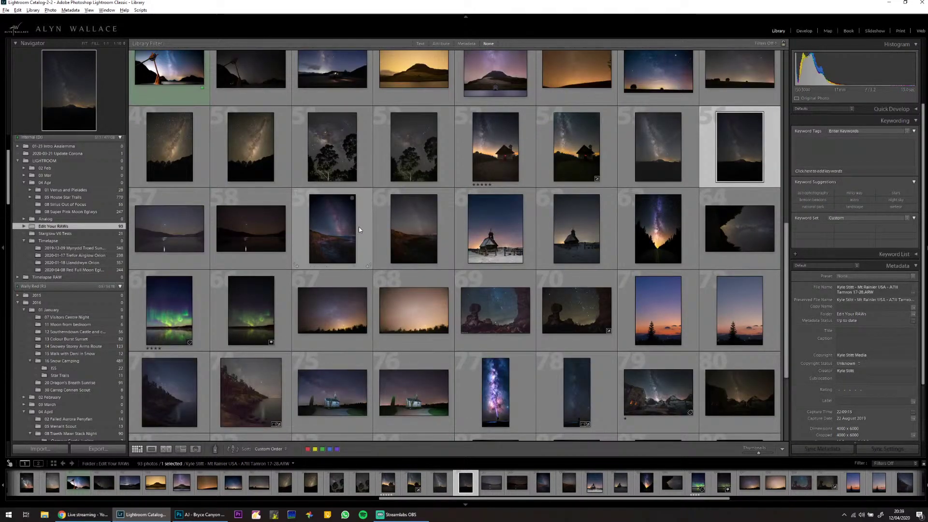
scroll(359, 229, "down", 2)
left_click(253, 232)
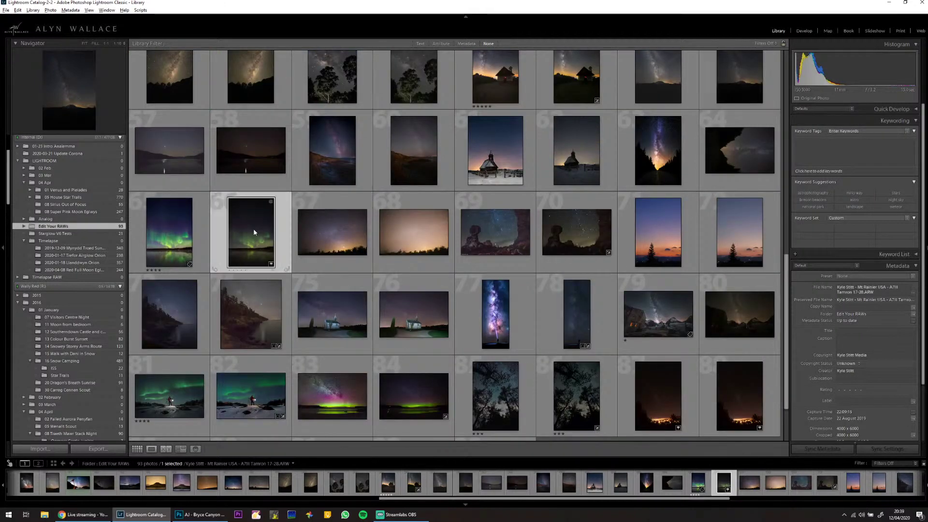
double_click(253, 228)
key("d")
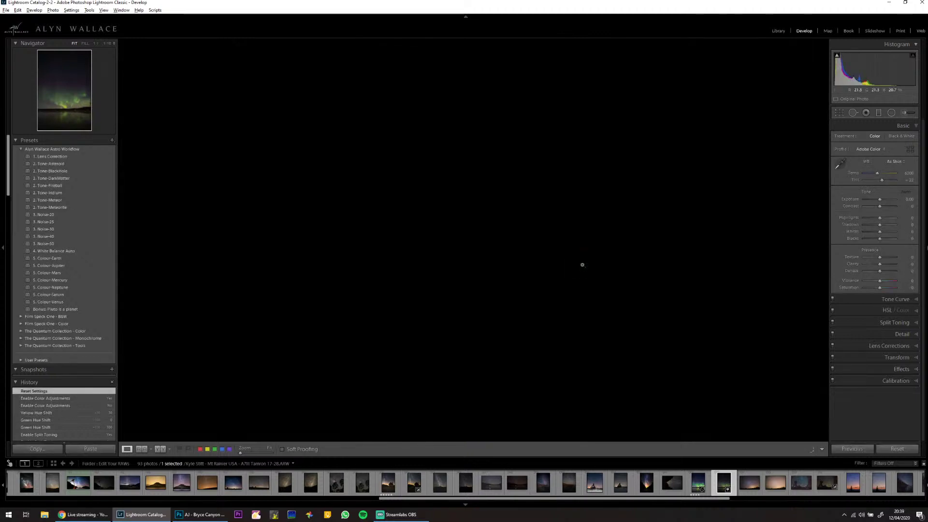
key("g")
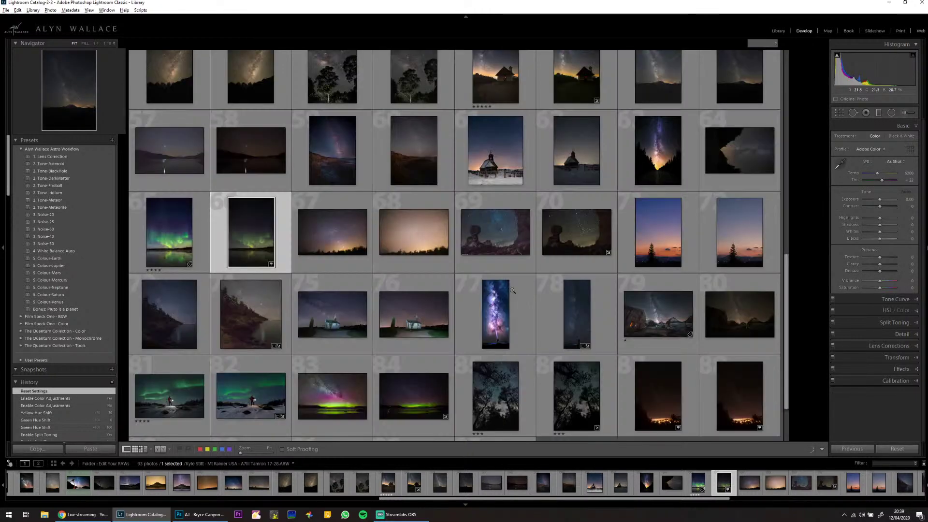
Look through the rest of the Edit Your RAWs thumbnails for another raw to edit.
scroll(513, 291, "down", 2)
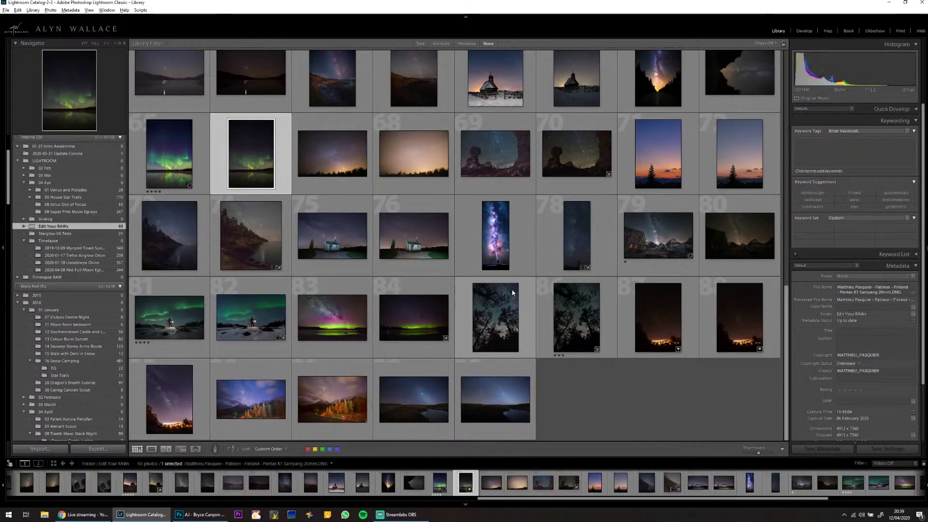
scroll(513, 292, "up", 2)
scroll(513, 290, "up", 3)
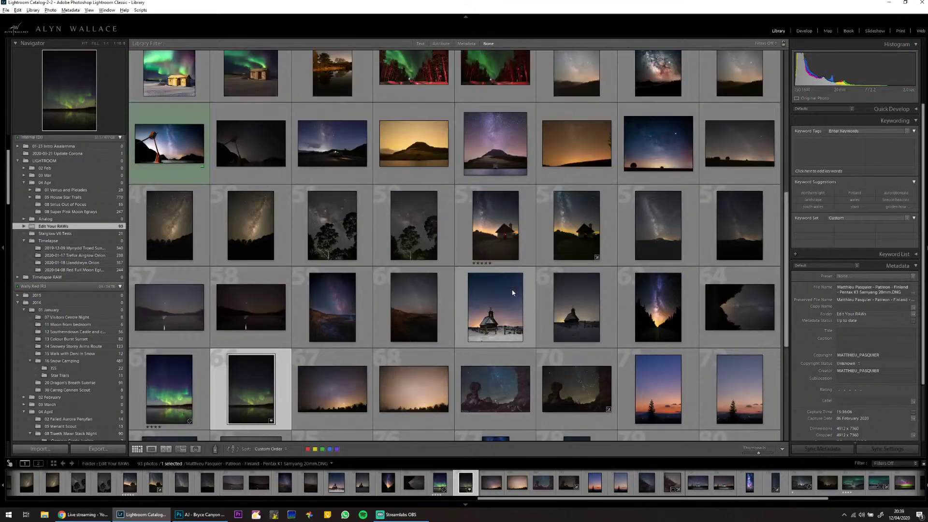
scroll(512, 292, "up", 2)
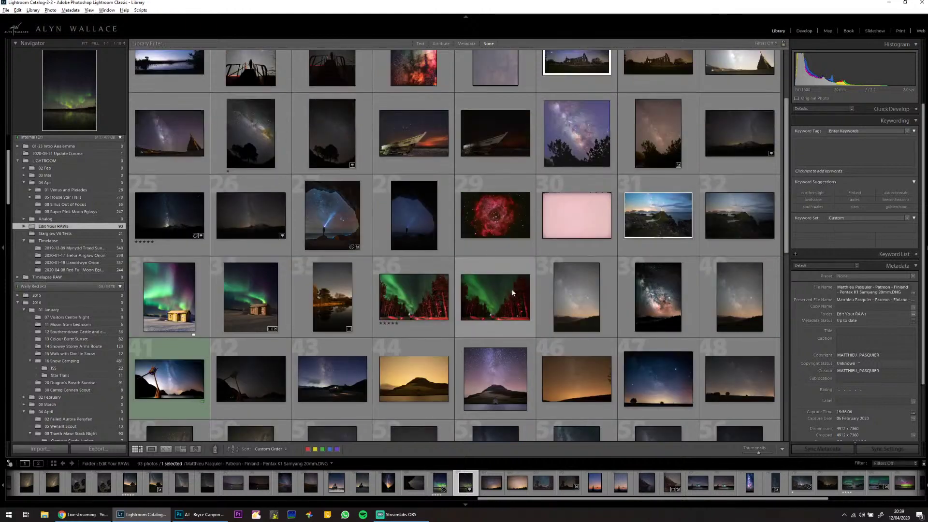
scroll(512, 293, "up", 2)
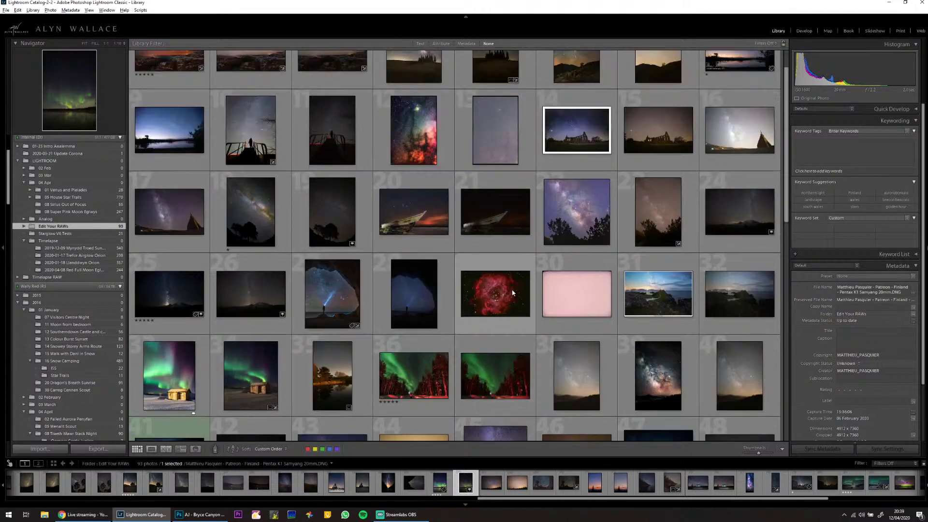
scroll(512, 292, "down", 3)
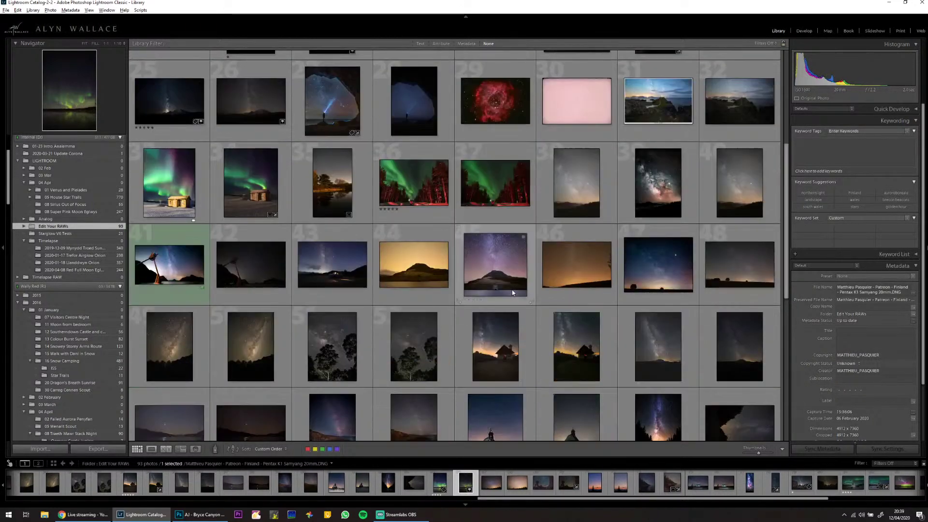
scroll(513, 293, "down", 1)
scroll(512, 293, "down", 3)
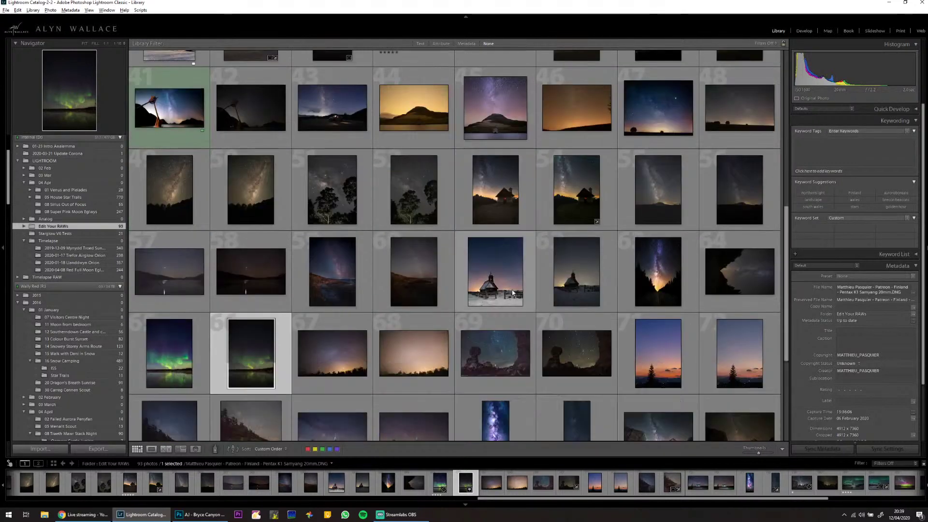
Open the Washington USA A7II Rokinon 24mm DNG, compare it with its finished JPG, and inspect the brightest star in the DNG close-up.
left_click(239, 276)
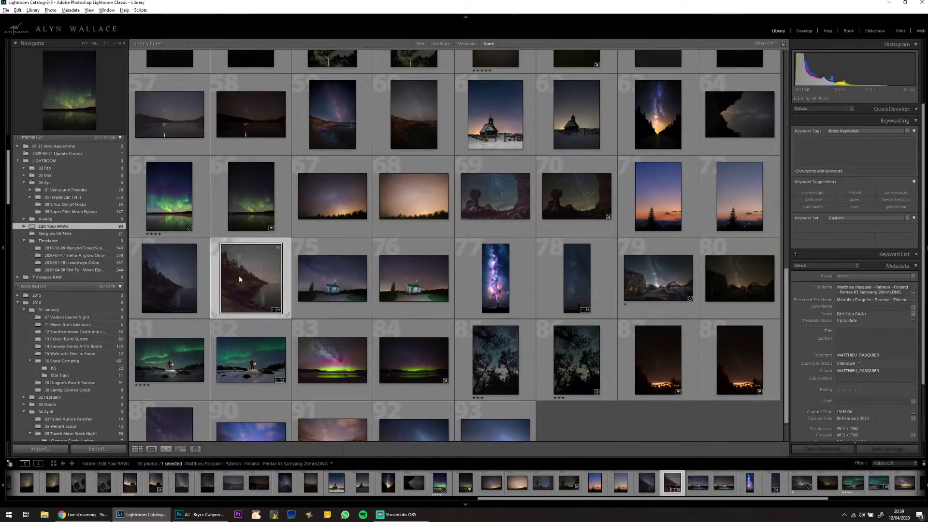
double_click(239, 276)
key("Left")
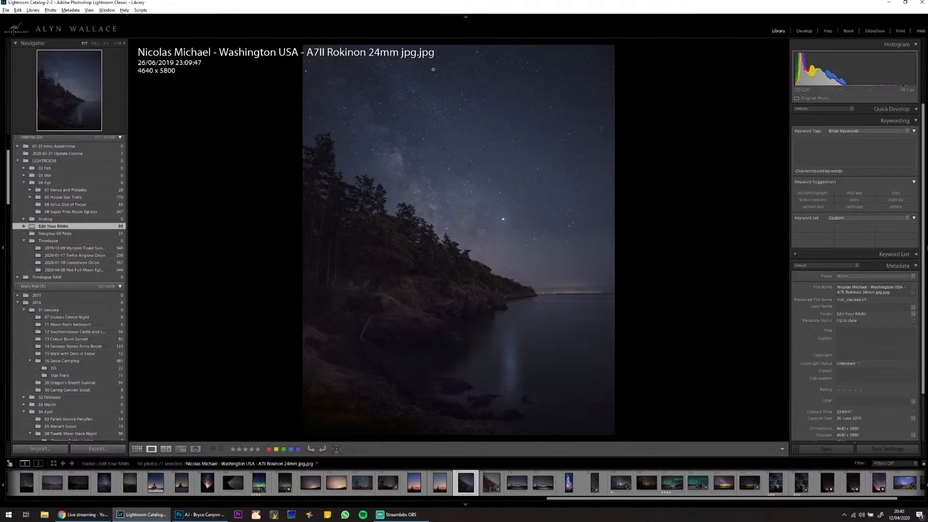
key("Right")
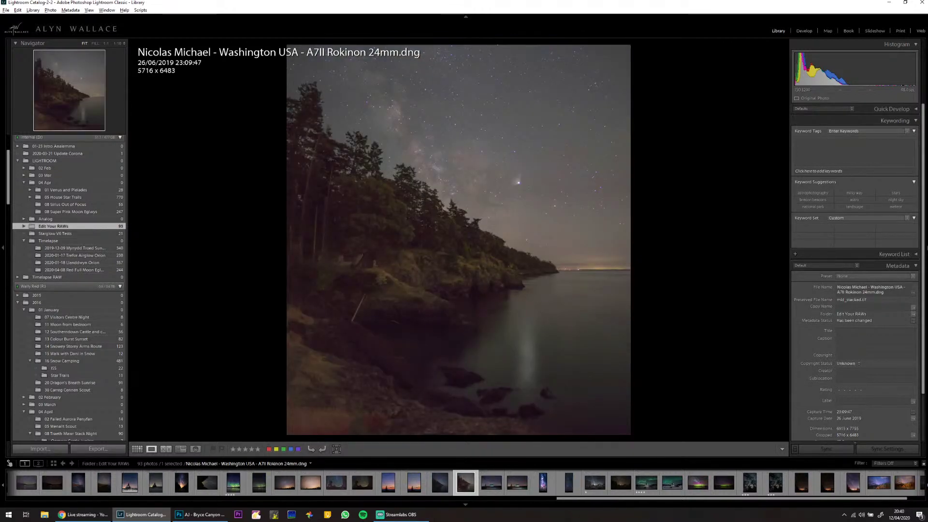
key("Left")
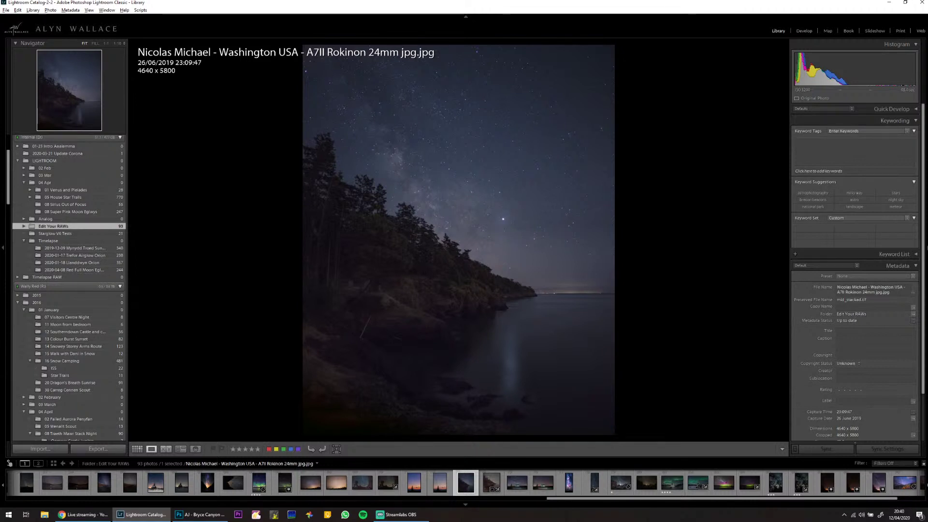
key("Right")
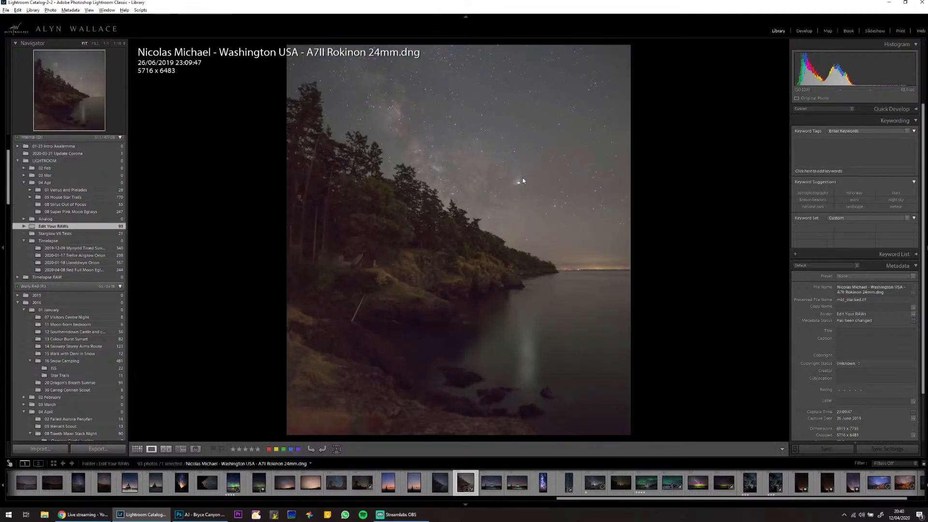
left_click(518, 182)
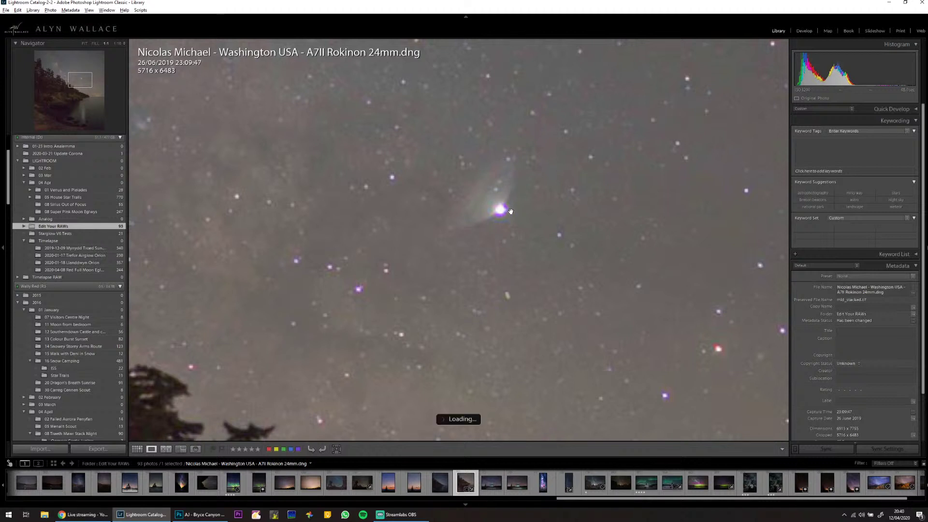
left_click(510, 211)
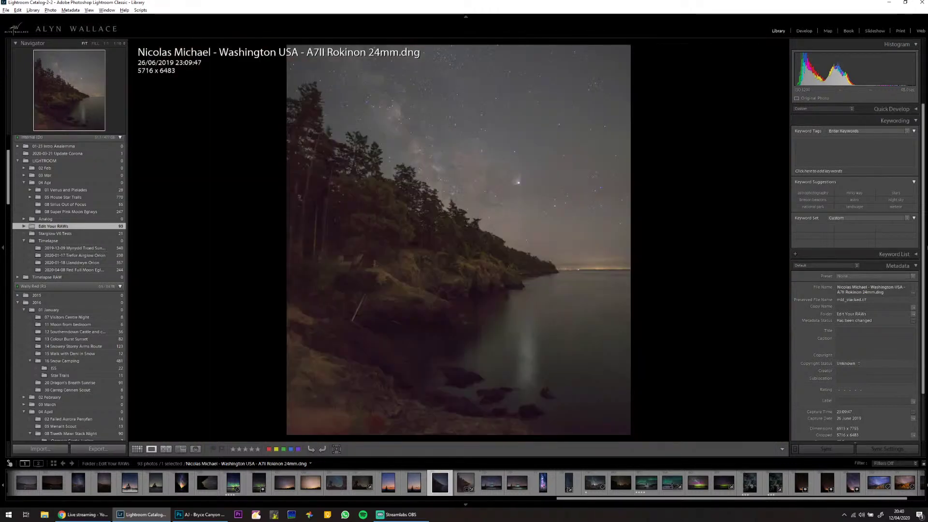
Compare the Washington USA JPG with its DNG again and open the DNG in the Develop module.
key("Left")
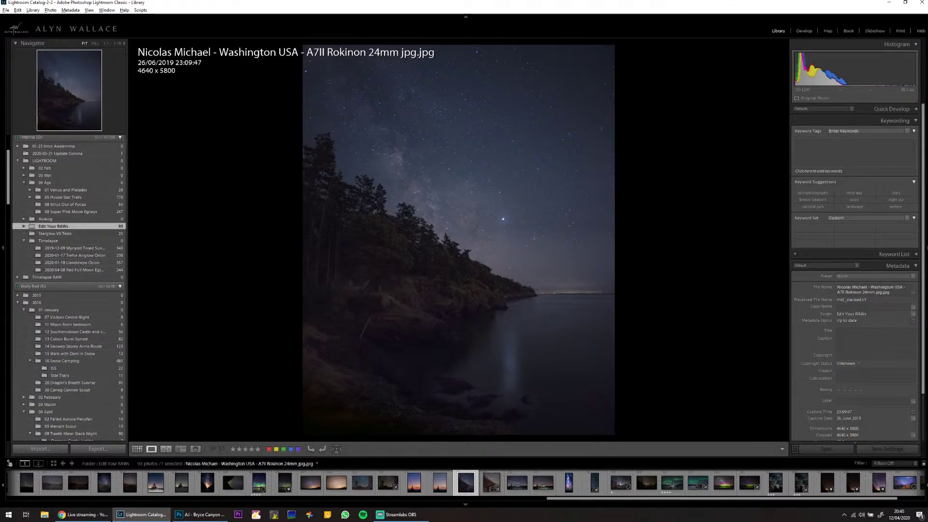
key("Right")
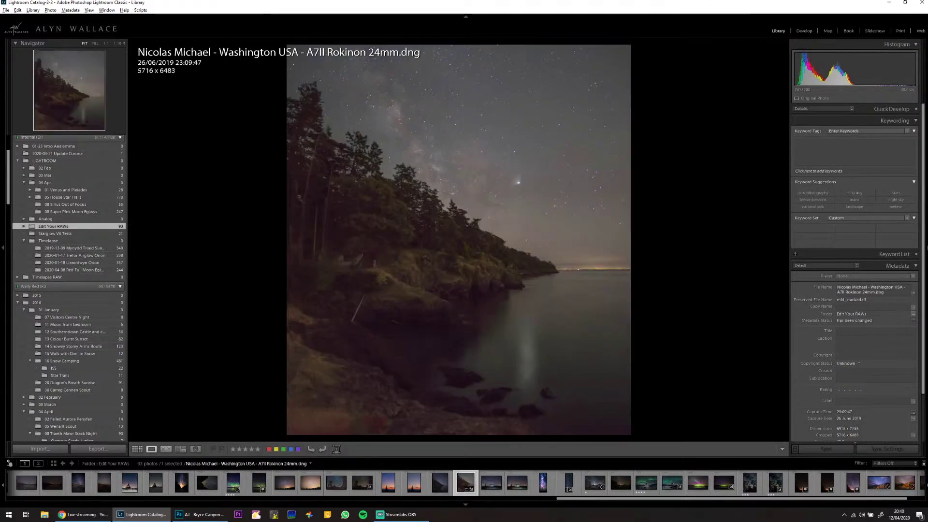
key("Left")
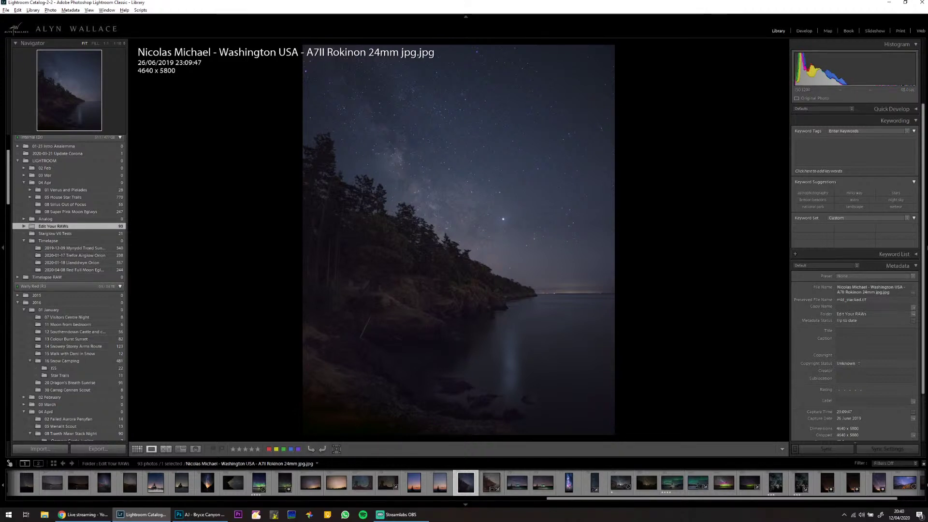
key("Right")
key("d")
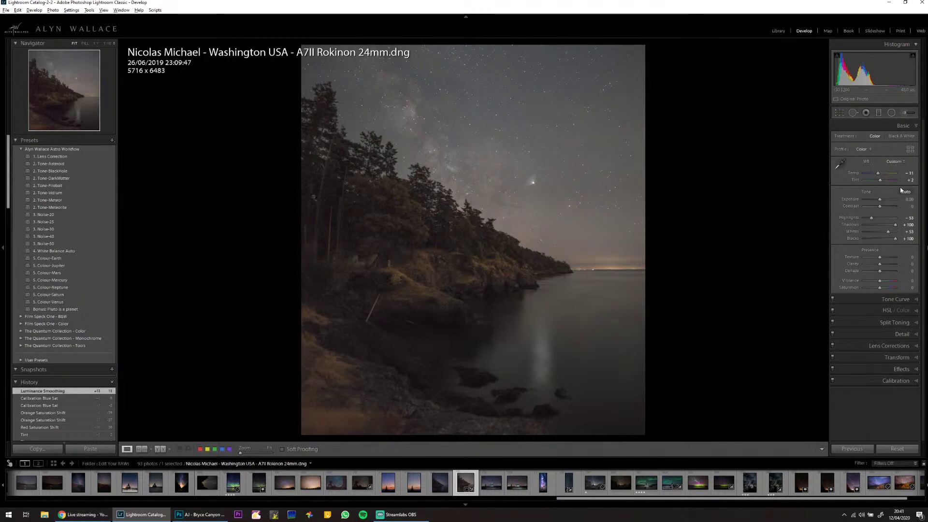
Set the DNG's white balance to Auto, and refine it to Temp -19 and Tint -4.
left_click(895, 162)
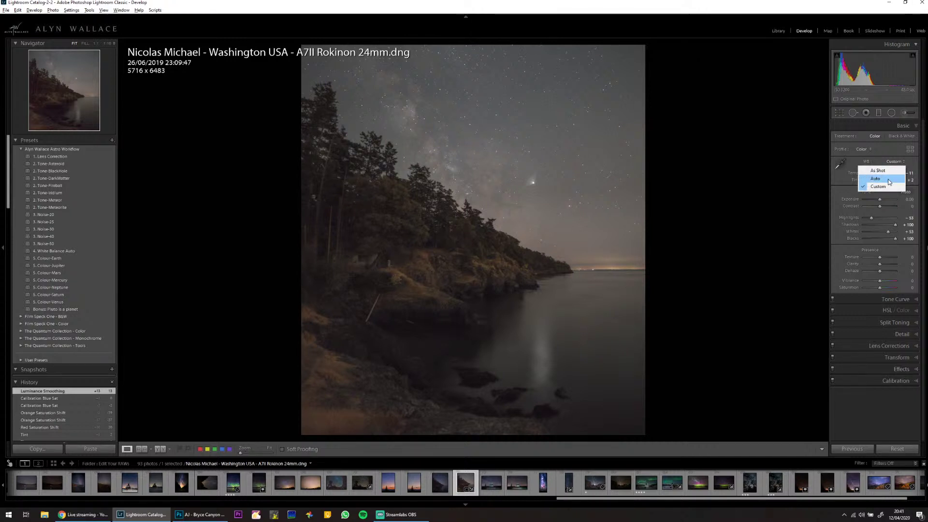
left_click(888, 180)
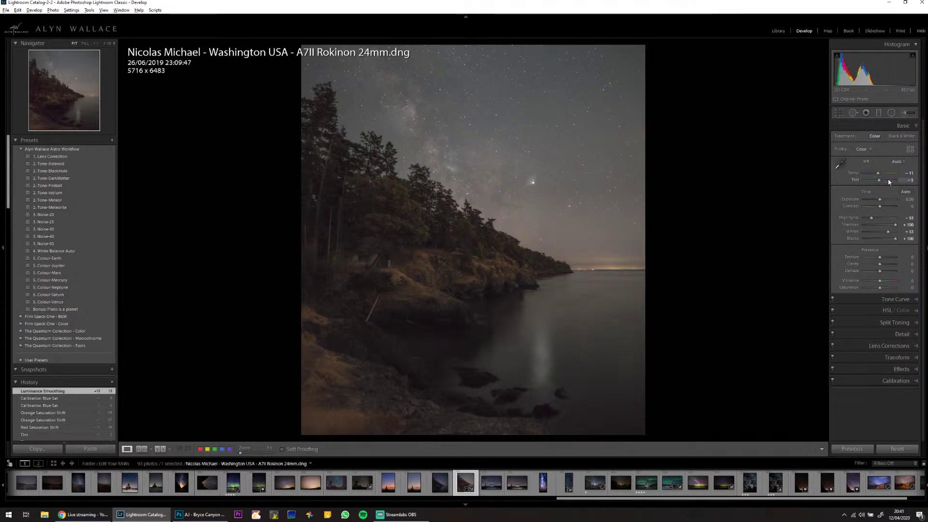
mouse_move(878, 173)
left_mouse_down()
mouse_move(903, 182)
mouse_move(889, 182)
left_mouse_up()
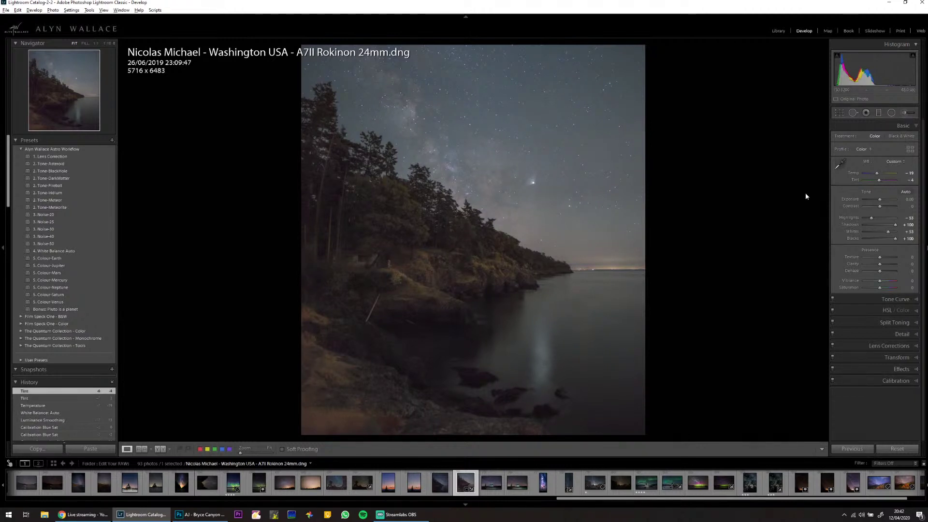
Enlarge the crop to about 6747 x 7567 pixels so it takes in more sky, and set the crop aspect to As Shot.
left_click(840, 114)
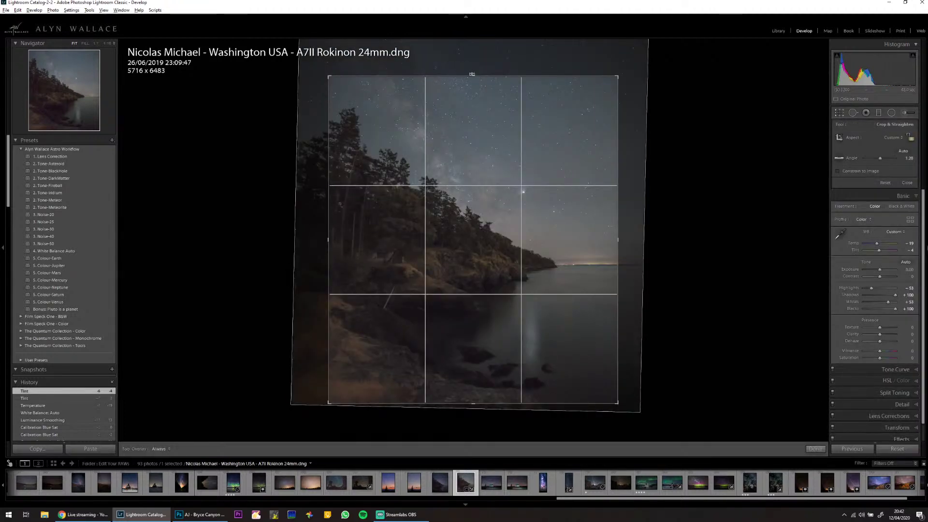
left_click_drag(471, 74, 473, 27)
left_click(892, 138)
left_click(890, 144)
left_click(815, 448)
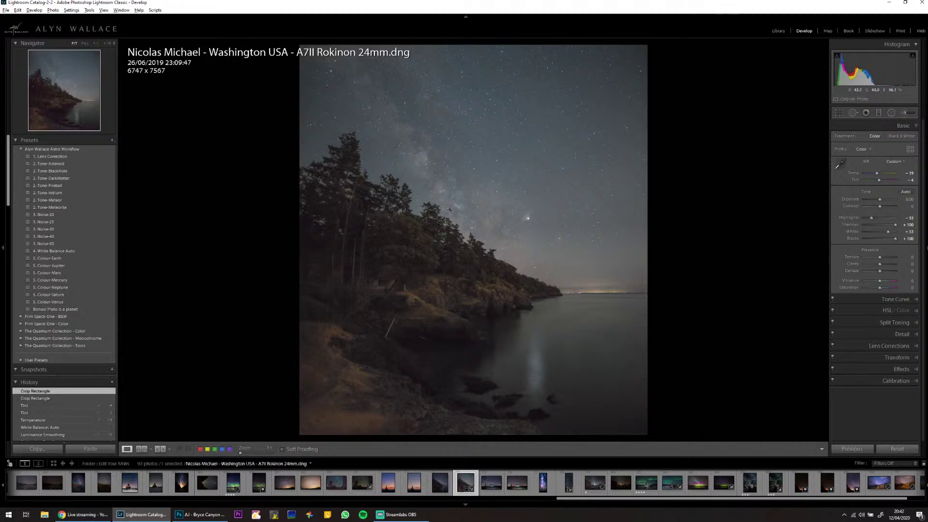
Reopen the crop, narrow and reposition it with the aspect ratio unlocked, to about 5866 x 7073 pixels.
left_click(839, 112)
left_click_drag(307, 243, 331, 243)
left_click(911, 138)
left_click_drag(477, 407, 489, 389)
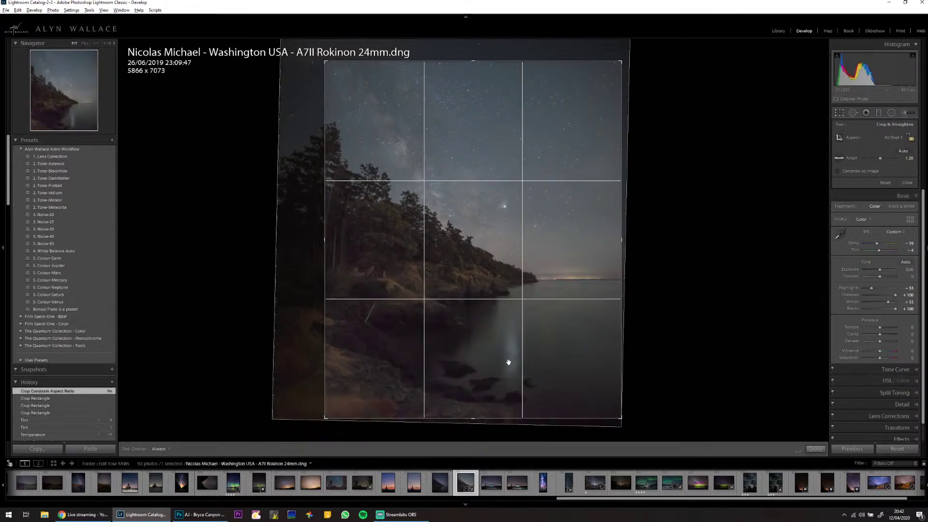
left_click_drag(507, 360, 502, 358)
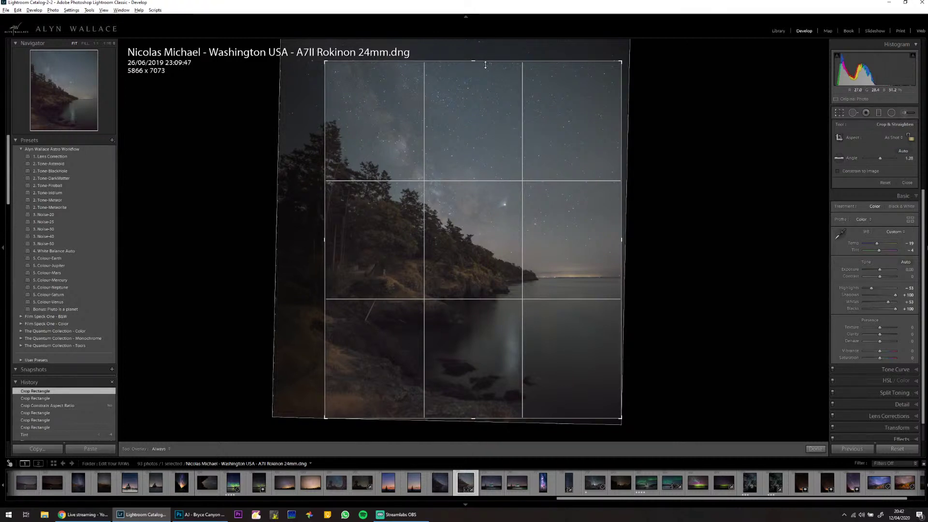
Tighten and reposition the crop in the Lights Out view to about 5215 x 6668 pixels and apply it.
key("l")
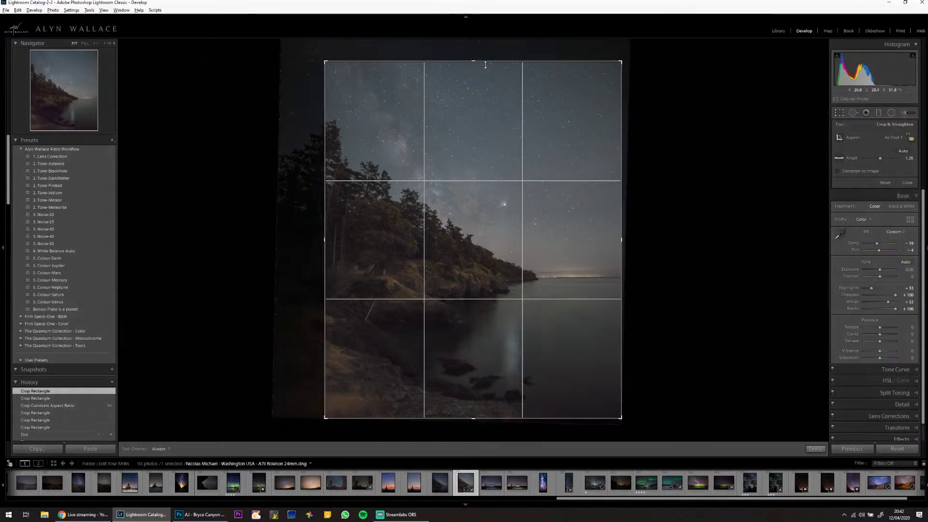
key("l")
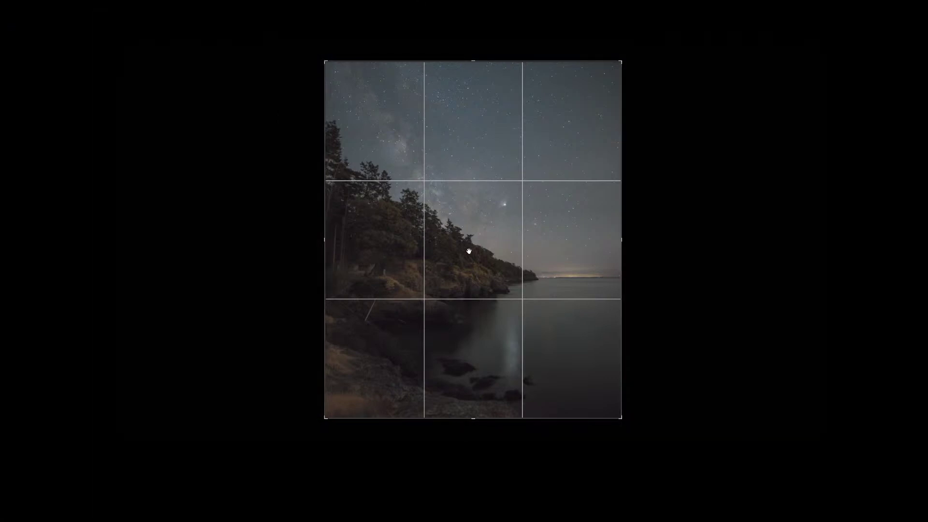
left_click_drag(469, 252, 476, 238)
mouse_move(473, 62)
left_mouse_down()
mouse_move(473, 84)
mouse_move(472, 65)
mouse_move(473, 72)
left_mouse_up()
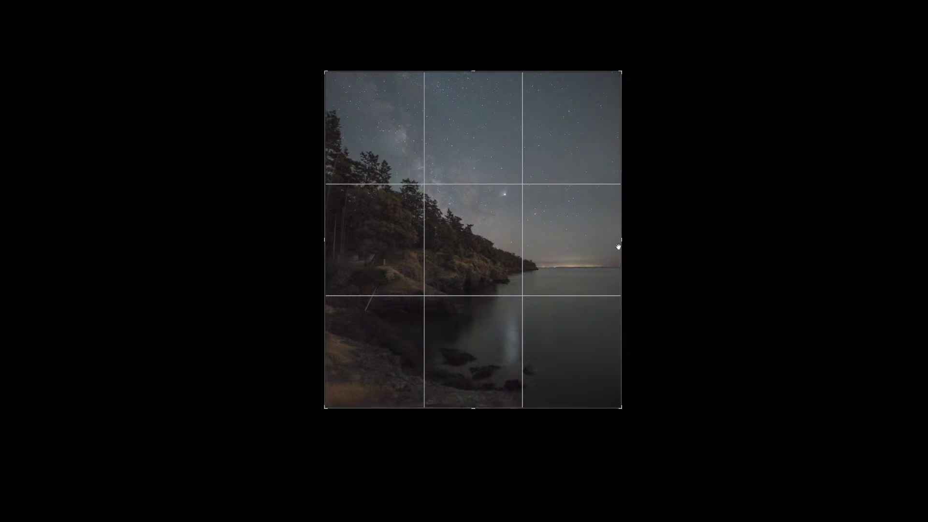
left_click_drag(622, 242, 605, 242)
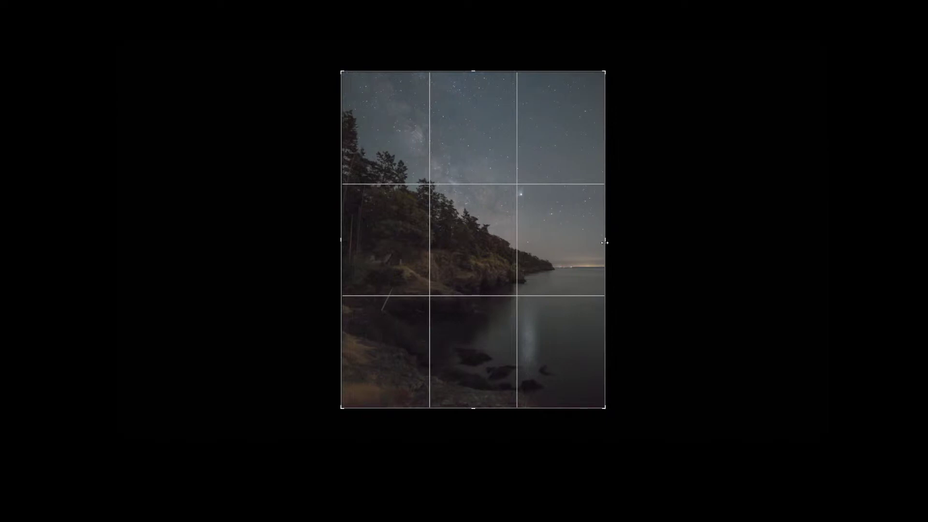
left_click_drag(605, 242, 605, 242)
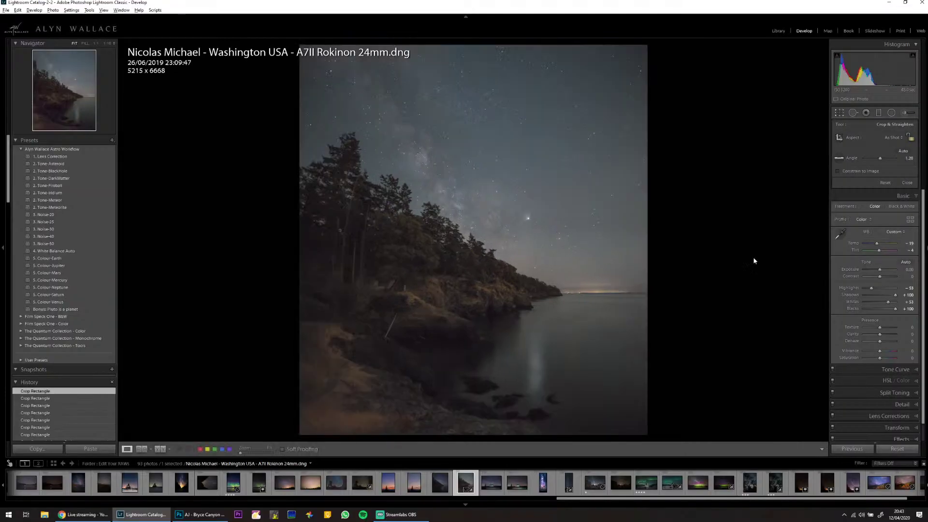
key("r")
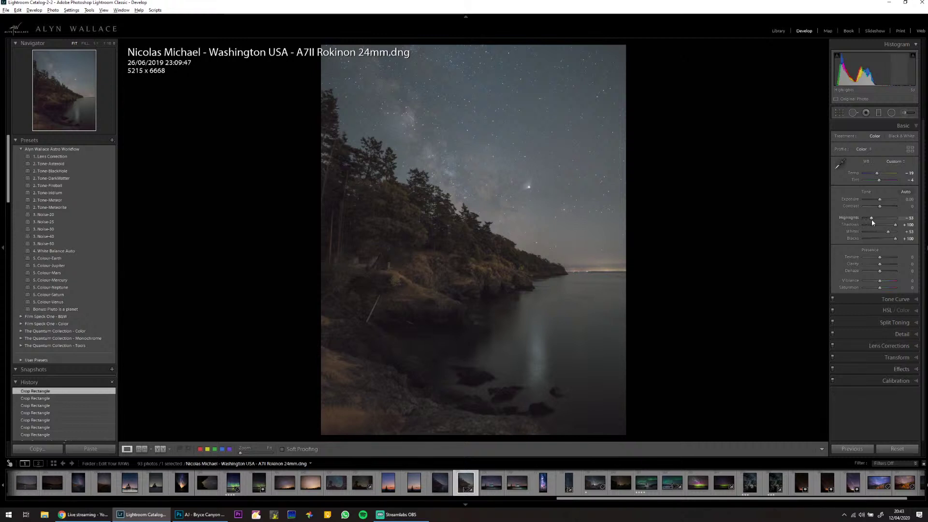
Set Highlights to -88 and Shadows to about +53, and show the noise reduction settings.
left_click_drag(871, 220, 866, 218)
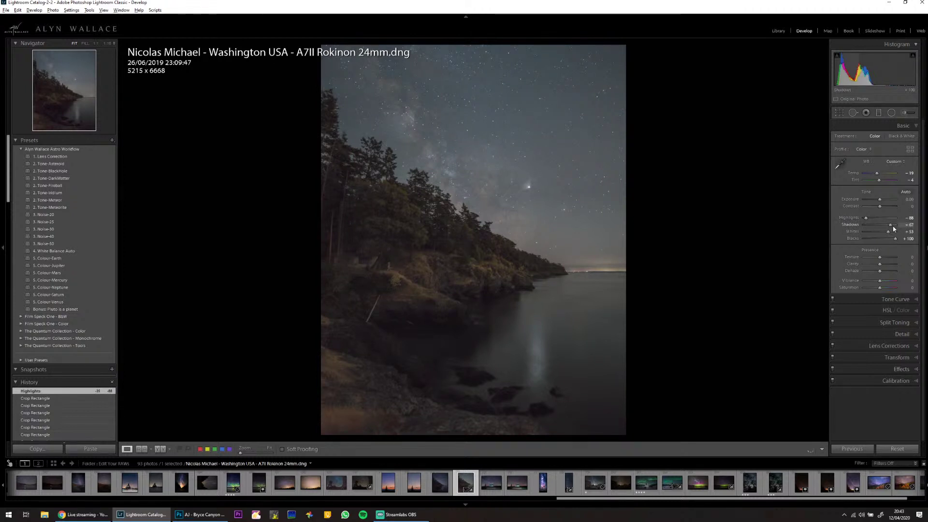
left_click_drag(894, 228, 892, 228)
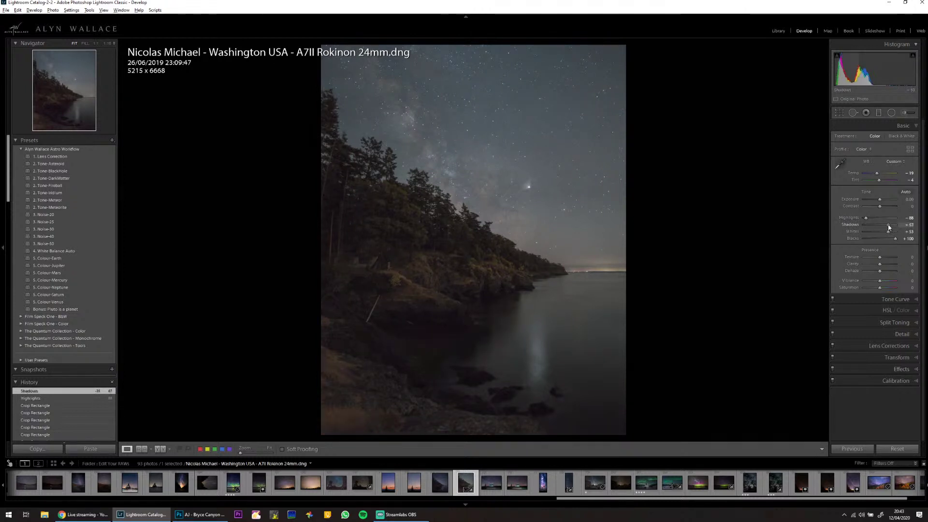
left_click(914, 340)
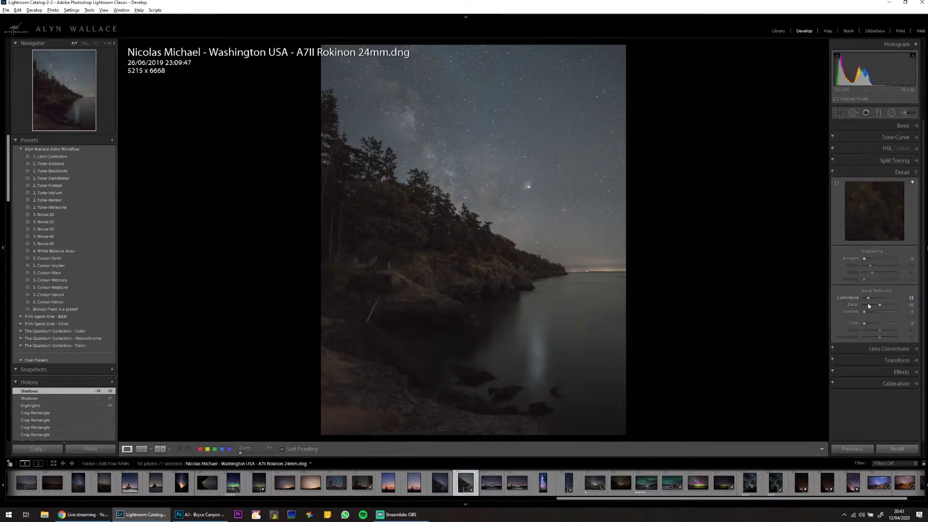
Open the Washington USA DNG in Photoshop for further editing.
right_click(515, 230)
mouse_move(532, 207)
left_click(579, 206)
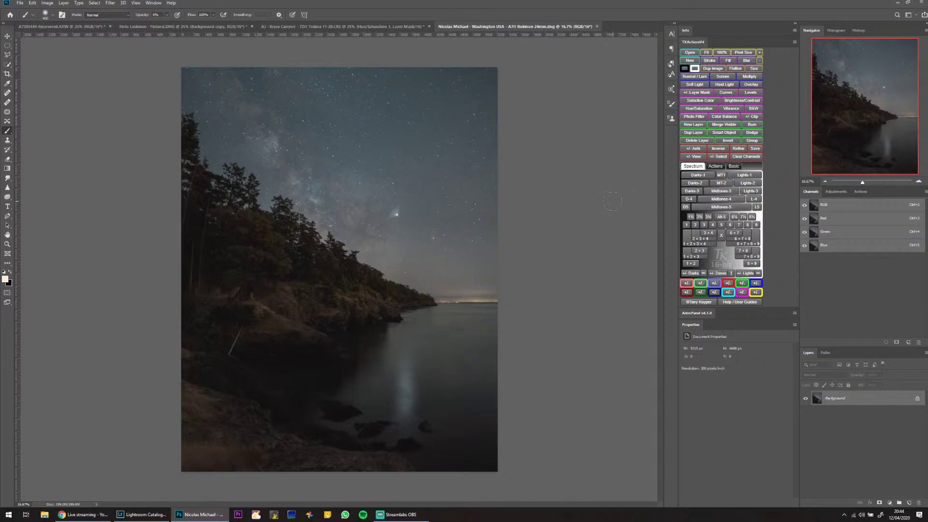
left_click(721, 175)
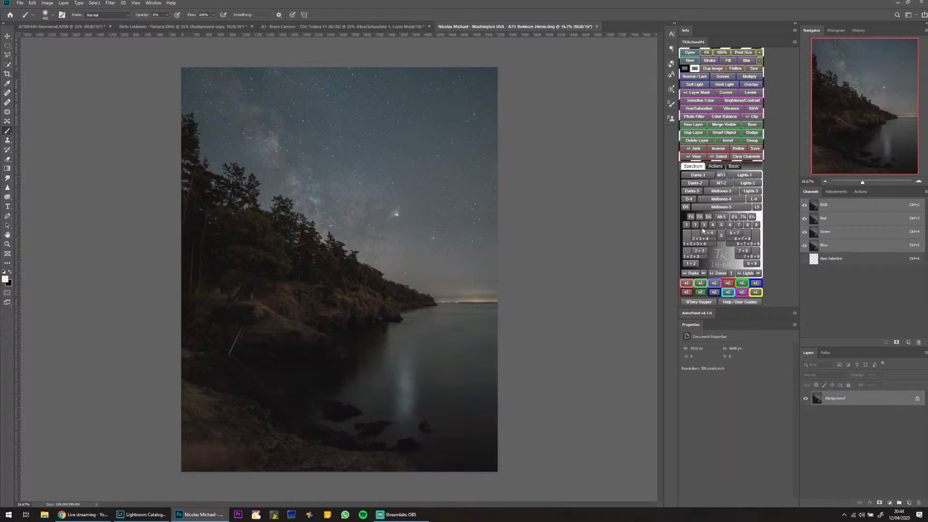
left_click(890, 503)
left_click(729, 256)
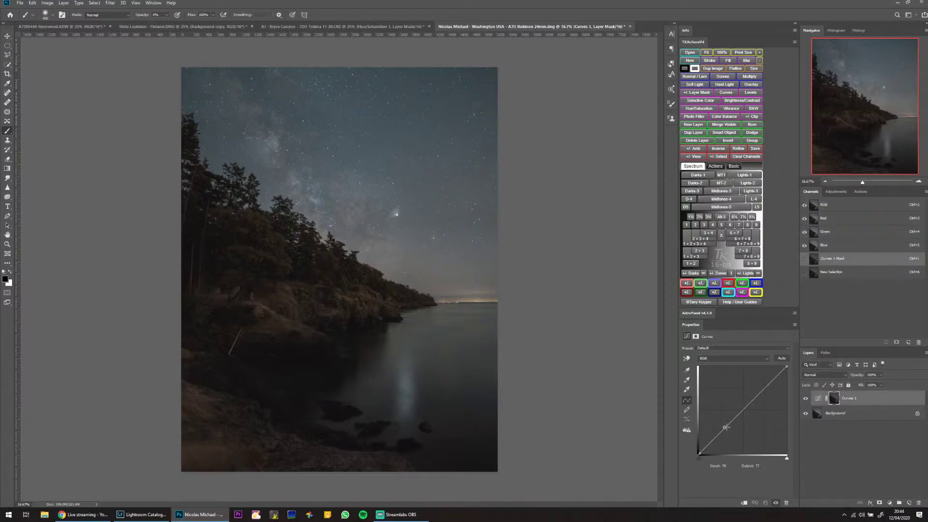
left_click_drag(725, 427, 738, 436)
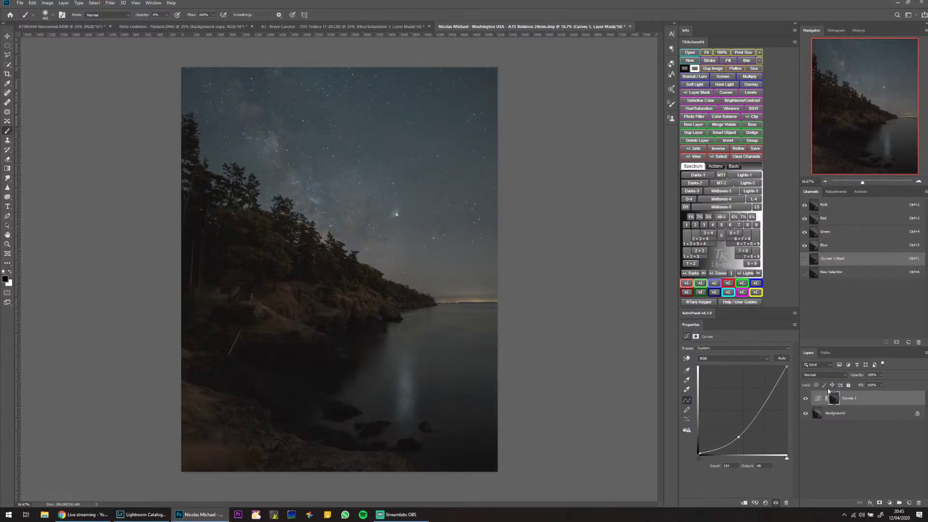
key("backslash")
key("Delete")
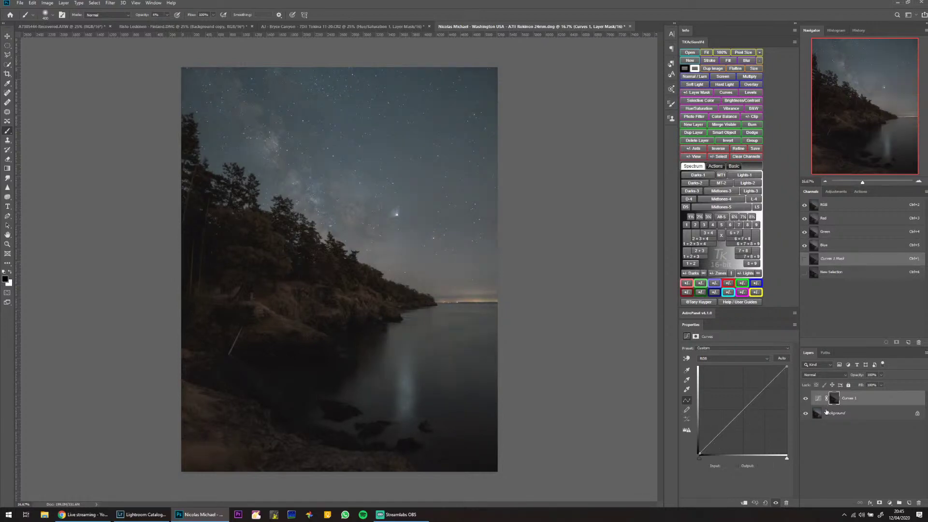
Open the Background layer in the Camera Raw filter and inspect the sky around the brightest star at 100%.
left_click(110, 3)
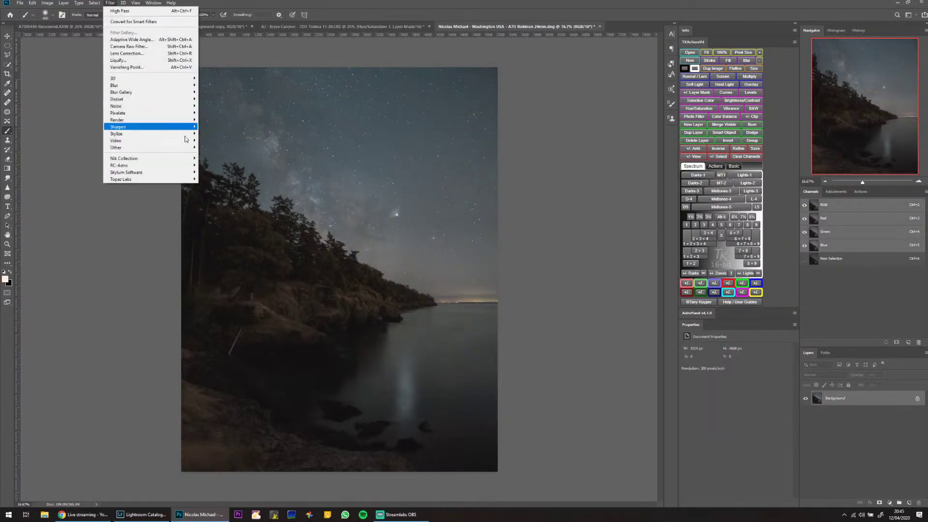
left_click(143, 57)
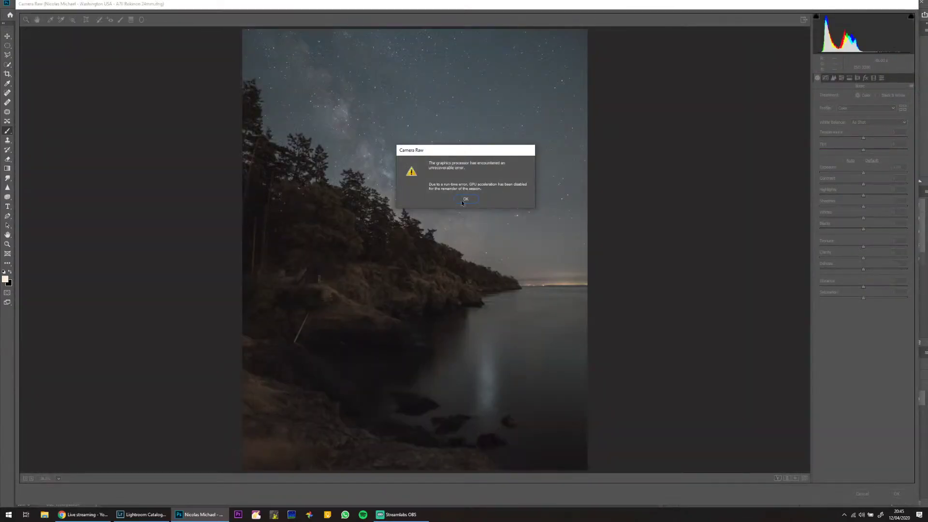
left_click(465, 199)
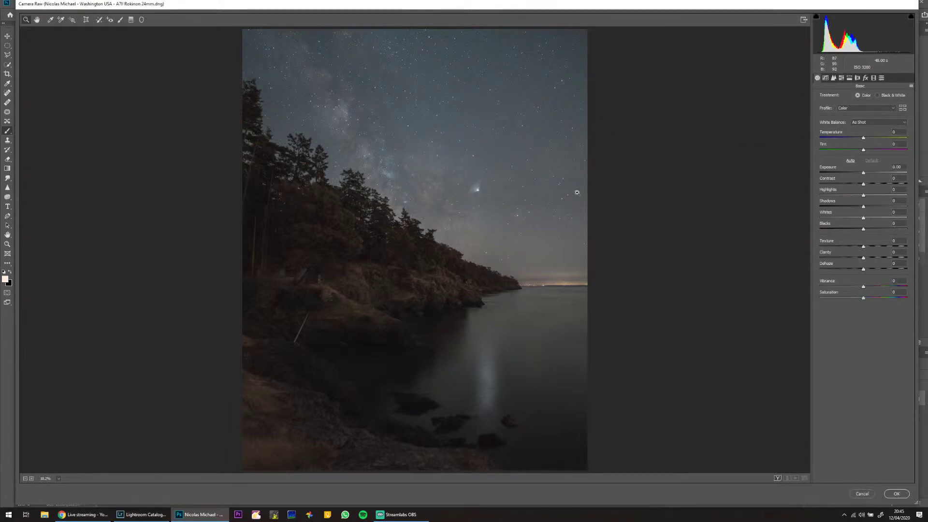
left_click_drag(504, 183, 529, 192)
left_click_drag(568, 216, 338, 341)
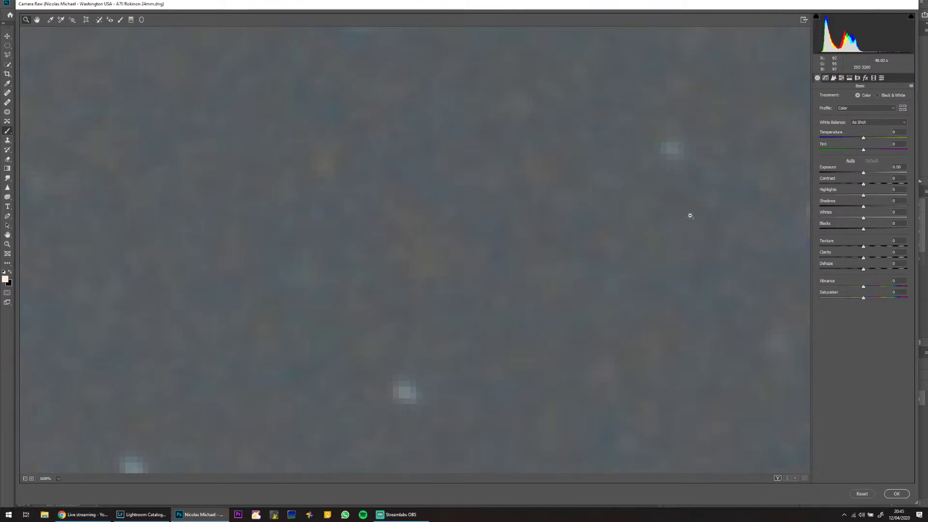
left_click(630, 210, "alt")
left_click(587, 208, "alt")
left_click(569, 209, "alt")
left_click(527, 217, "alt")
left_click(53, 262, "alt")
left_click(53, 263, "alt")
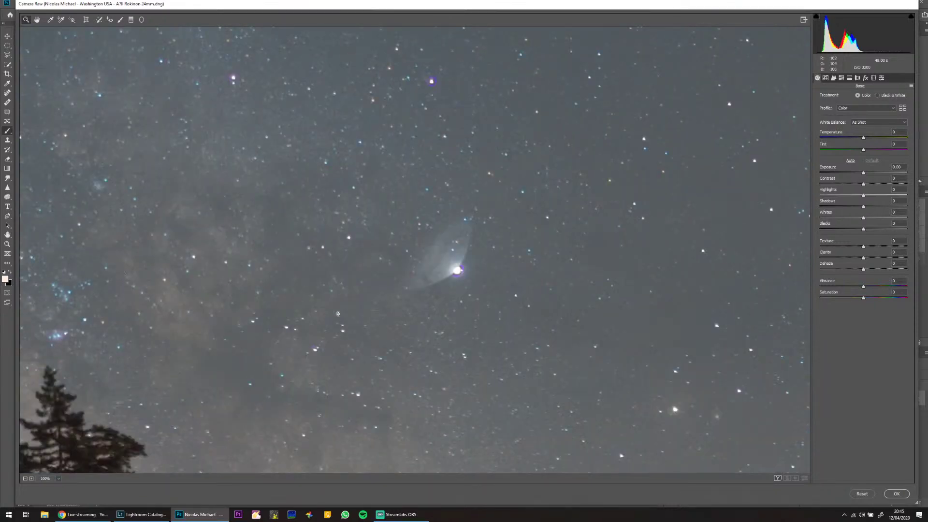
left_click_drag(208, 279, 364, 285)
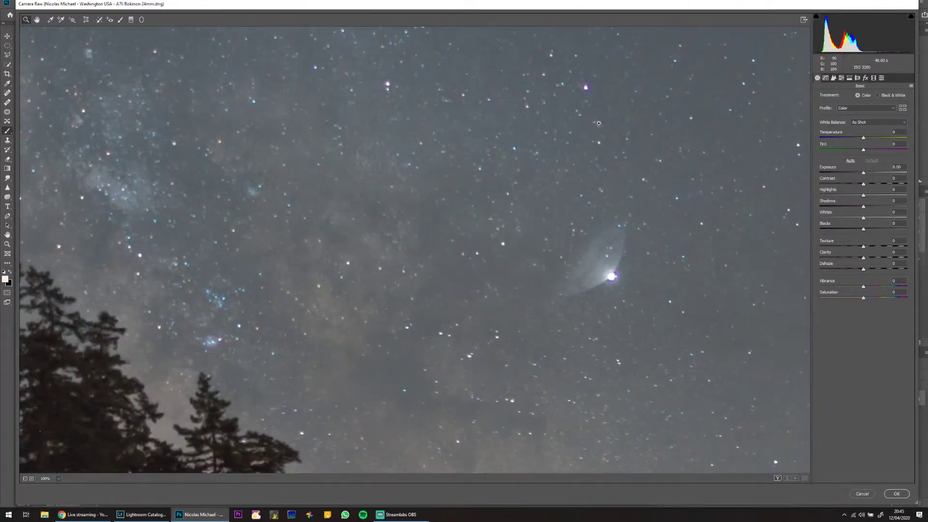
Defringe the stars in Lens Corrections with Purple Hue 0/100 and Purple Amount 4, and apply the Camera Raw filter.
left_click(858, 78)
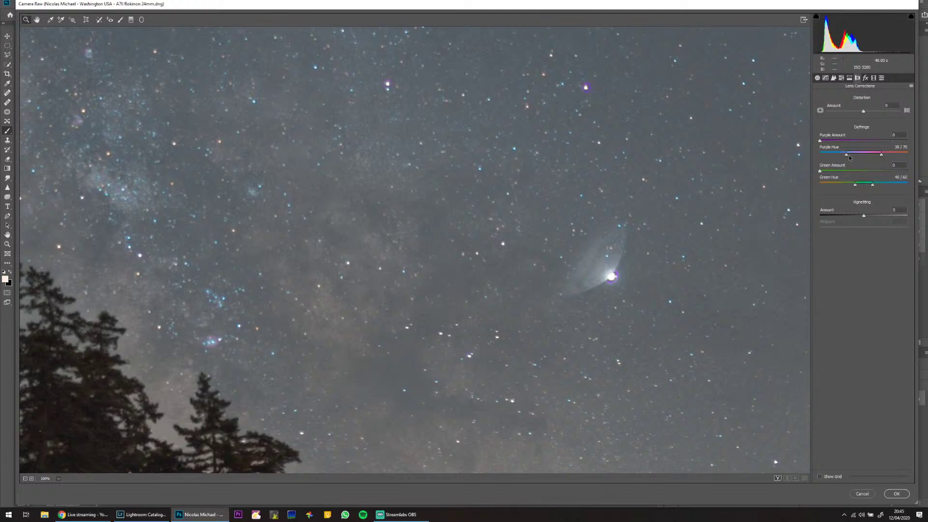
left_click_drag(833, 158, 820, 157)
left_click_drag(881, 154, 900, 150)
left_click(863, 136)
type("4")
key("Return")
left_click(894, 136)
type("34")
left_click_drag(170, 191, 230, 191)
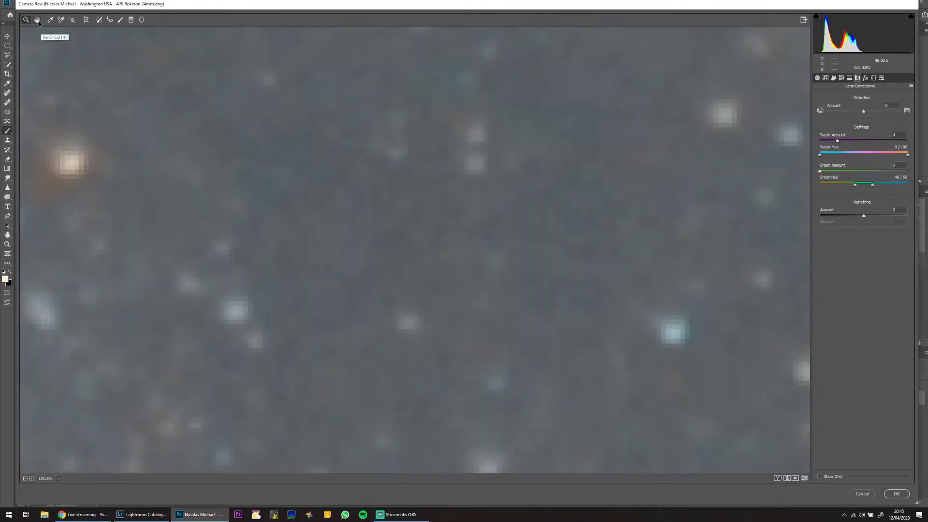
left_click(897, 494)
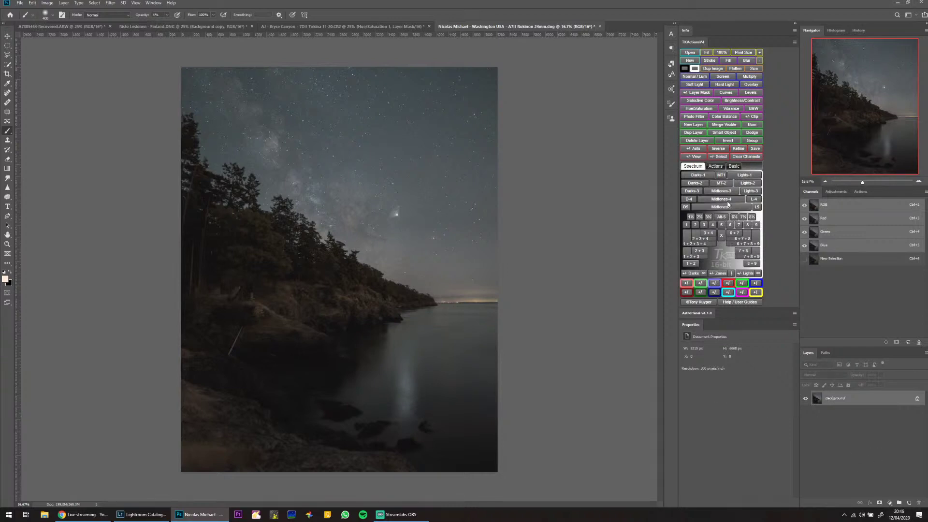
Add a Curves layer masked by the MT1 midtones luminosity selection and shape it into a contrast-boosting S-curve.
left_click(720, 178)
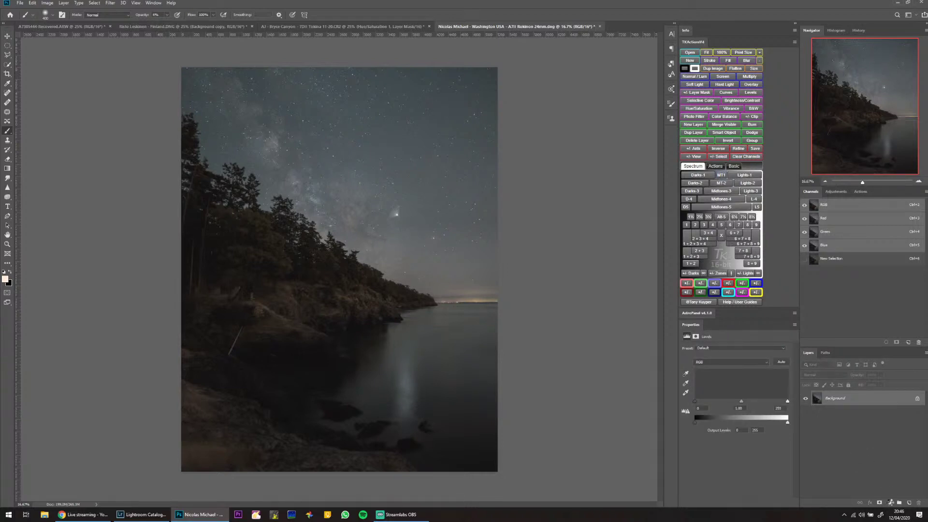
left_click(889, 502)
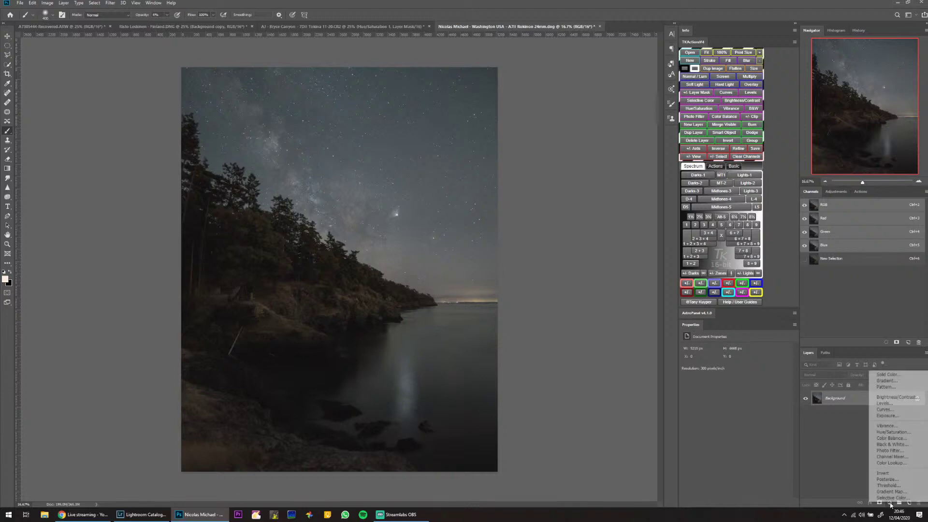
left_click(893, 411)
left_click_drag(732, 422, 766, 387)
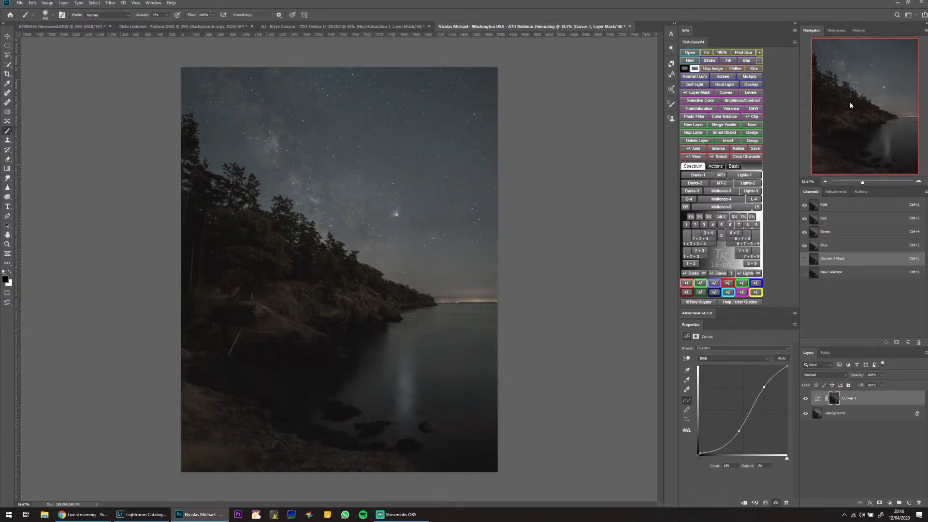
Examine the flare beside the brightest star in the sky at 100%.
left_click(919, 181)
left_click(919, 182)
left_click(919, 181)
left_click(919, 181)
left_click(919, 181)
left_click_drag(873, 131, 881, 93)
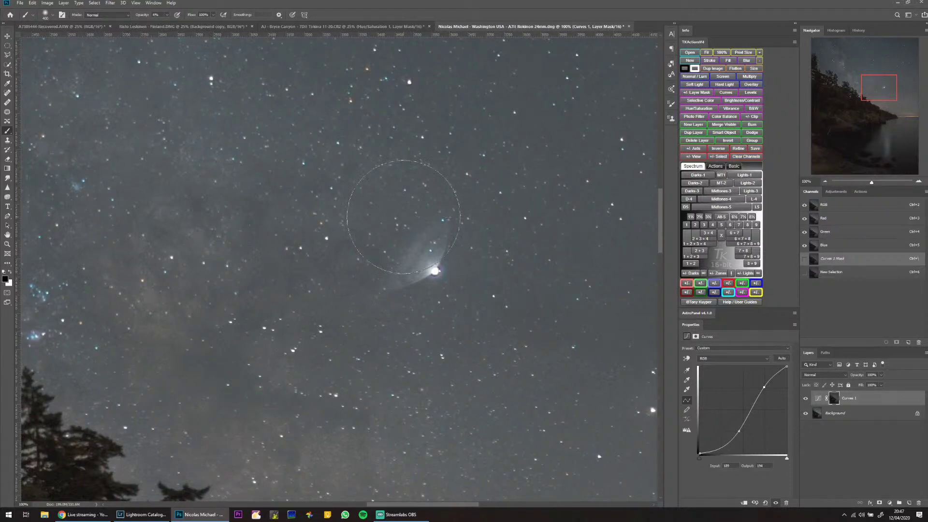
right_click(389, 220)
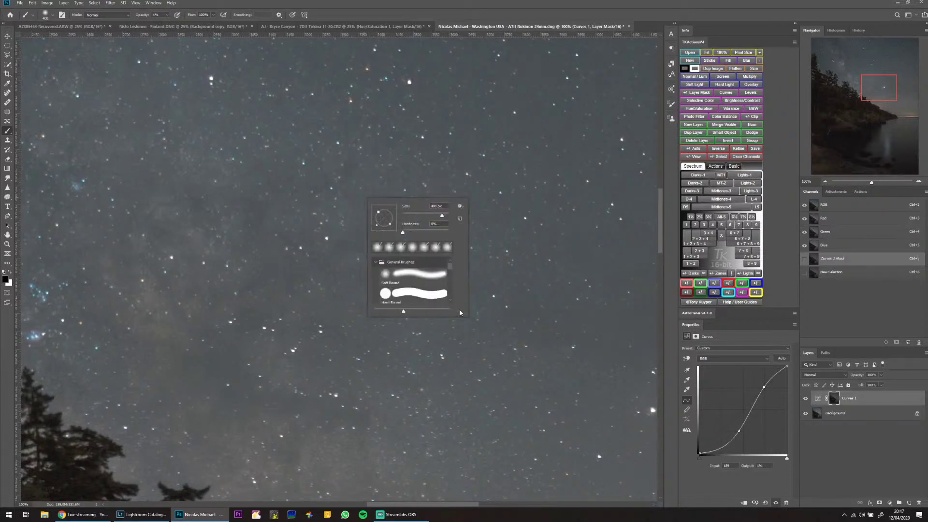
mouse_move(451, 270)
left_mouse_down()
mouse_move(451, 299)
mouse_move(451, 285)
left_mouse_up()
left_click(507, 45)
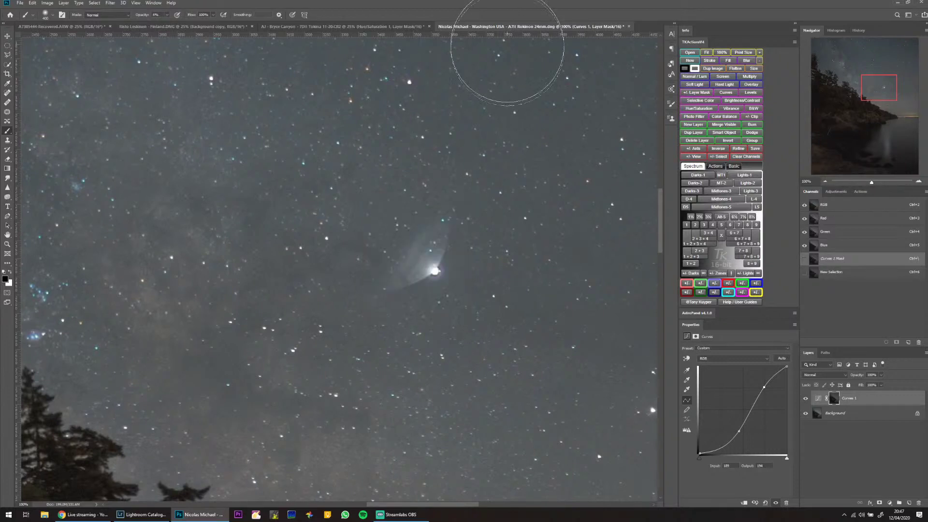
Select the disc of the brightest star with a tight circular Elliptical Marquee selection.
left_click(919, 181)
left_click(918, 181)
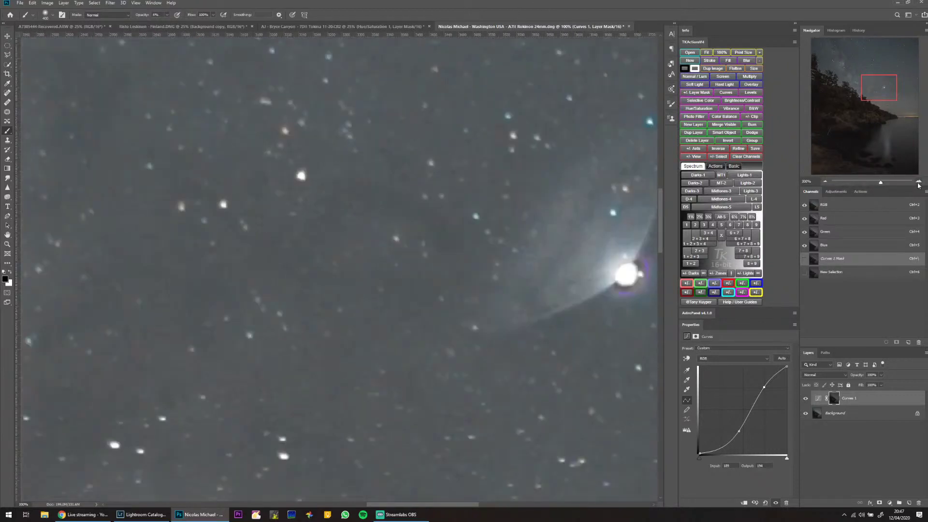
left_click(919, 181)
left_click(825, 181)
left_click(875, 86)
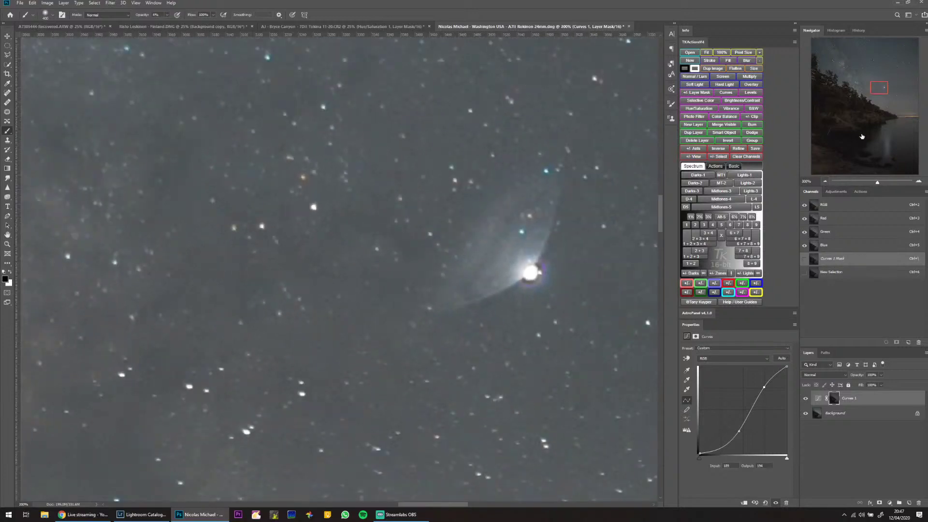
left_click_drag(875, 86, 879, 85)
key("m")
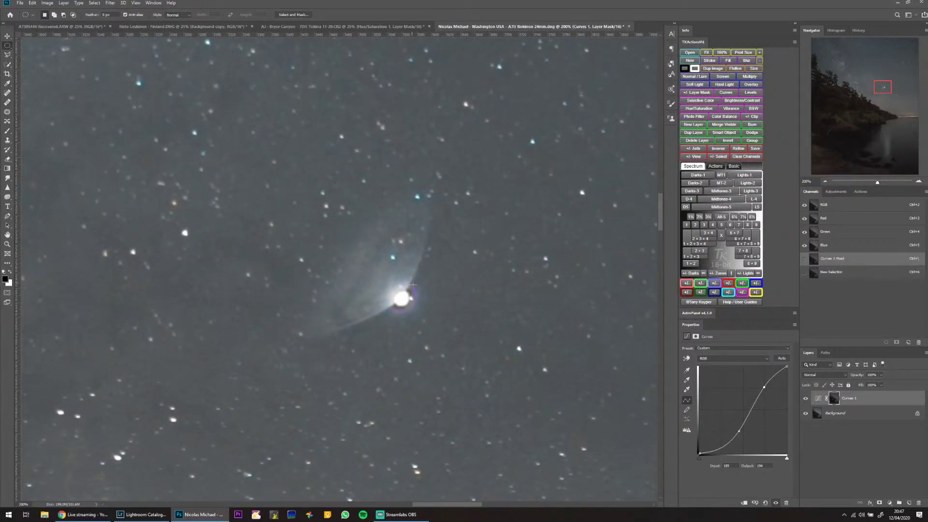
mouse_move(401, 299)
left_mouse_down()
mouse_move(409, 307)
mouse_move(403, 298)
left_mouse_up()
left_click_drag(402, 298, 409, 303)
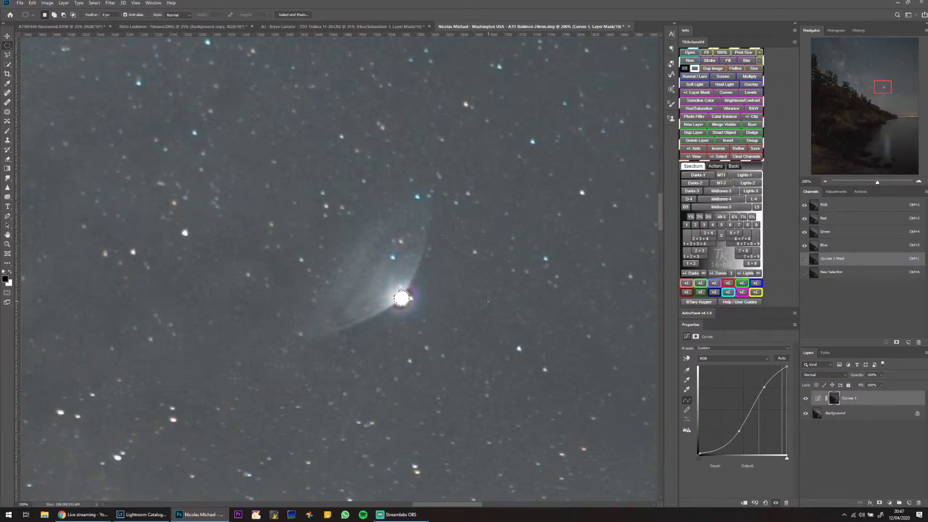
Add a new empty layer above the Curves layer and choose the Clone Stamp for retouching the flare.
key("ctrl+shift+n")
key("Return")
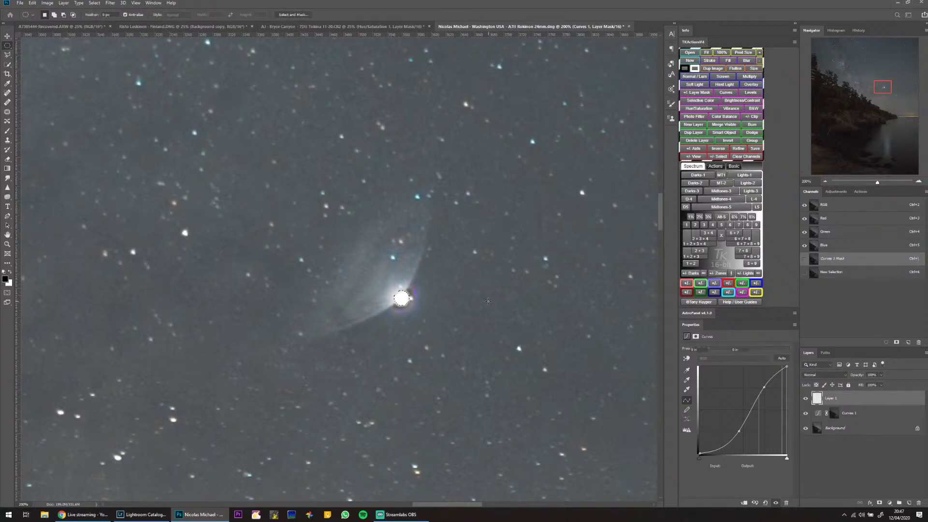
key("x")
key("s")
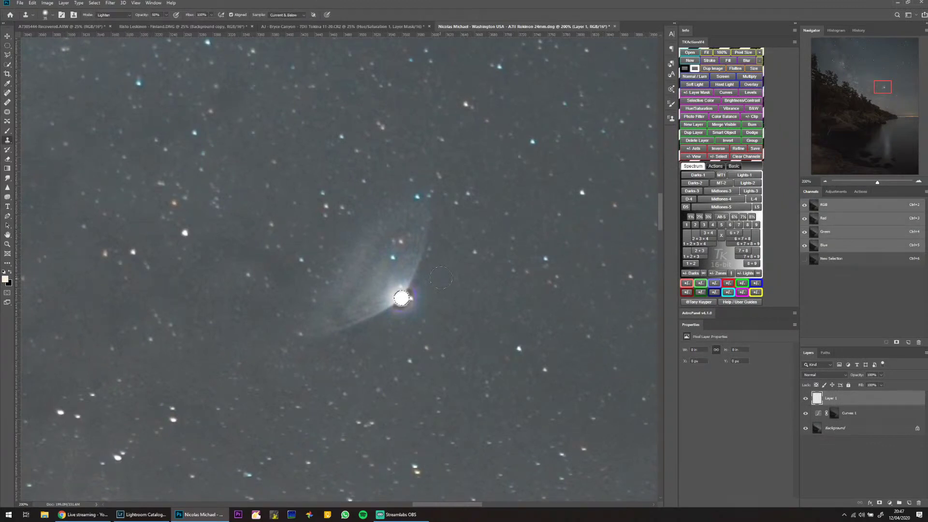
Try to clone nearby sky beside the star with its disc still selected, undo it, and try to invert the layer.
left_click(455, 292, "alt")
left_click(408, 296)
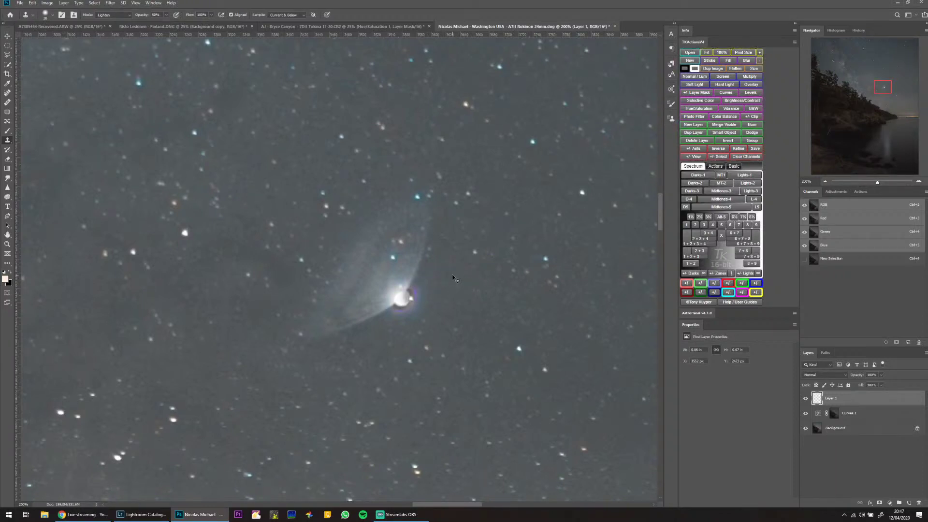
key("ctrl+z")
key("ctrl+i")
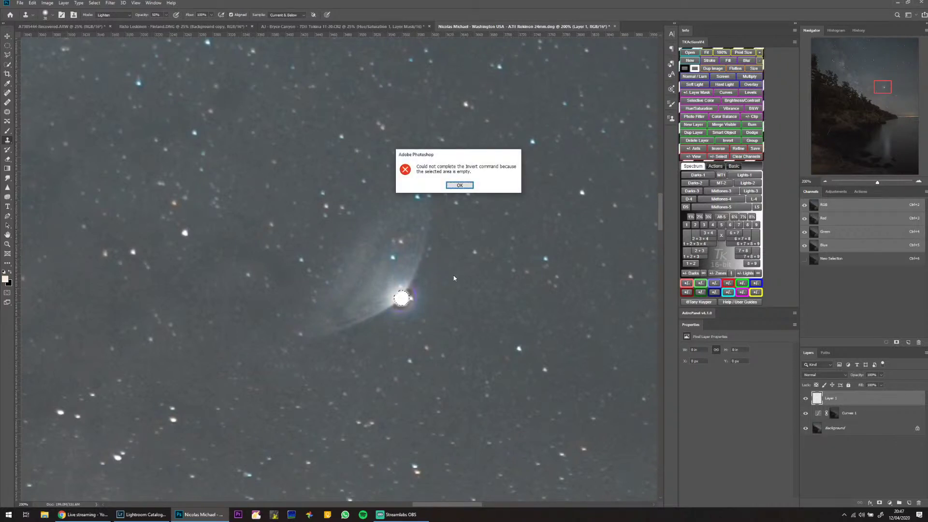
left_click(460, 186)
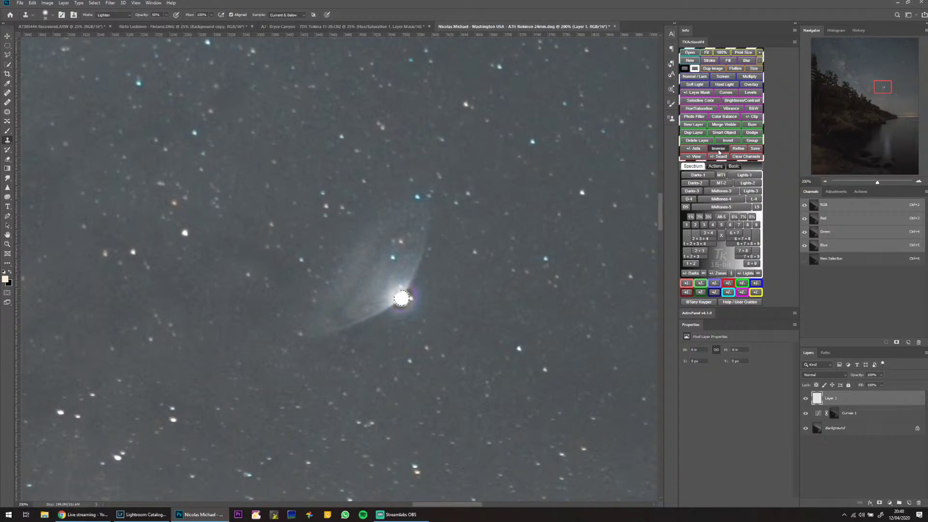
Invert the selection to protect the star's disc and clone clean sky over the purple halo and wing-shaped flare around it.
left_click(402, 298)
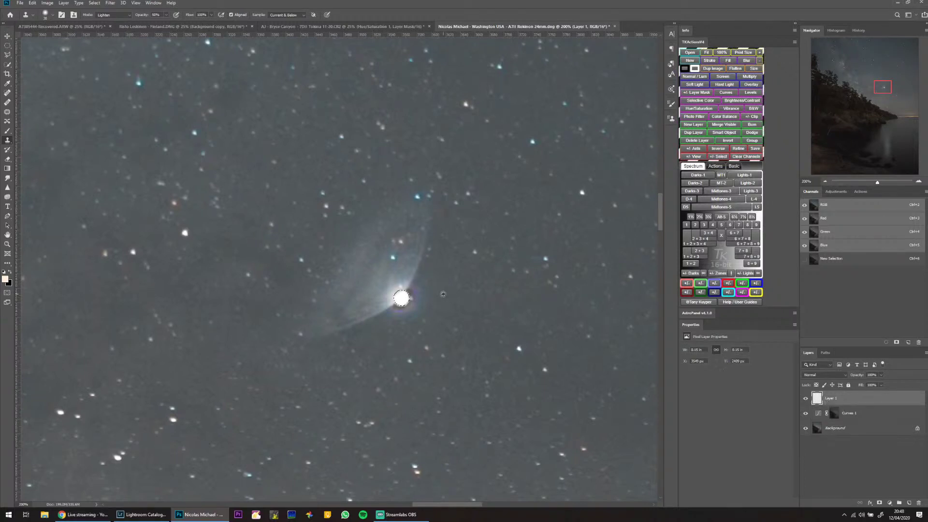
left_click(473, 296, "alt")
left_click_drag(418, 293, 395, 316)
mouse_move(414, 286)
left_mouse_down()
mouse_move(407, 262)
mouse_move(431, 246)
mouse_move(408, 277)
mouse_move(421, 280)
mouse_move(405, 270)
mouse_move(394, 286)
left_mouse_up()
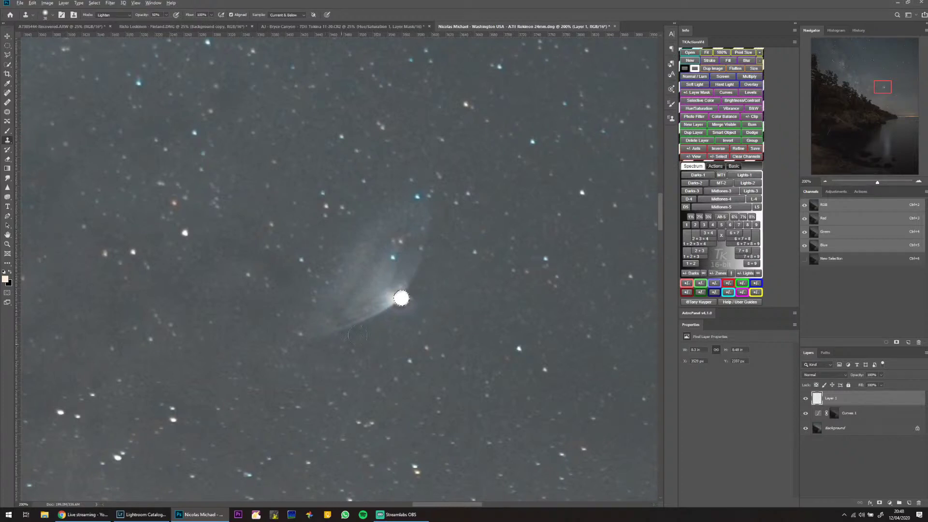
mouse_move(361, 319)
left_mouse_down()
mouse_move(360, 311)
mouse_move(349, 314)
mouse_move(393, 297)
mouse_move(373, 264)
mouse_move(391, 281)
left_mouse_up()
left_click_drag(311, 317, 304, 319)
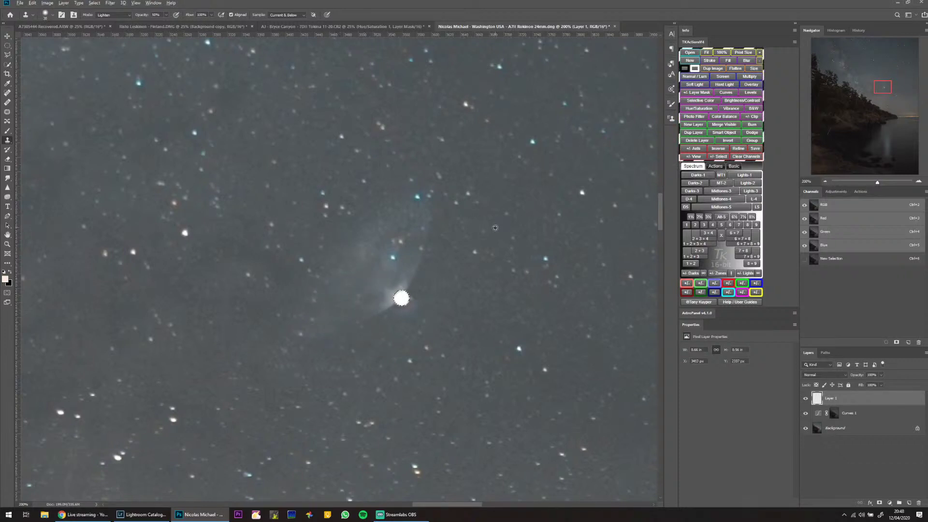
mouse_move(435, 221)
left_mouse_down()
mouse_move(409, 257)
mouse_move(413, 228)
mouse_move(382, 232)
mouse_move(401, 285)
mouse_move(429, 298)
mouse_move(417, 257)
mouse_move(400, 283)
left_mouse_up()
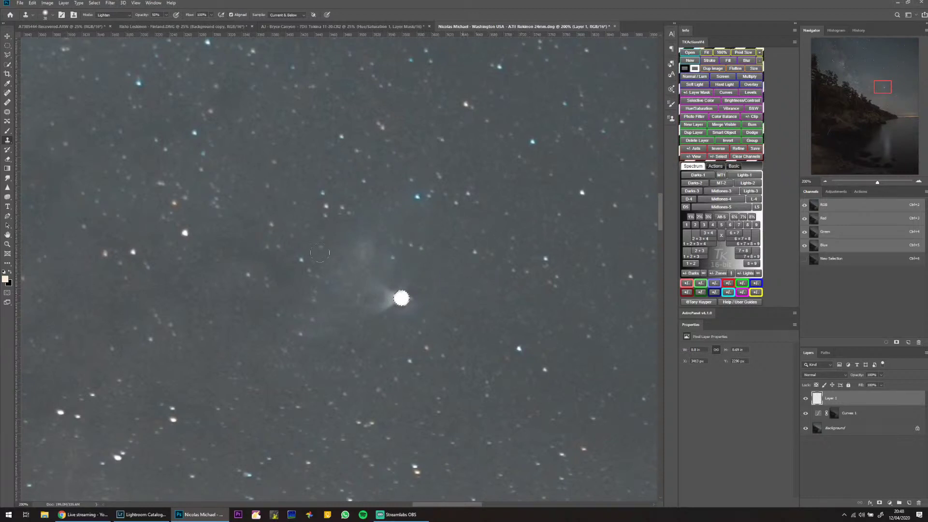
Clone sky sampled from the left of the star over the remaining flare haze, and clear the selection.
left_click(302, 247, "alt")
left_click(370, 260)
left_click_drag(373, 284, 391, 306)
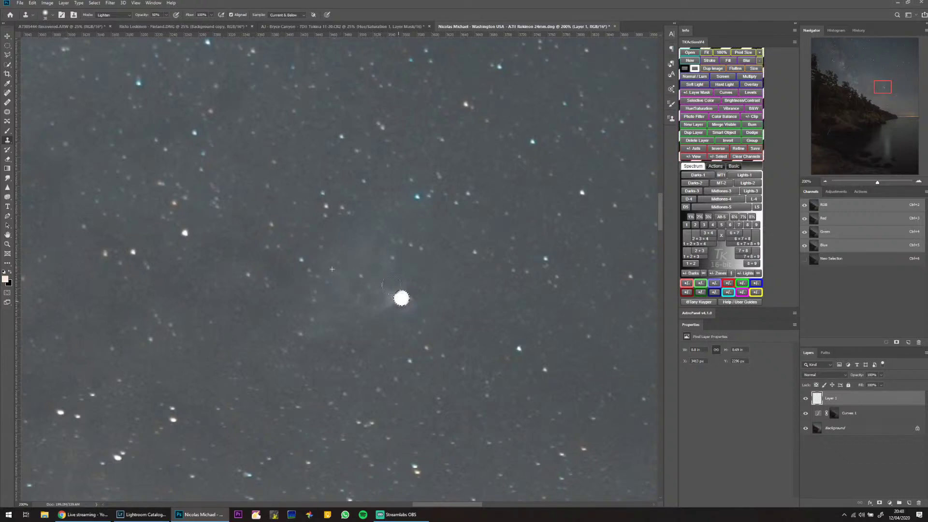
mouse_move(347, 331)
left_mouse_down()
mouse_move(361, 315)
mouse_move(388, 315)
left_mouse_up()
left_click(391, 316)
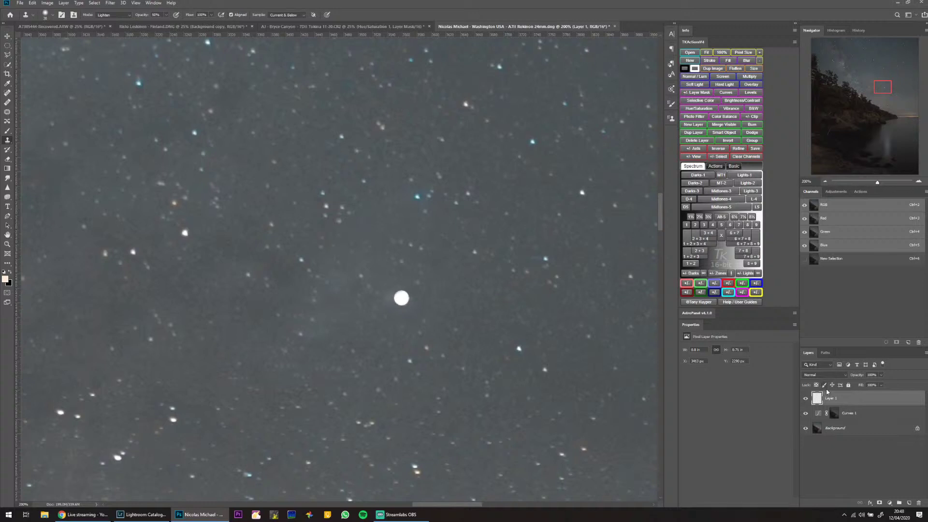
Add another empty layer above the retouching layer and set its blend mode to Soft Light.
key("ctrl+shift+alt+n")
left_click_drag(402, 300, 425, 311)
key("ctrl+z")
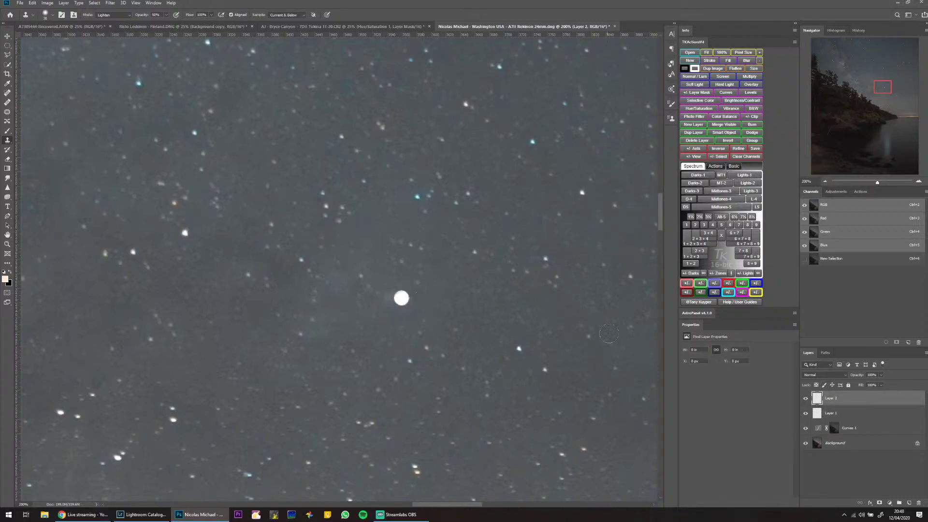
left_click(824, 375)
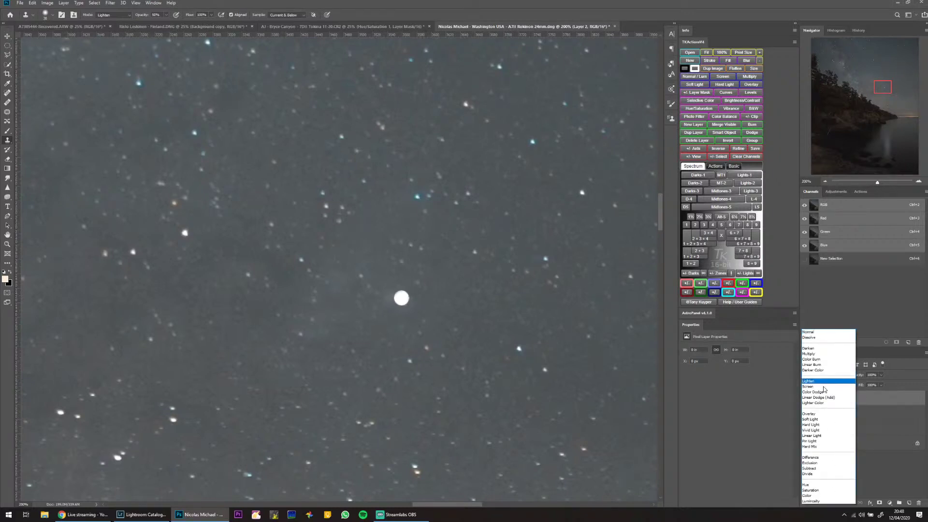
left_click(821, 420)
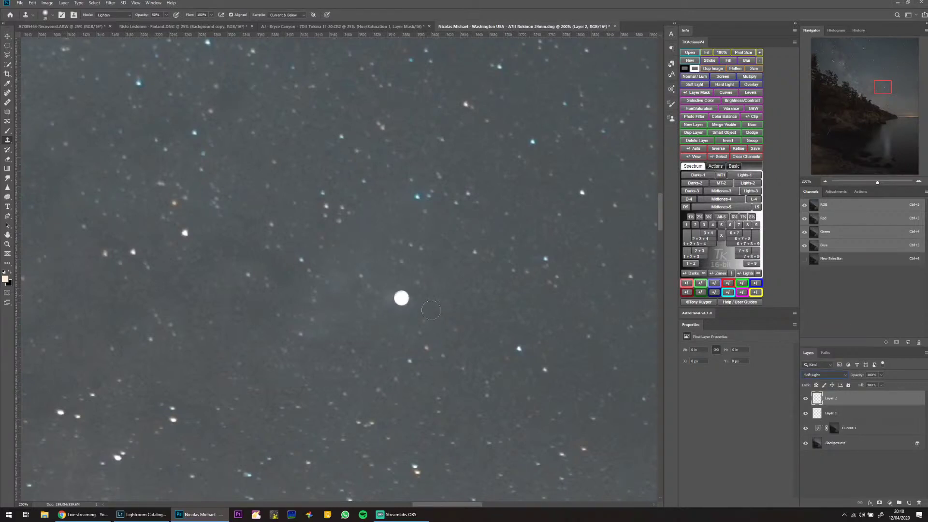
Try to paint over the star on the Soft Light layer with the Clone Stamp, enlarging its brush.
left_click_drag(400, 297, 403, 300)
key("ctrl+z")
left_click(832, 412)
left_click(818, 399)
left_click(483, 277)
key("bracketright")
key("bracketright")
key("bracketright")
key("bracketright")
key("bracketright")
key("bracketright")
key("bracketright")
key("bracketright")
key("bracketright")
key("bracketright")
key("ctrl+z")
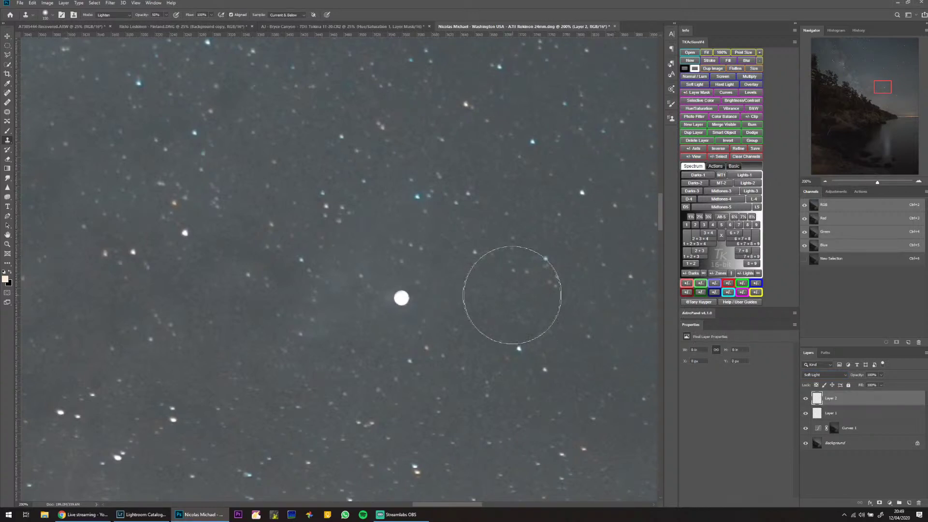
key("bracketright")
key("bracketright")
key("bracketright")
key("bracketright")
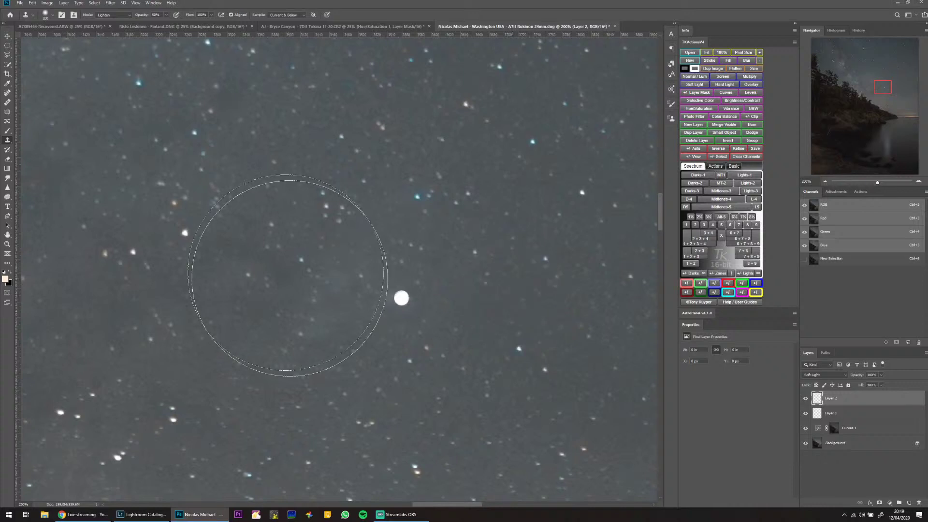
Paint a soft warm glow centred on the star with the Brush at 4% opacity, using progressively smaller brush sizes.
key("b")
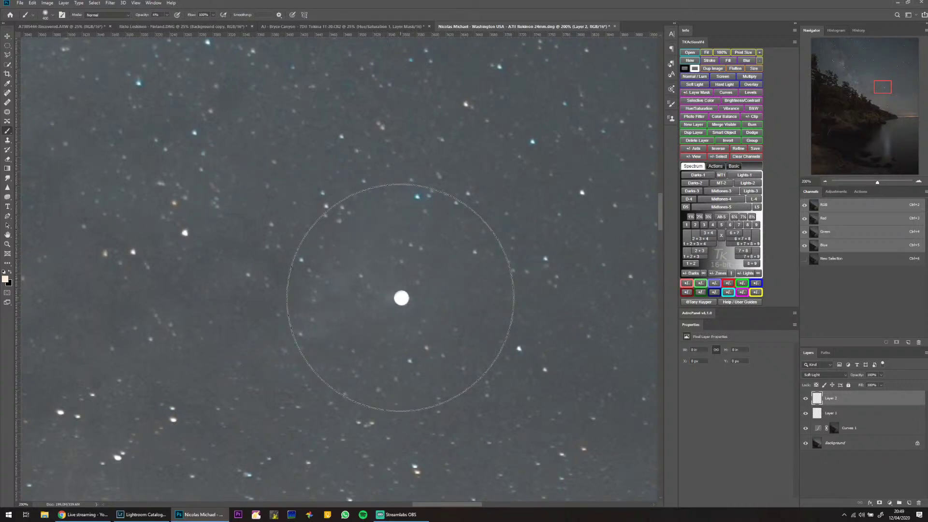
key("bracketleft")
key("bracketleft")
left_click(401, 298)
key("bracketleft")
key("bracketleft")
key("bracketleft")
key("bracketleft")
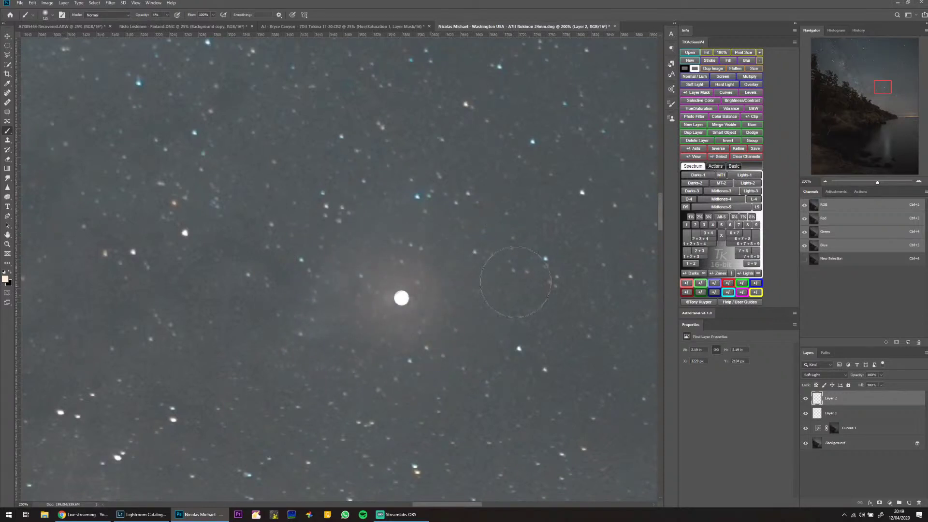
key("bracketleft")
key("bracketleft")
Check how the star's new glow looks in the overall image and again close up.
left_click(825, 182)
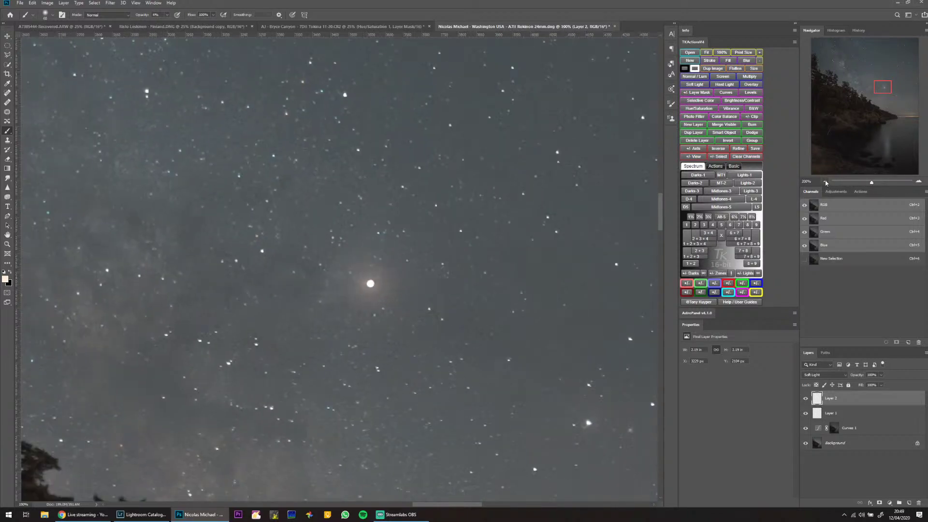
left_click(826, 182)
left_click(826, 182)
left_click(826, 182)
left_click(826, 182)
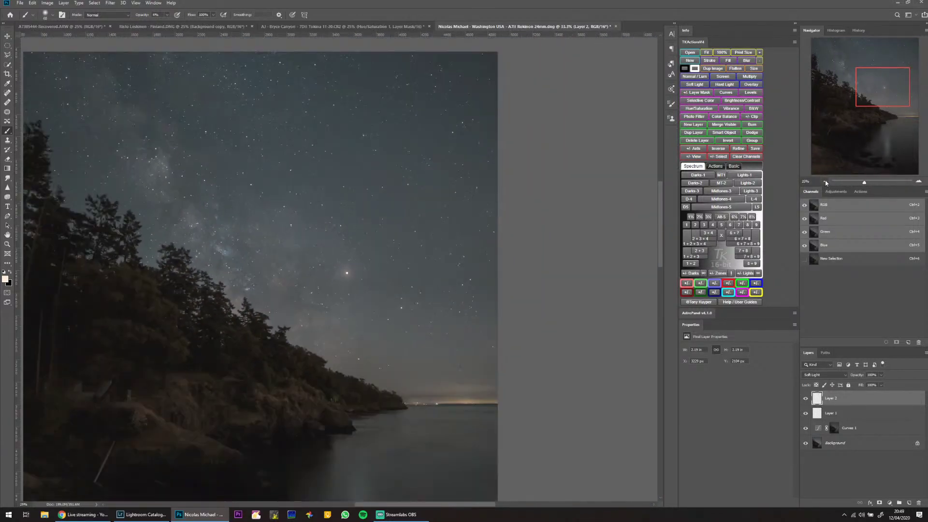
left_click(826, 181)
left_click(917, 182)
left_click(918, 182)
left_click(917, 182)
left_click(918, 182)
left_click(918, 183)
left_click_drag(876, 158, 885, 88)
Choose the Star Burst Thin brush and shrink it to roughly the diameter of the star's glow.
right_click(337, 180)
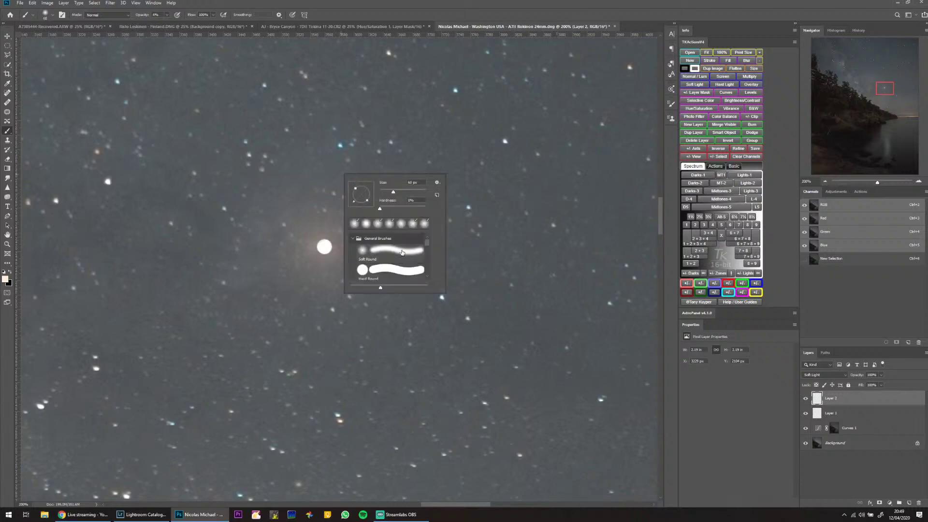
scroll(431, 278, "down", 2)
left_click(366, 275)
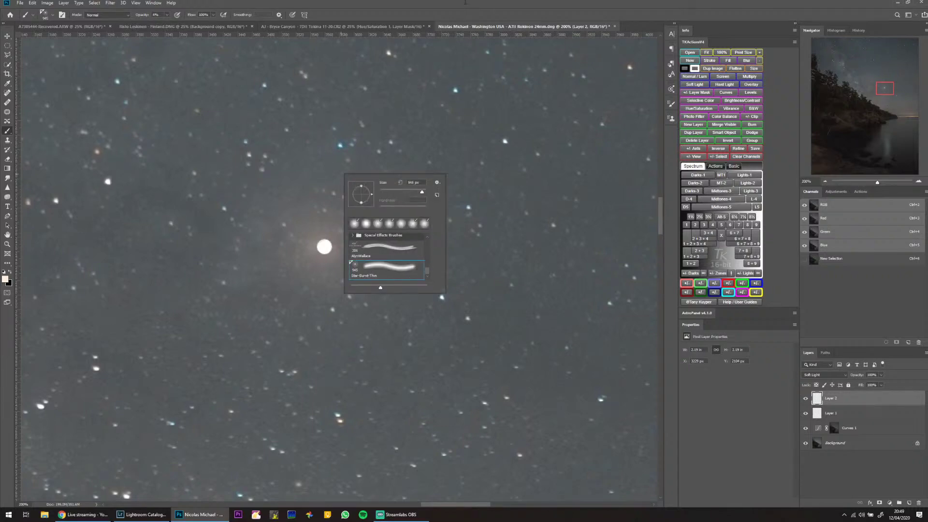
key("Return")
key("bracketleft")
key("bracketleft")
key("bracketleft")
key("bracketleft")
key("bracketleft")
key("bracketleft")
key("bracketleft")
key("bracketleft")
key("bracketleft")
key("bracketleft")
key("bracketleft")
key("bracketleft")
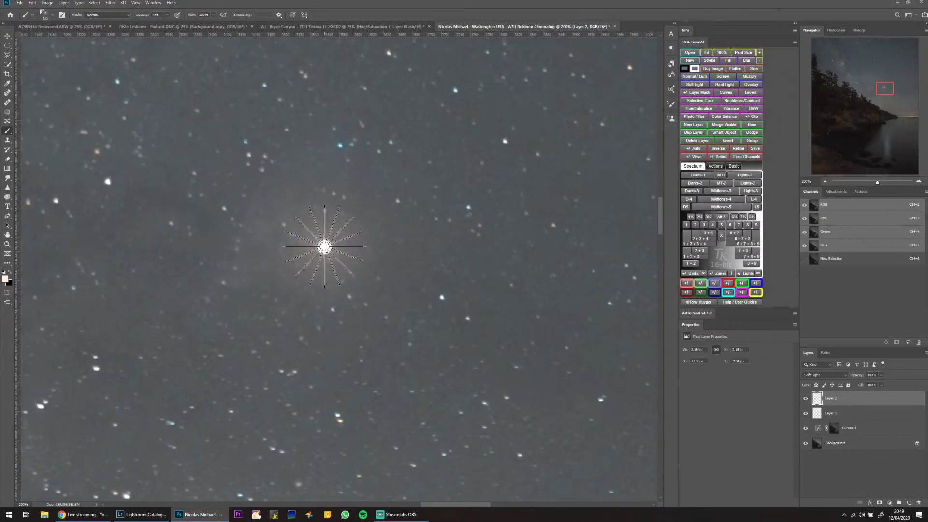
key("bracketright")
Try stamping a starburst over the star in the warm off-white colour at 4% opacity, and undo it.
left_click(325, 247)
key("ctrl+z")
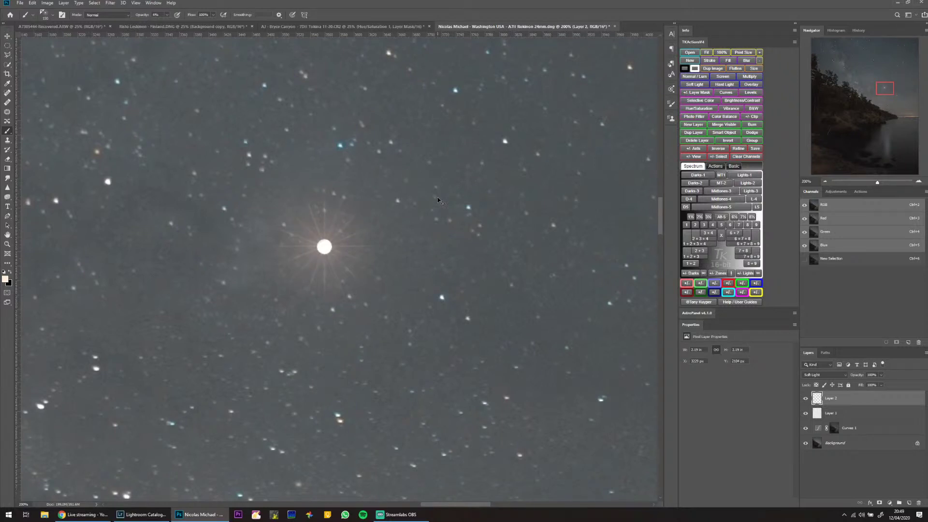
key("ctrl+z")
Set the foreground colour to pure white.
key("i")
left_click(5, 279)
left_click(585, 196)
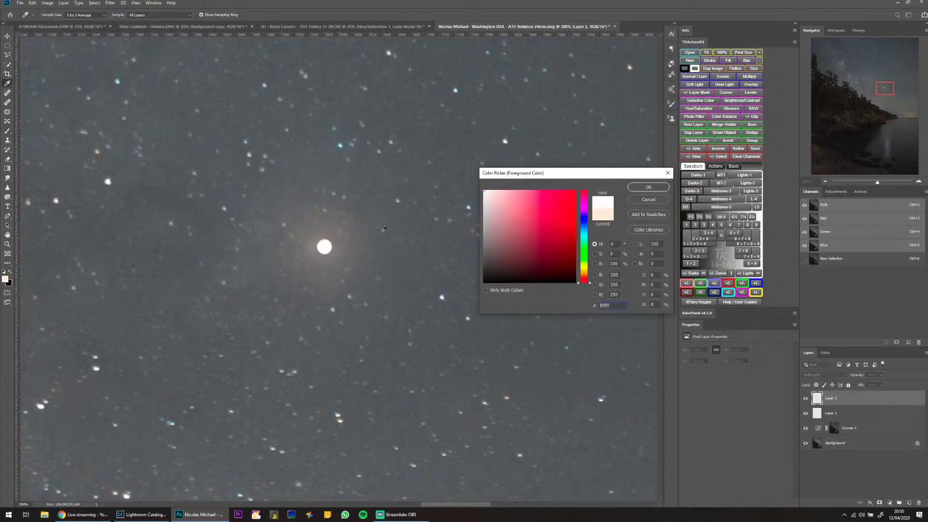
key("Escape")
Set the Brush opacity to 29%, stamp the starburst centred on the star, and check it in the wider image.
key("b")
left_click(156, 14)
type("29")
left_click(324, 245)
left_click(325, 247)
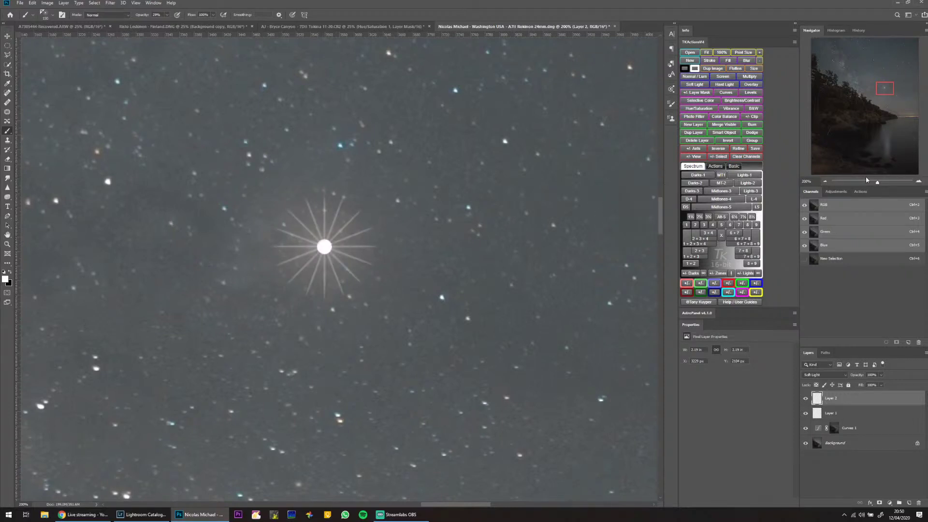
left_click(827, 181)
left_click(827, 182)
left_click(827, 182)
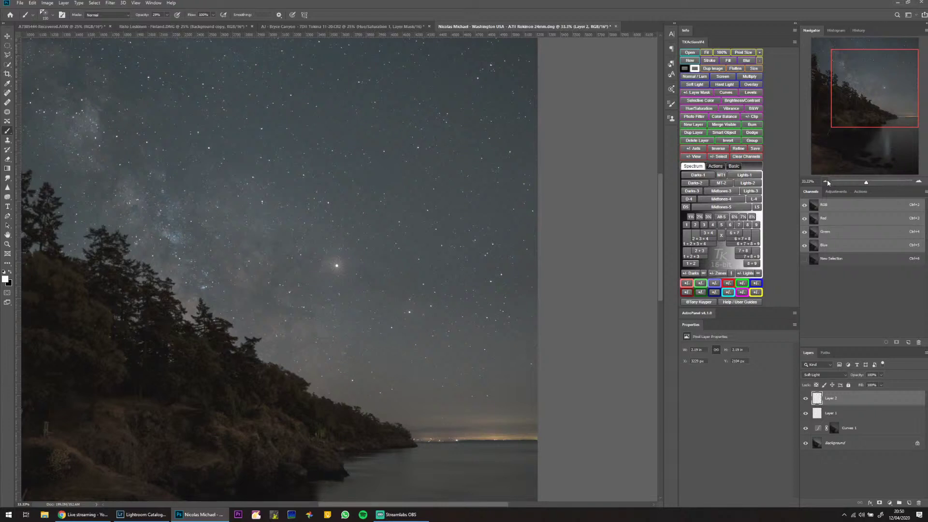
left_click(918, 182)
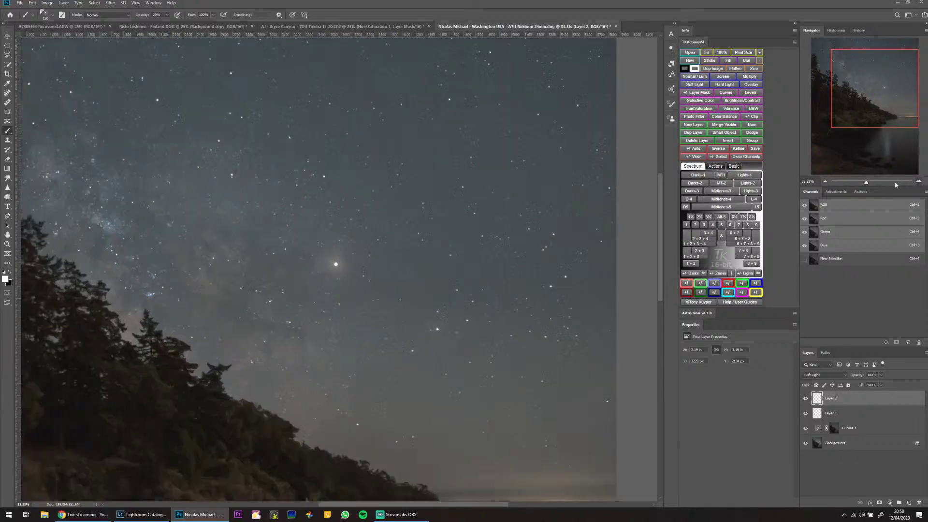
Add a Hue/Saturation adjustment with saturation lowered to about -51 and clip it to the starburst layer beneath.
left_click(826, 182)
left_click(826, 182)
left_click(826, 182)
left_click(825, 182)
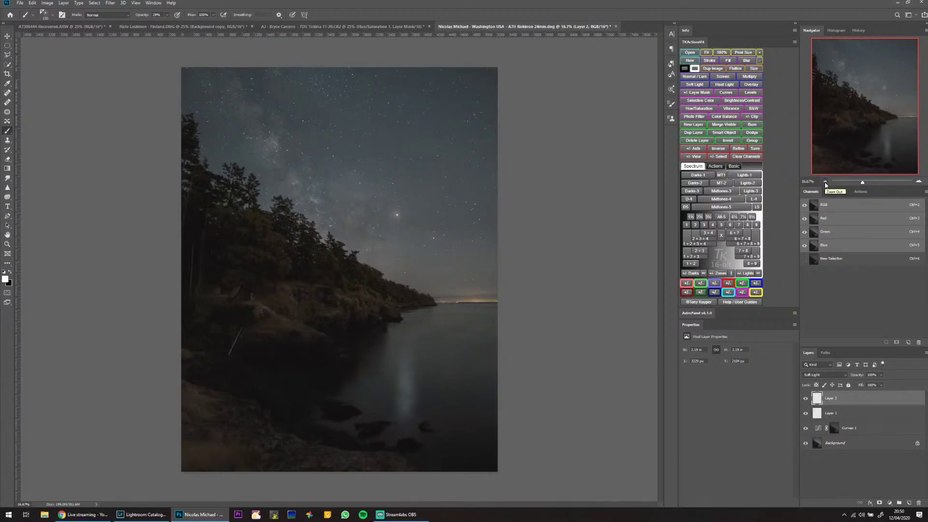
left_click(890, 503)
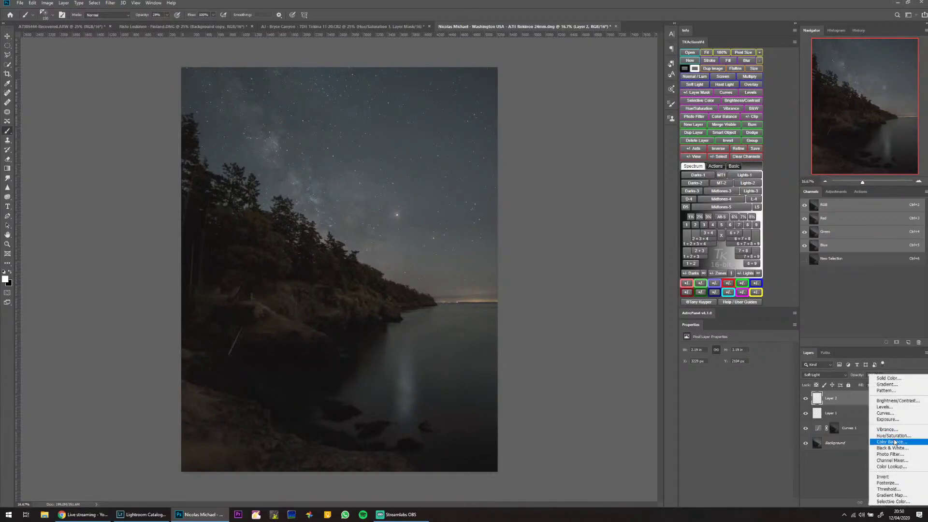
left_click(887, 441)
left_click_drag(736, 390, 711, 399)
left_click(864, 407)
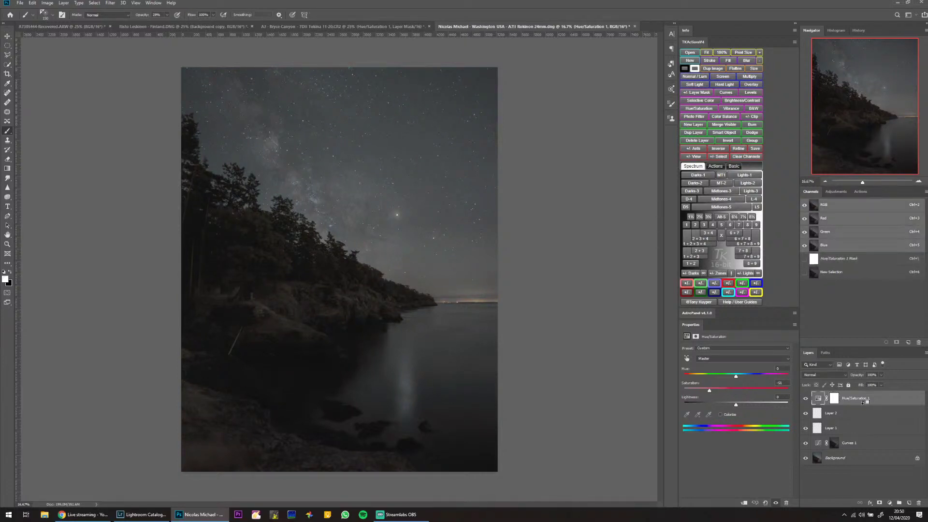
left_click(864, 405, "alt")
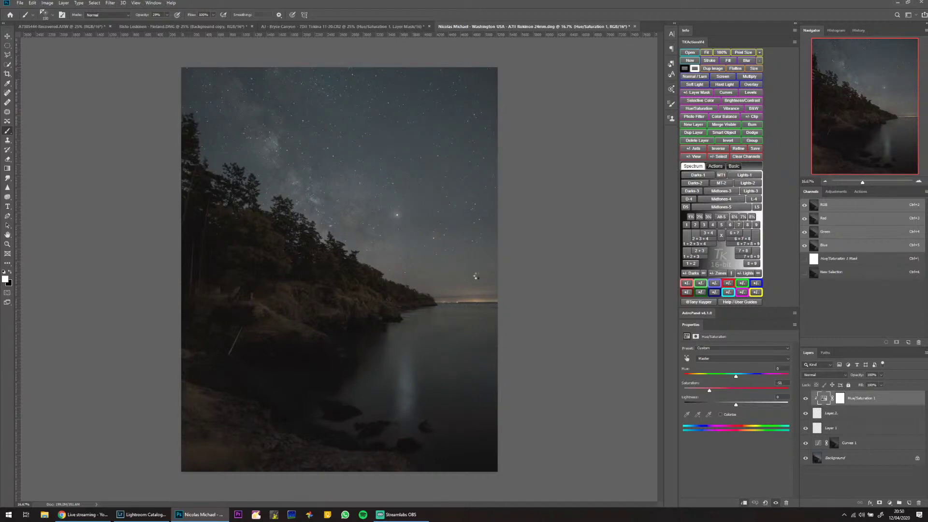
Stamp all visible layers into a new layer, open it in Color Efex Pro 4 and extend the filtered preview across the whole image.
key("ctrl+shift+alt+e")
left_click(110, 3)
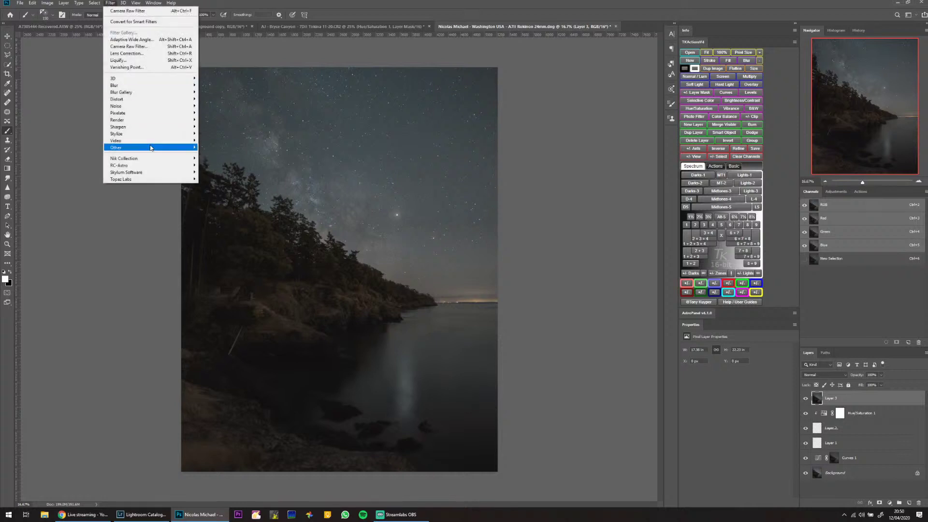
mouse_move(169, 160)
left_click(230, 185)
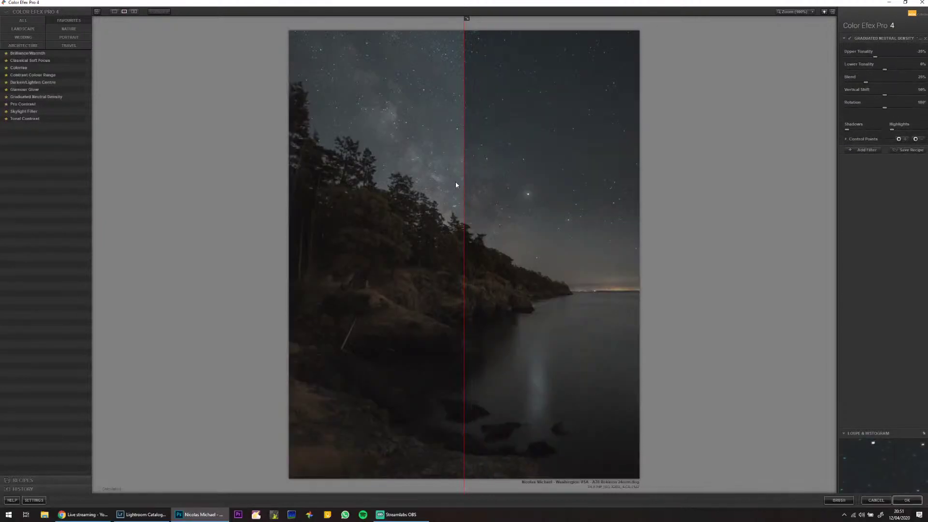
left_click_drag(464, 297, 257, 260)
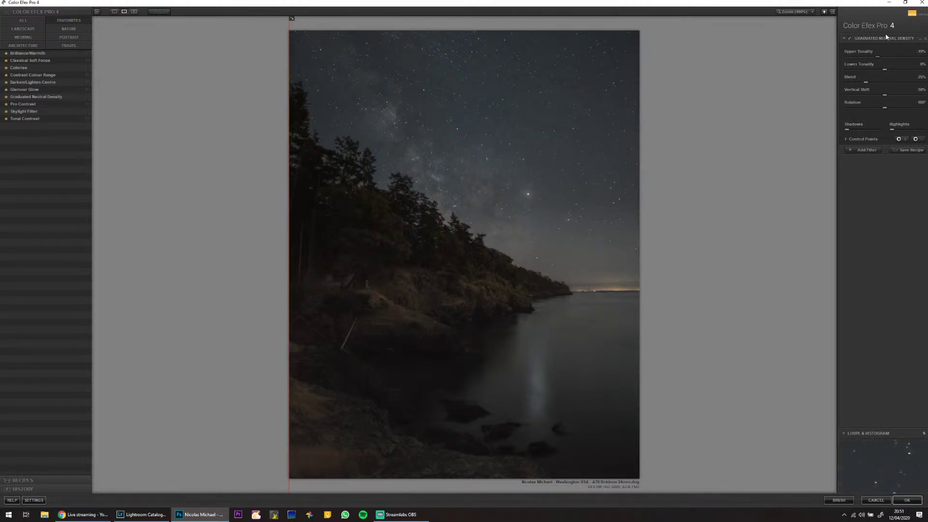
Compare the image with and without the Graduated Neutral Density filter, and place a negative control point on the dark trees.
left_click(850, 39)
left_click(849, 39)
left_click(916, 138)
left_click(317, 220)
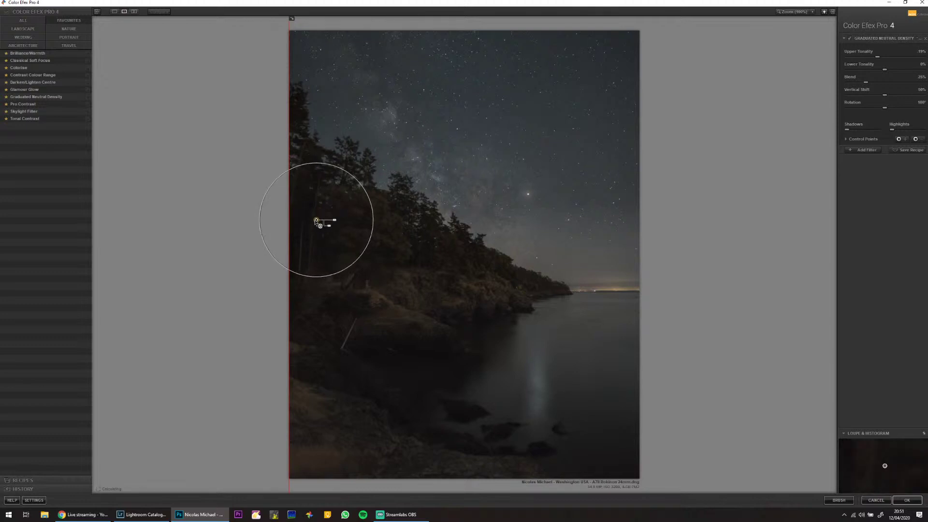
Set the Graduated Neutral Density filter's Blend to 28% and Vertical Shift to 43%.
left_click(867, 150)
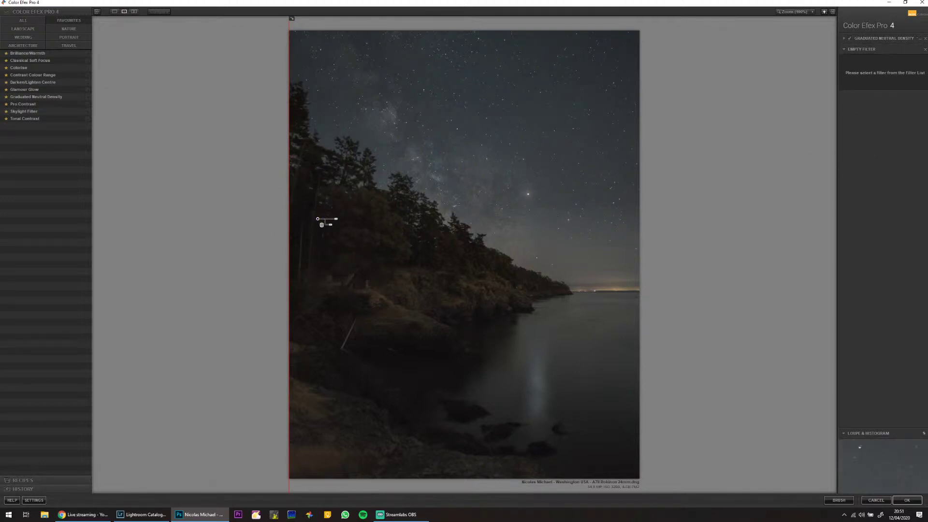
left_click(851, 38)
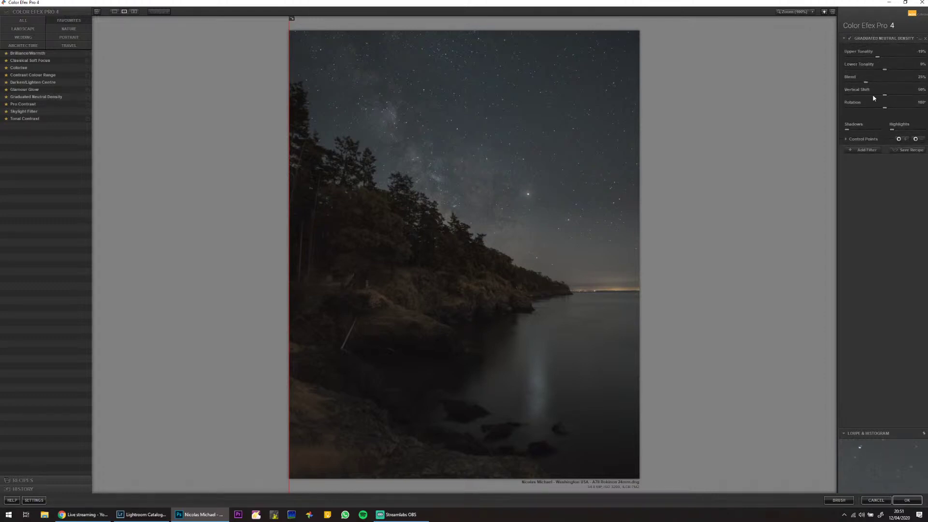
left_click_drag(866, 83, 869, 83)
left_click_drag(889, 96, 880, 96)
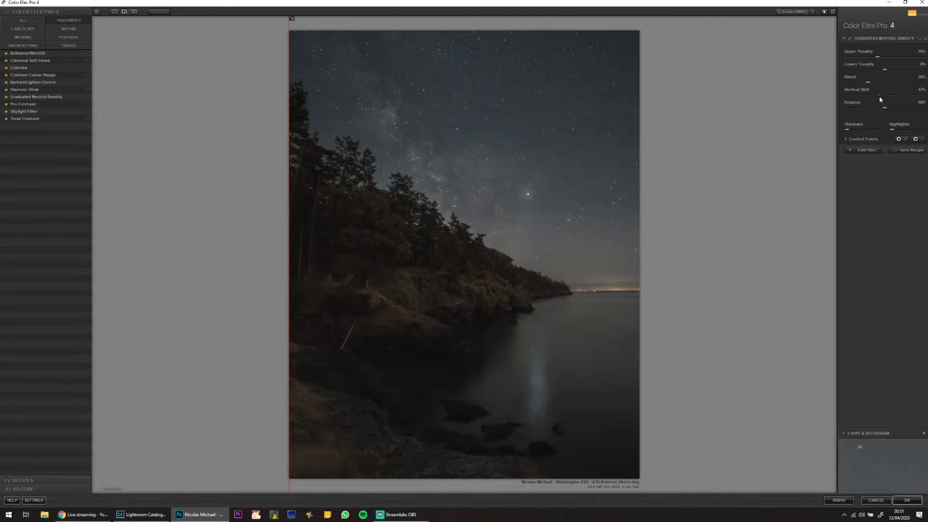
Add a Pro Contrast filter, raise Correct Colour Cast, and compare the image with the filter off.
left_click(857, 151)
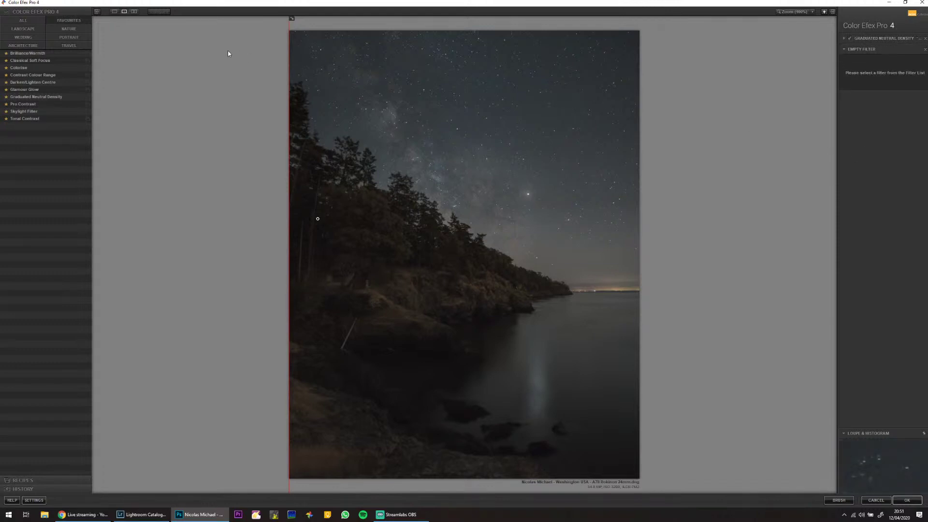
left_click(27, 104)
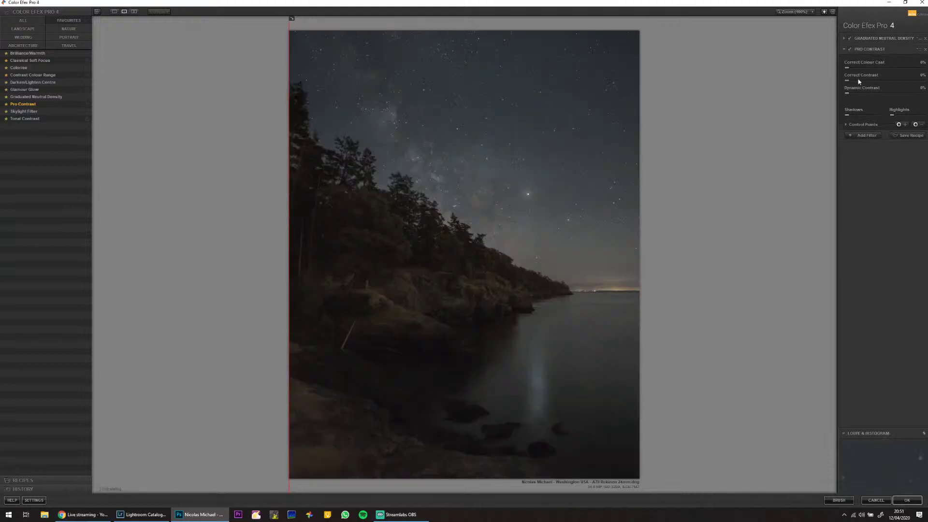
left_click_drag(853, 70, 884, 70)
left_click(850, 50)
Add a Darken/Lighten Centre filter with border luminosity -32% and centre size 34%, centred on the sky between the treeline and the bright star.
left_click(860, 135)
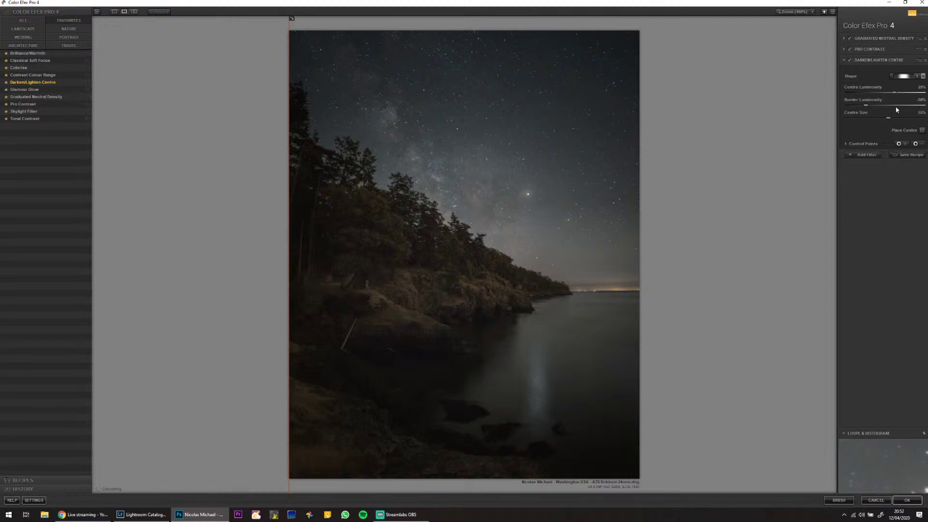
left_click_drag(890, 120, 873, 106)
left_click(922, 130)
left_click(463, 199)
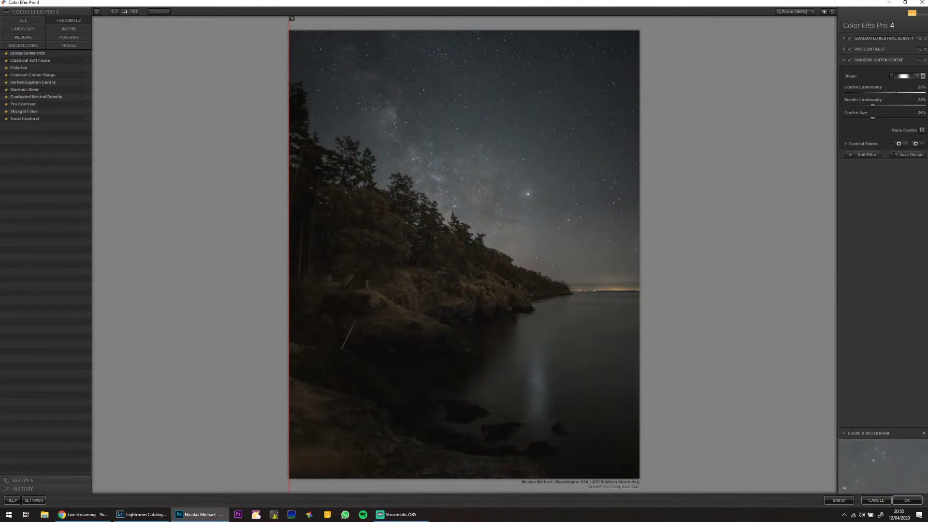
left_click(922, 130)
left_click(490, 208)
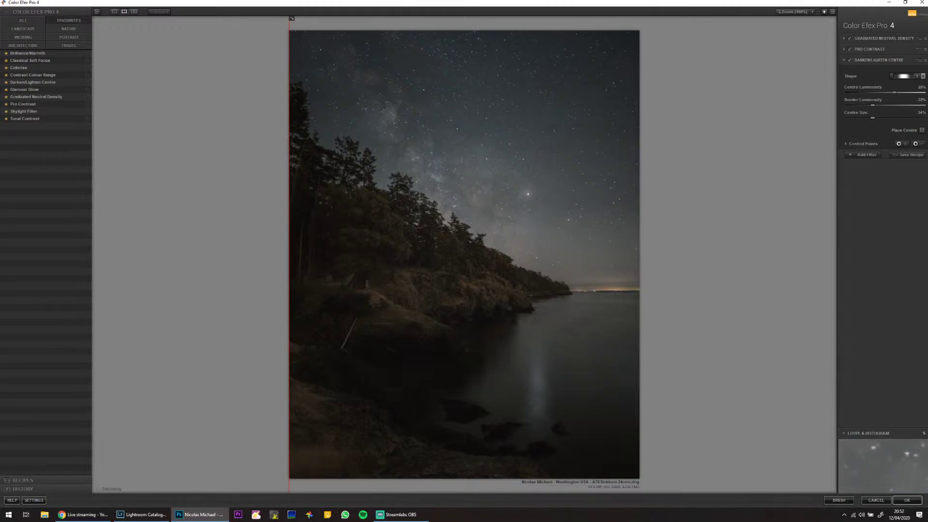
left_click(493, 199)
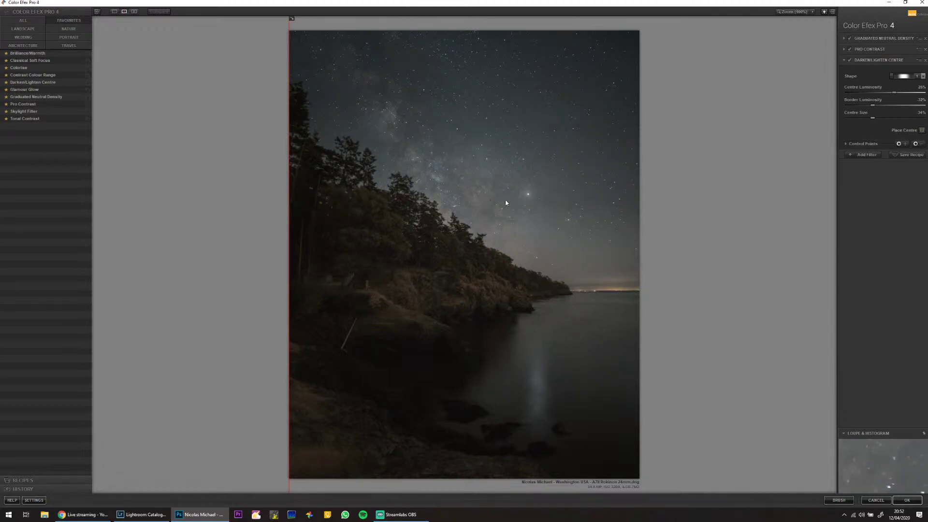
Add a Contrast Colour Range filter with Contrast at 0% and its colour shifted from red towards yellow.
left_click(866, 154)
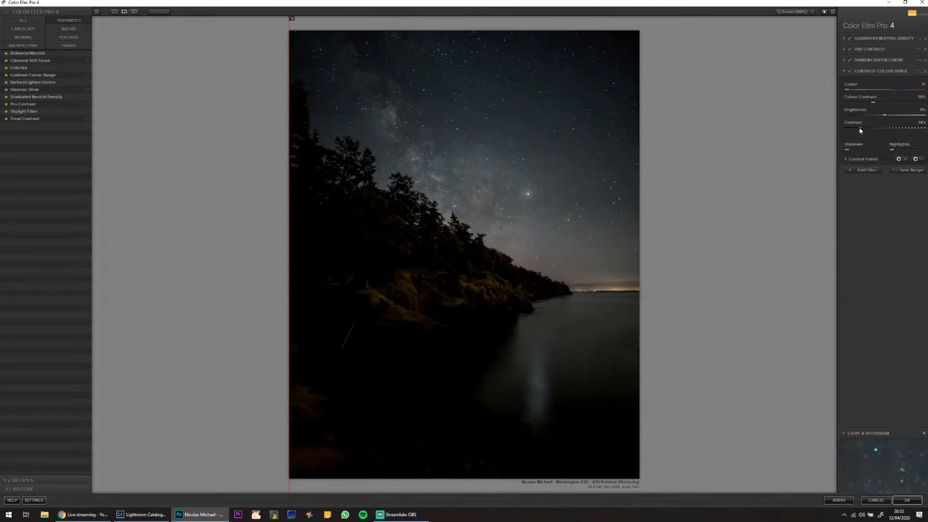
left_click_drag(880, 114, 857, 89)
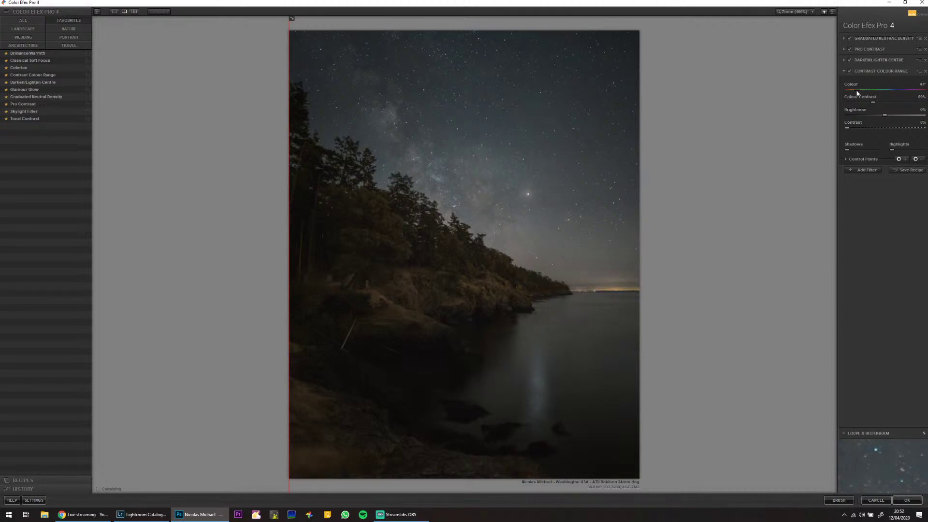
Add a Glamour Glow filter with Glow 27% and Saturation -29%, and apply the whole filter stack to the image.
left_click(866, 170)
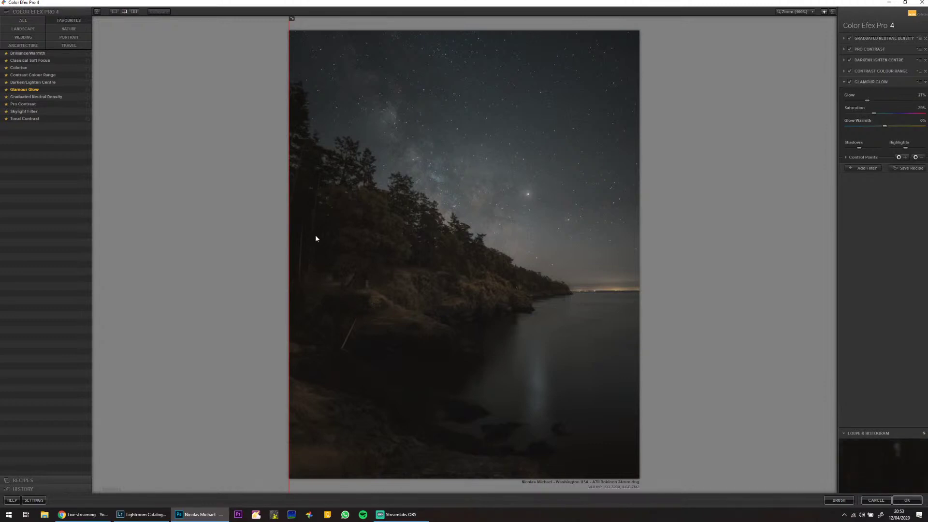
left_click_drag(289, 251, 289, 228)
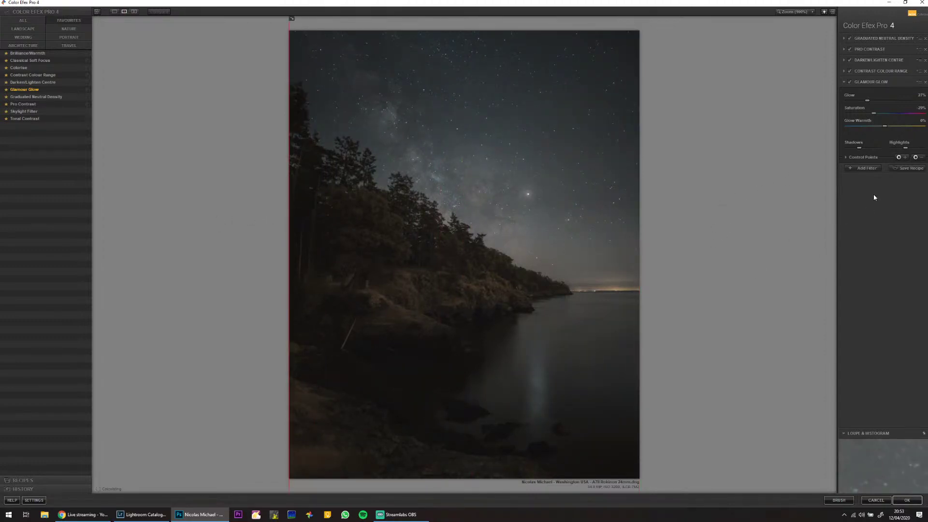
left_click(868, 168)
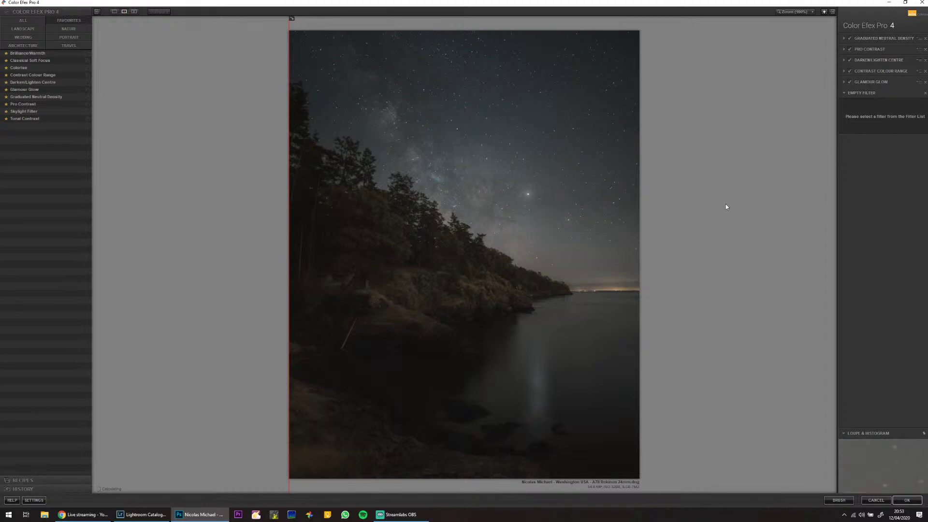
left_click(907, 499)
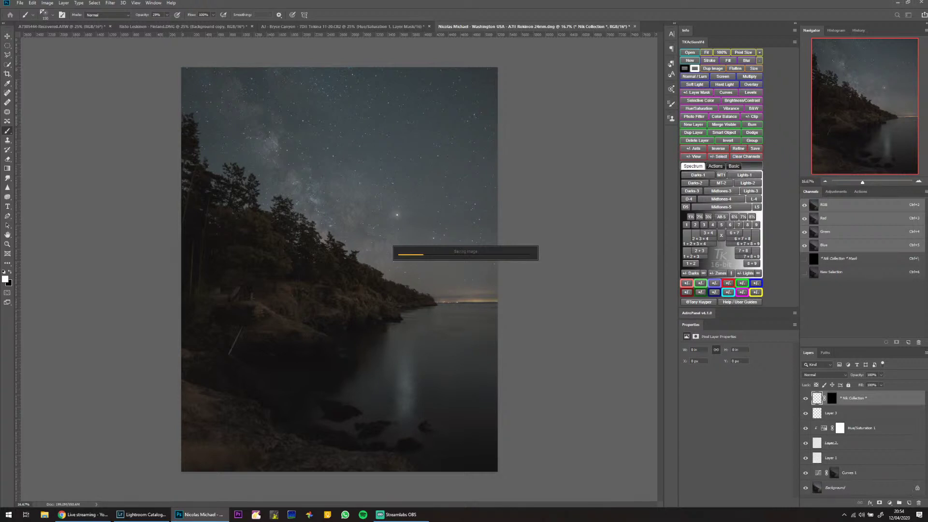
key("alt+Tab")
key("alt+Tab")
key("alt+Tab")
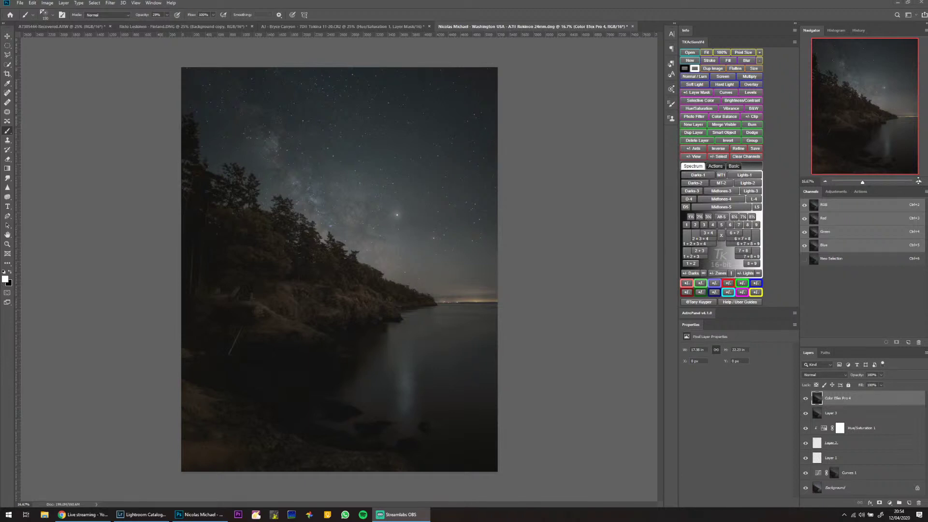
key("alt+Tab")
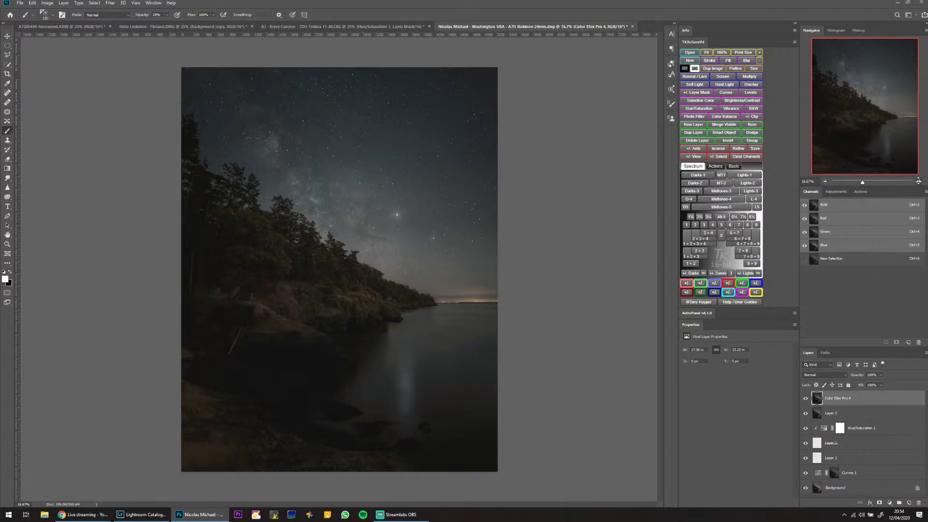
Generate the set of Lights luminosity mask channels from the filtered image.
left_click(918, 182)
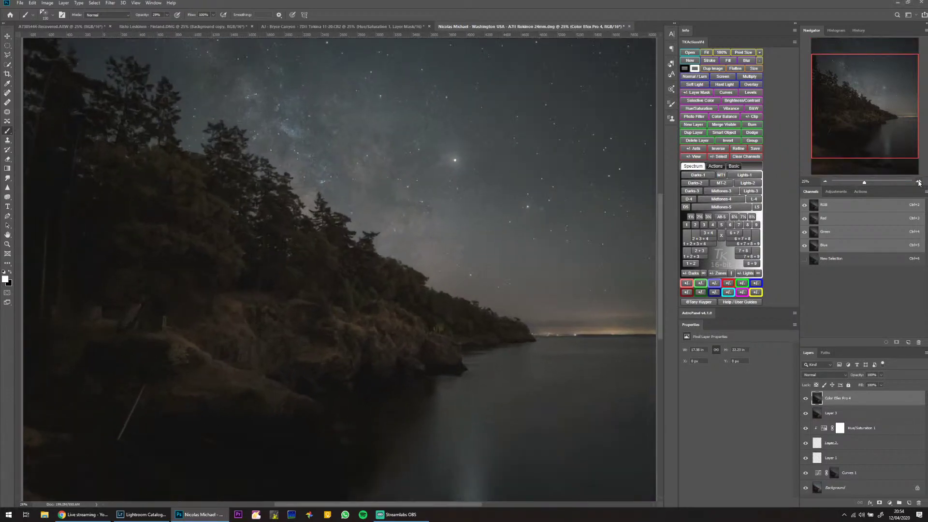
left_click(919, 181)
left_click_drag(872, 129, 870, 106)
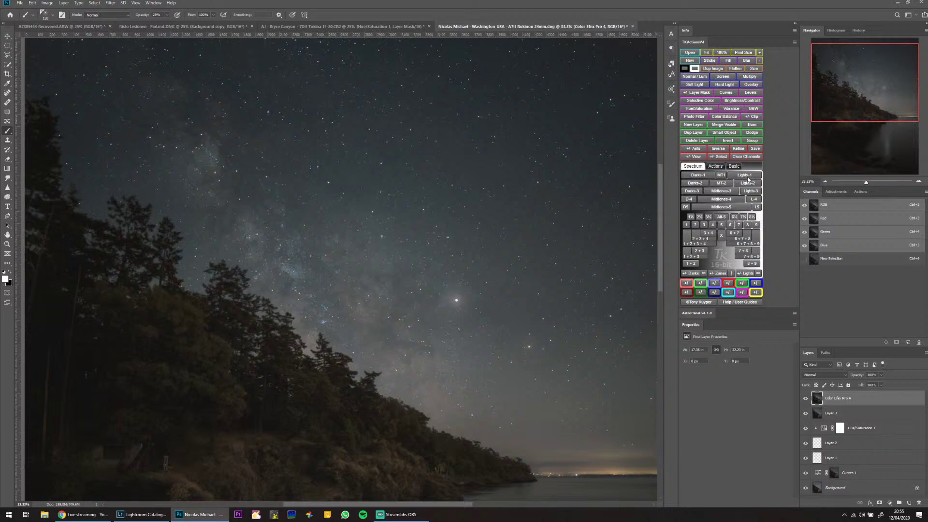
left_click(744, 274)
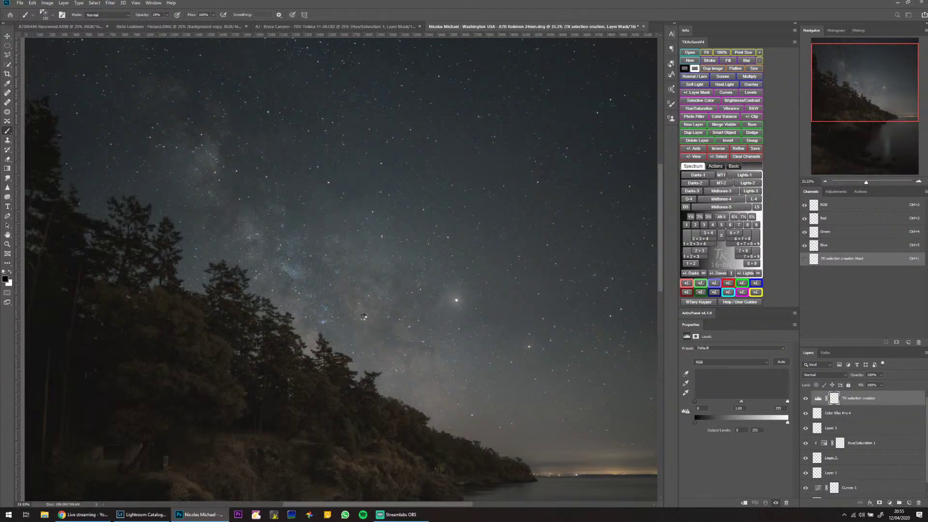
Choose a soft round brush, inspect the Lights-2 mask, and create a white-paint Dodge layer in Overlay mode.
right_click(517, 265)
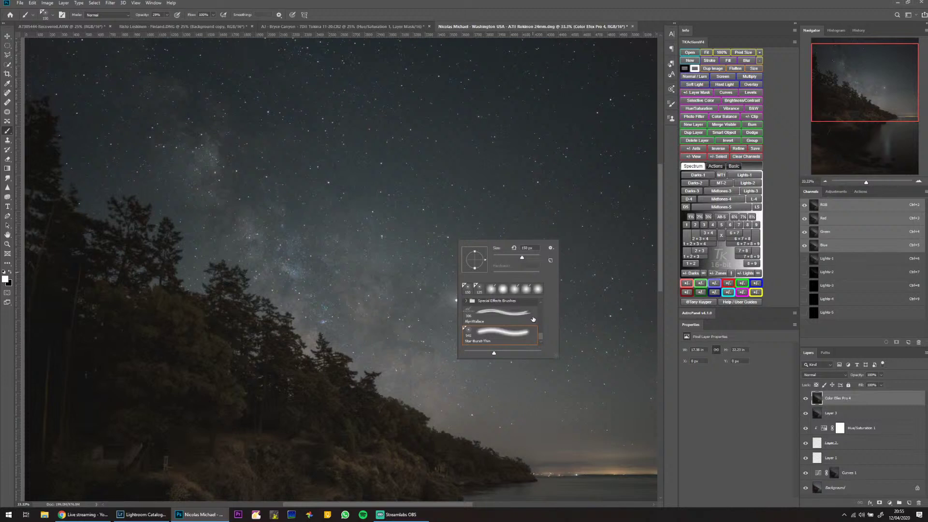
double_click(533, 320)
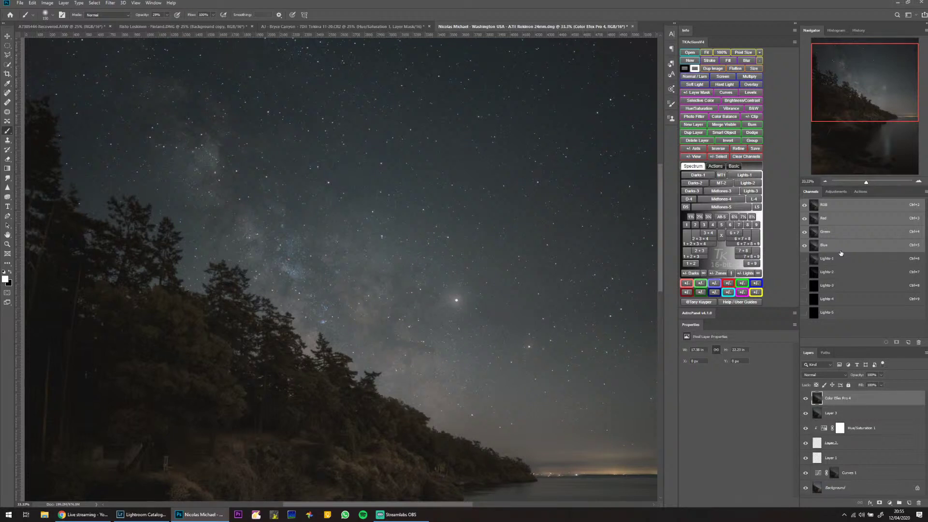
left_click(840, 274)
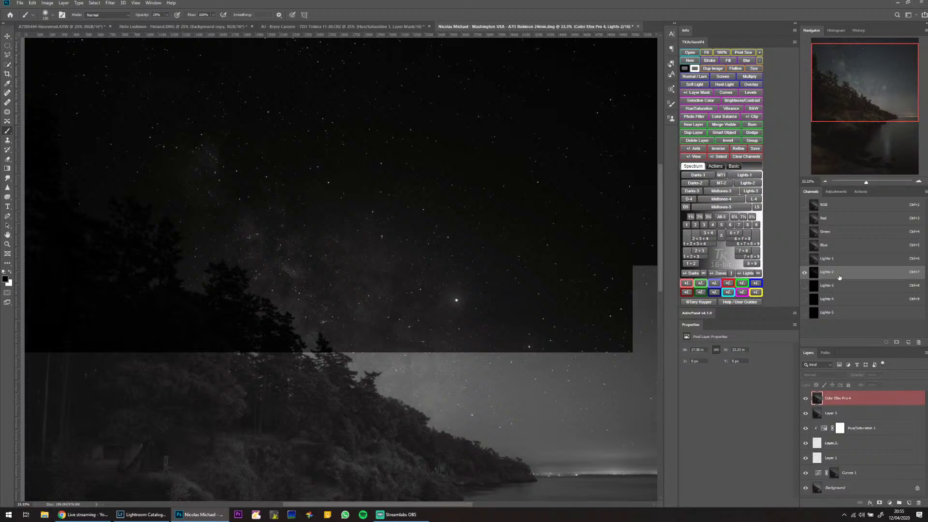
left_click(753, 133)
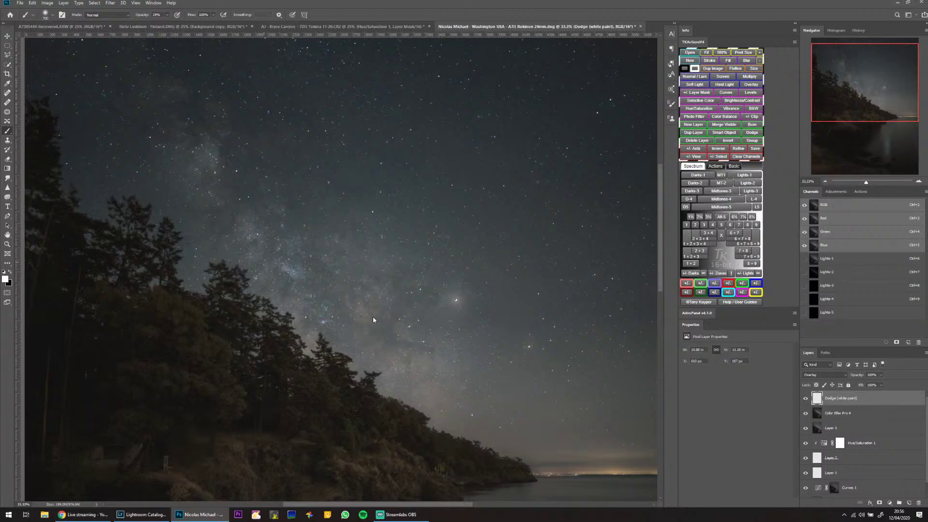
Brighten the Milky Way with white paint at 29% brush opacity, compare with the Dodge layer hidden, and set the layer's opacity to 73%.
left_click(363, 247)
left_click(806, 399)
scroll(557, 294, "down", 3)
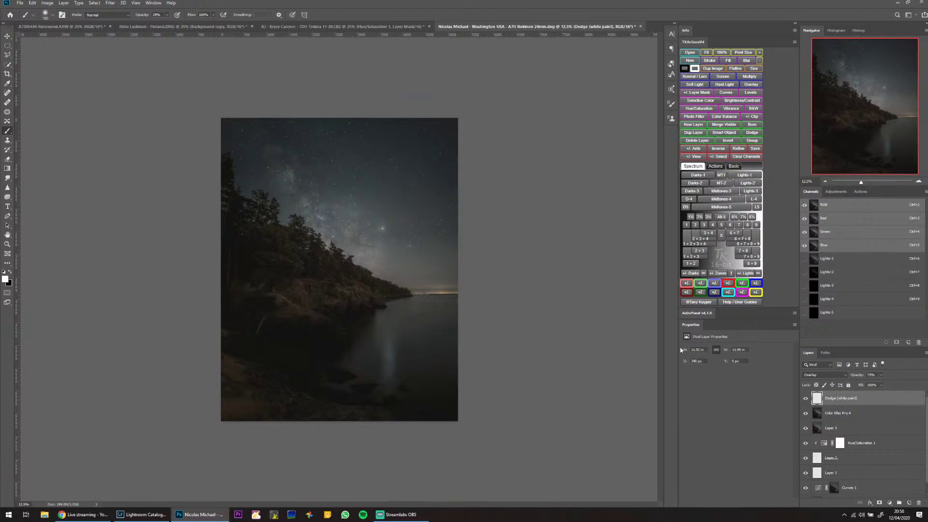
Add a Color Balance adjustment layer, shifting the shadows slightly towards blue and the highlights slightly towards yellow.
left_click_drag(727, 386, 767, 387)
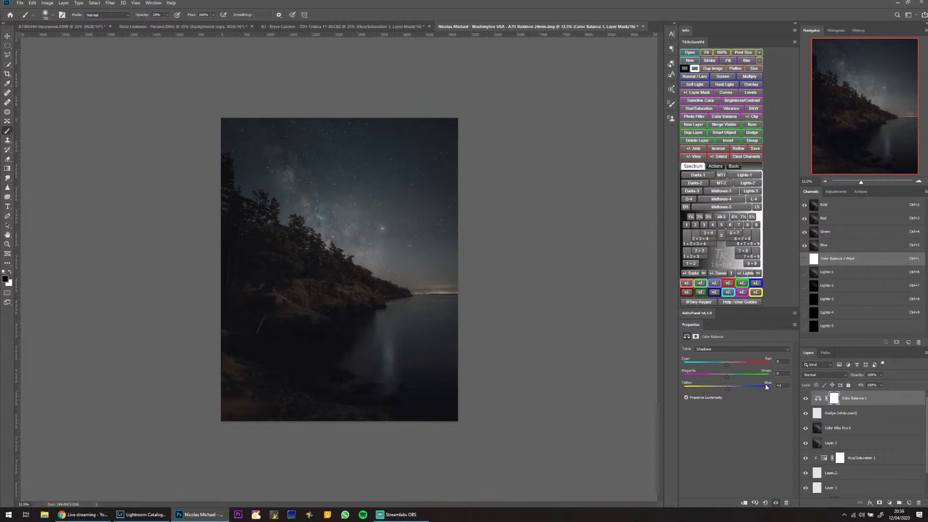
key("alt+3")
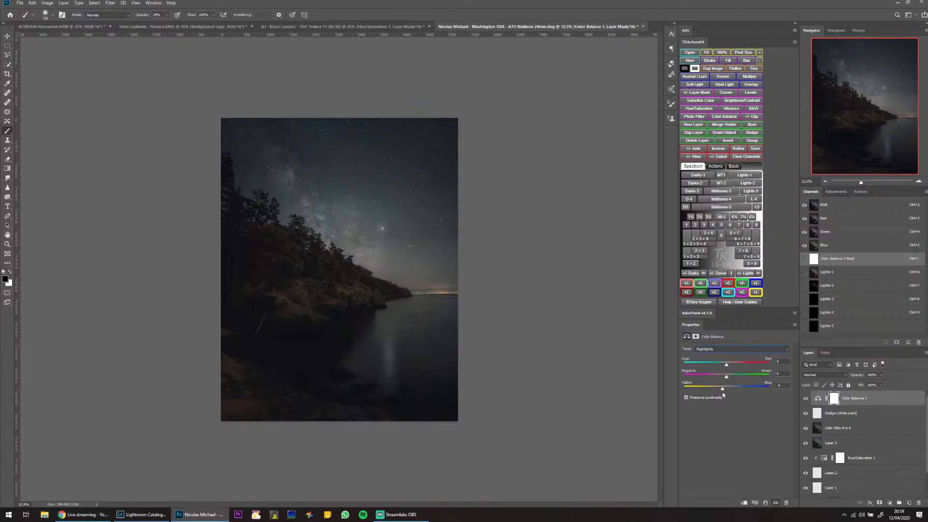
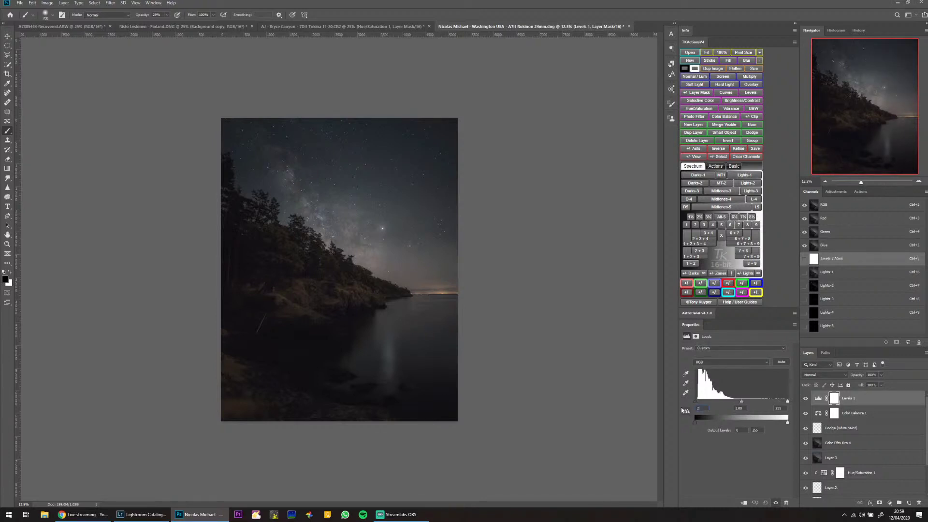
Add a Levels adjustment layer with the black input level raised to 1, and compare the image with the layer hidden.
key("Up")
left_click(805, 399)
left_click(805, 400)
Switch to Lightroom, show the photographer's own JPG version of the Washington photo, and compare it repeatedly with the Photoshop edit.
key("alt+Tab")
key("alt+Tab")
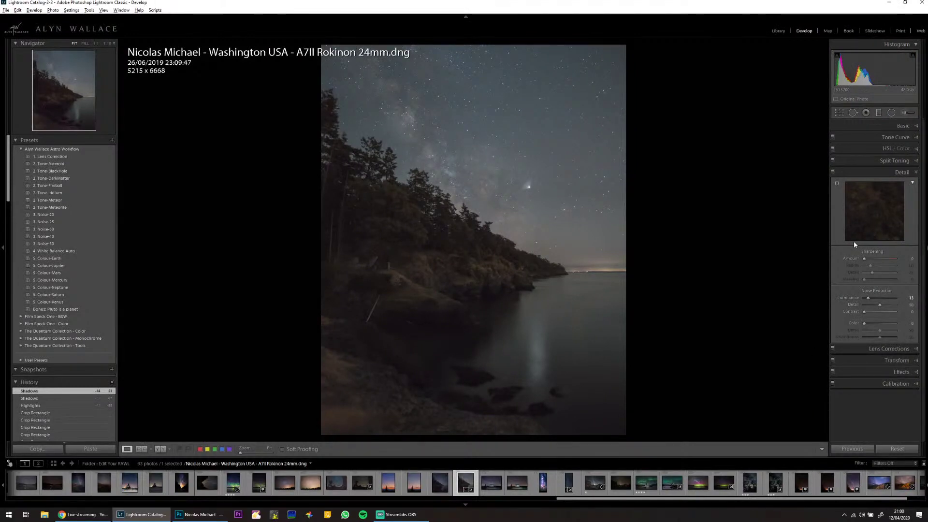
key("Left")
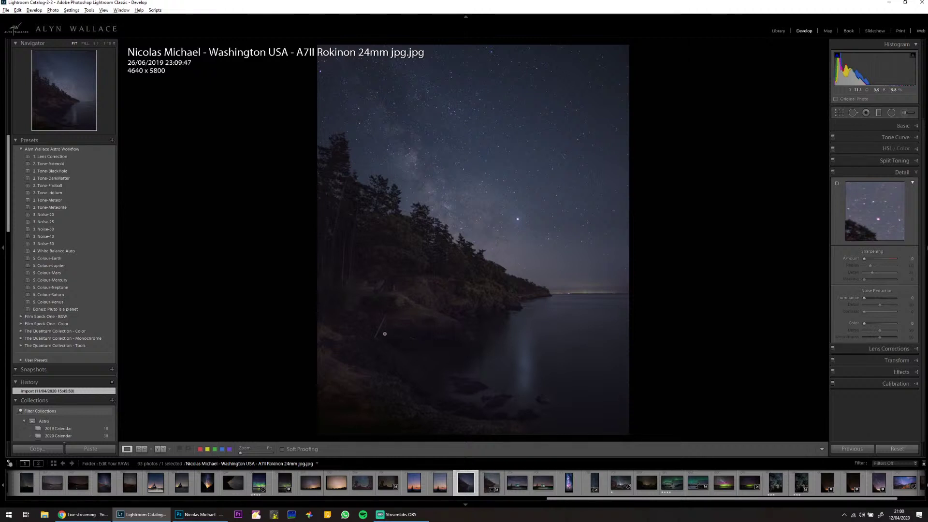
key("alt")
key("alt+Tab")
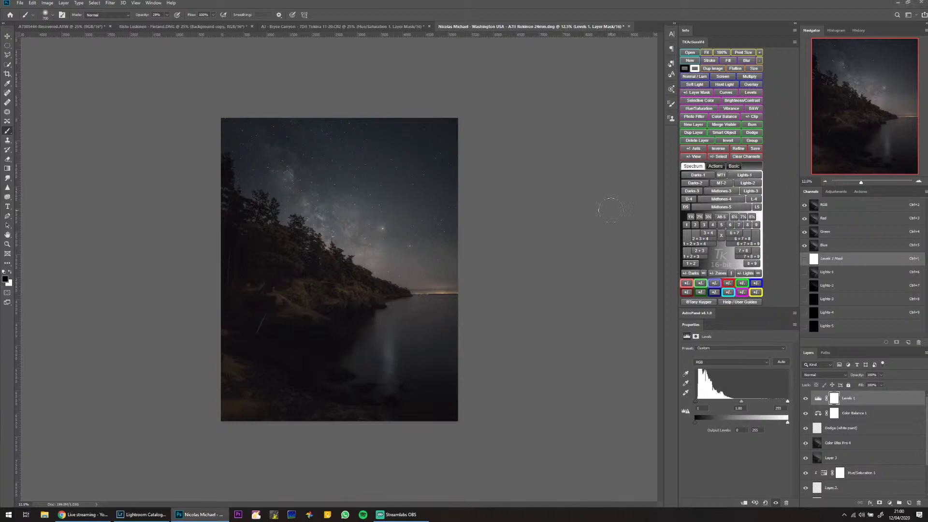
key("alt+Tab")
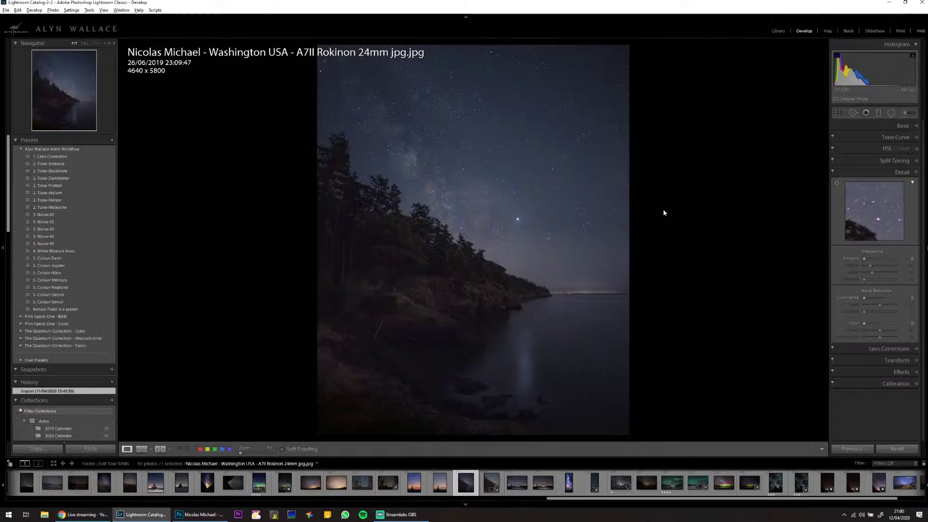
key("alt+Tab")
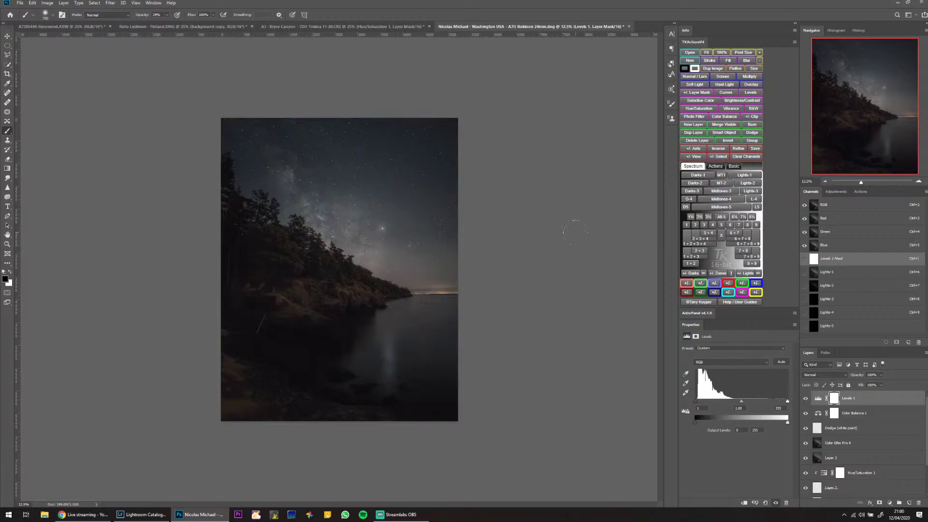
key("alt+Tab")
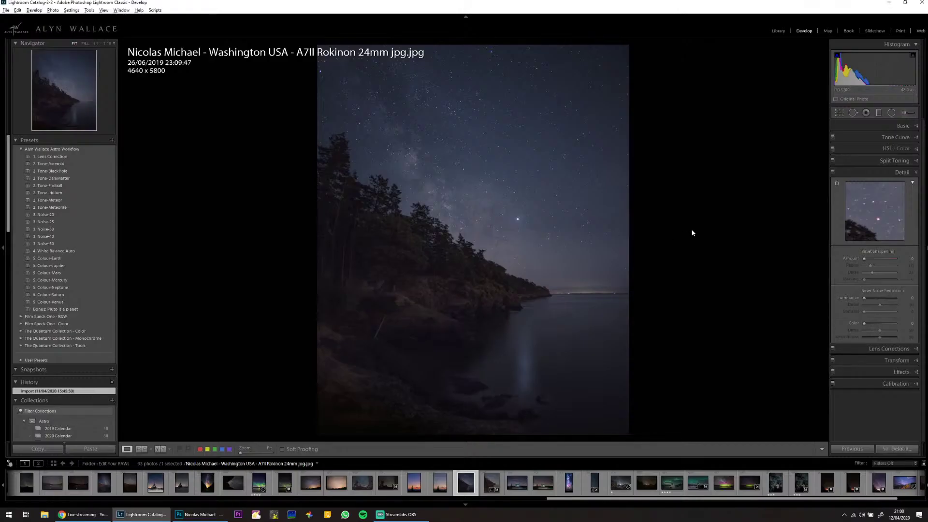
key("alt+Tab")
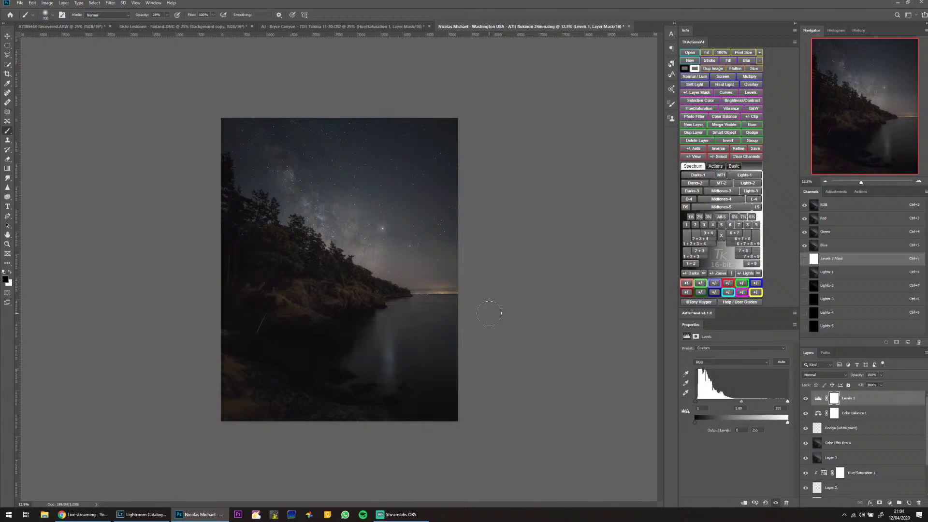
key("alt+Tab")
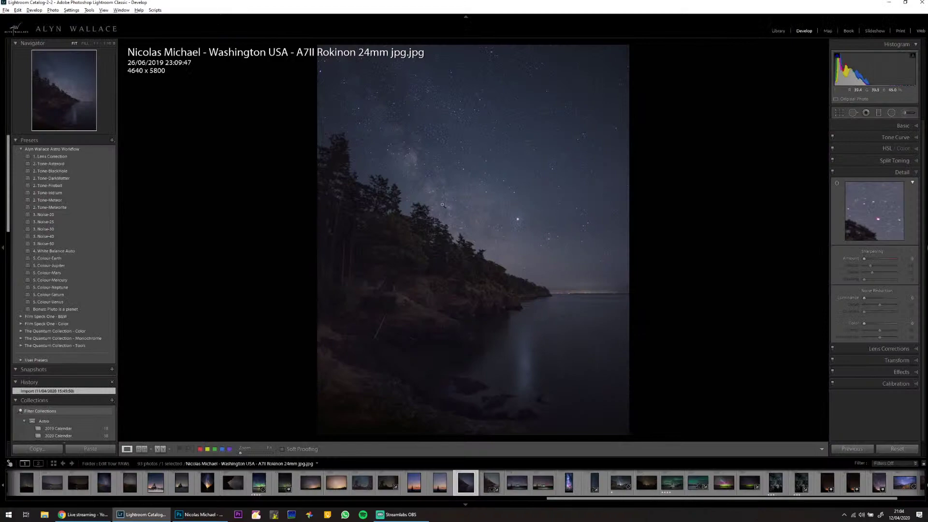
key("alt+Tab")
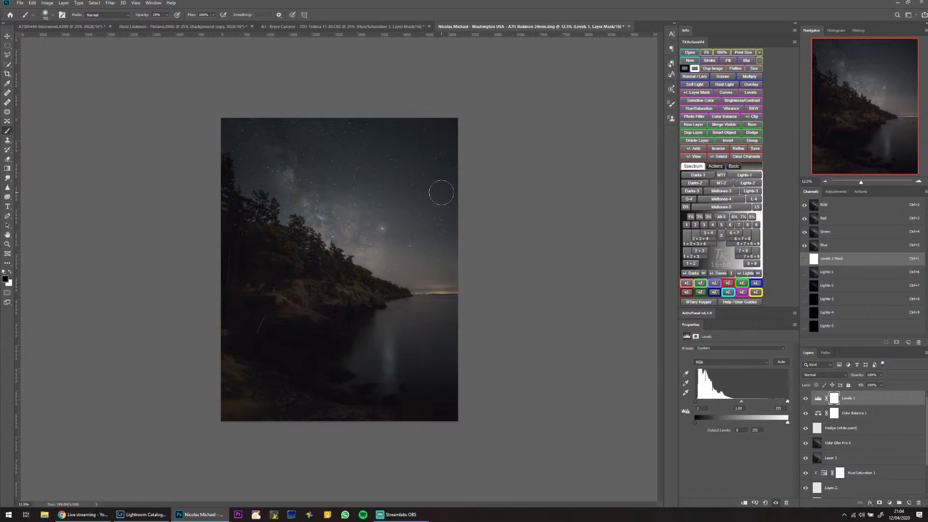
key("alt+Tab")
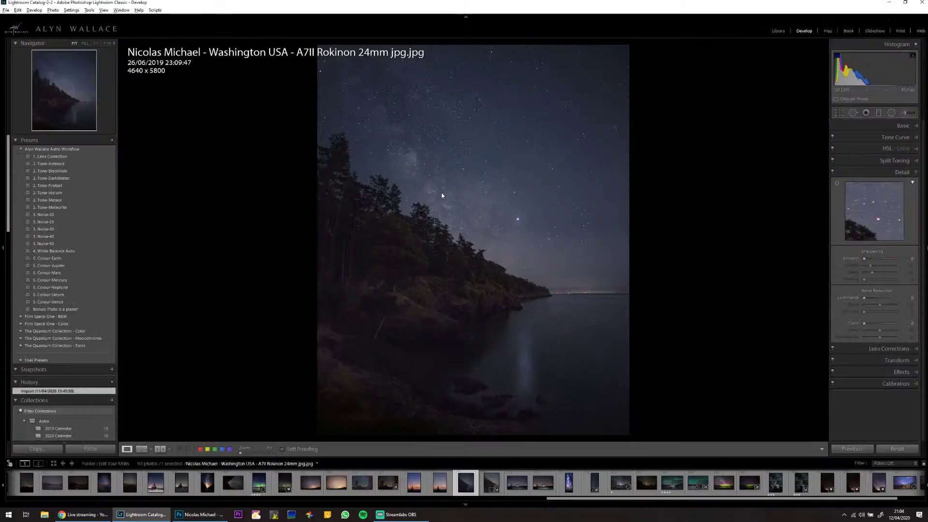
key("alt+Tab")
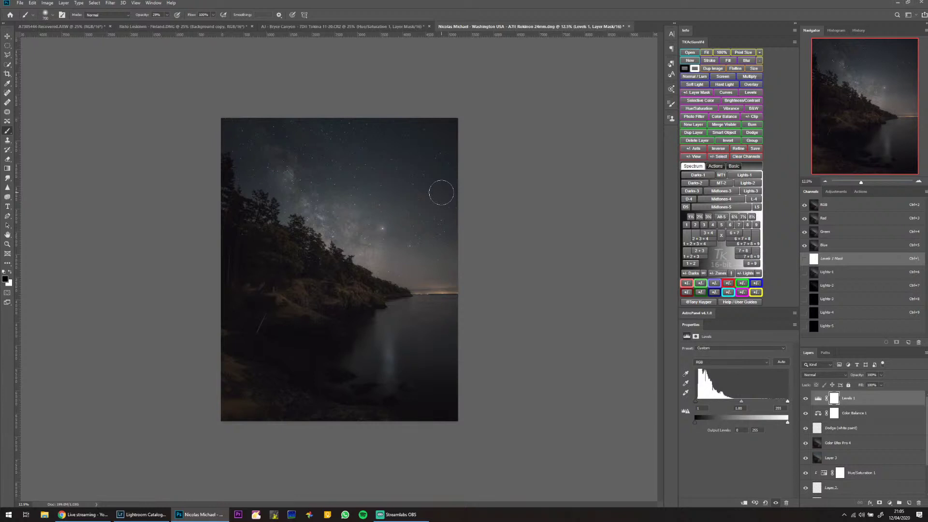
key("t")
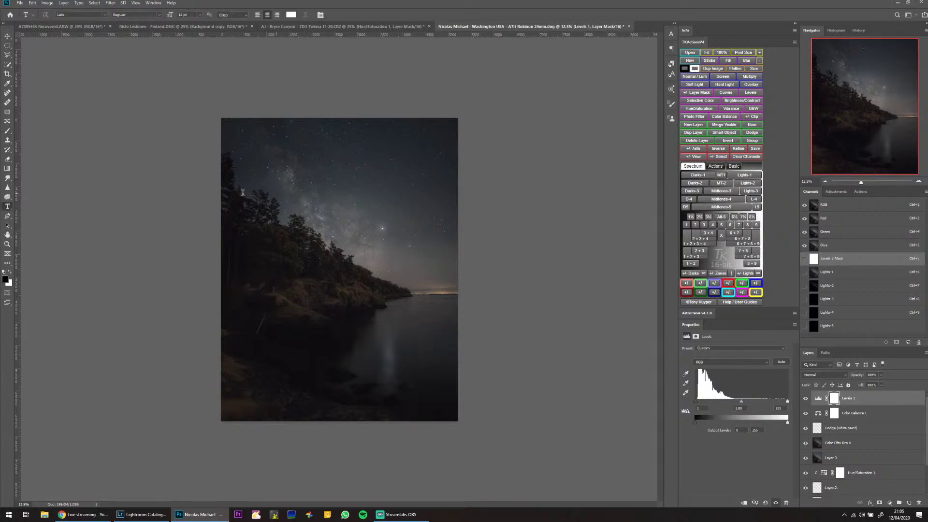
left_click_drag(254, 192, 278, 195)
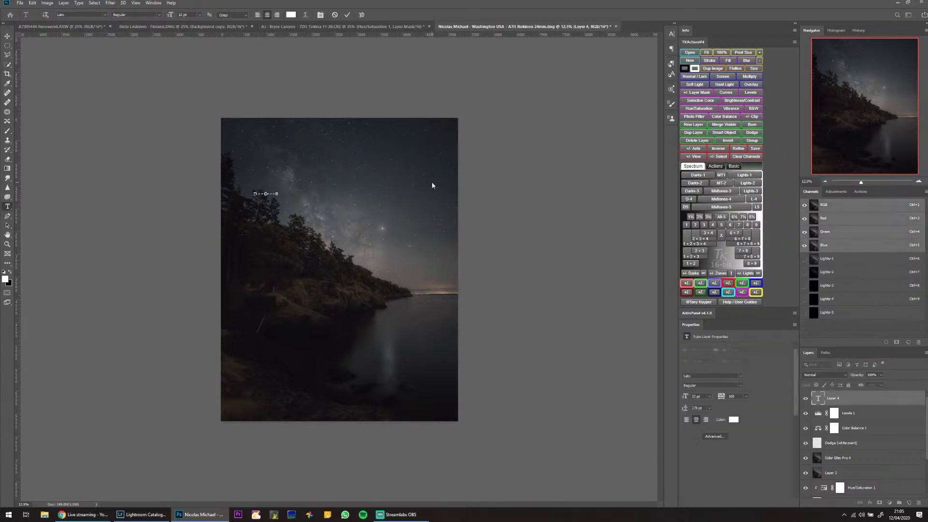
left_click(336, 15)
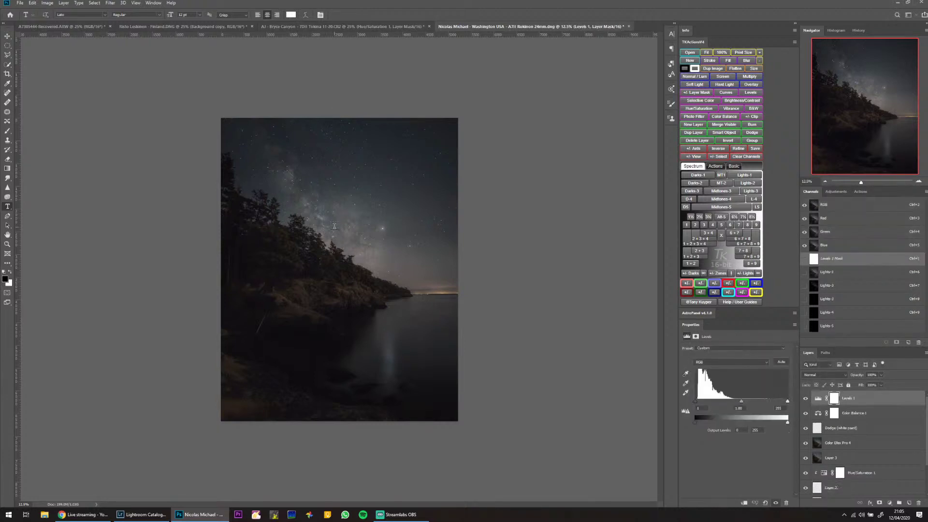